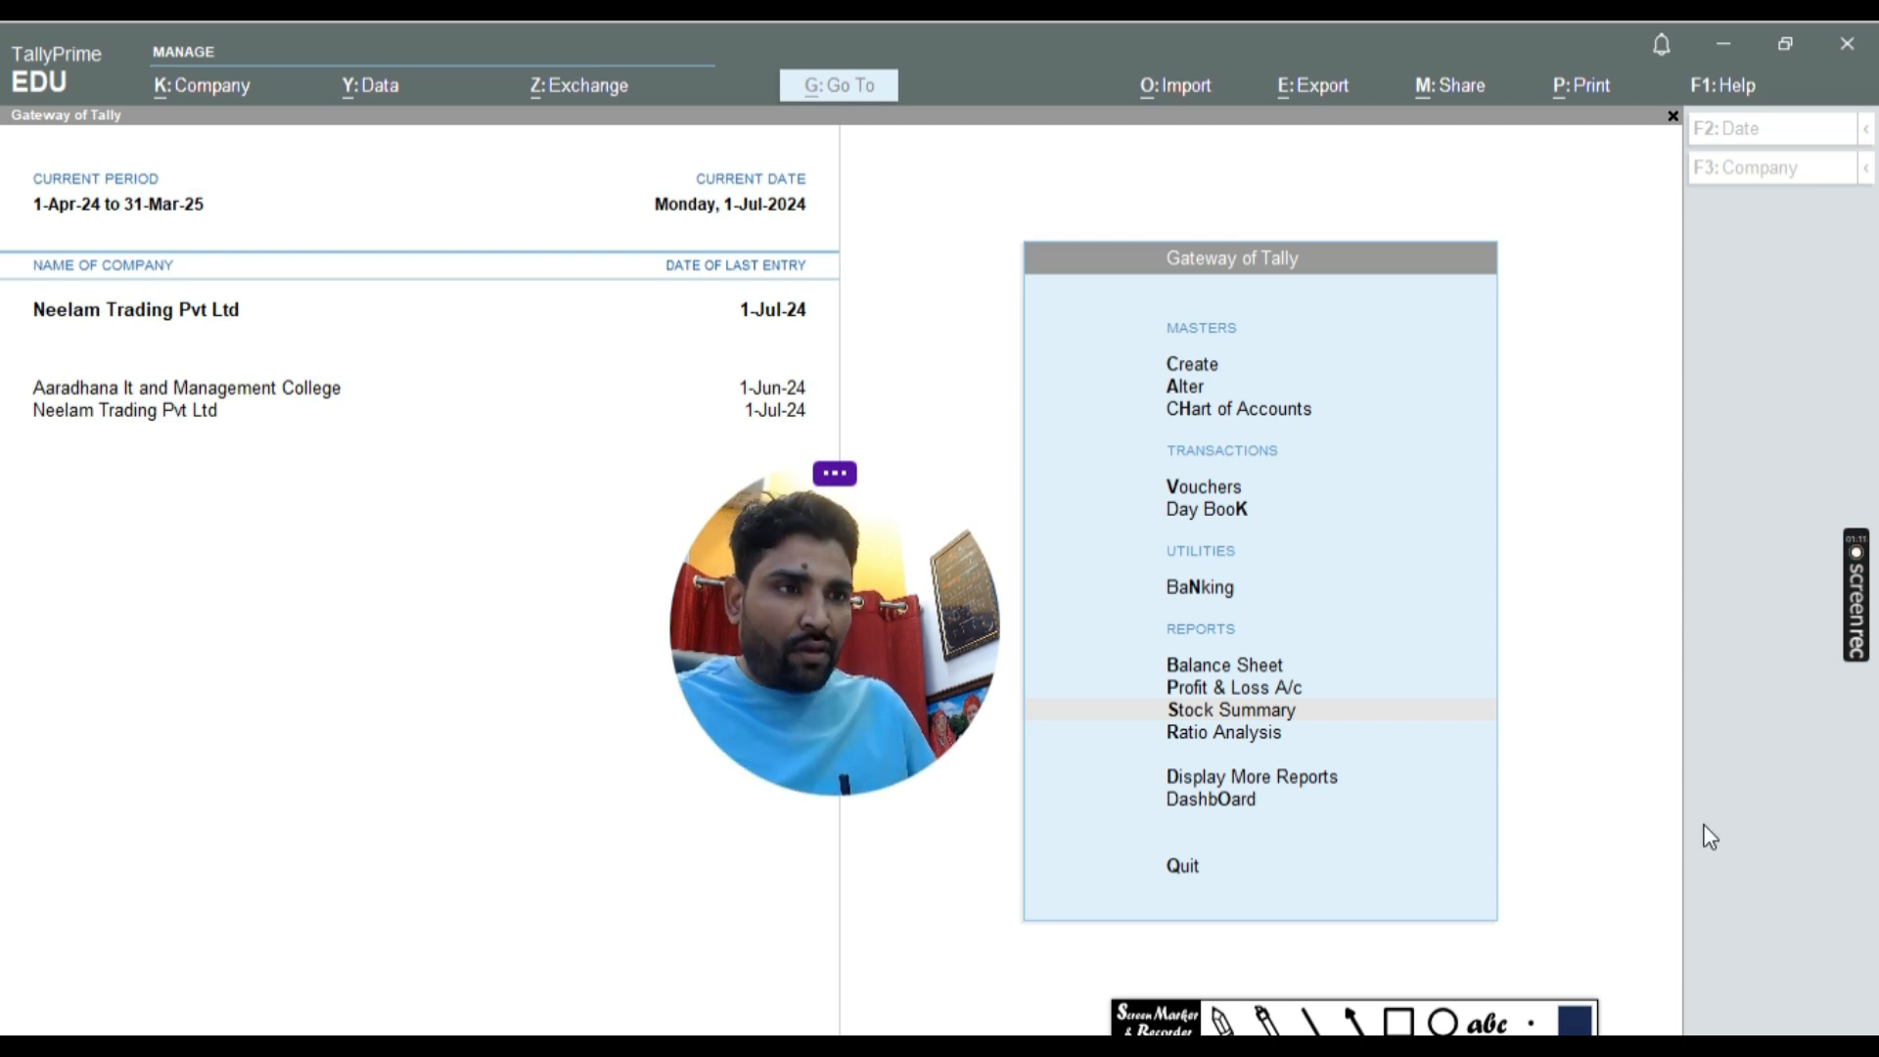
pyautogui.click(832, 474)
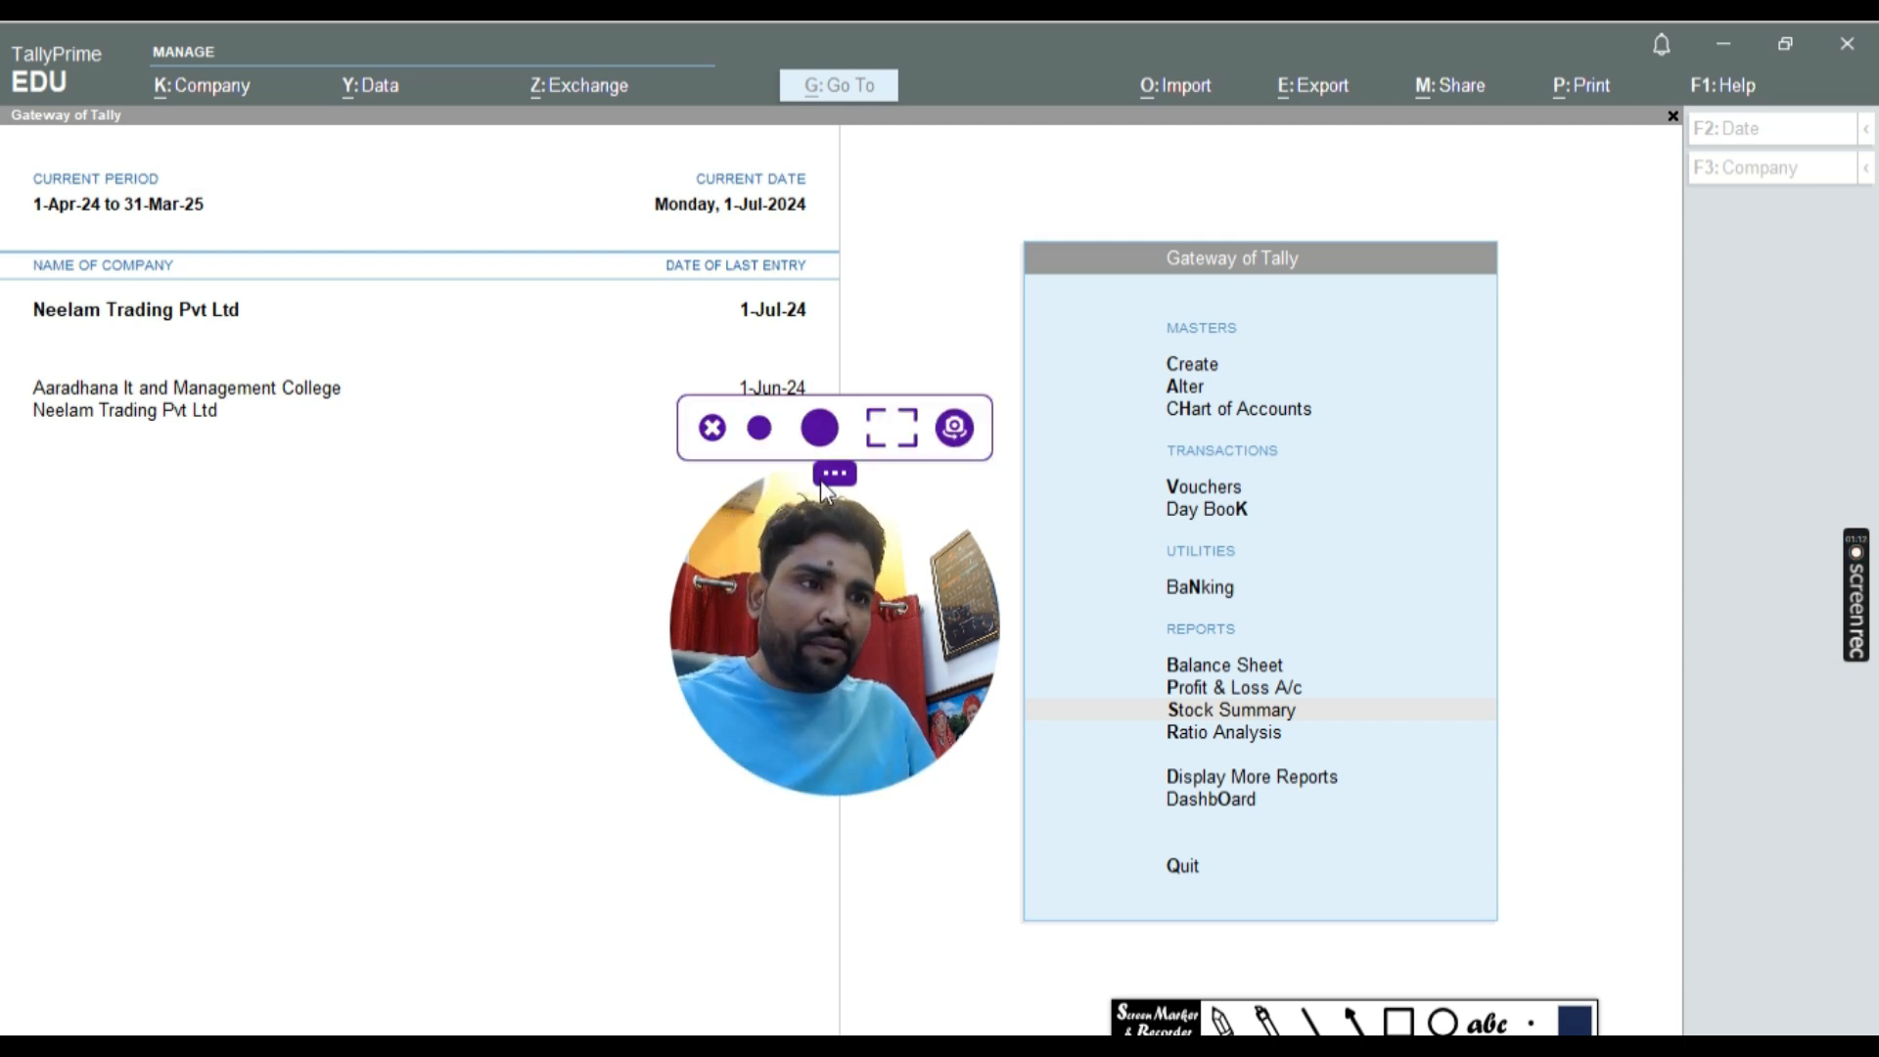
pyautogui.click(759, 424)
pyautogui.moveTo(810, 587); pyautogui.dragTo(149, 914)
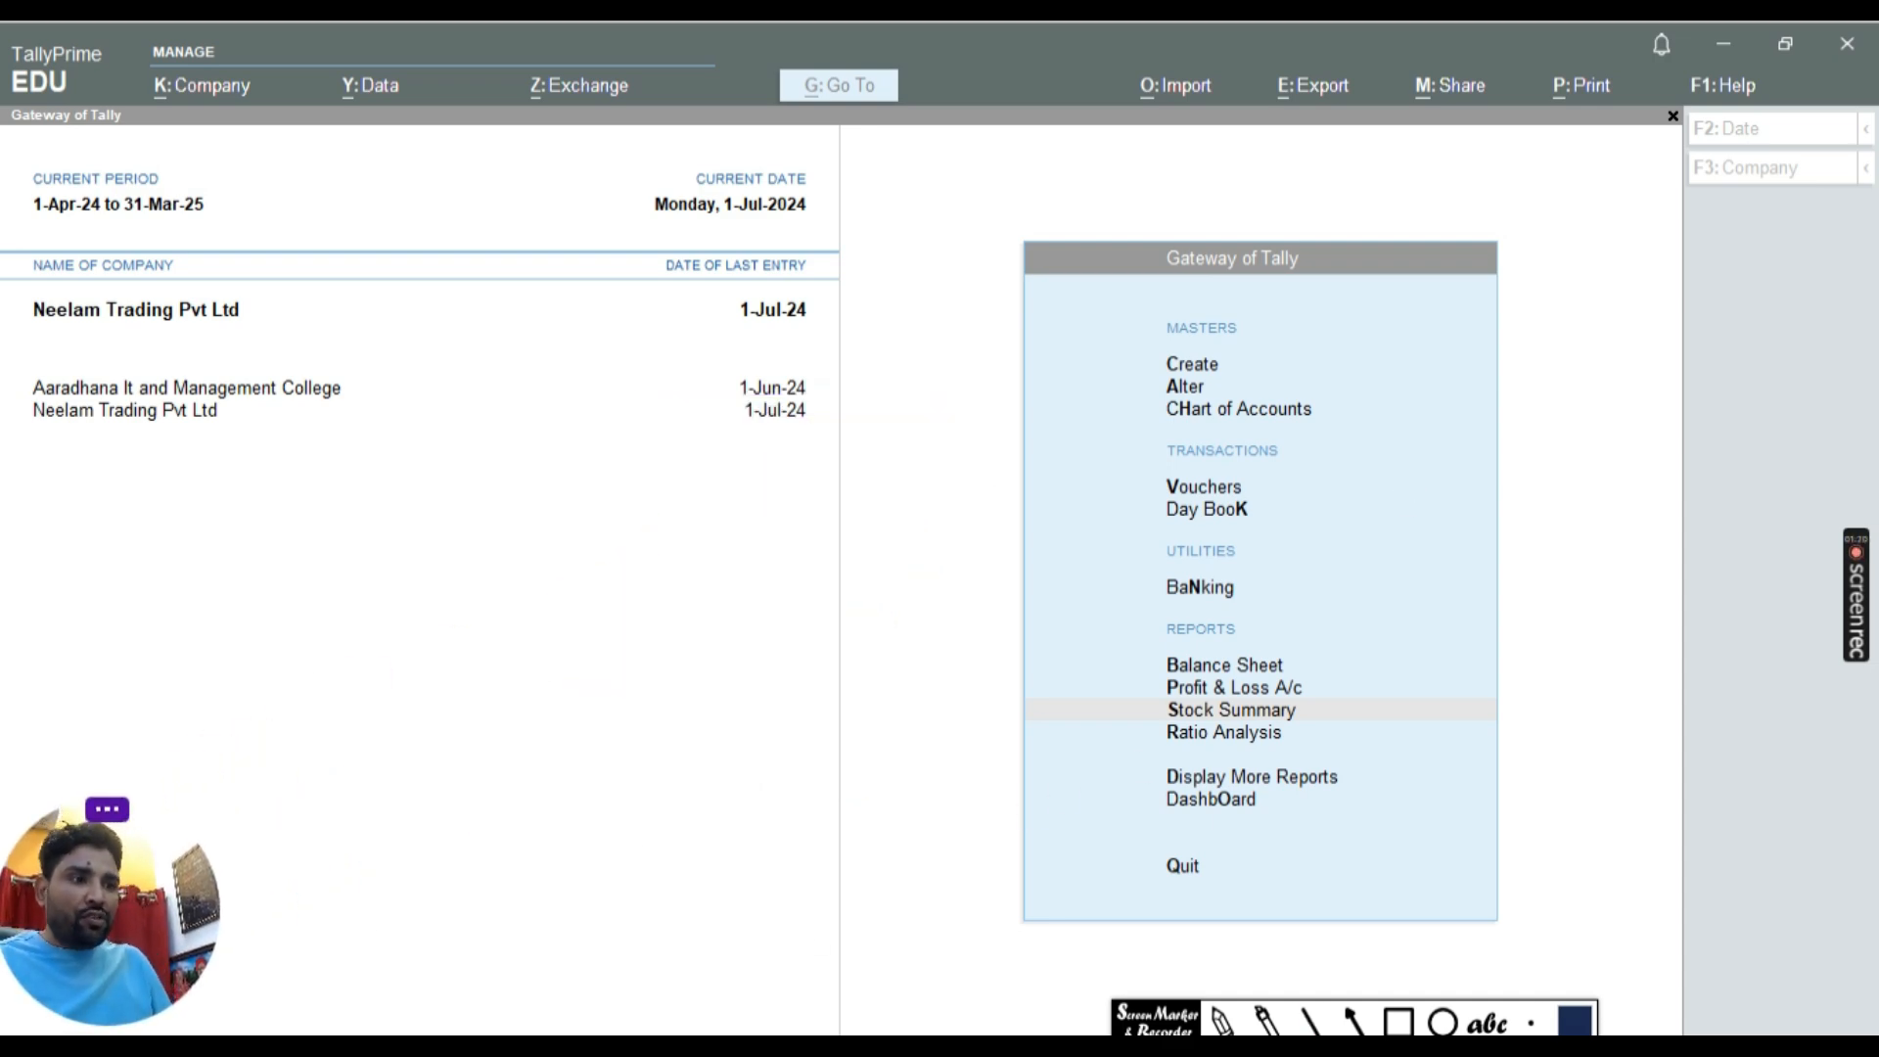
pyautogui.click(1221, 1021)
pyautogui.moveTo(401, 441)
pyautogui.mouseDown()
pyautogui.moveTo(398, 504)
pyautogui.moveTo(612, 465)
pyautogui.moveTo(685, 490)
pyautogui.moveTo(860, 430)
pyautogui.moveTo(899, 504)
pyautogui.mouseUp()
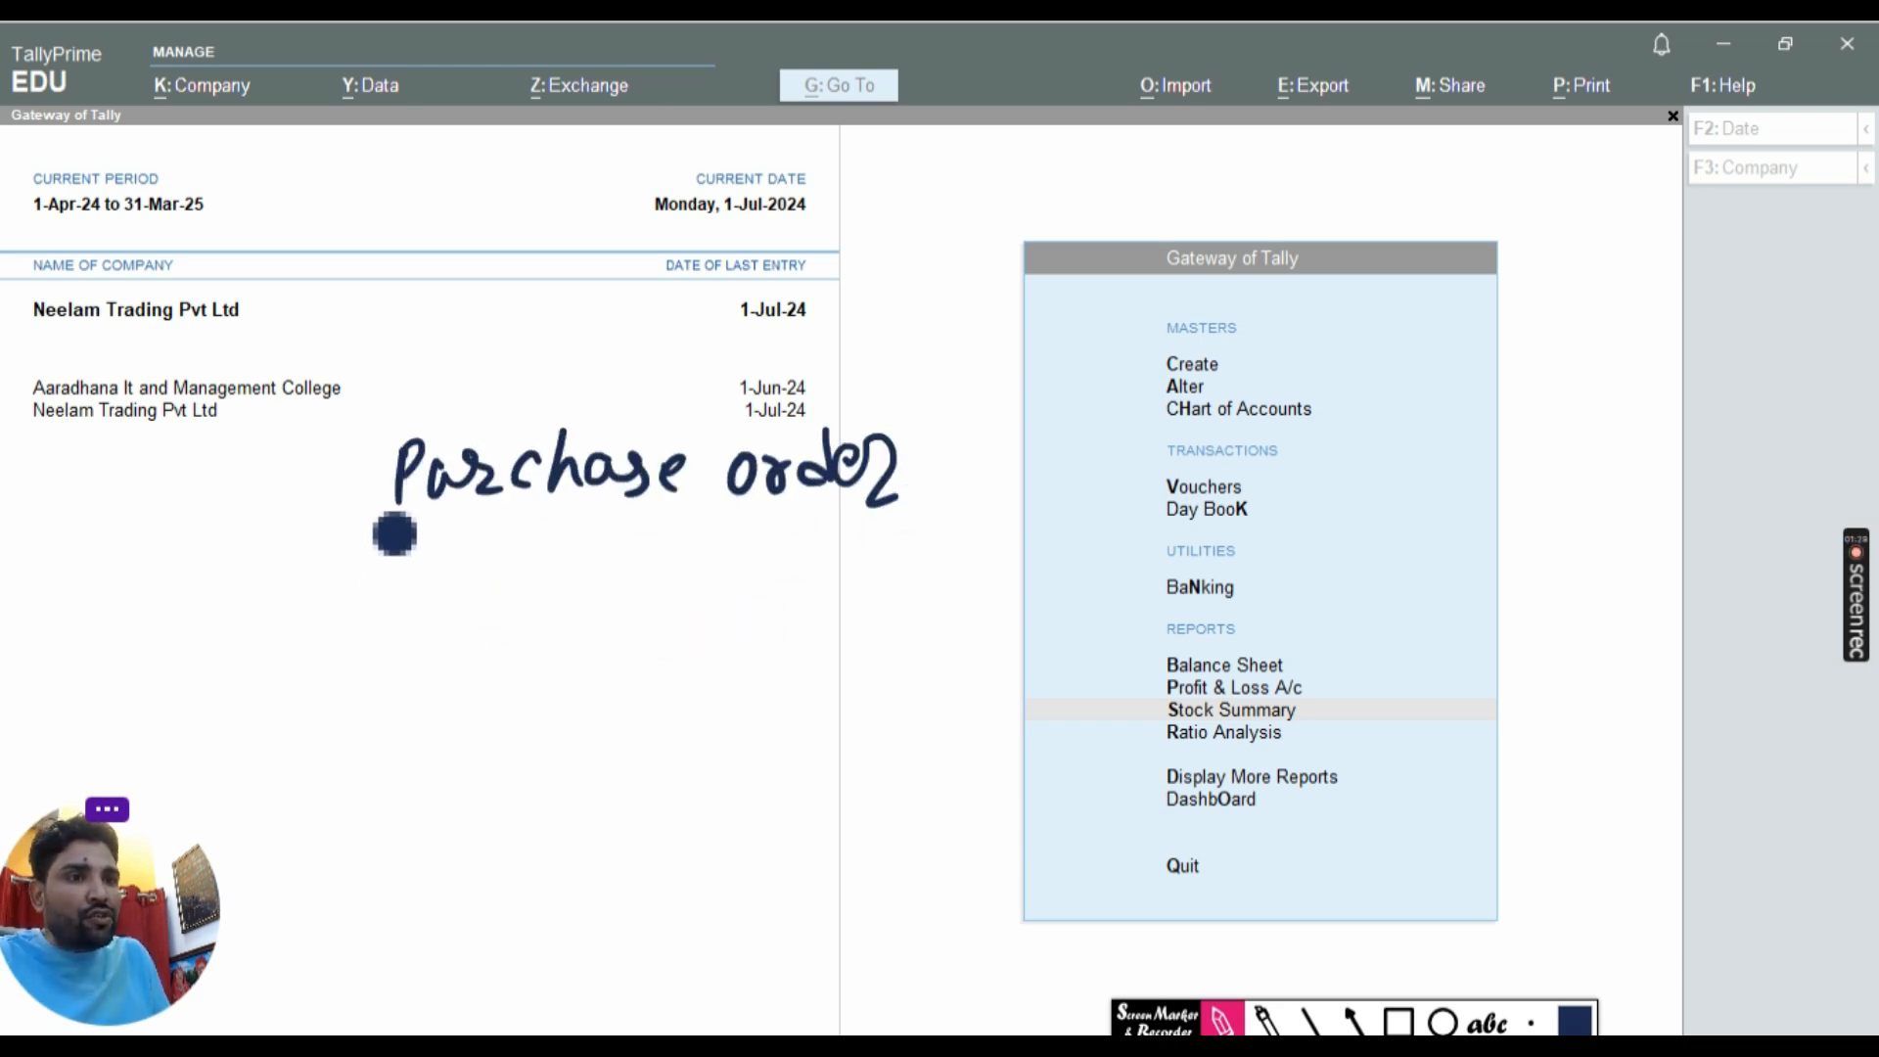
pyautogui.moveTo(380, 519); pyautogui.dragTo(964, 501)
pyautogui.moveTo(448, 581)
pyautogui.mouseDown()
pyautogui.moveTo(612, 587)
pyautogui.moveTo(666, 560)
pyautogui.mouseUp()
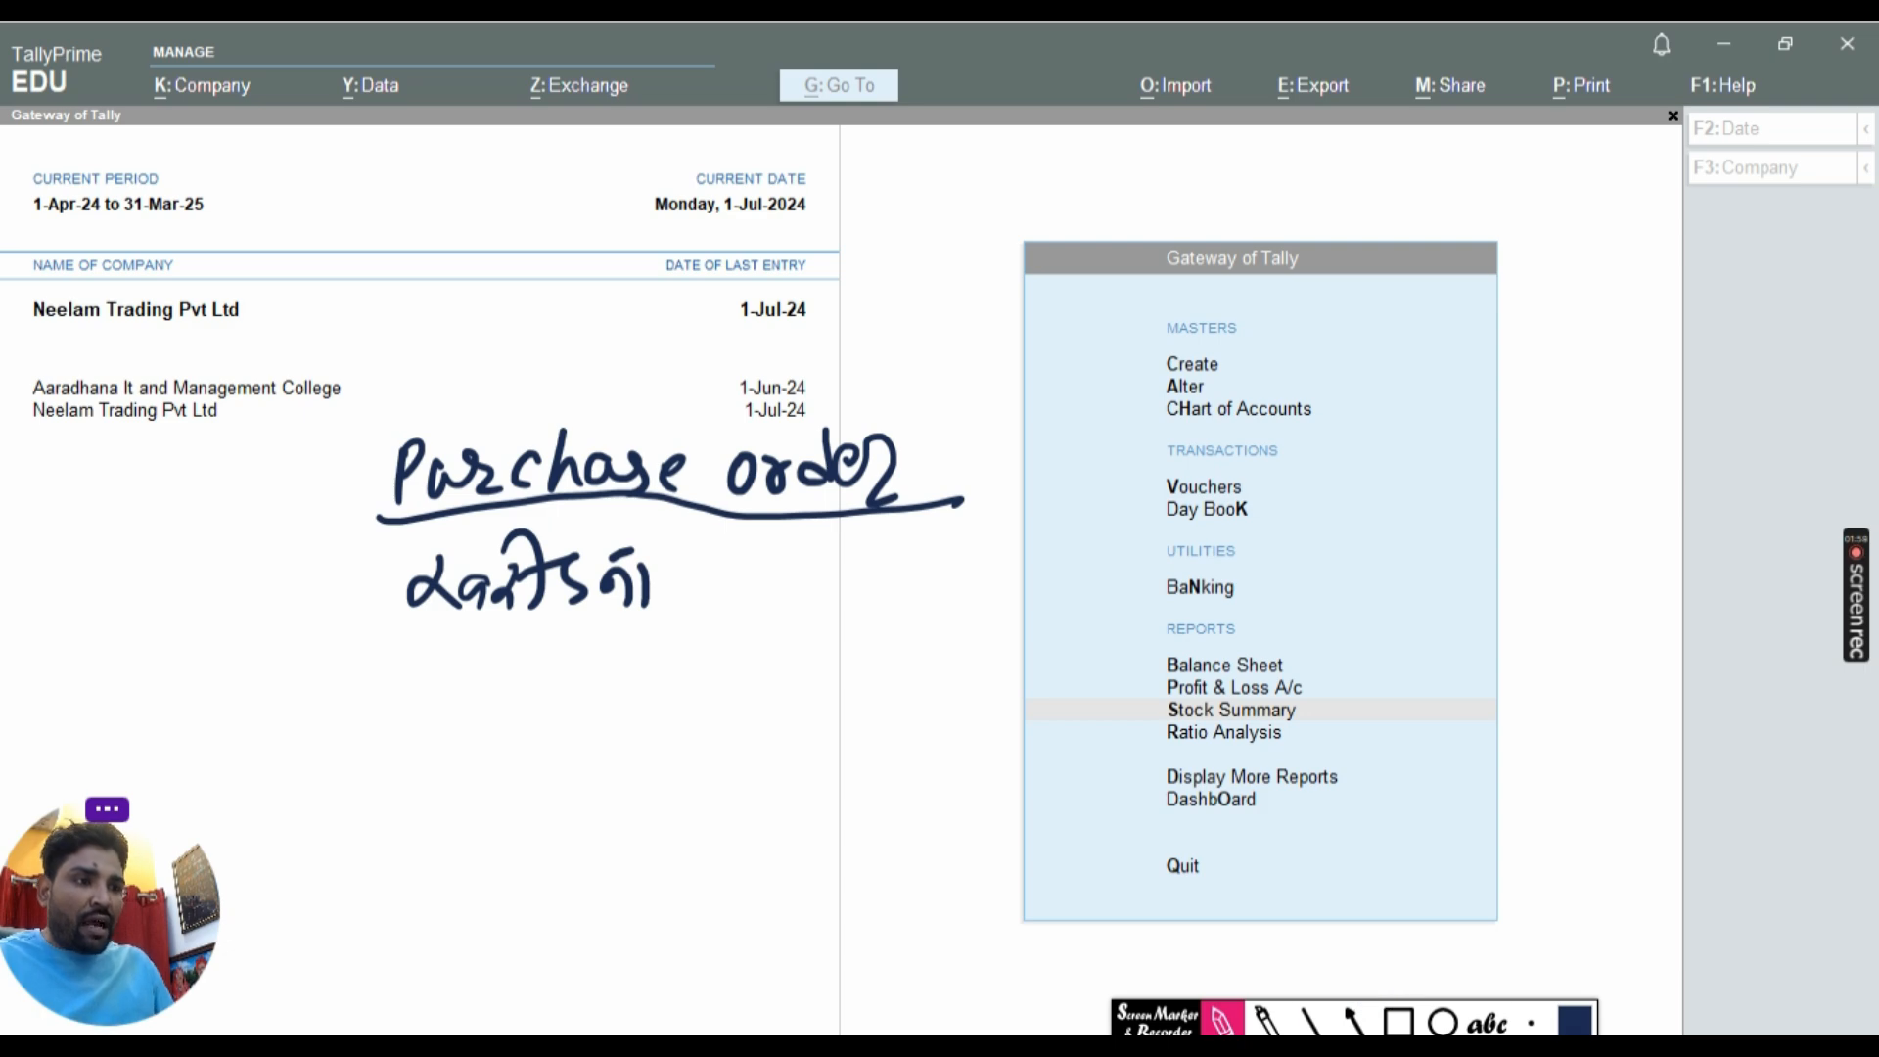
pyautogui.click(1223, 1020)
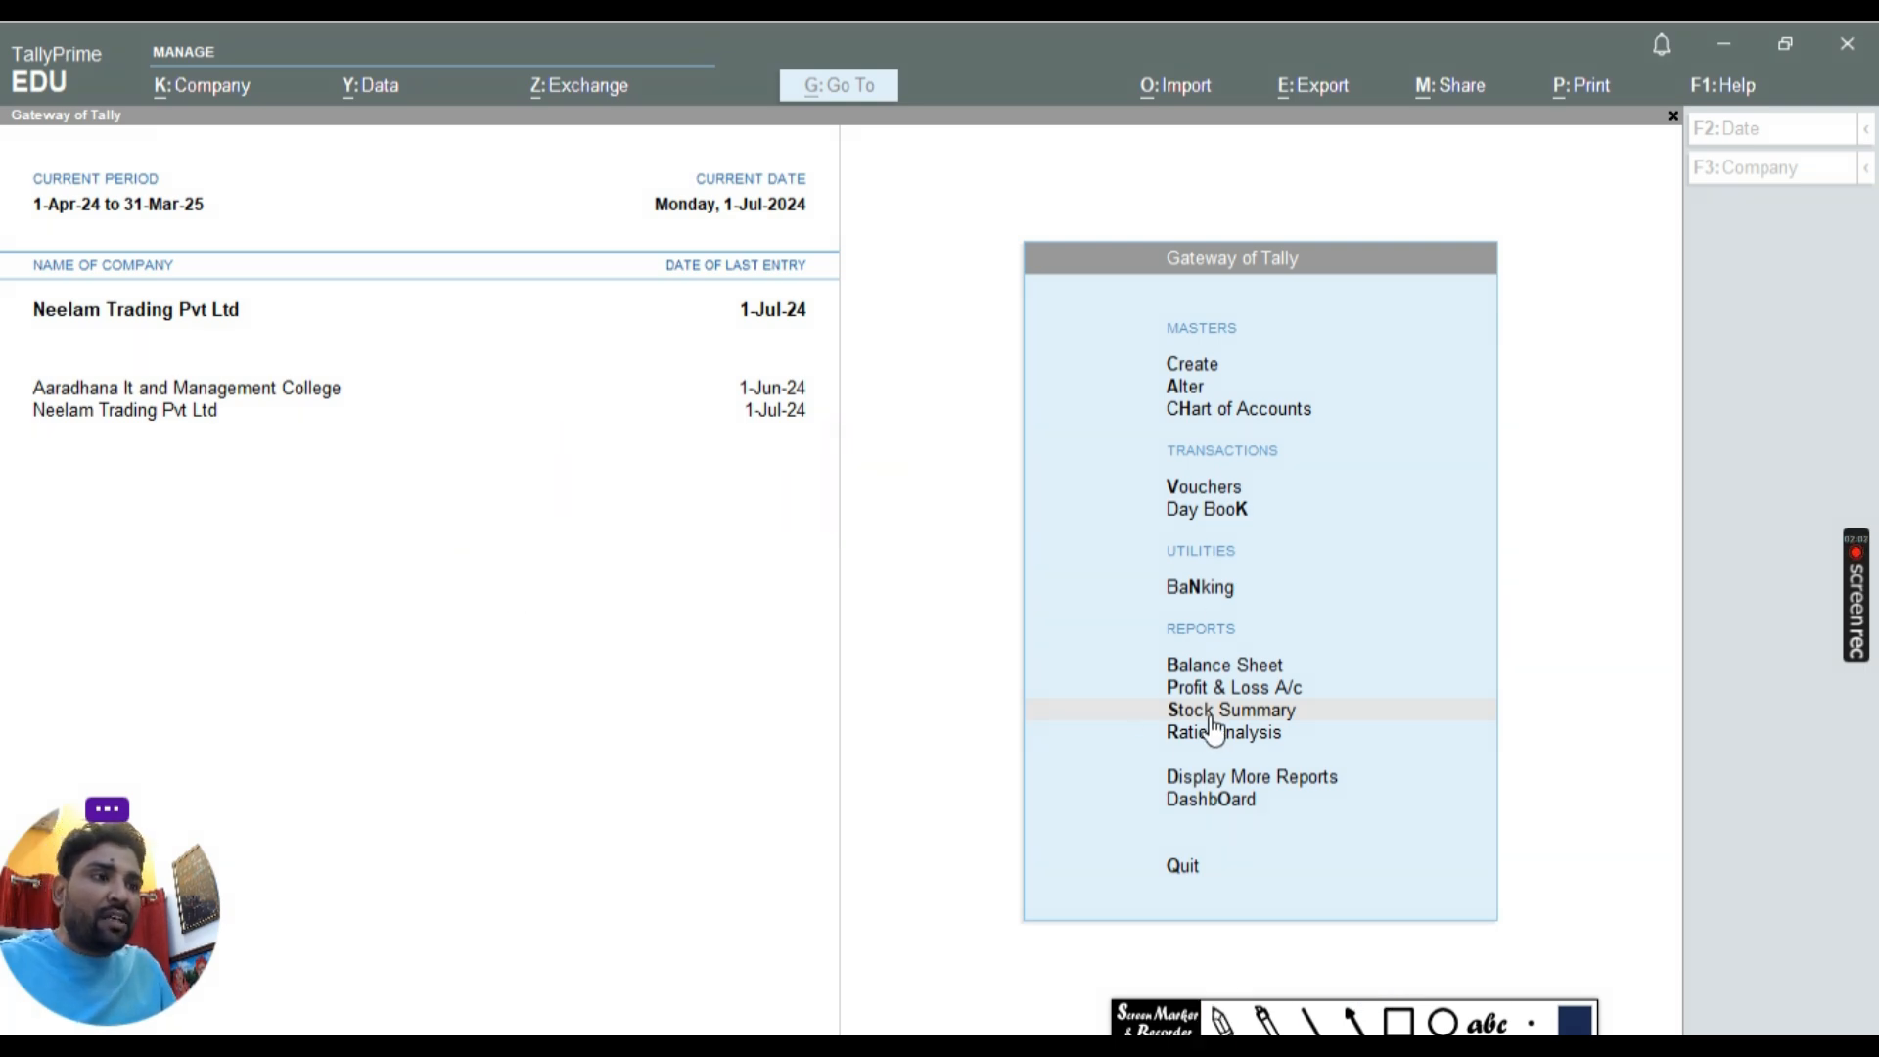
# Open the Stock Summary report and go to the Opp.15 item line.
pyautogui.click(1398, 1022)
pyautogui.moveTo(1128, 686); pyautogui.dragTo(1377, 738)
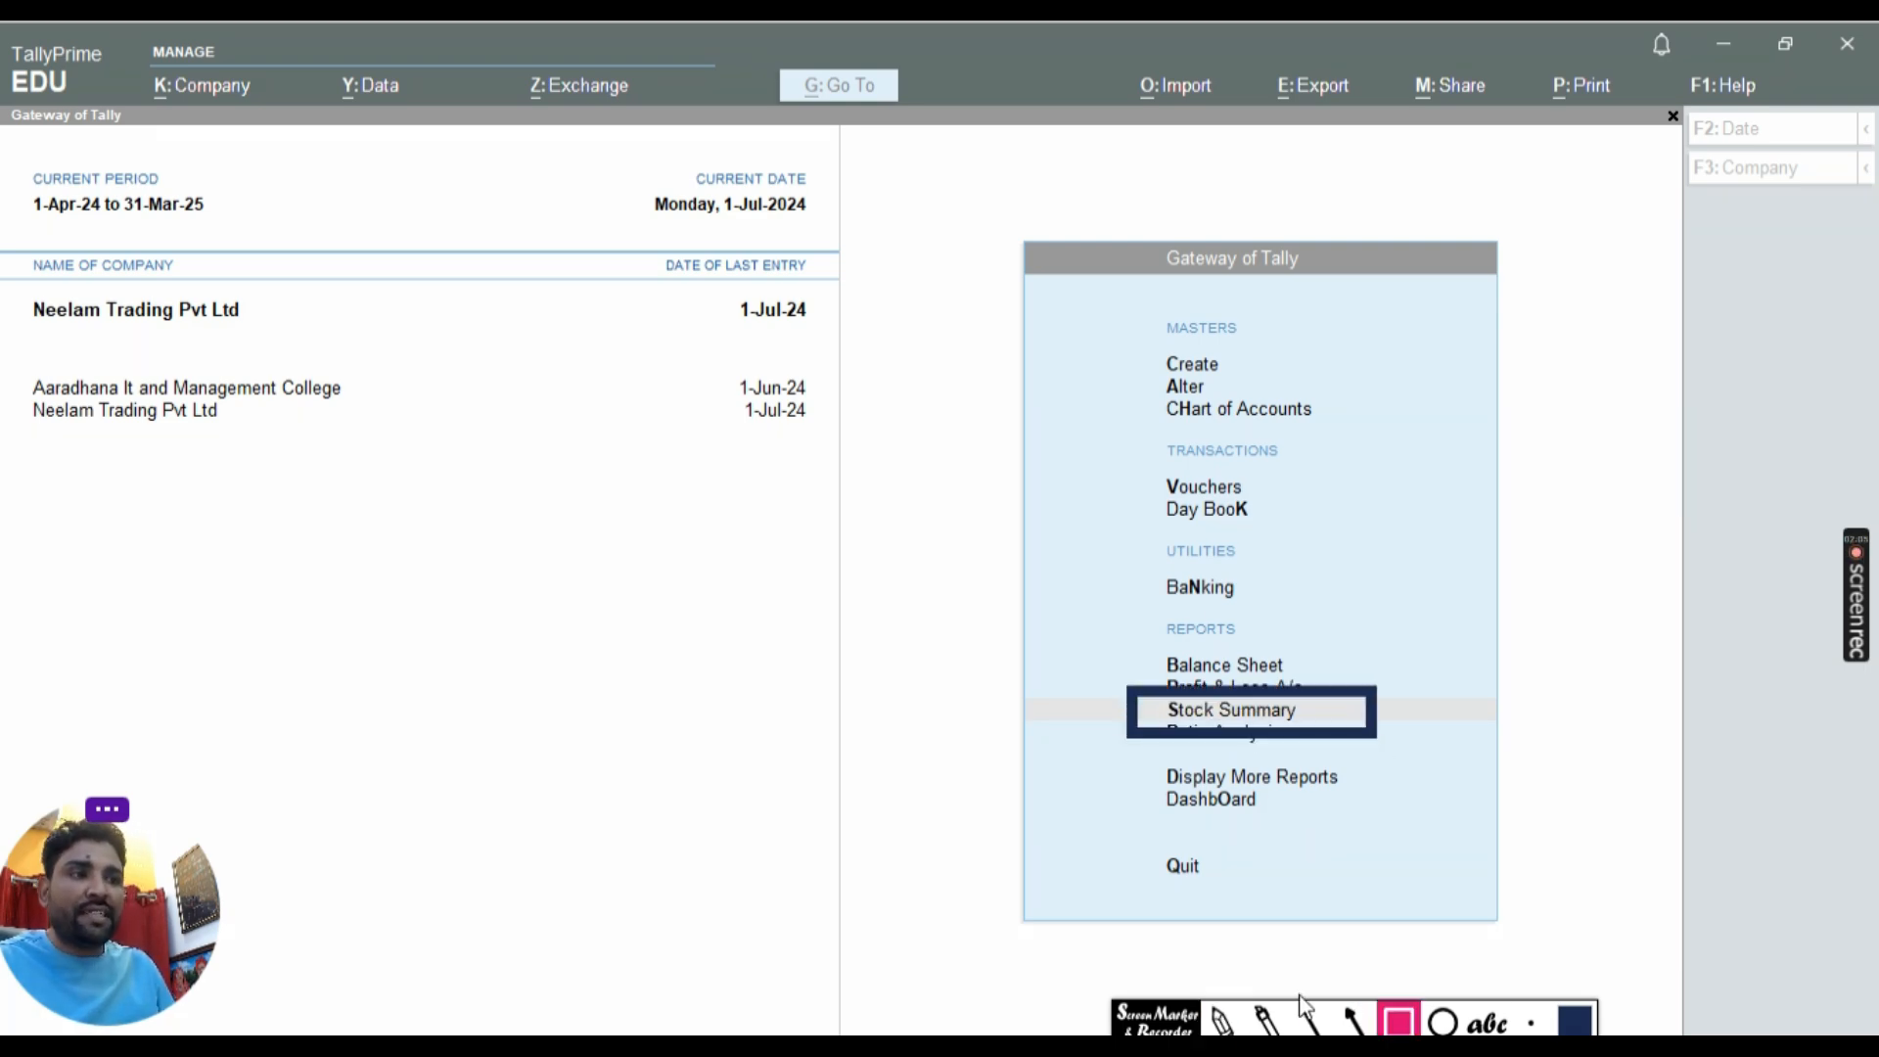
pyautogui.click(1194, 1016)
pyautogui.click(1233, 715)
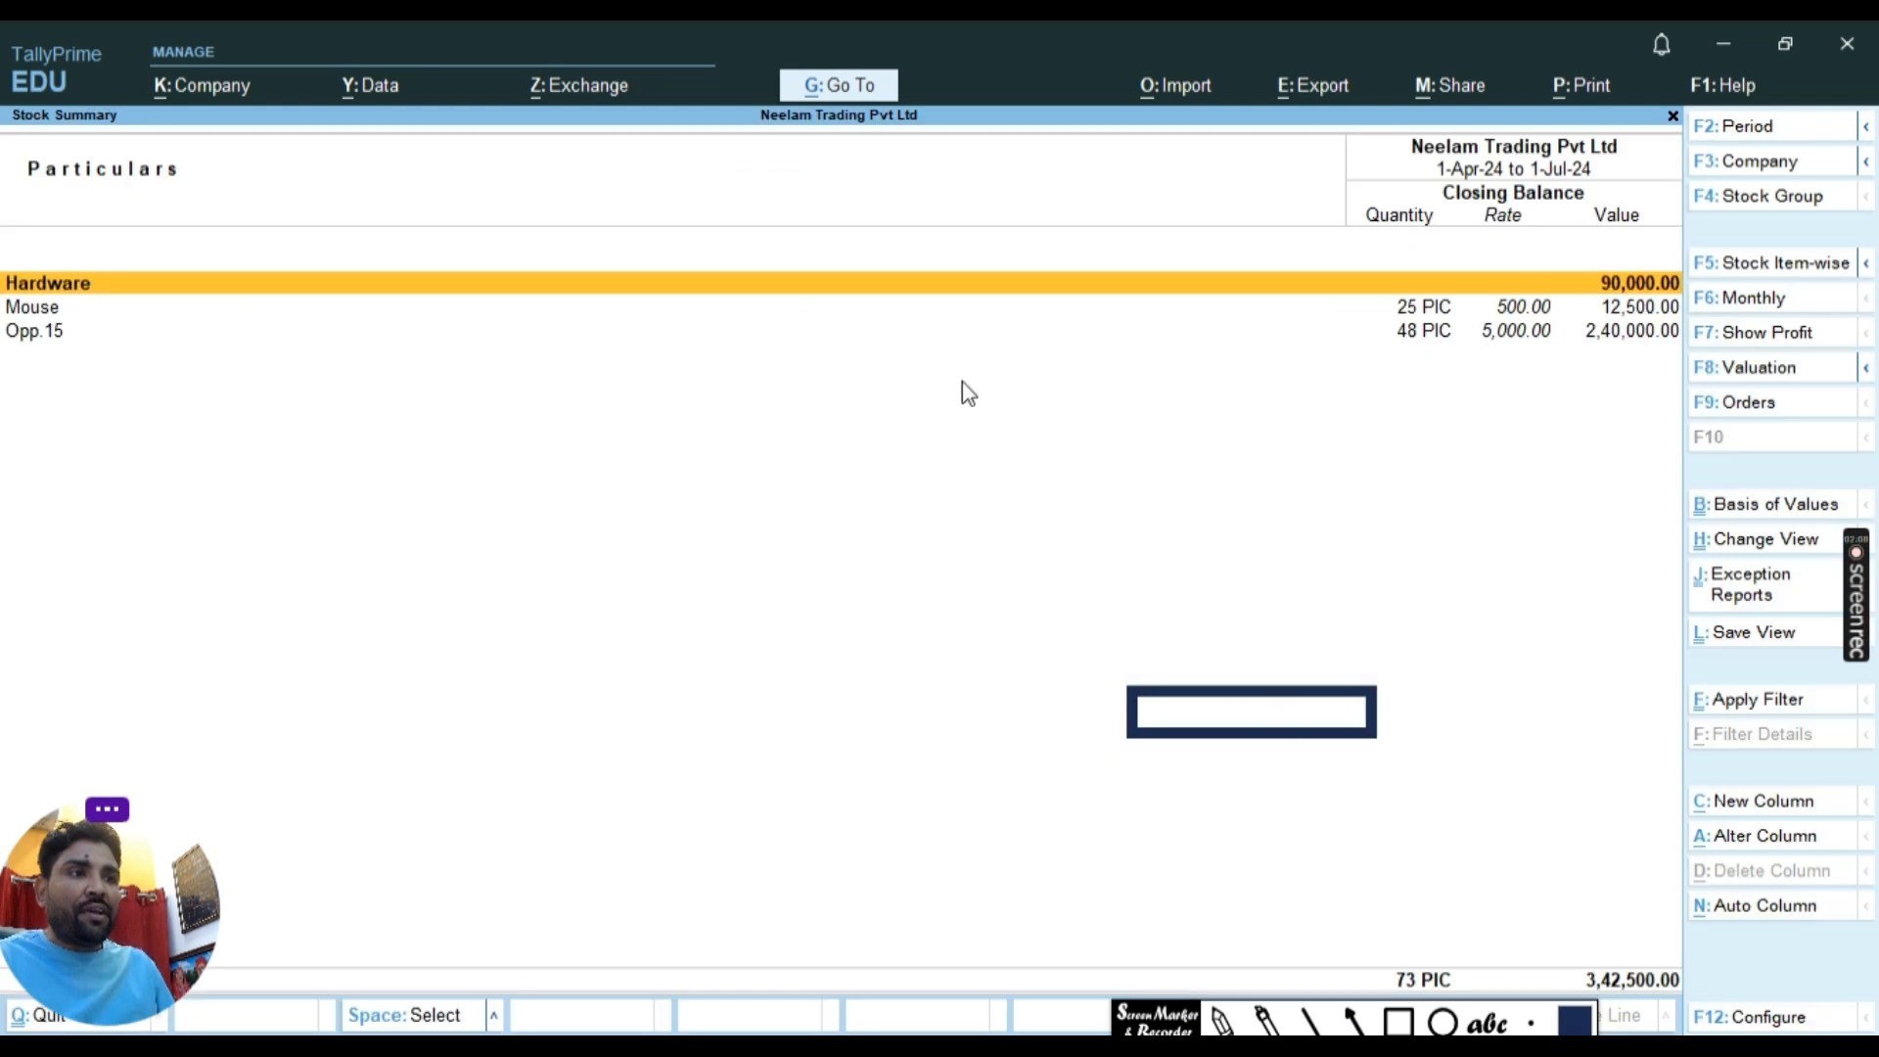
pyautogui.click(1272, 1039)
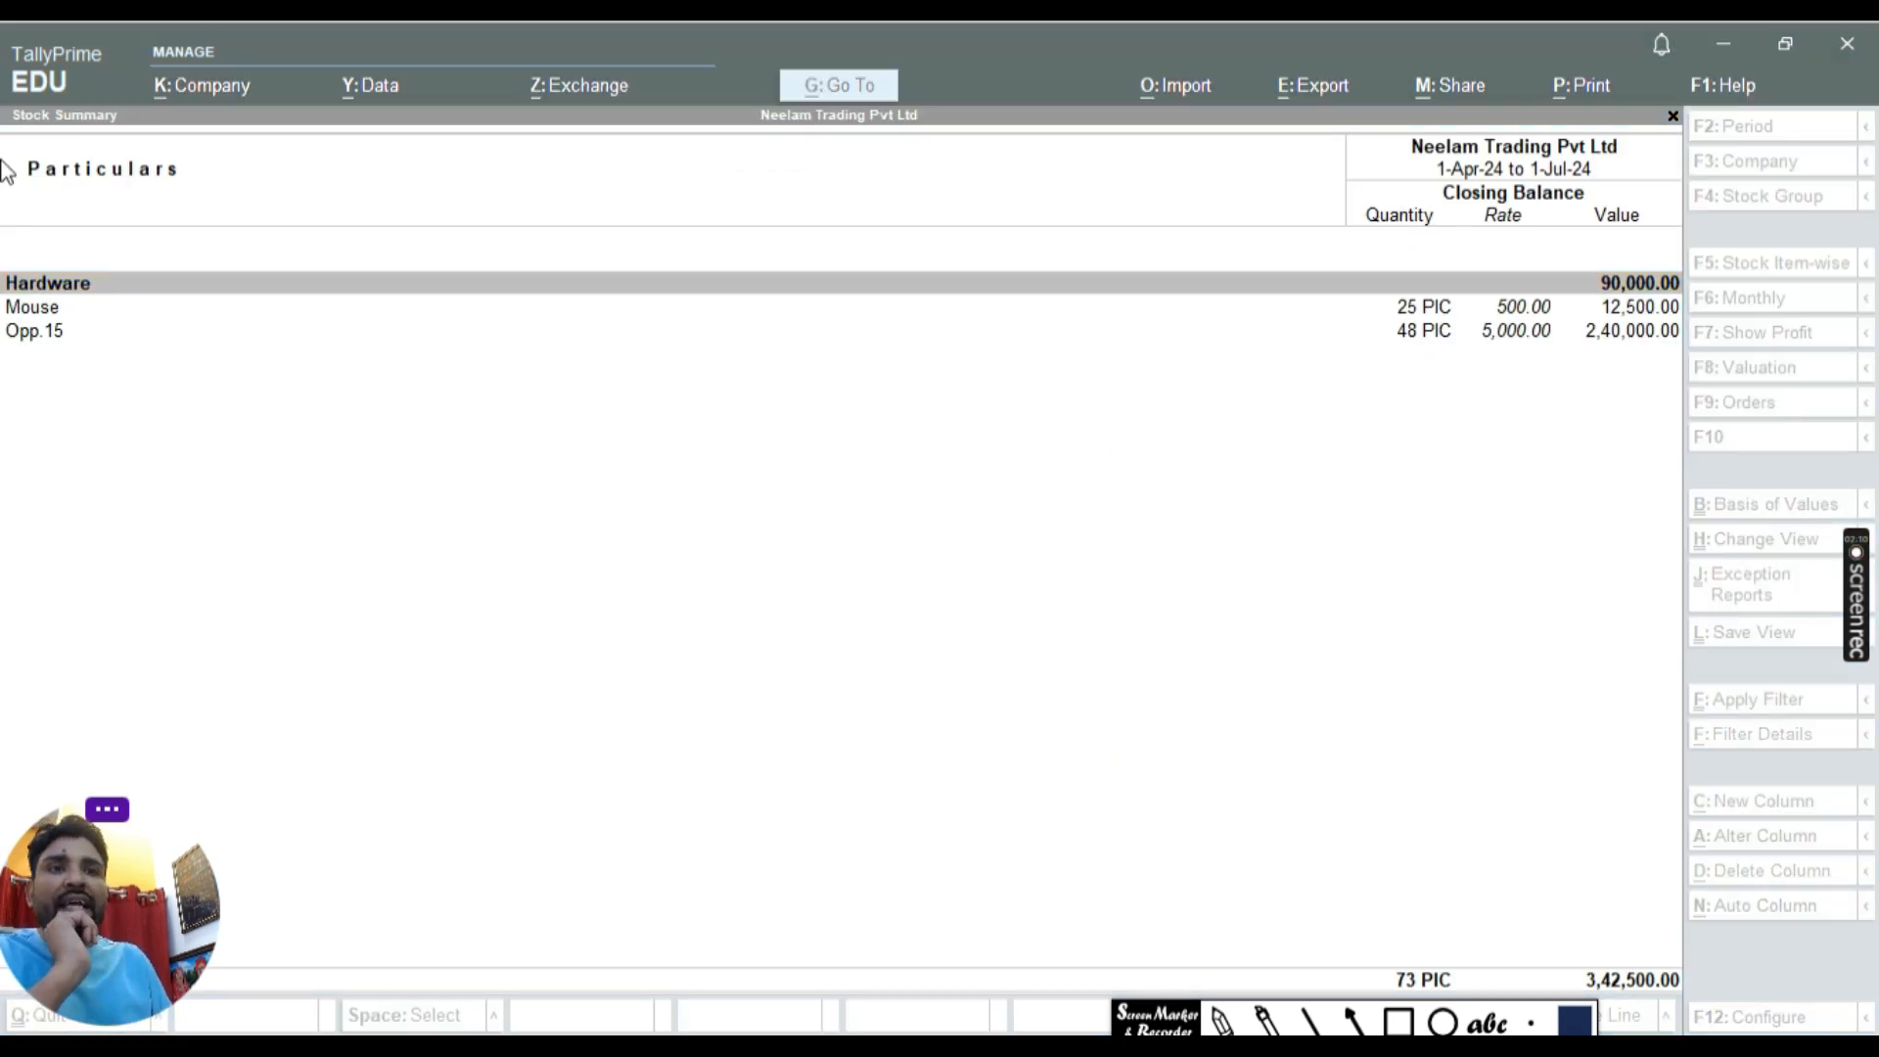
pyautogui.click(67, 330)
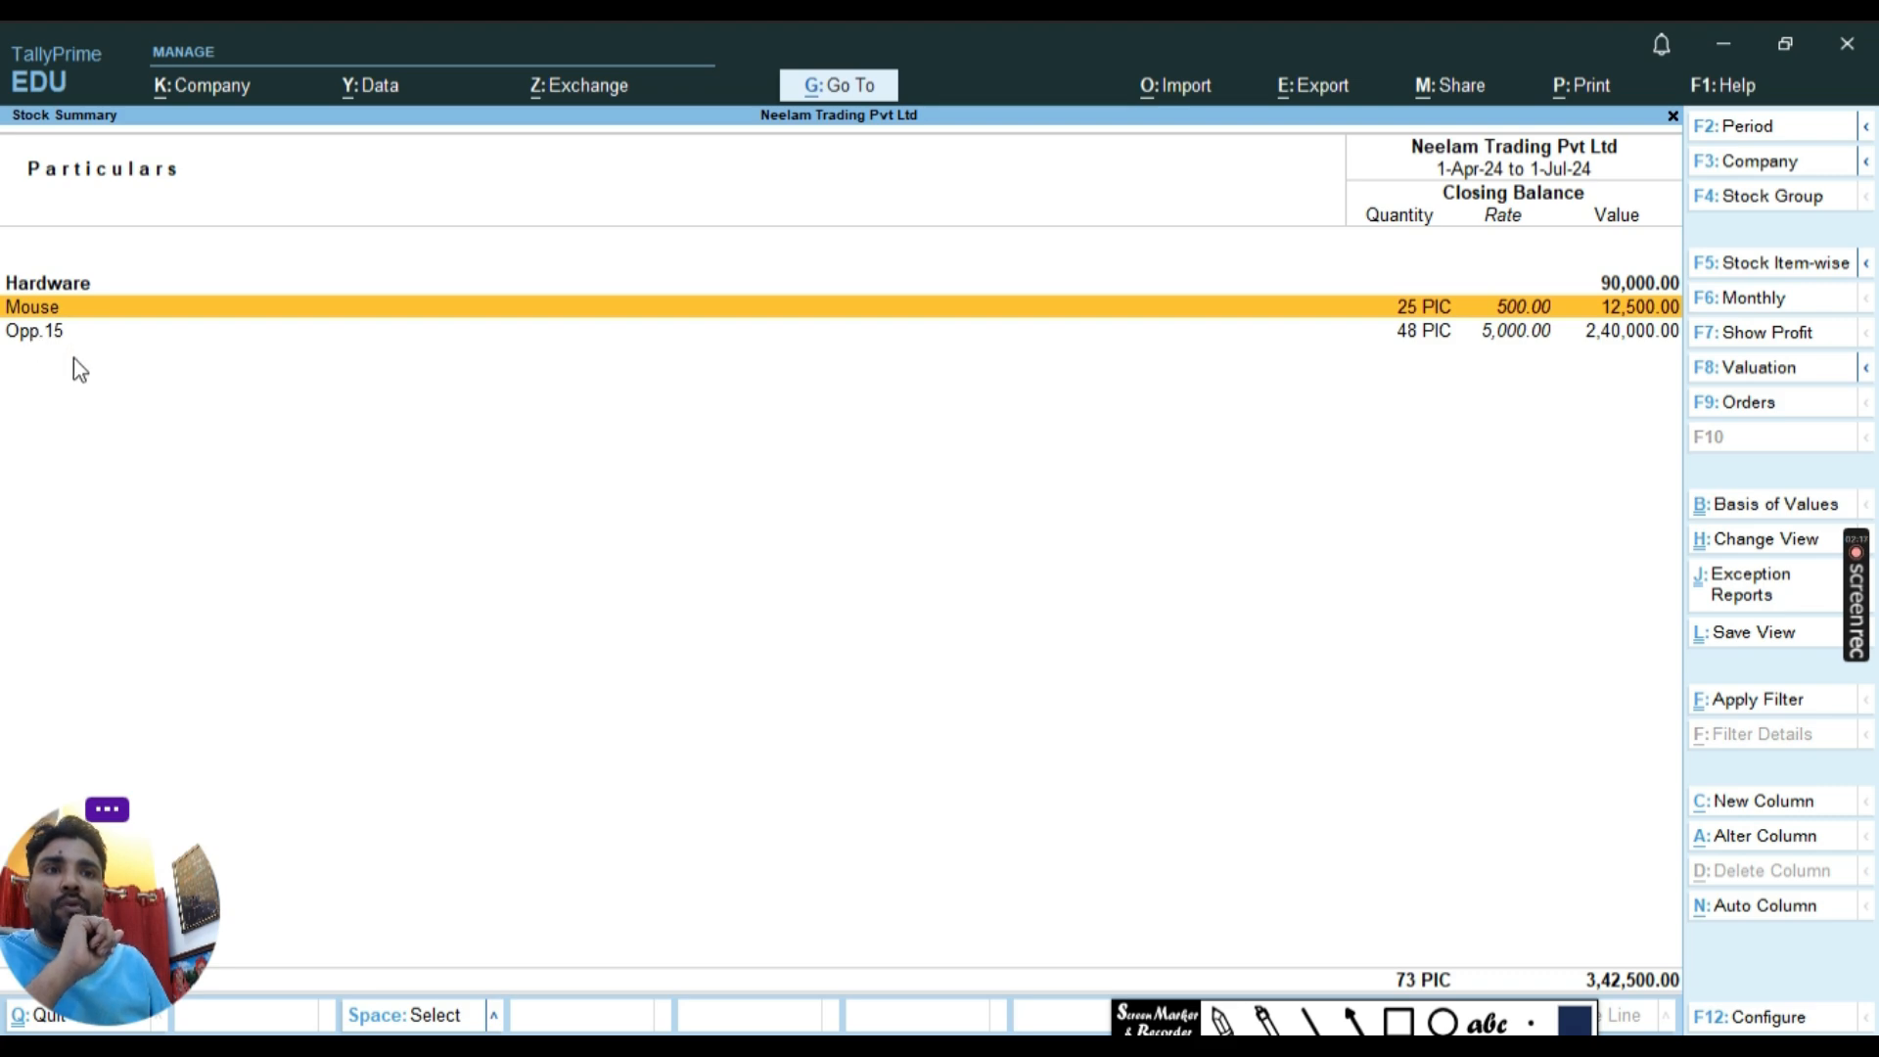
pyautogui.press('Down')
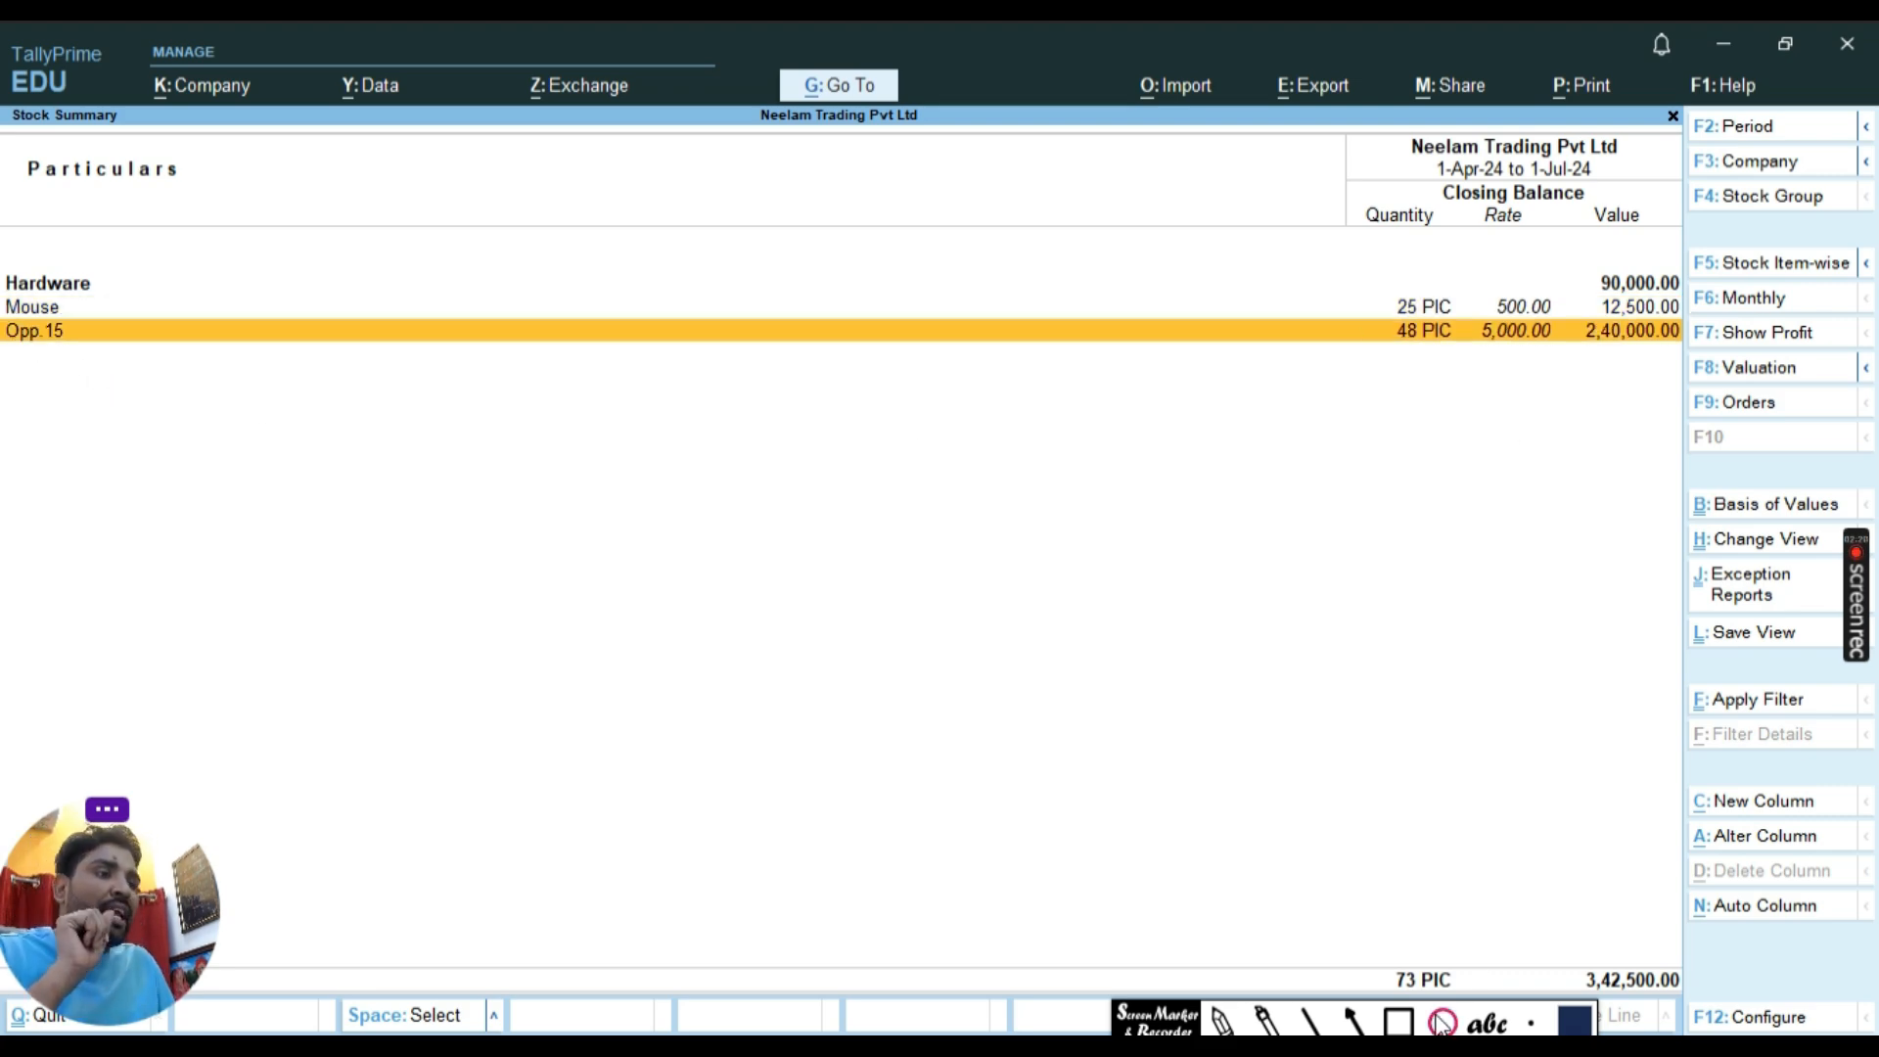
# Review the closing quantity, rate and value of Mouse and Opp.15, and close the stock report.
pyautogui.click(1399, 1021)
pyautogui.moveTo(1358, 285)
pyautogui.mouseDown()
pyautogui.moveTo(1481, 294)
pyautogui.moveTo(1720, 360)
pyautogui.mouseUp()
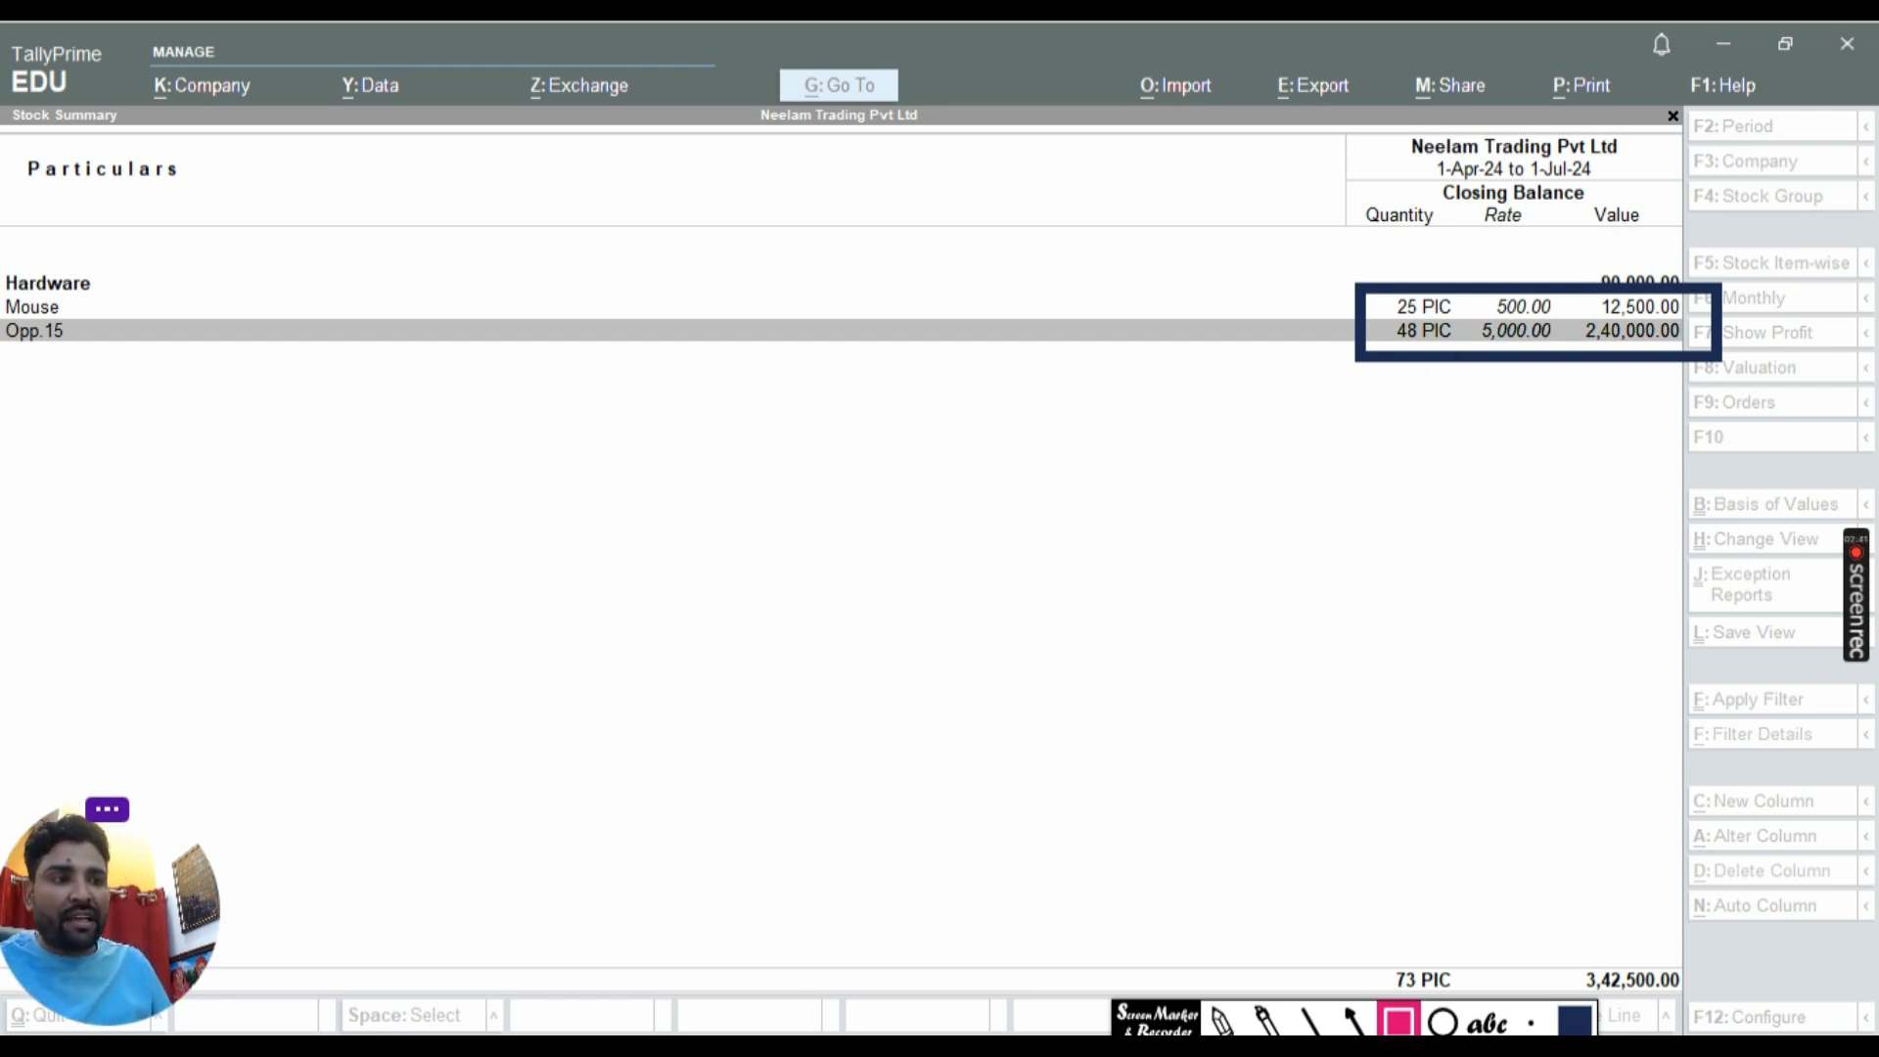
pyautogui.click(1398, 1023)
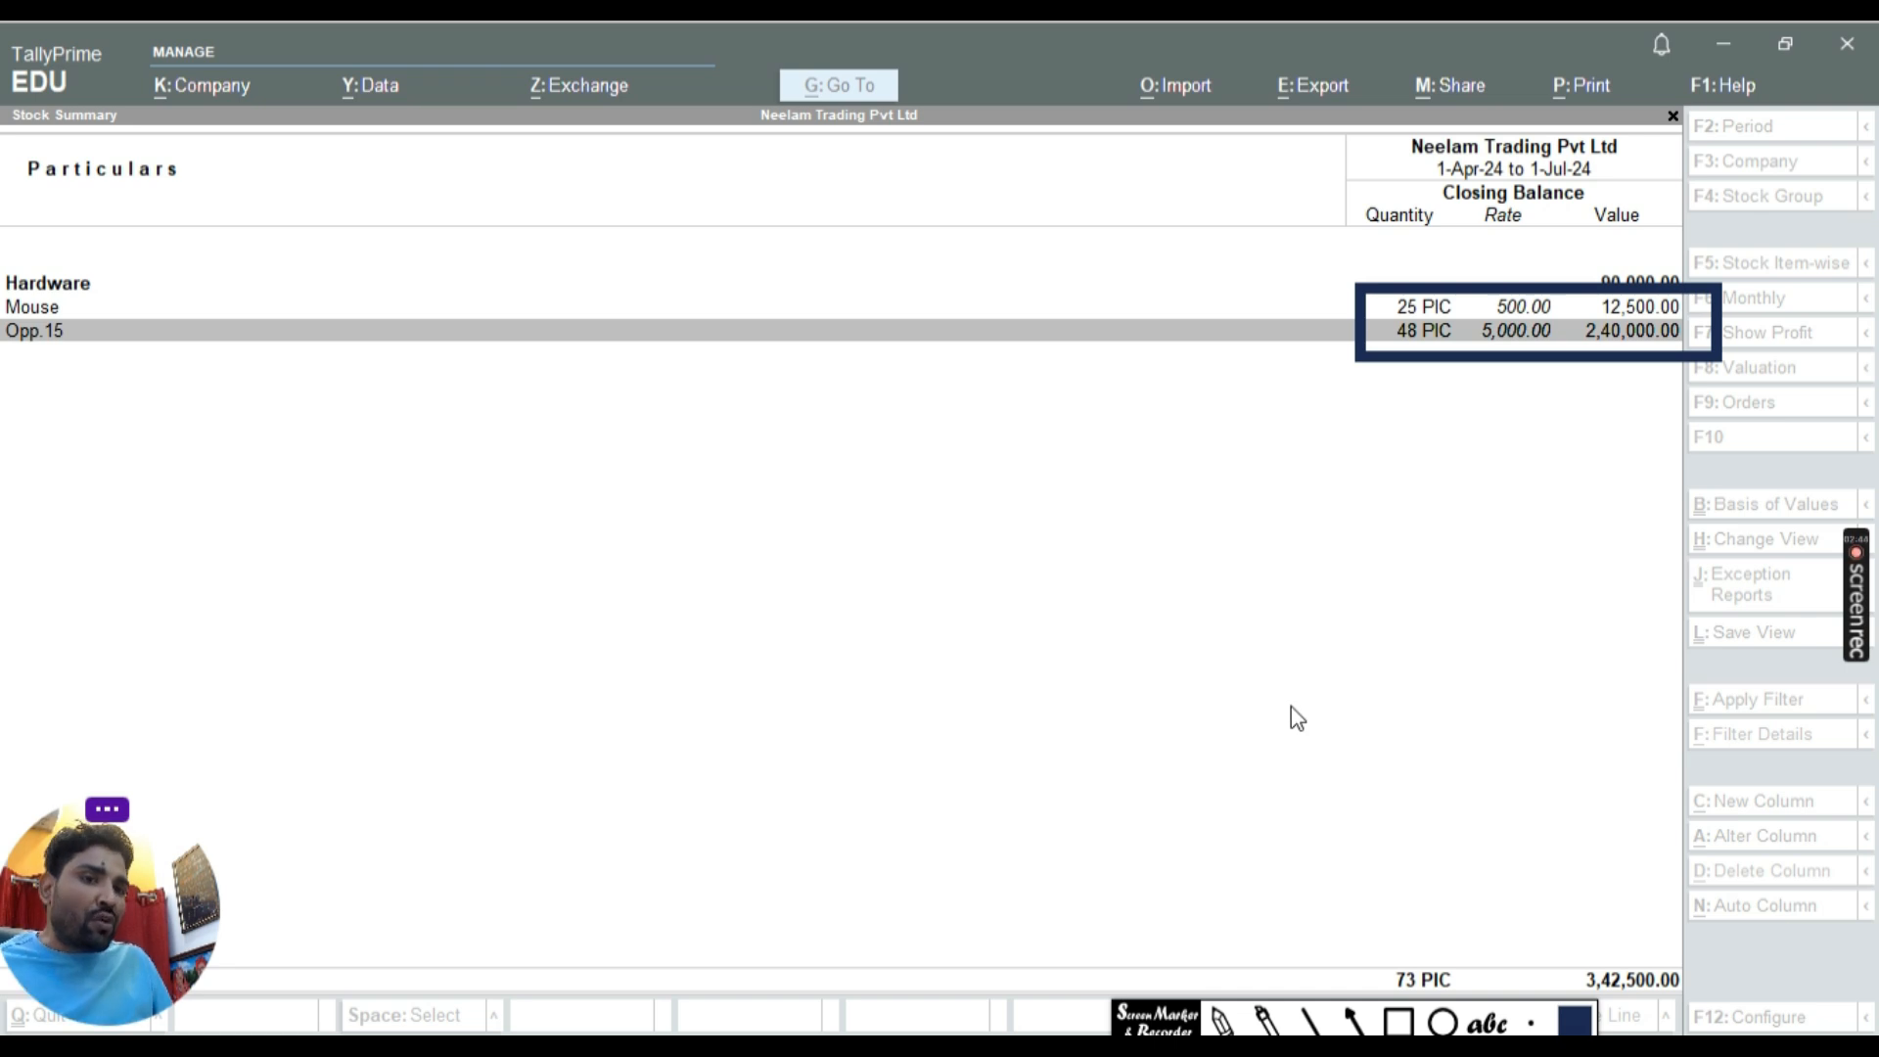
pyautogui.hotkey('ctrl', 'z')
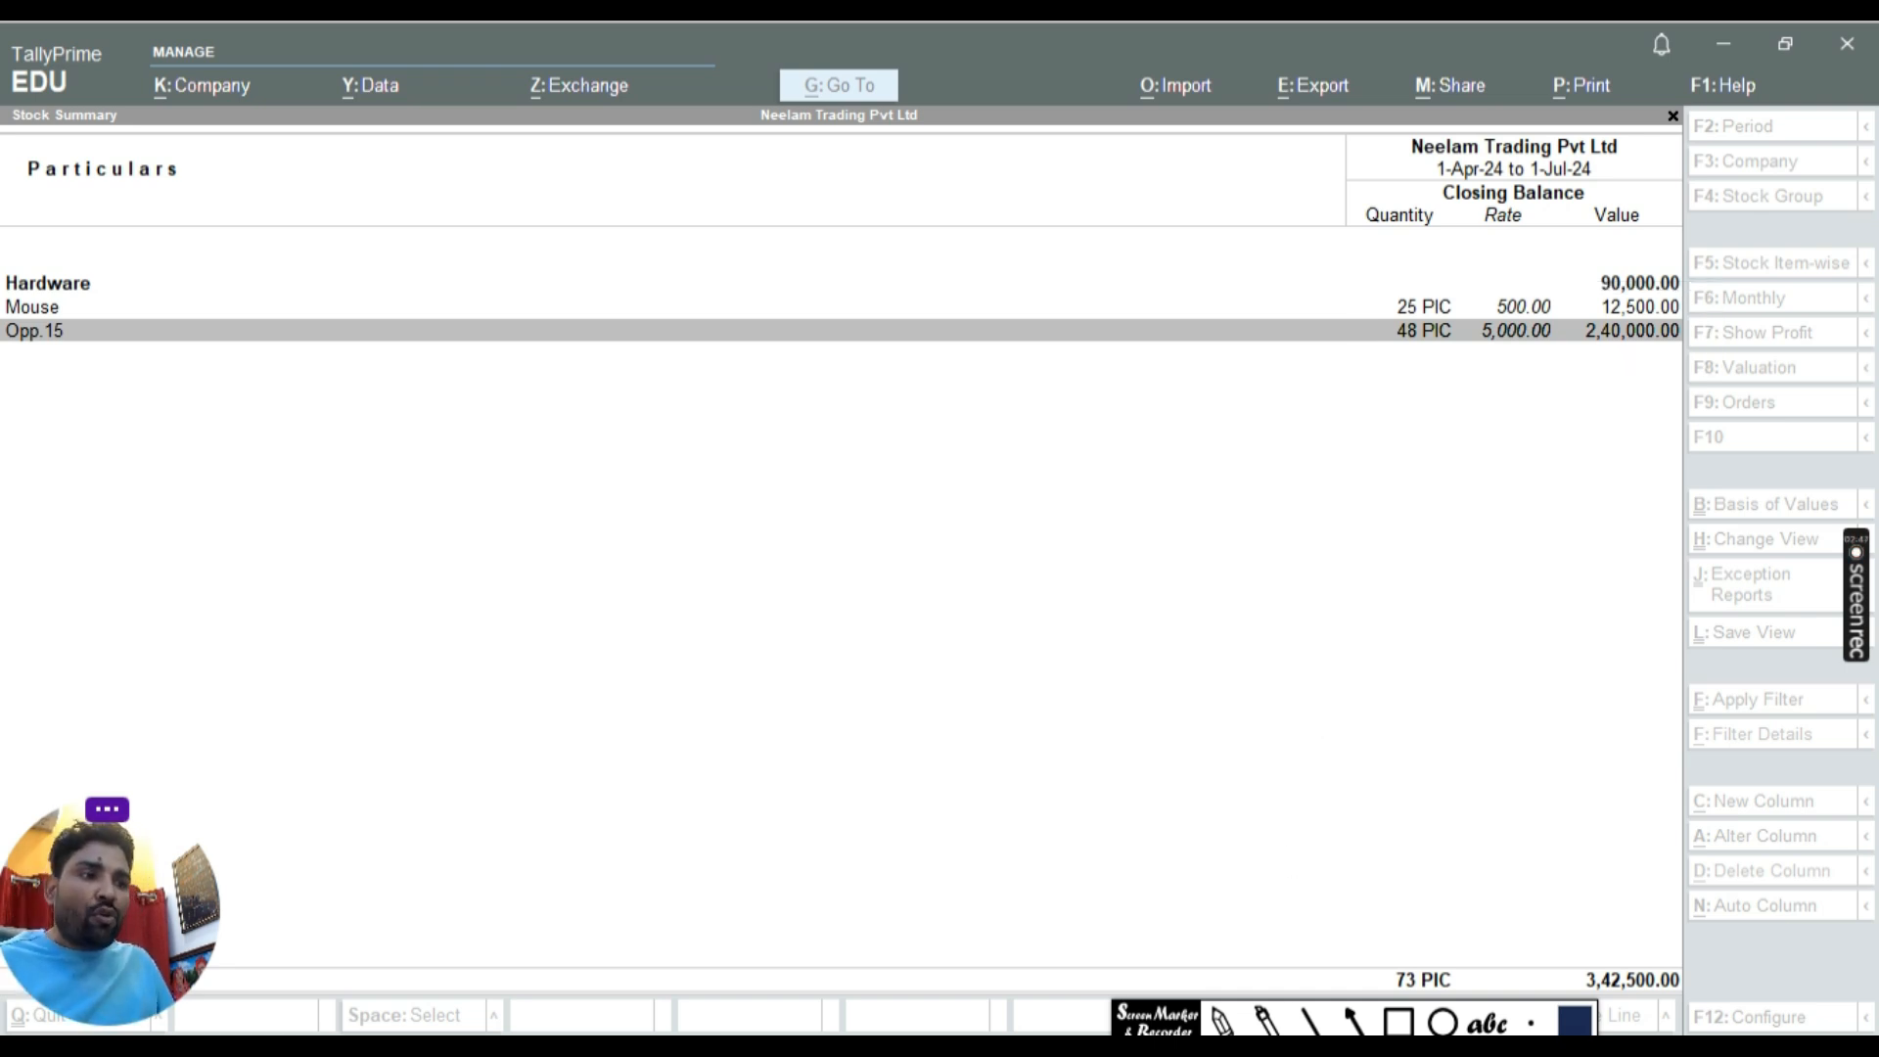
pyautogui.click(1223, 1023)
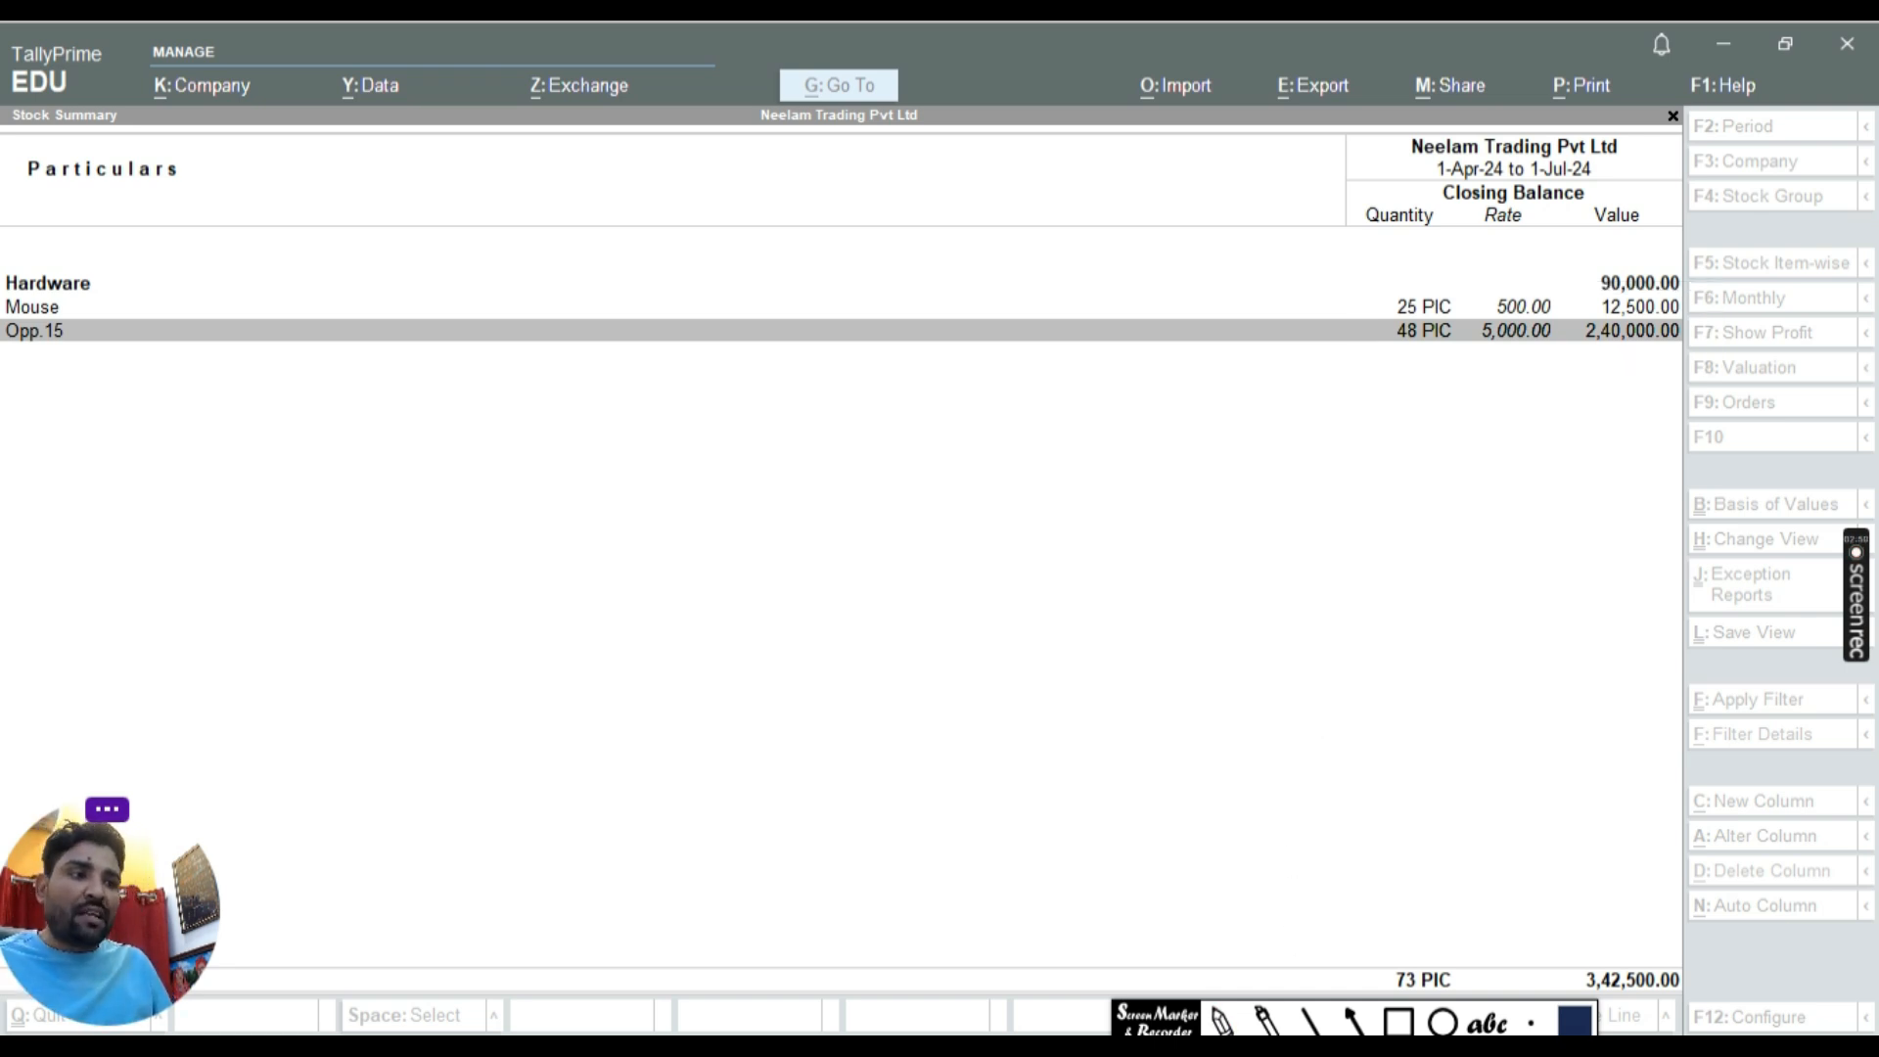
pyautogui.click(1673, 116)
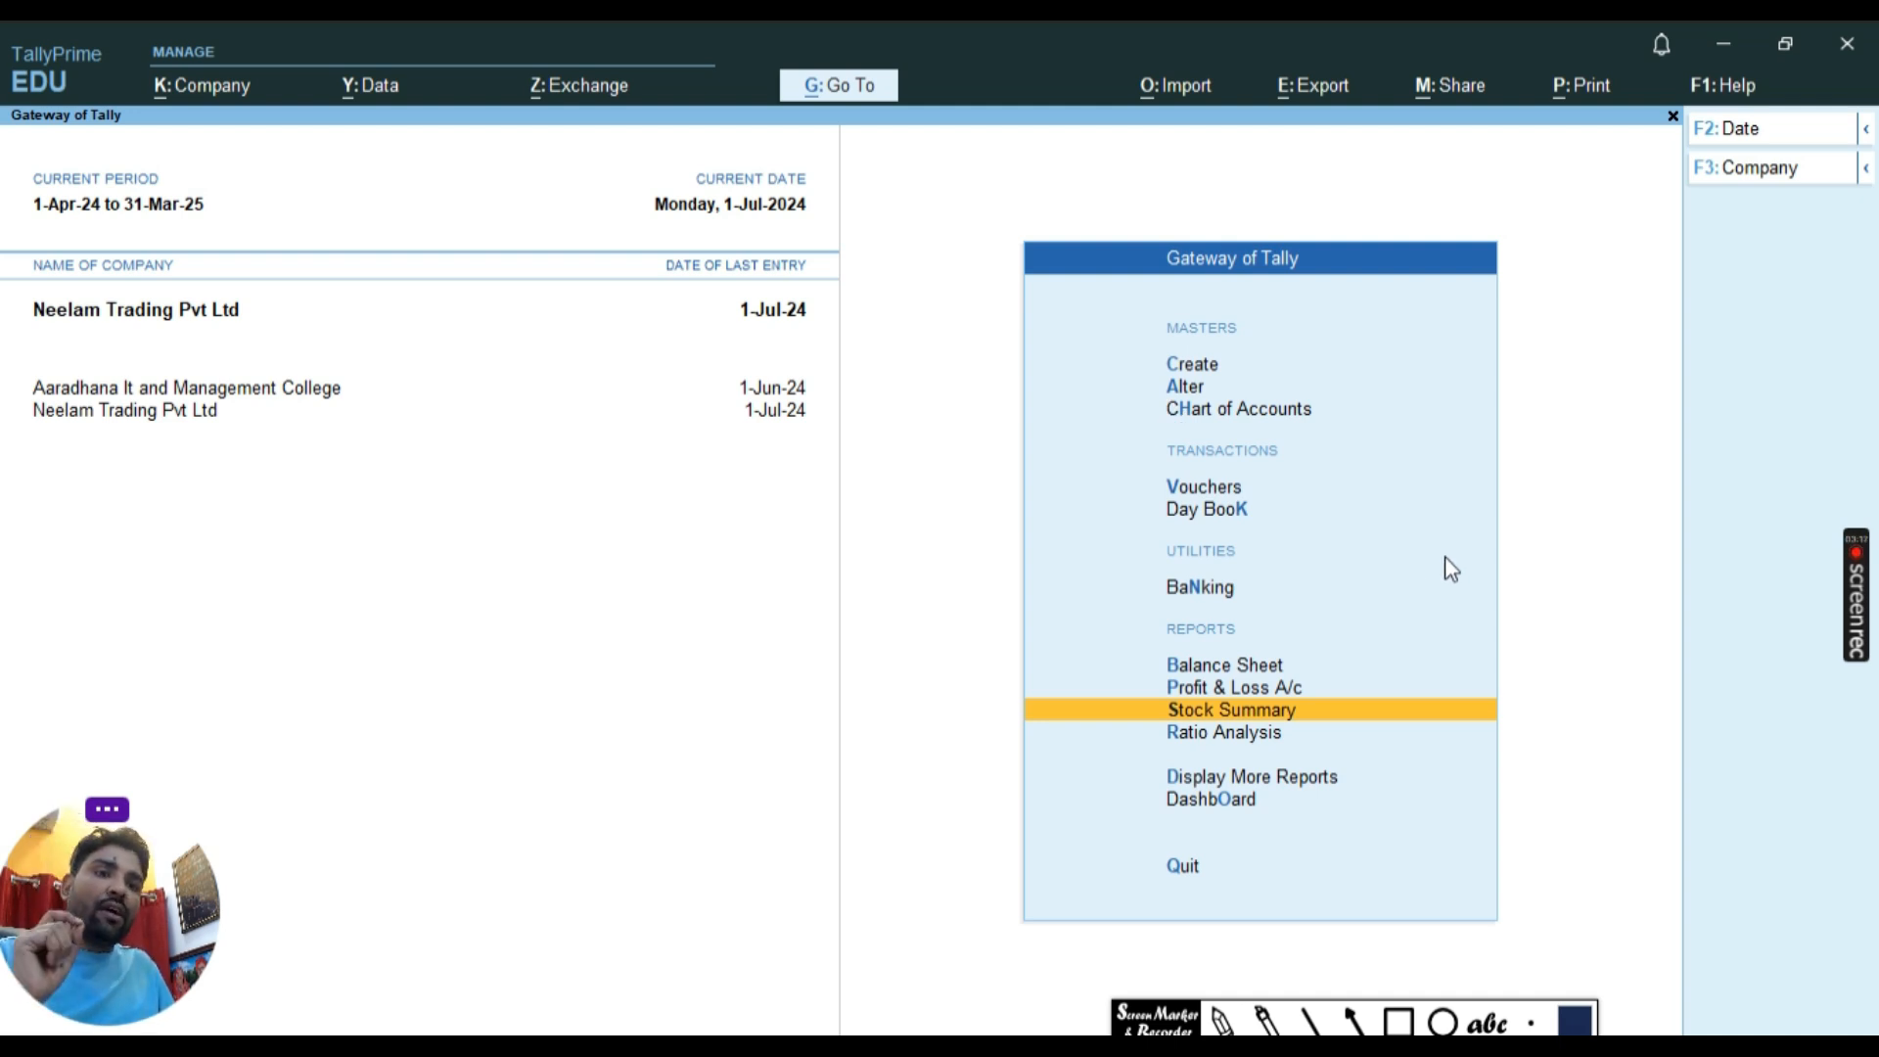
# Open the Purchase Order voucher type for alteration from the accounting masters.
pyautogui.click(1186, 387)
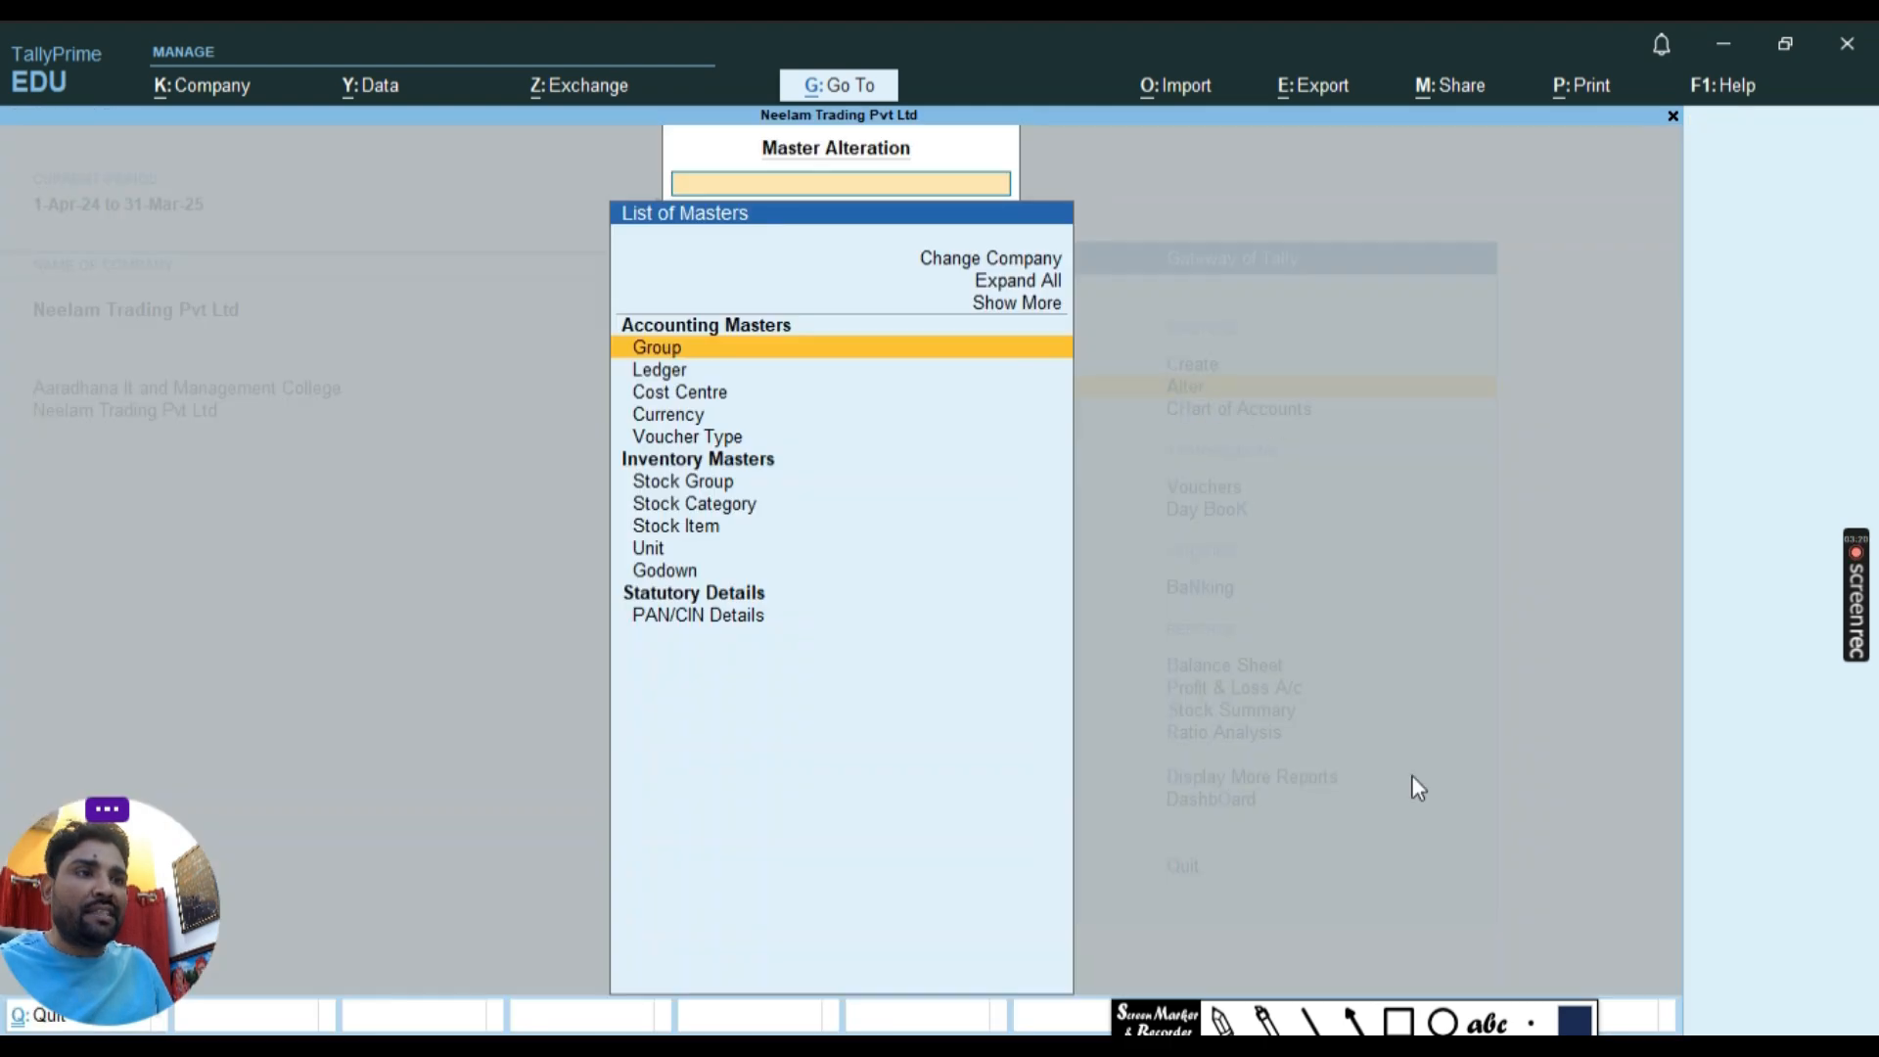
pyautogui.press('Escape')
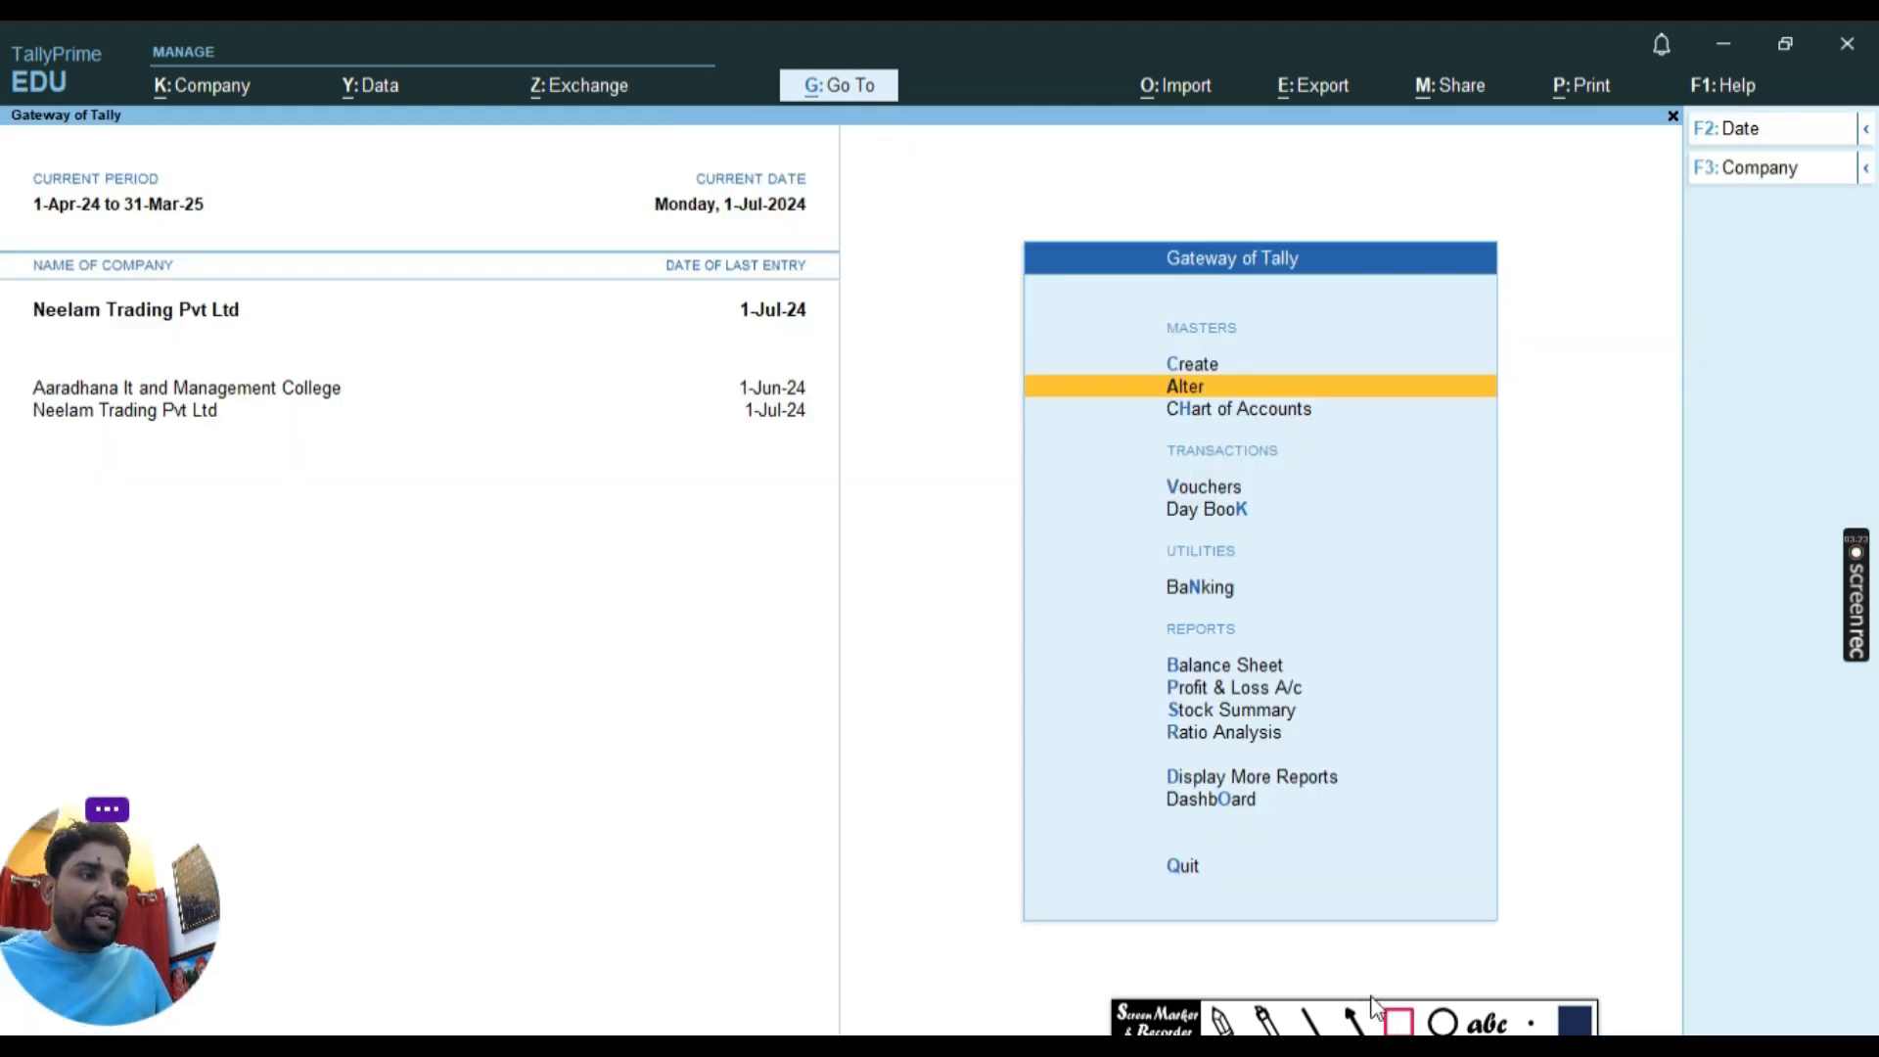
pyautogui.click(1400, 1022)
pyautogui.moveTo(1116, 366); pyautogui.dragTo(1470, 409)
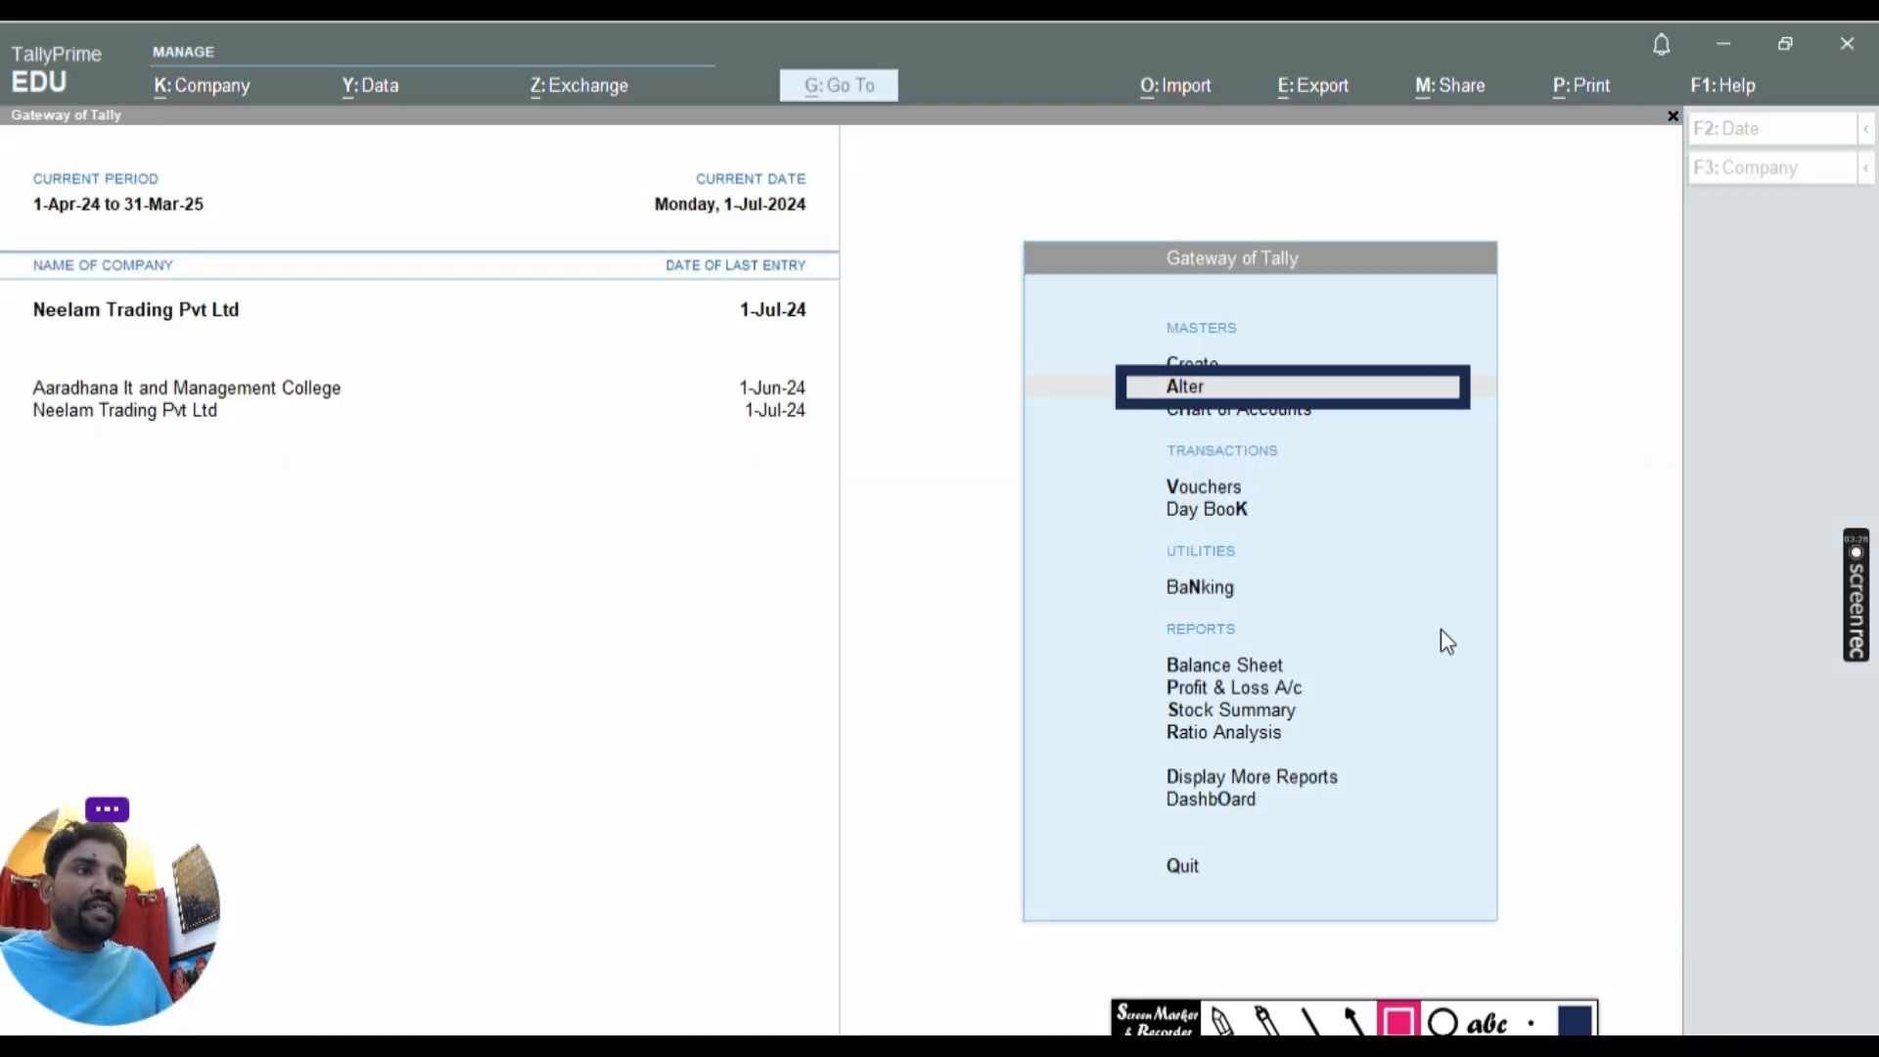
pyautogui.click(1400, 1022)
pyautogui.click(1196, 388)
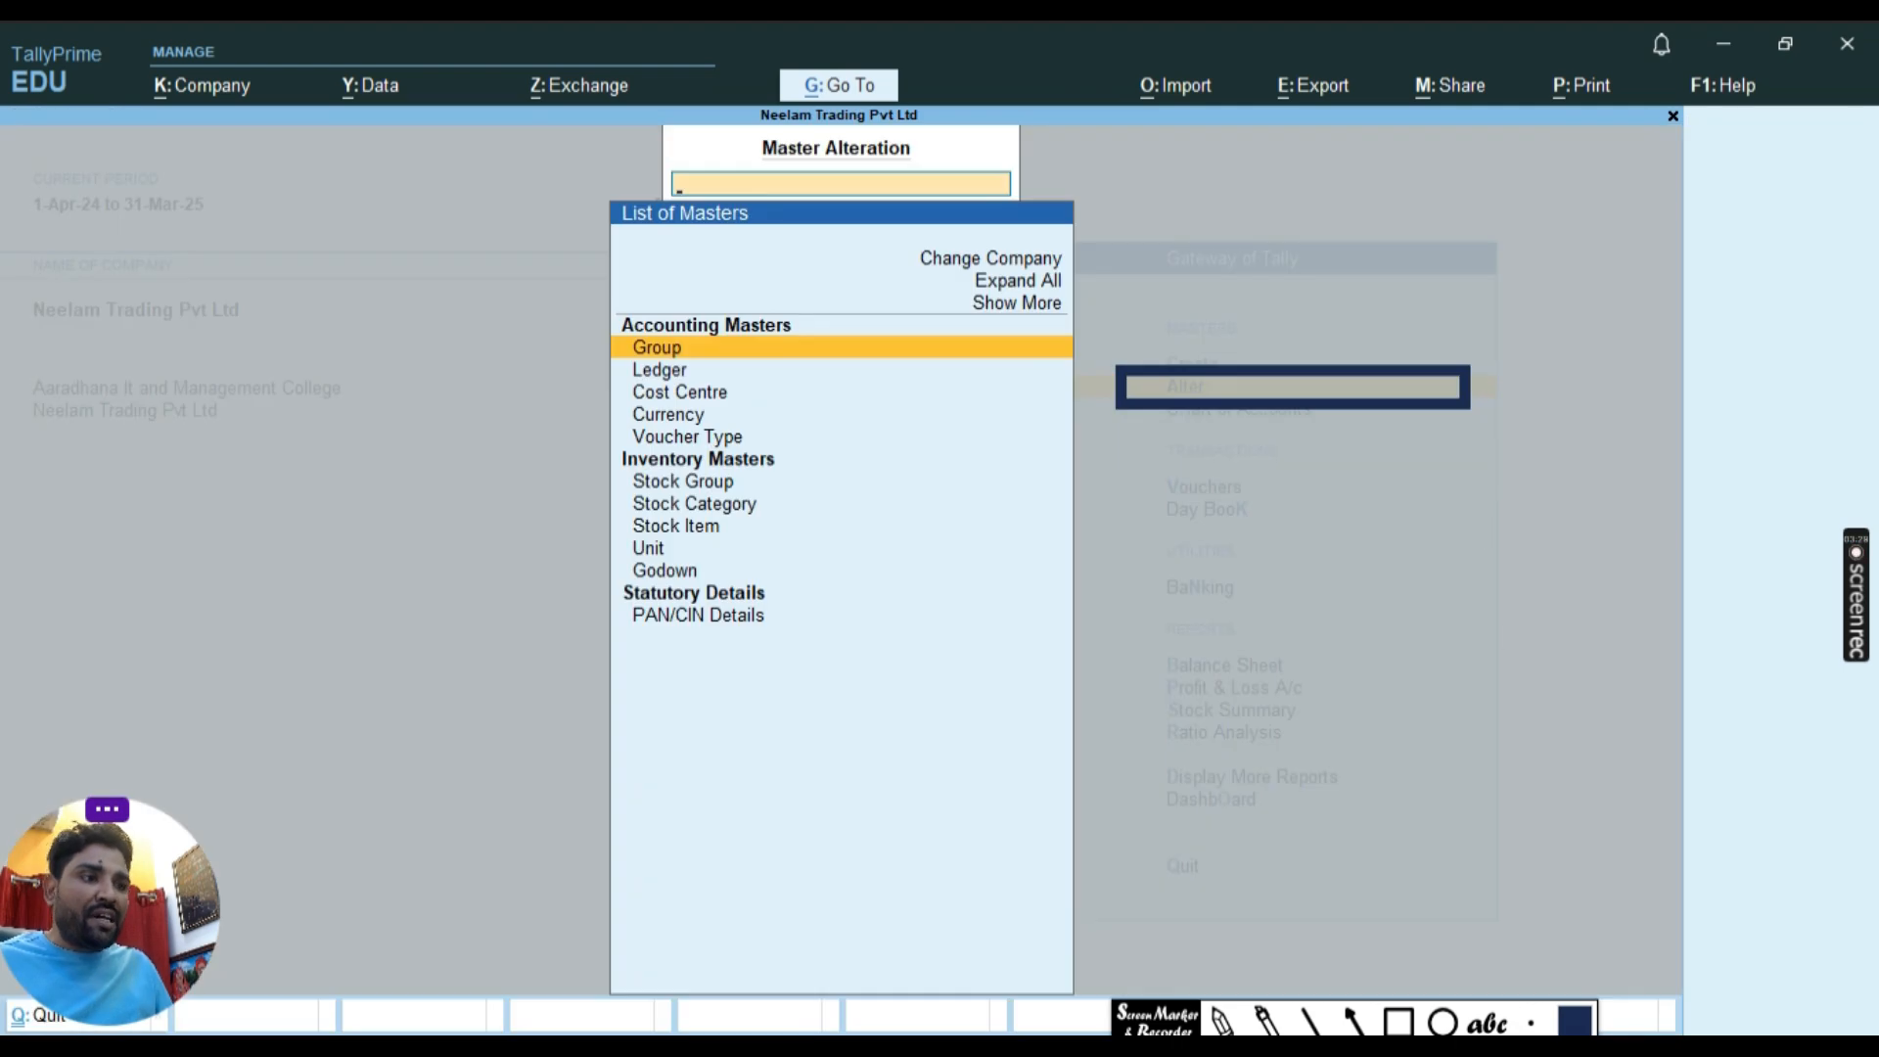
pyautogui.click(1267, 1020)
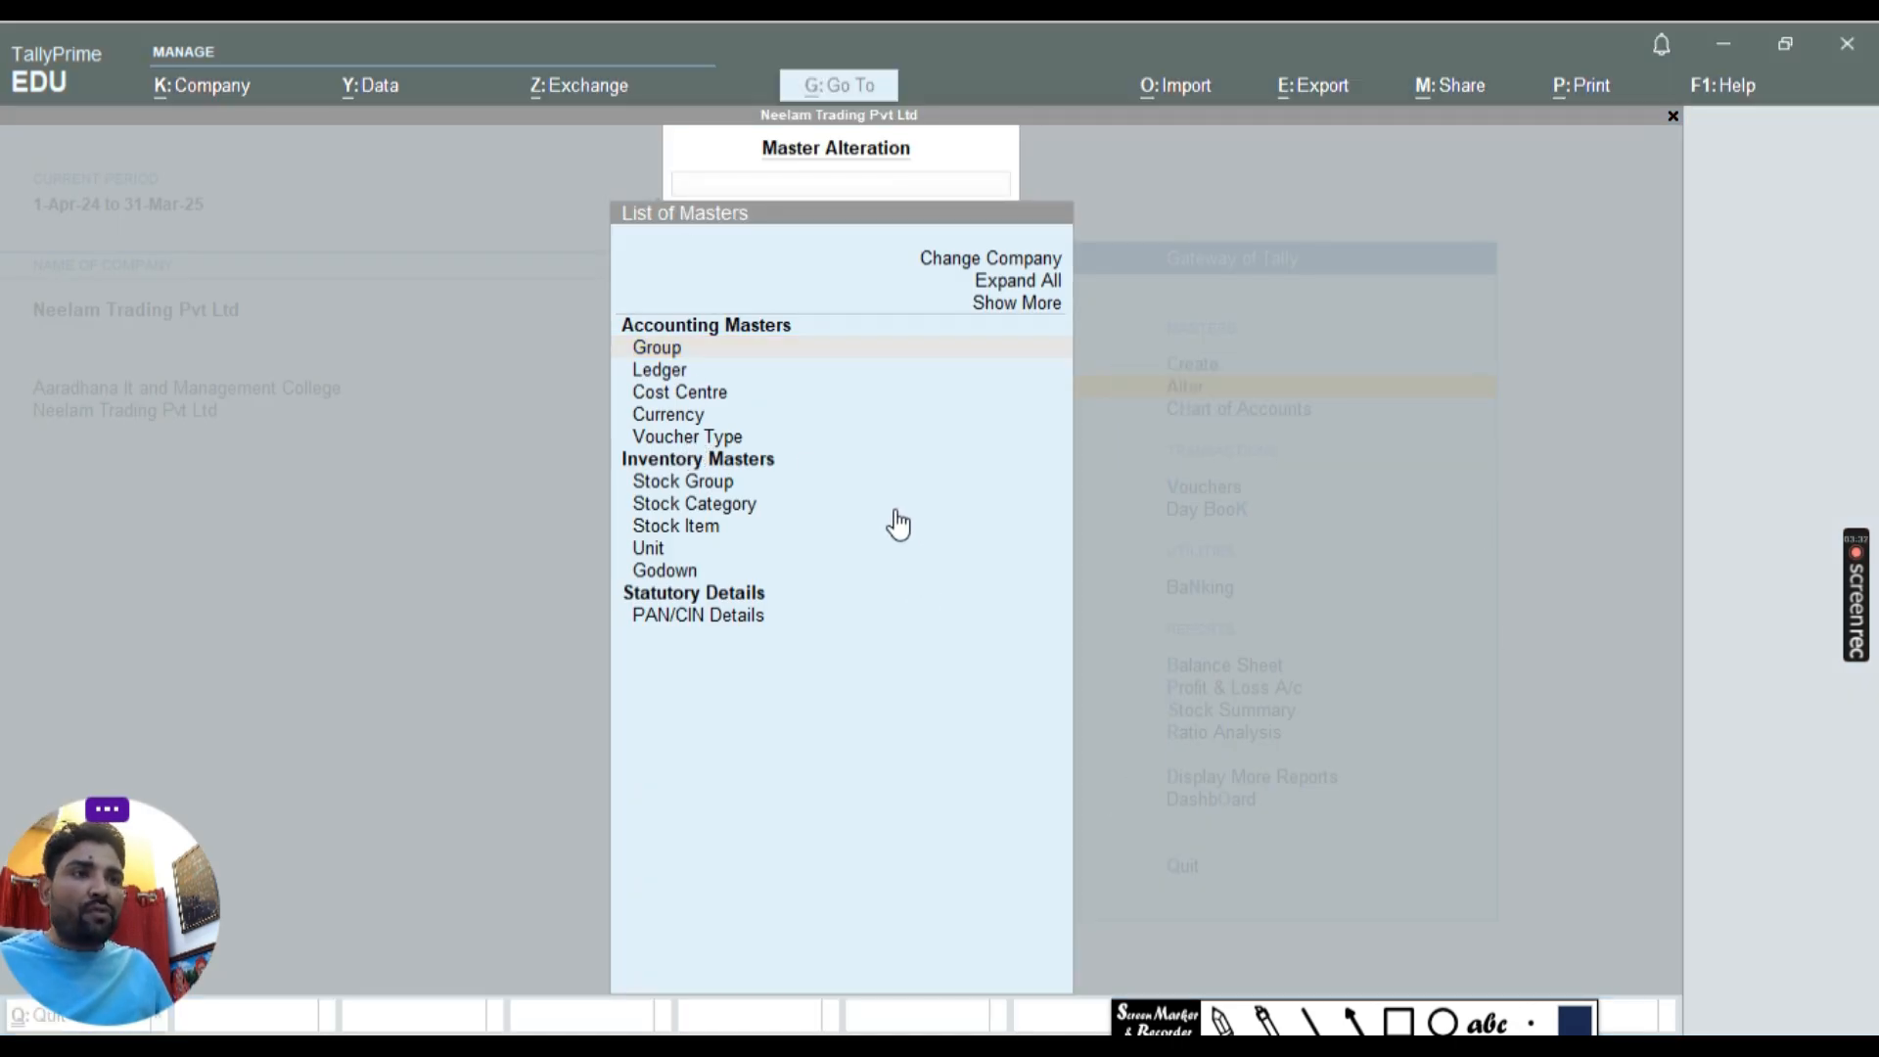
pyautogui.click(725, 436)
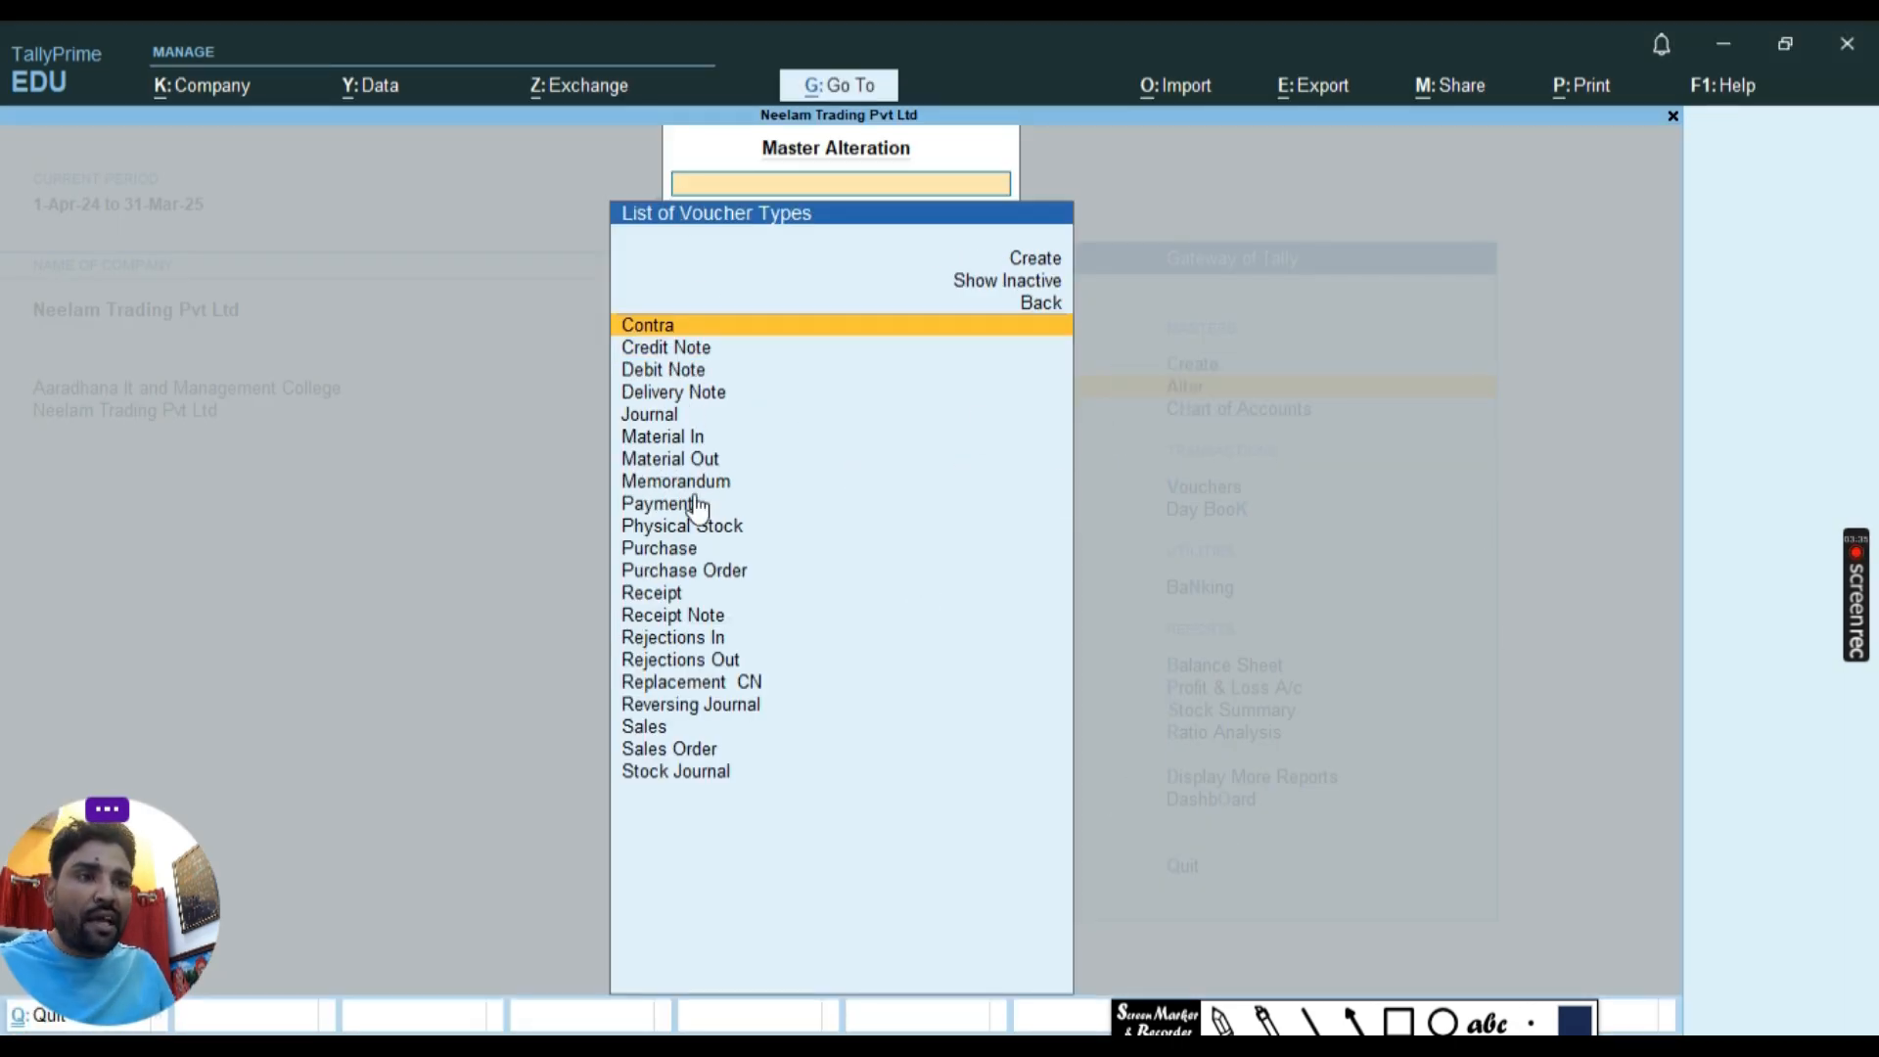
pyautogui.click(707, 573)
pyautogui.press('Return')
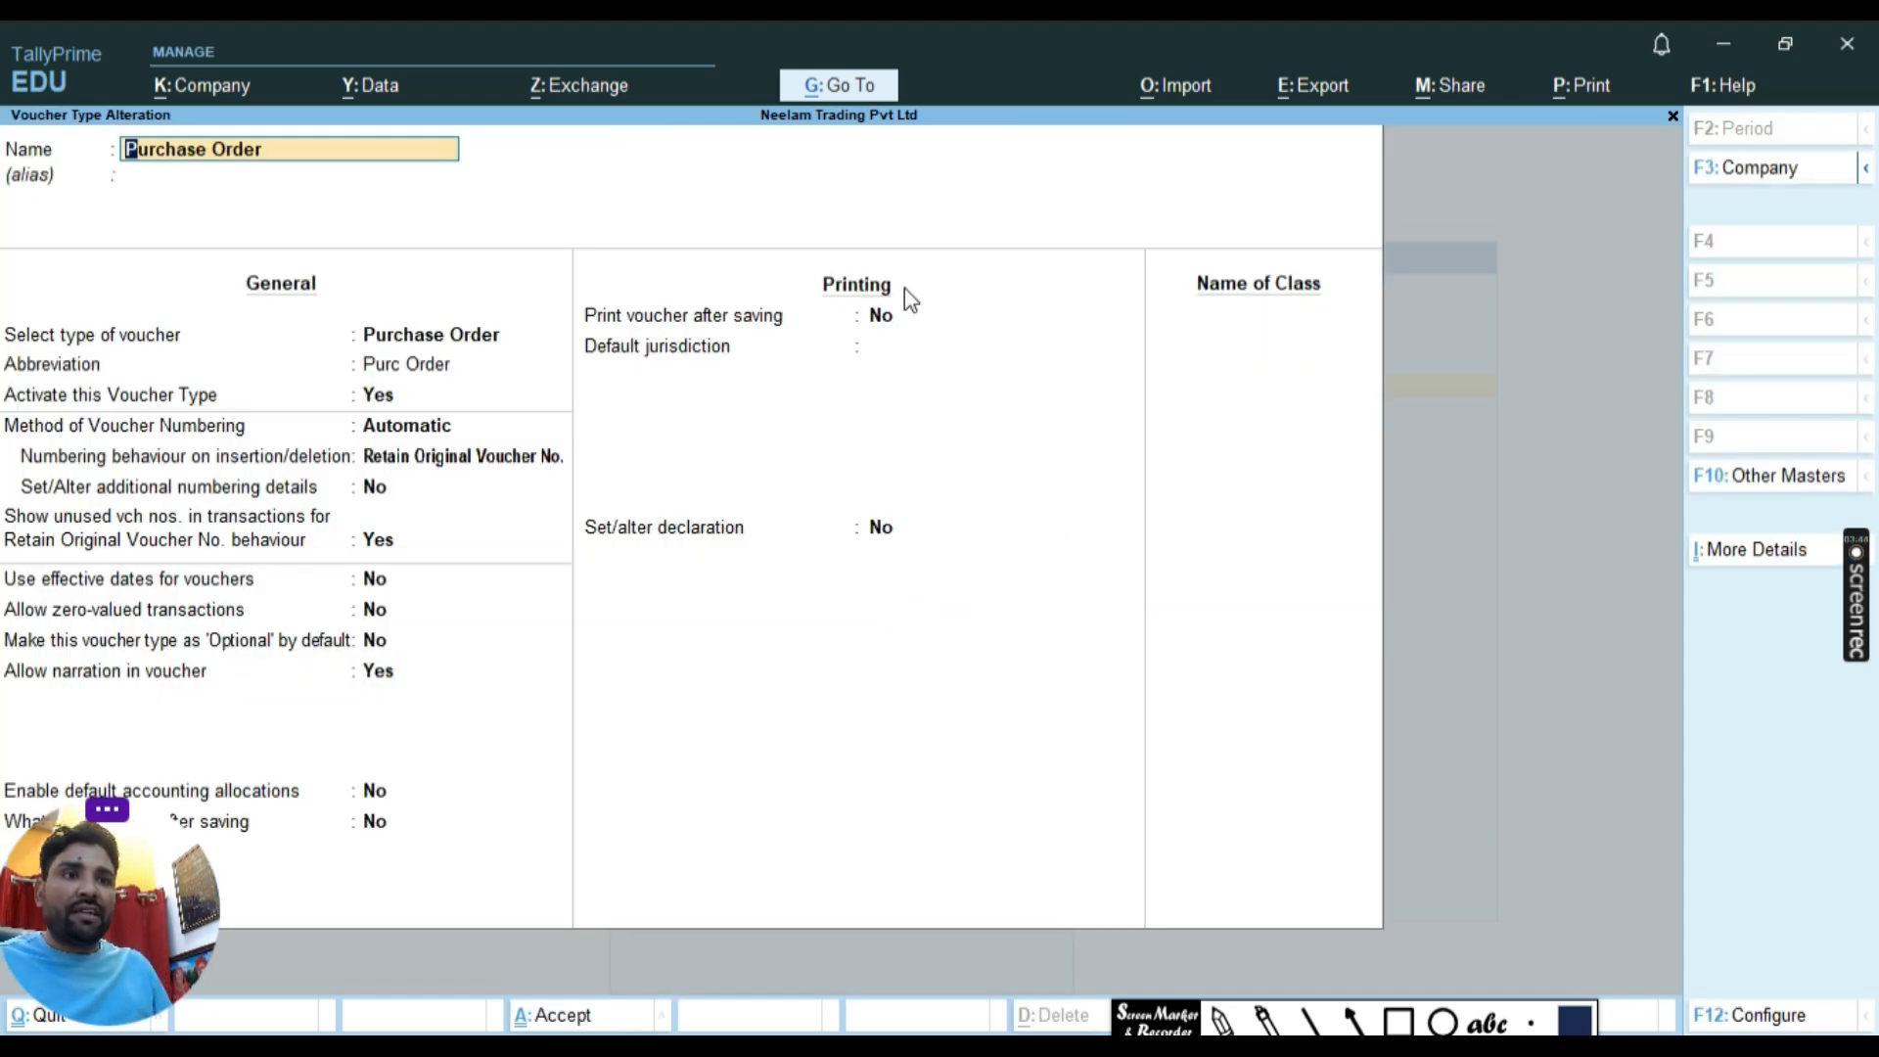
# Set Activate this Voucher Type to Yes for Purchase Order, save it and return to the Gateway of Tally.
pyautogui.click(1399, 1022)
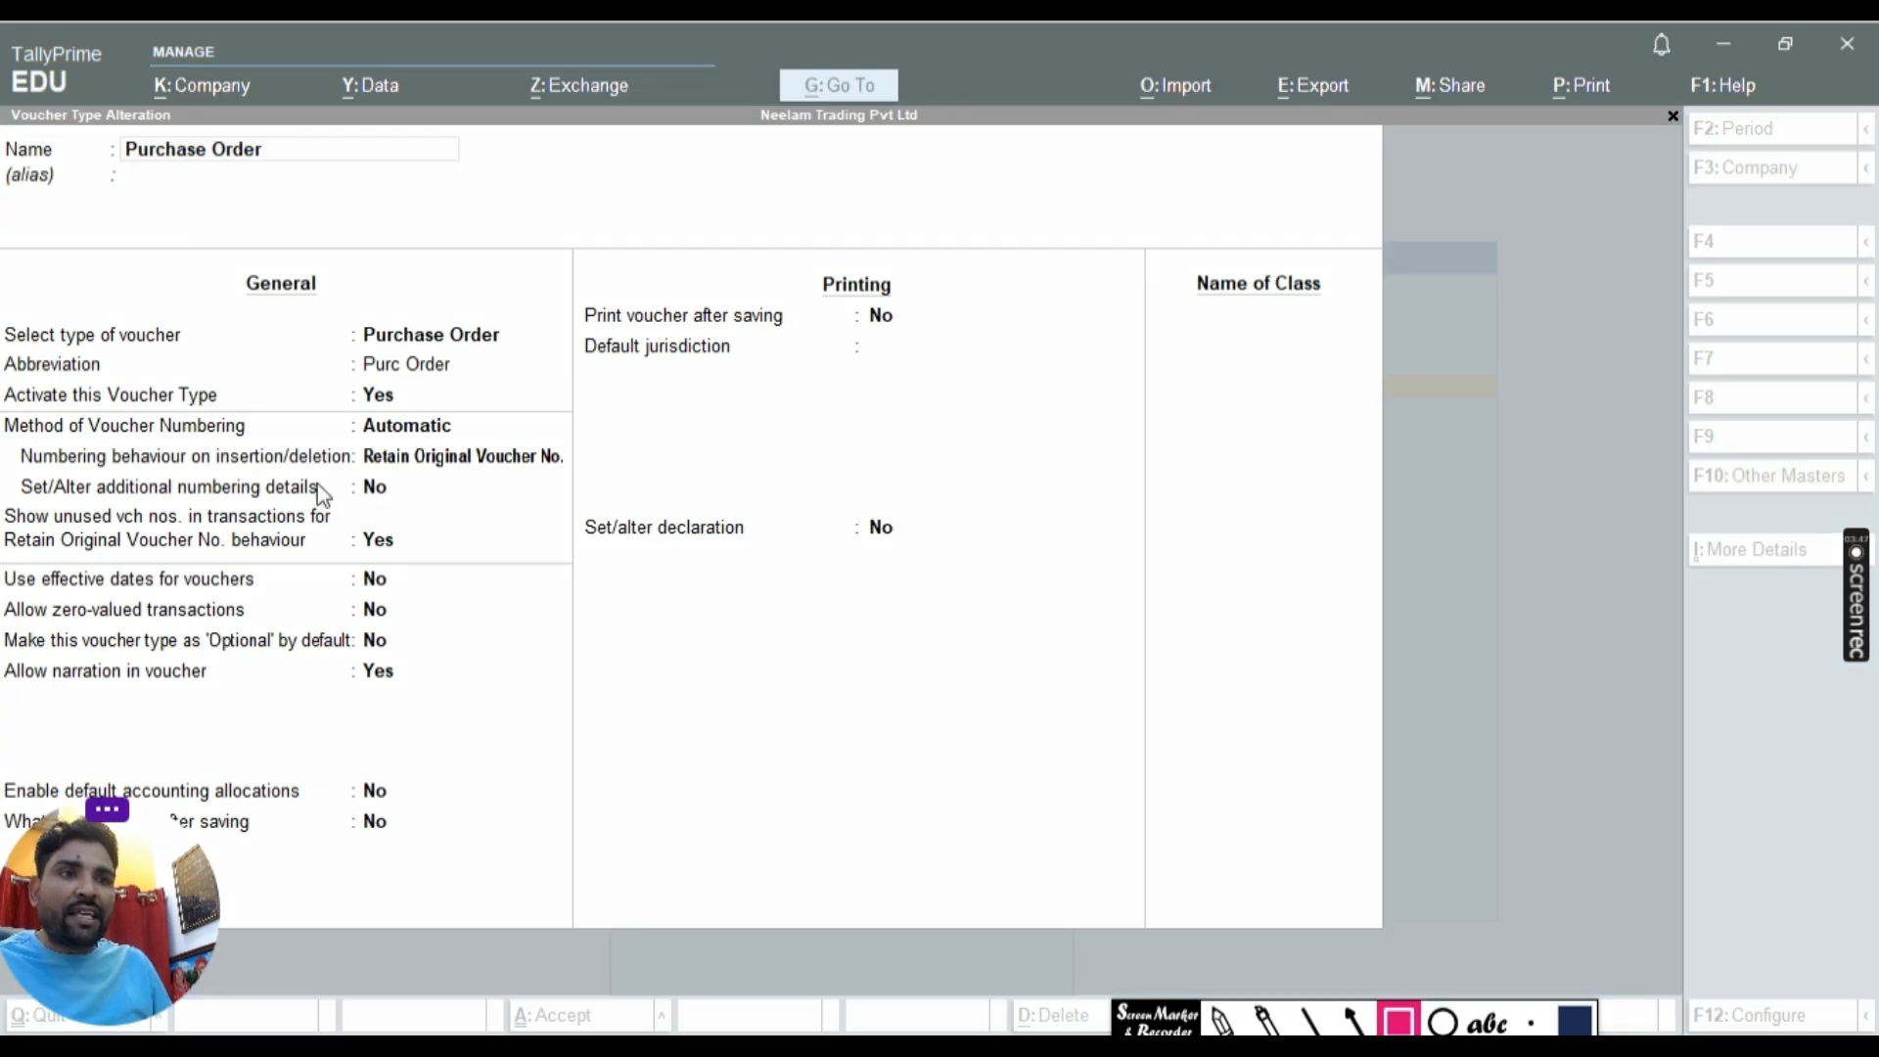
pyautogui.moveTo(327, 363); pyautogui.dragTo(602, 414)
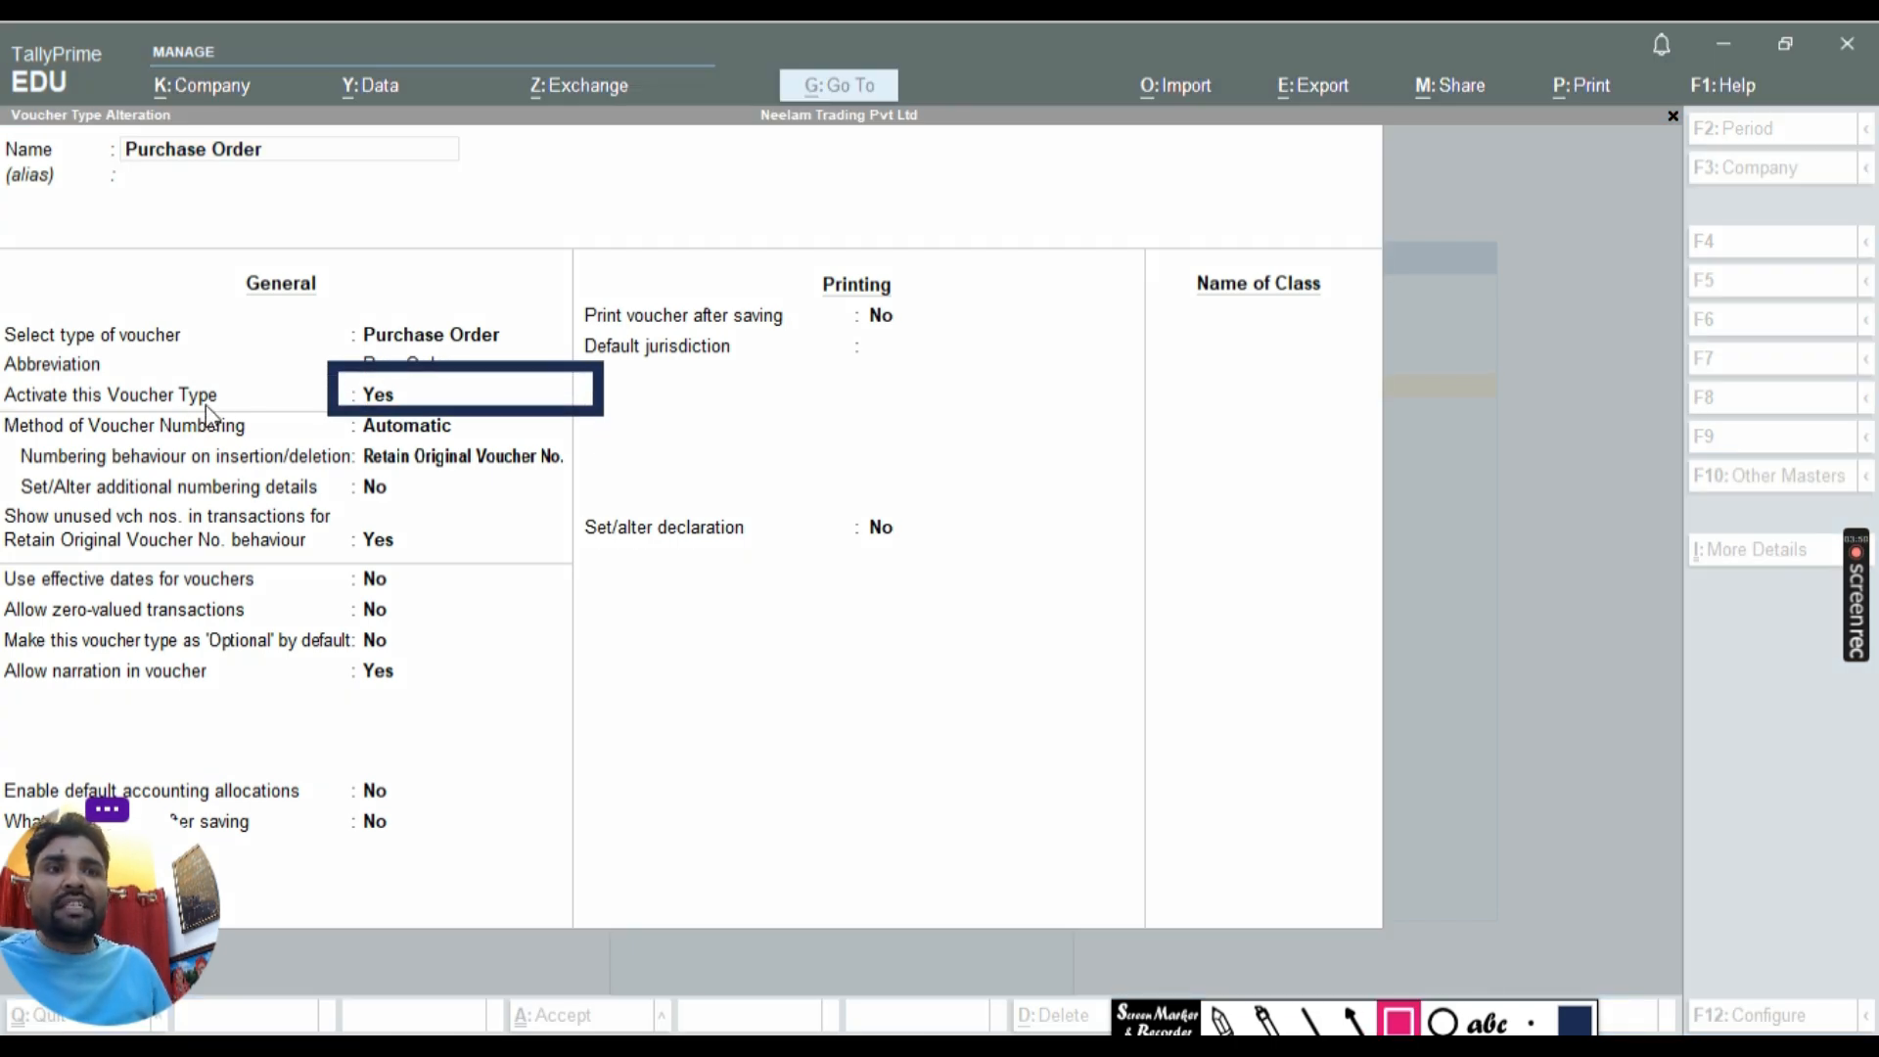
pyautogui.click(388, 398)
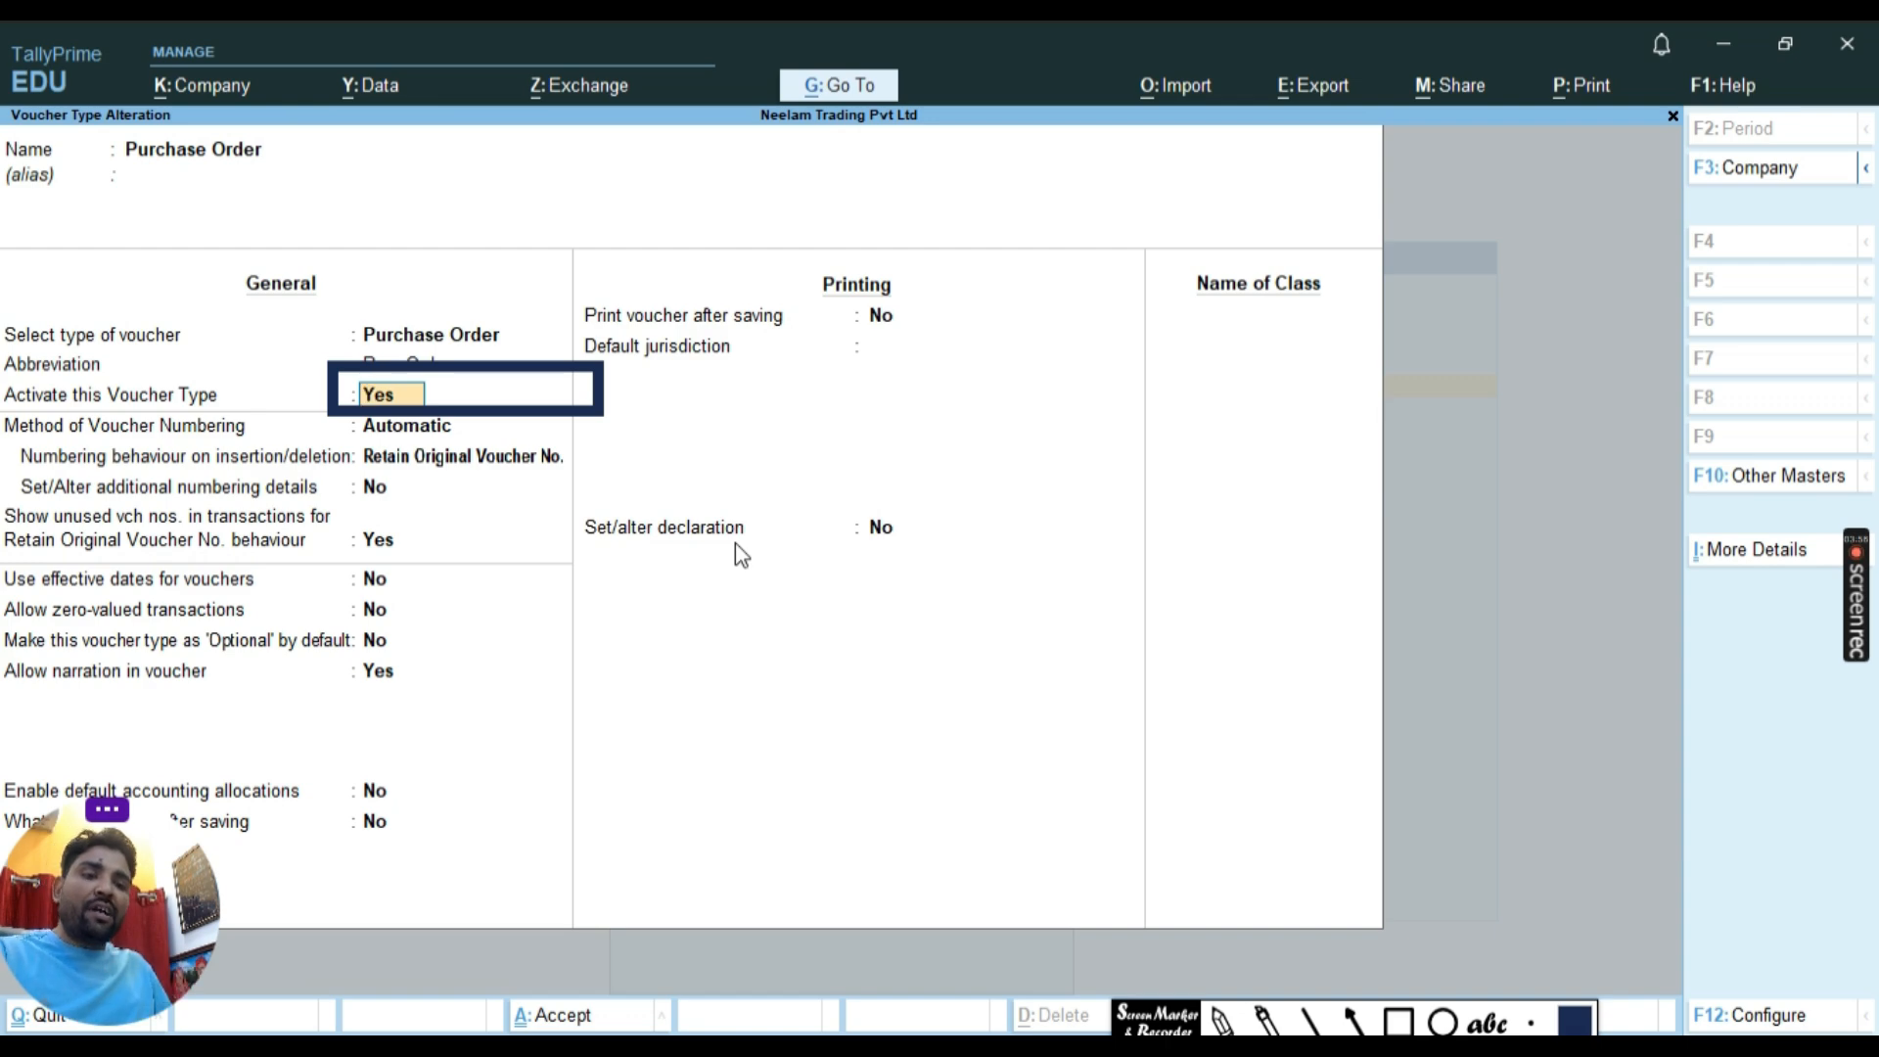
pyautogui.hotkey('ctrl', 'a')
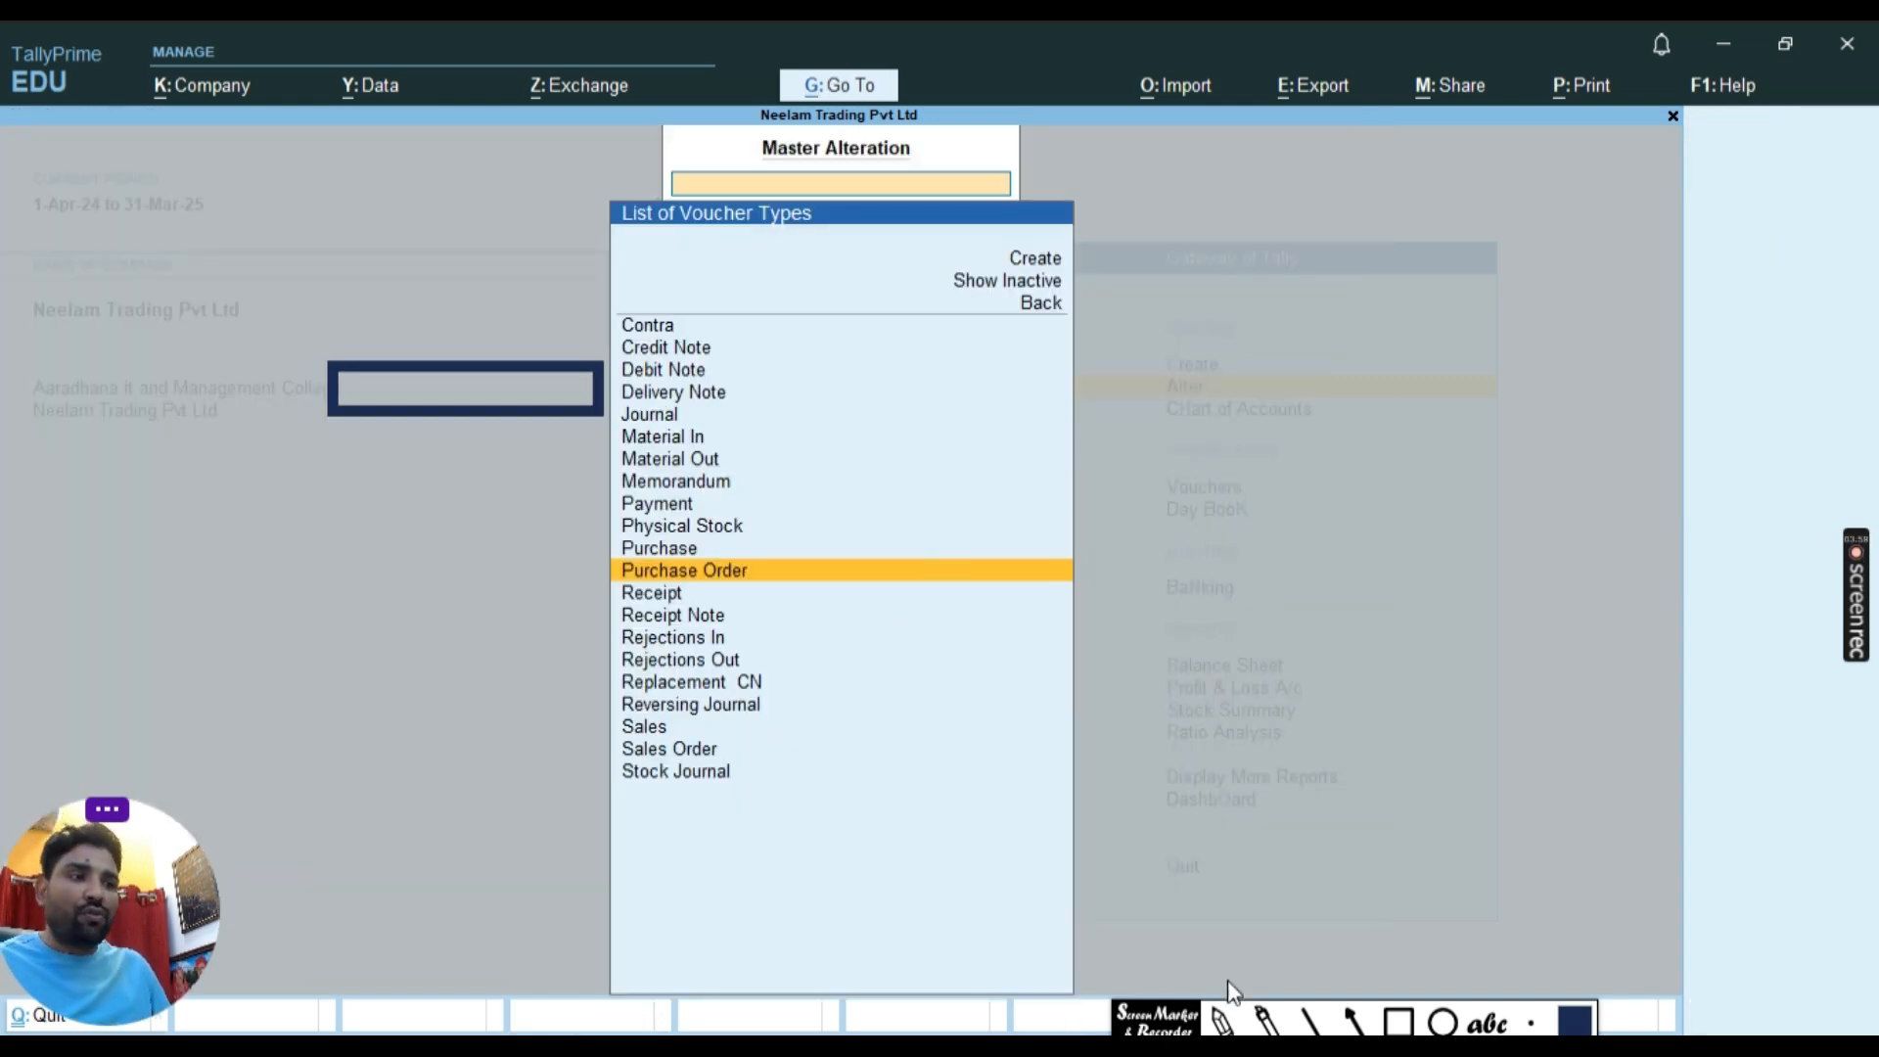
pyautogui.press('Escape')
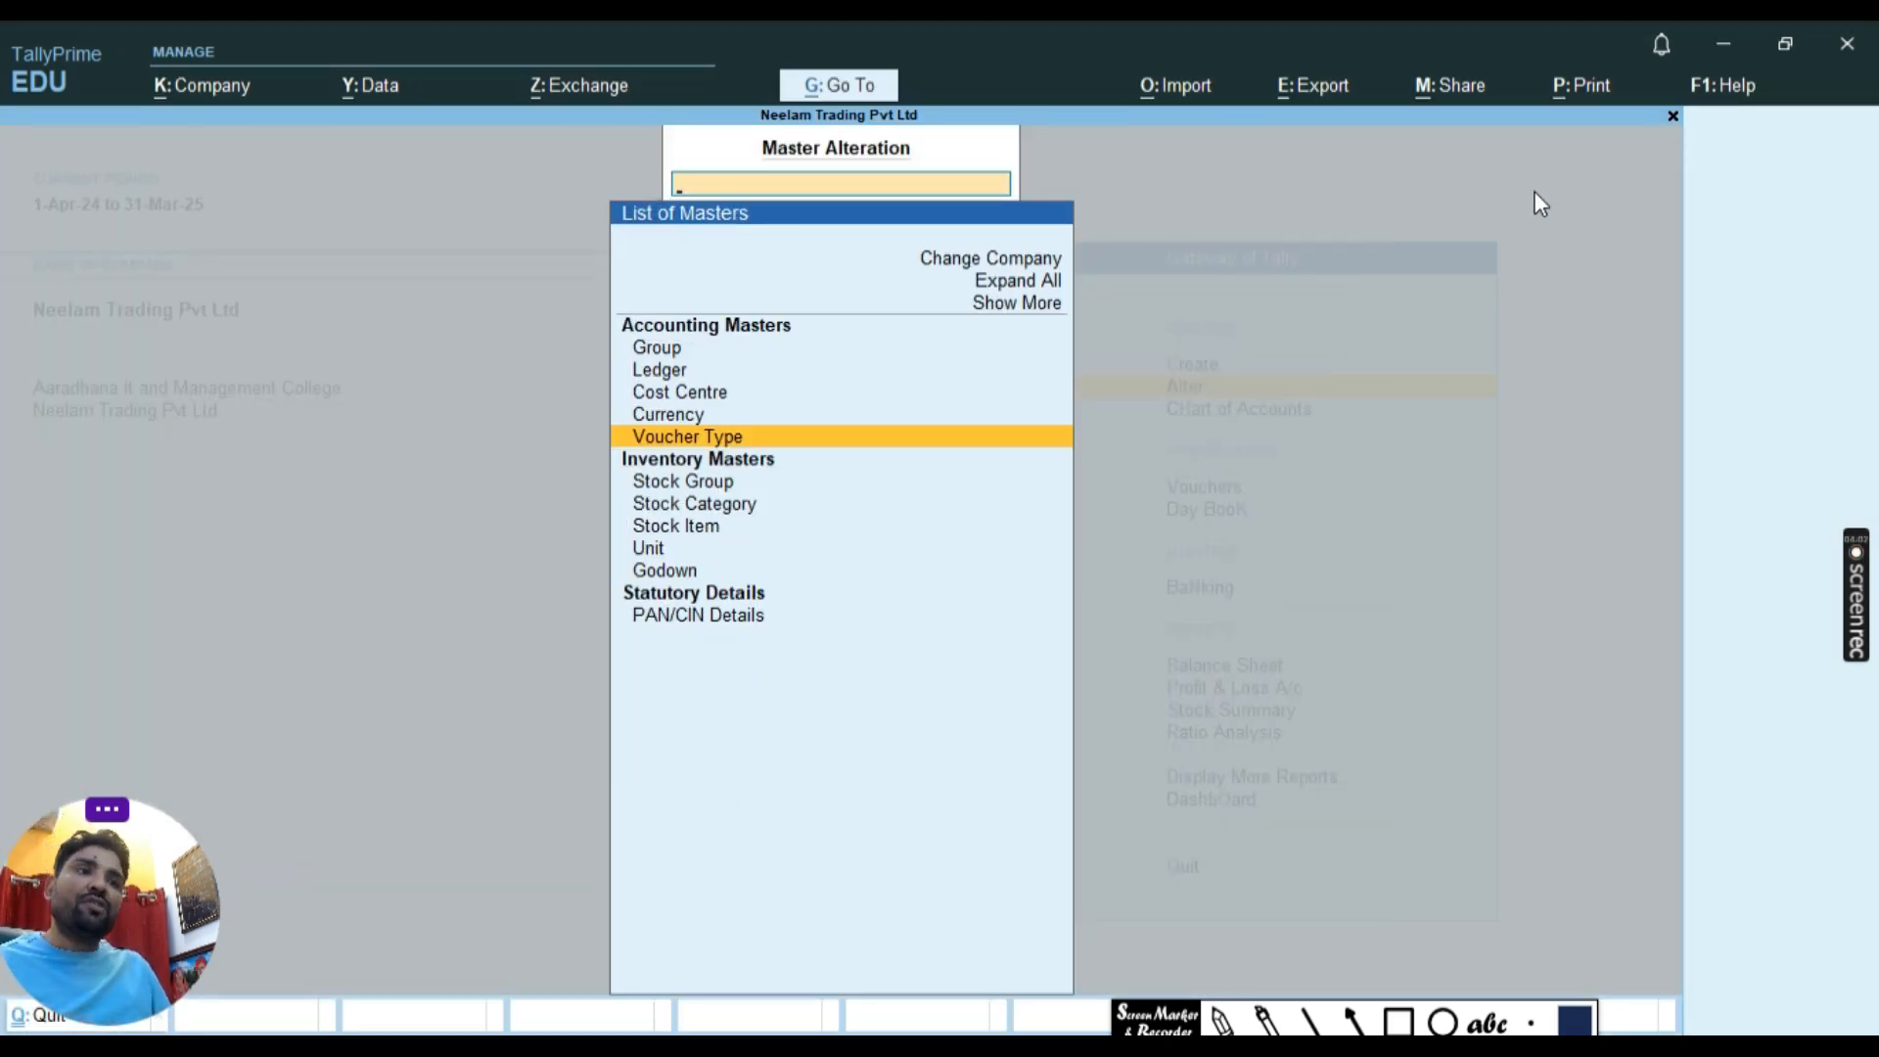
pyautogui.click(1676, 117)
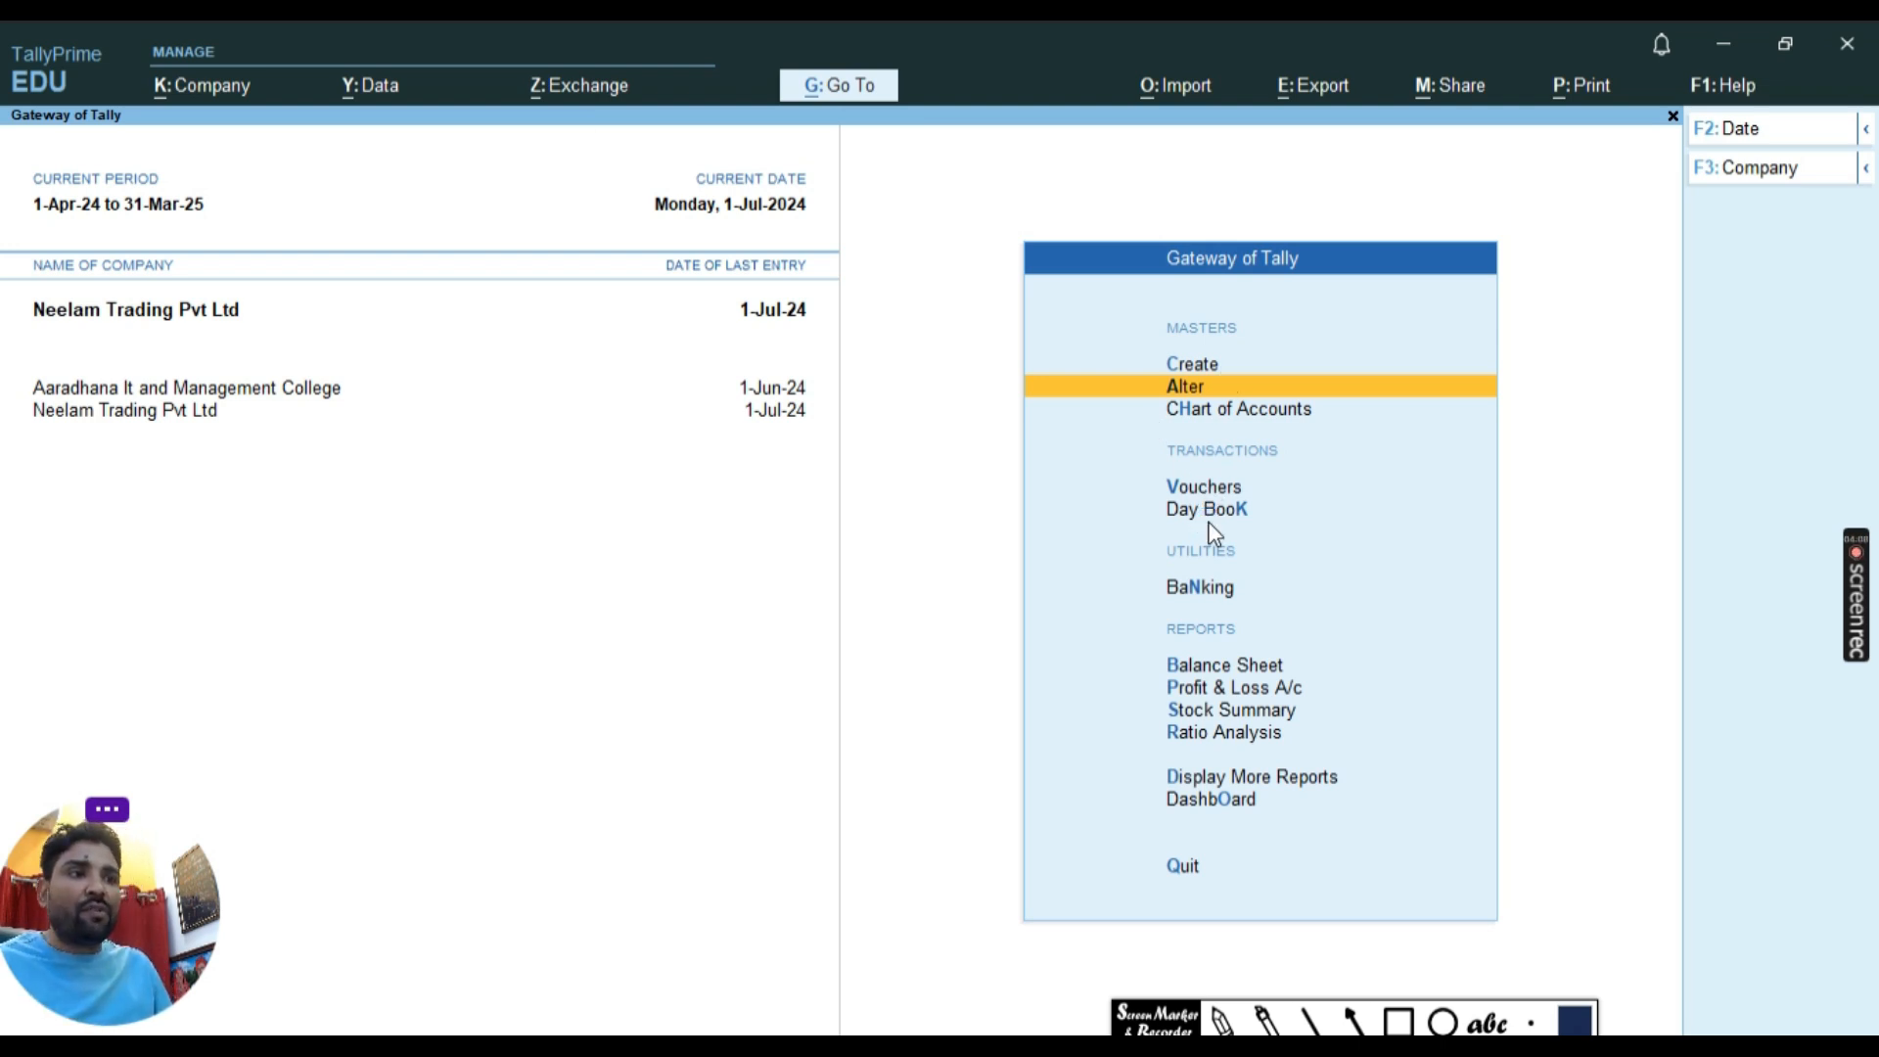
# Open voucher entry and temporarily outline the group of voucher type shortcuts with the screen marker's rectangle.
pyautogui.press('v')
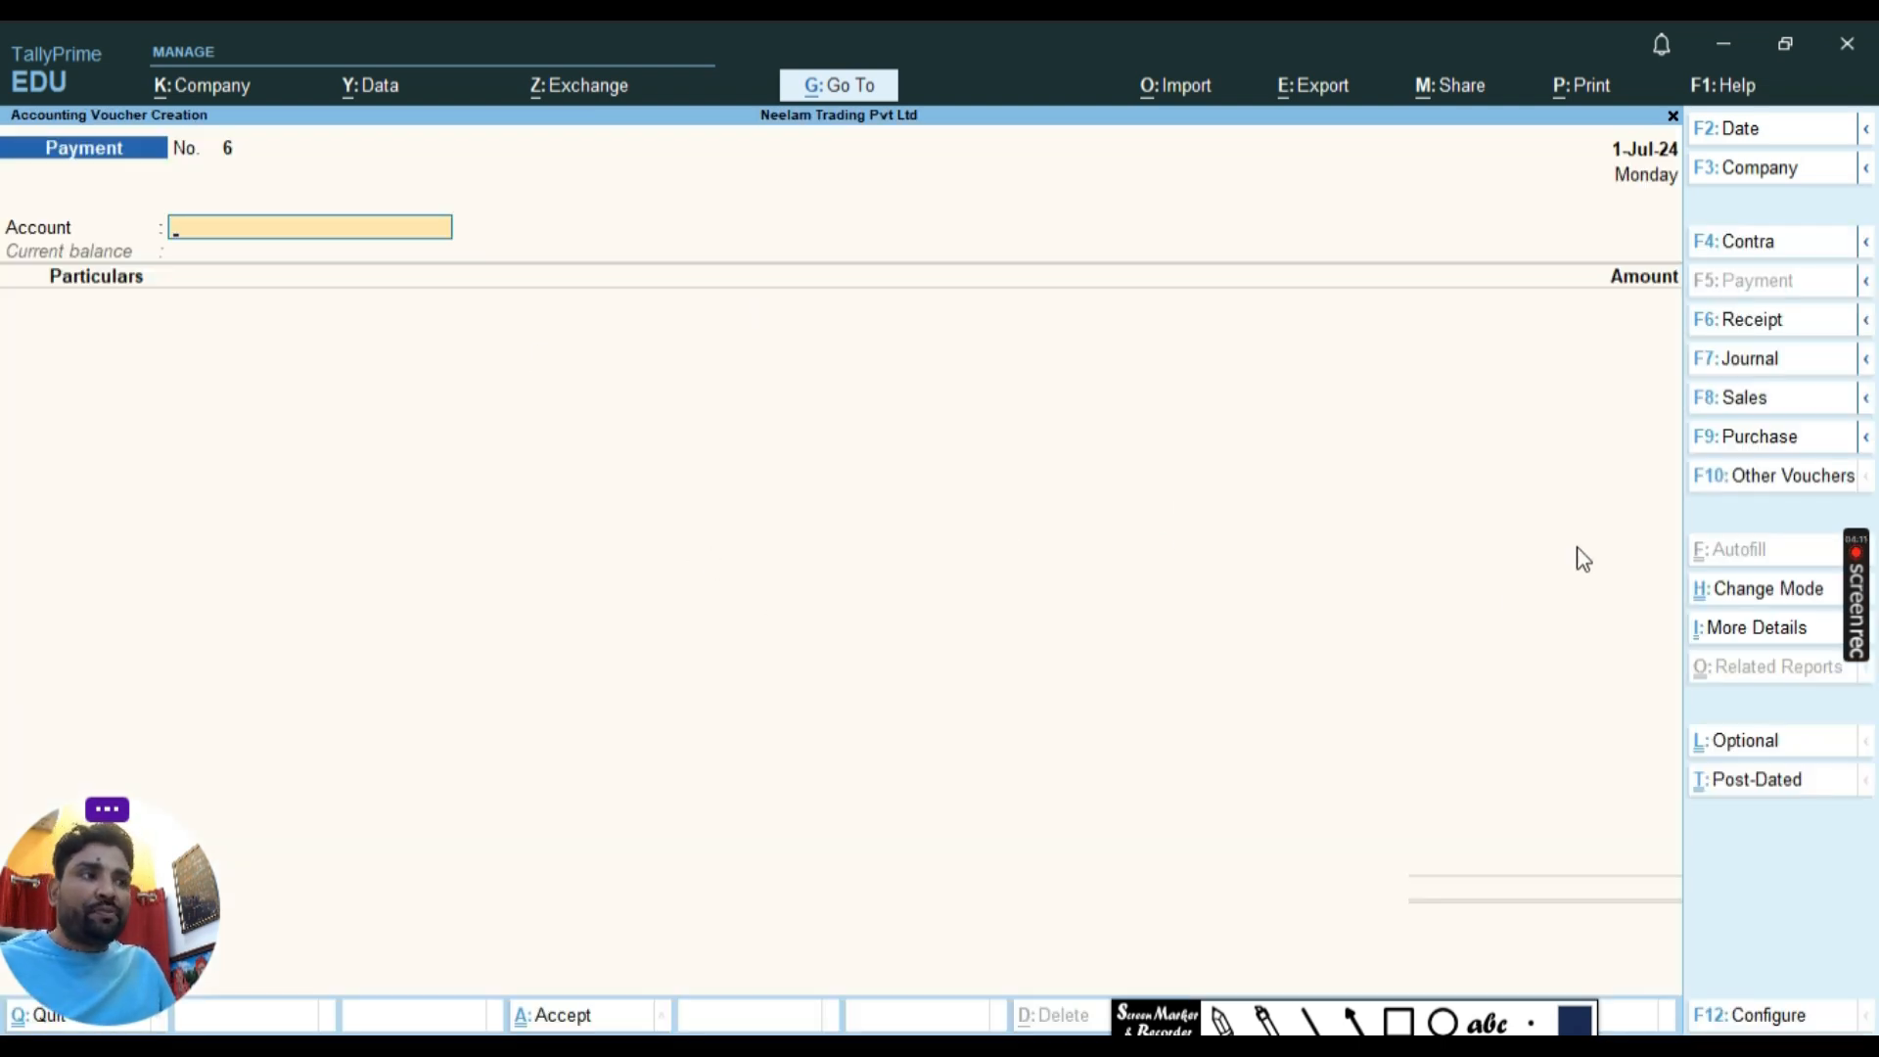
pyautogui.click(1400, 1021)
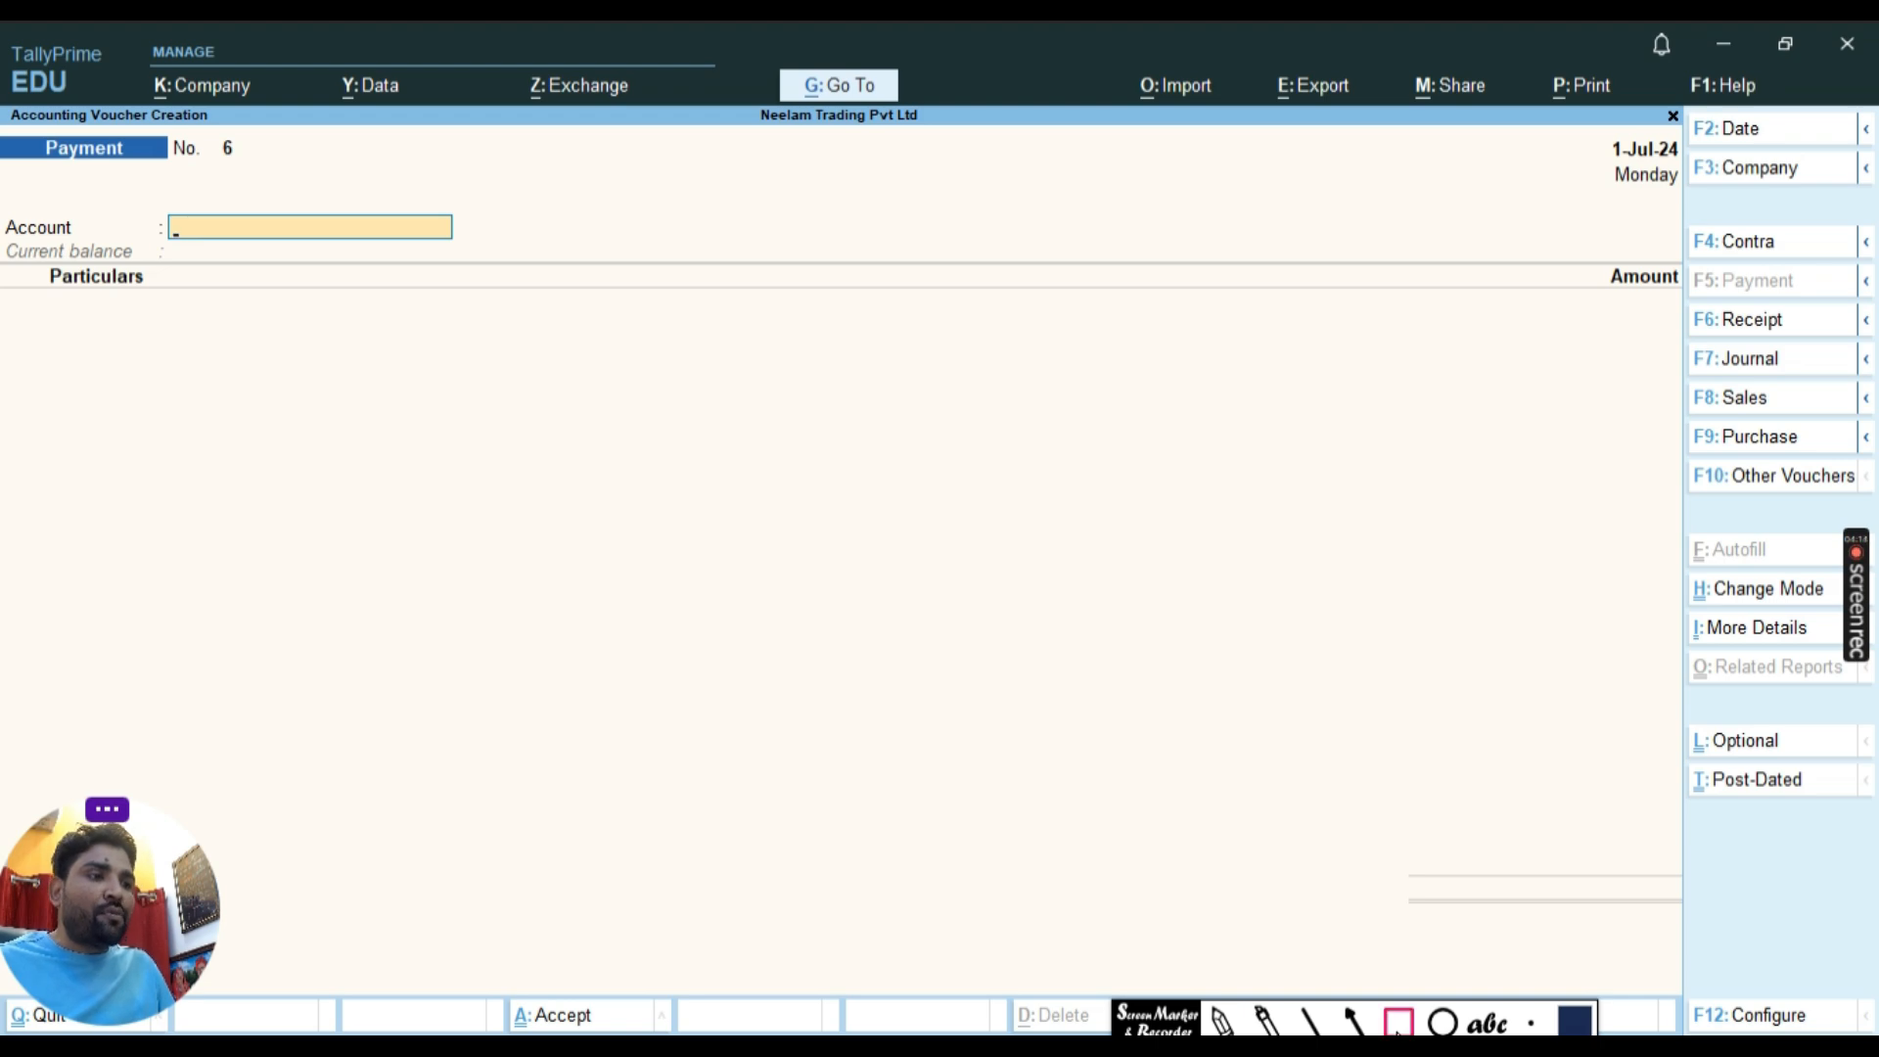
pyautogui.moveTo(1694, 108)
pyautogui.mouseDown()
pyautogui.moveTo(1850, 192)
pyautogui.moveTo(1876, 521)
pyautogui.mouseUp()
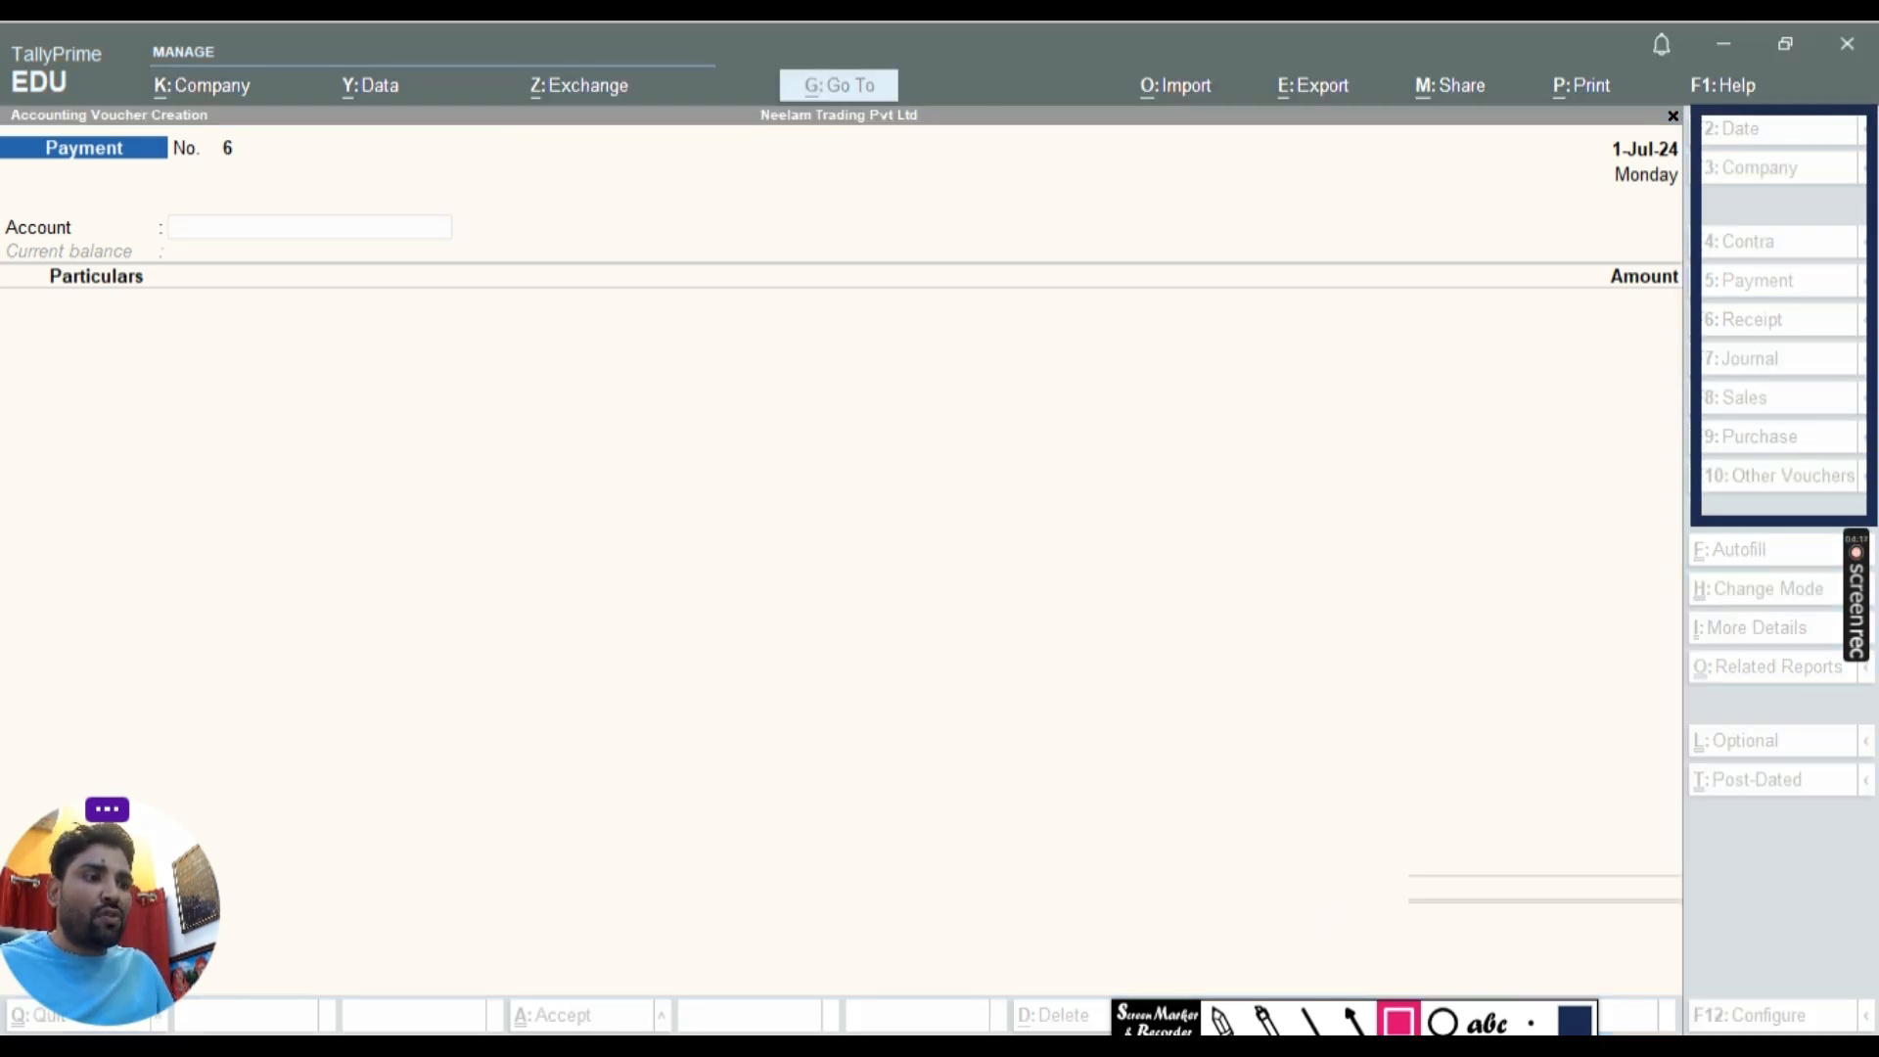
pyautogui.click(1222, 1018)
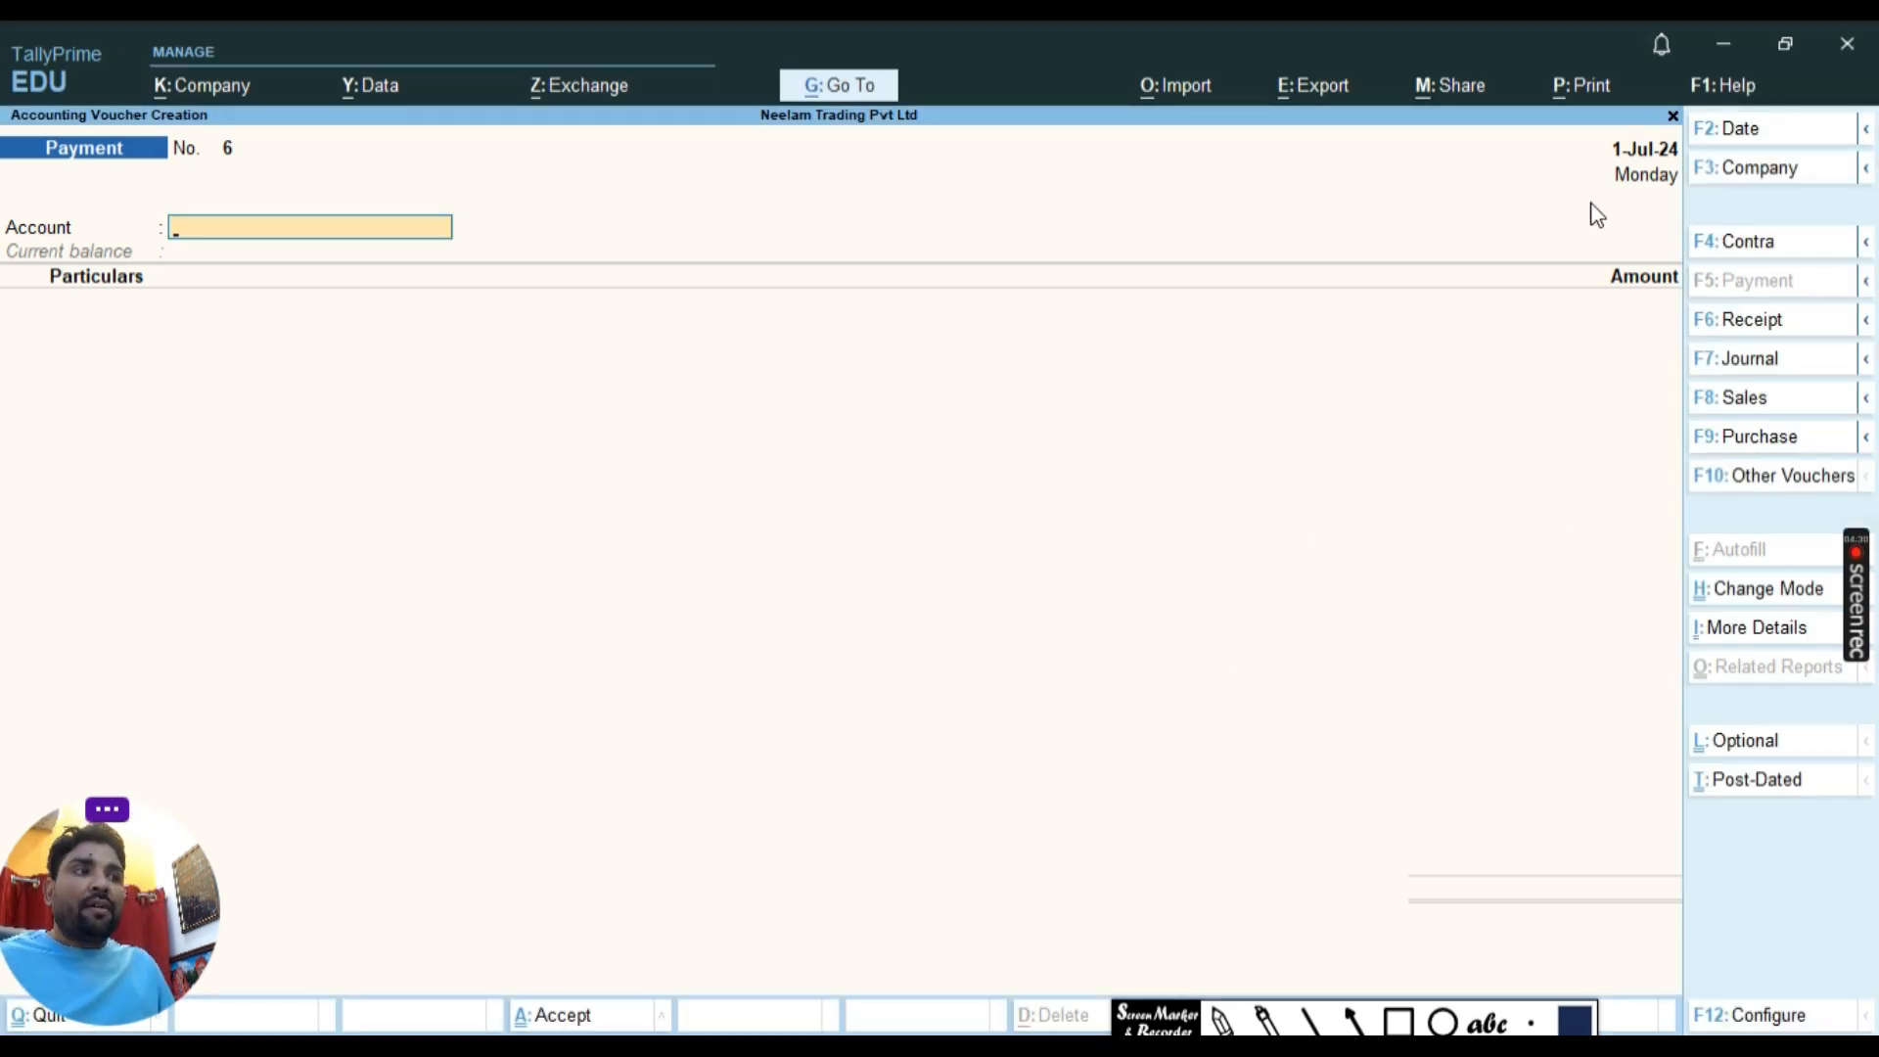
# Show the full list of voucher types, briefly outline Purchase Order under Order Vouchers, and switch the voucher to Purchase Order.
pyautogui.click(1772, 480)
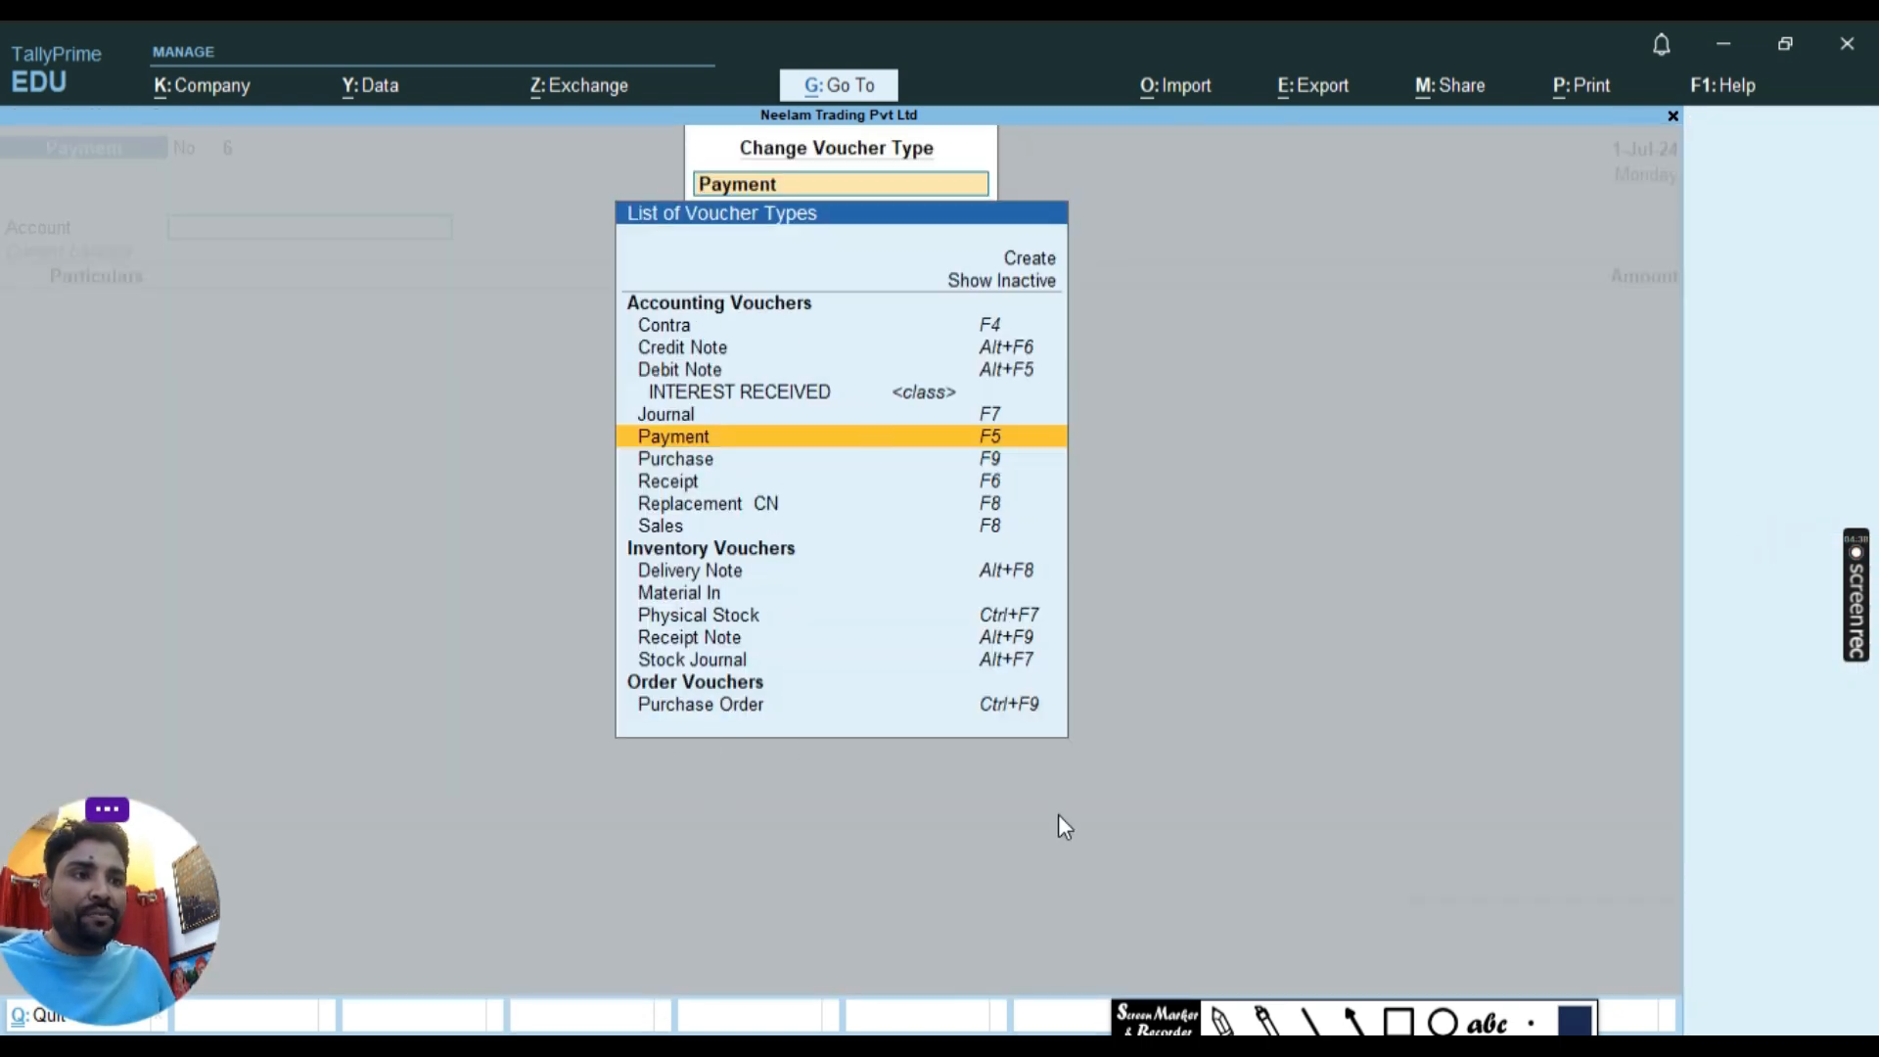
pyautogui.click(1399, 1023)
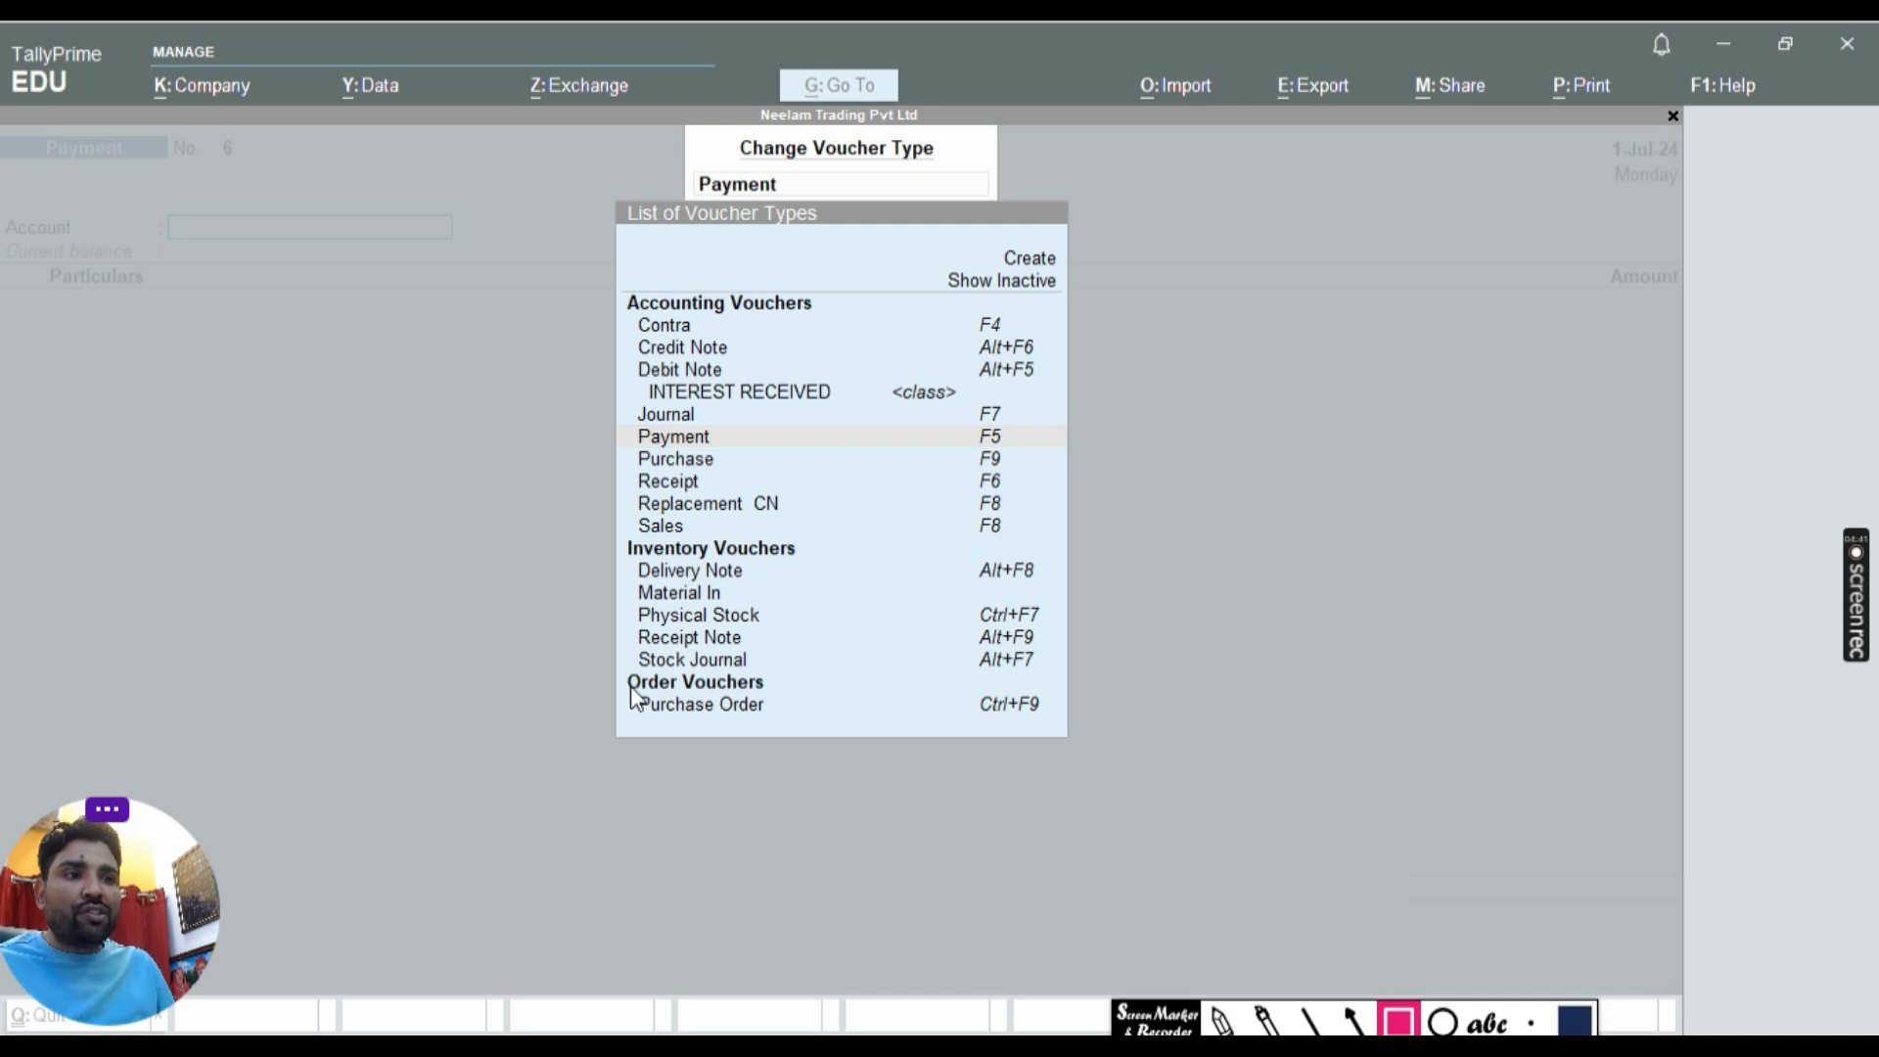
pyautogui.moveTo(631, 690)
pyautogui.mouseDown()
pyautogui.moveTo(1044, 702)
pyautogui.moveTo(1081, 726)
pyautogui.mouseUp()
pyautogui.click(1399, 1023)
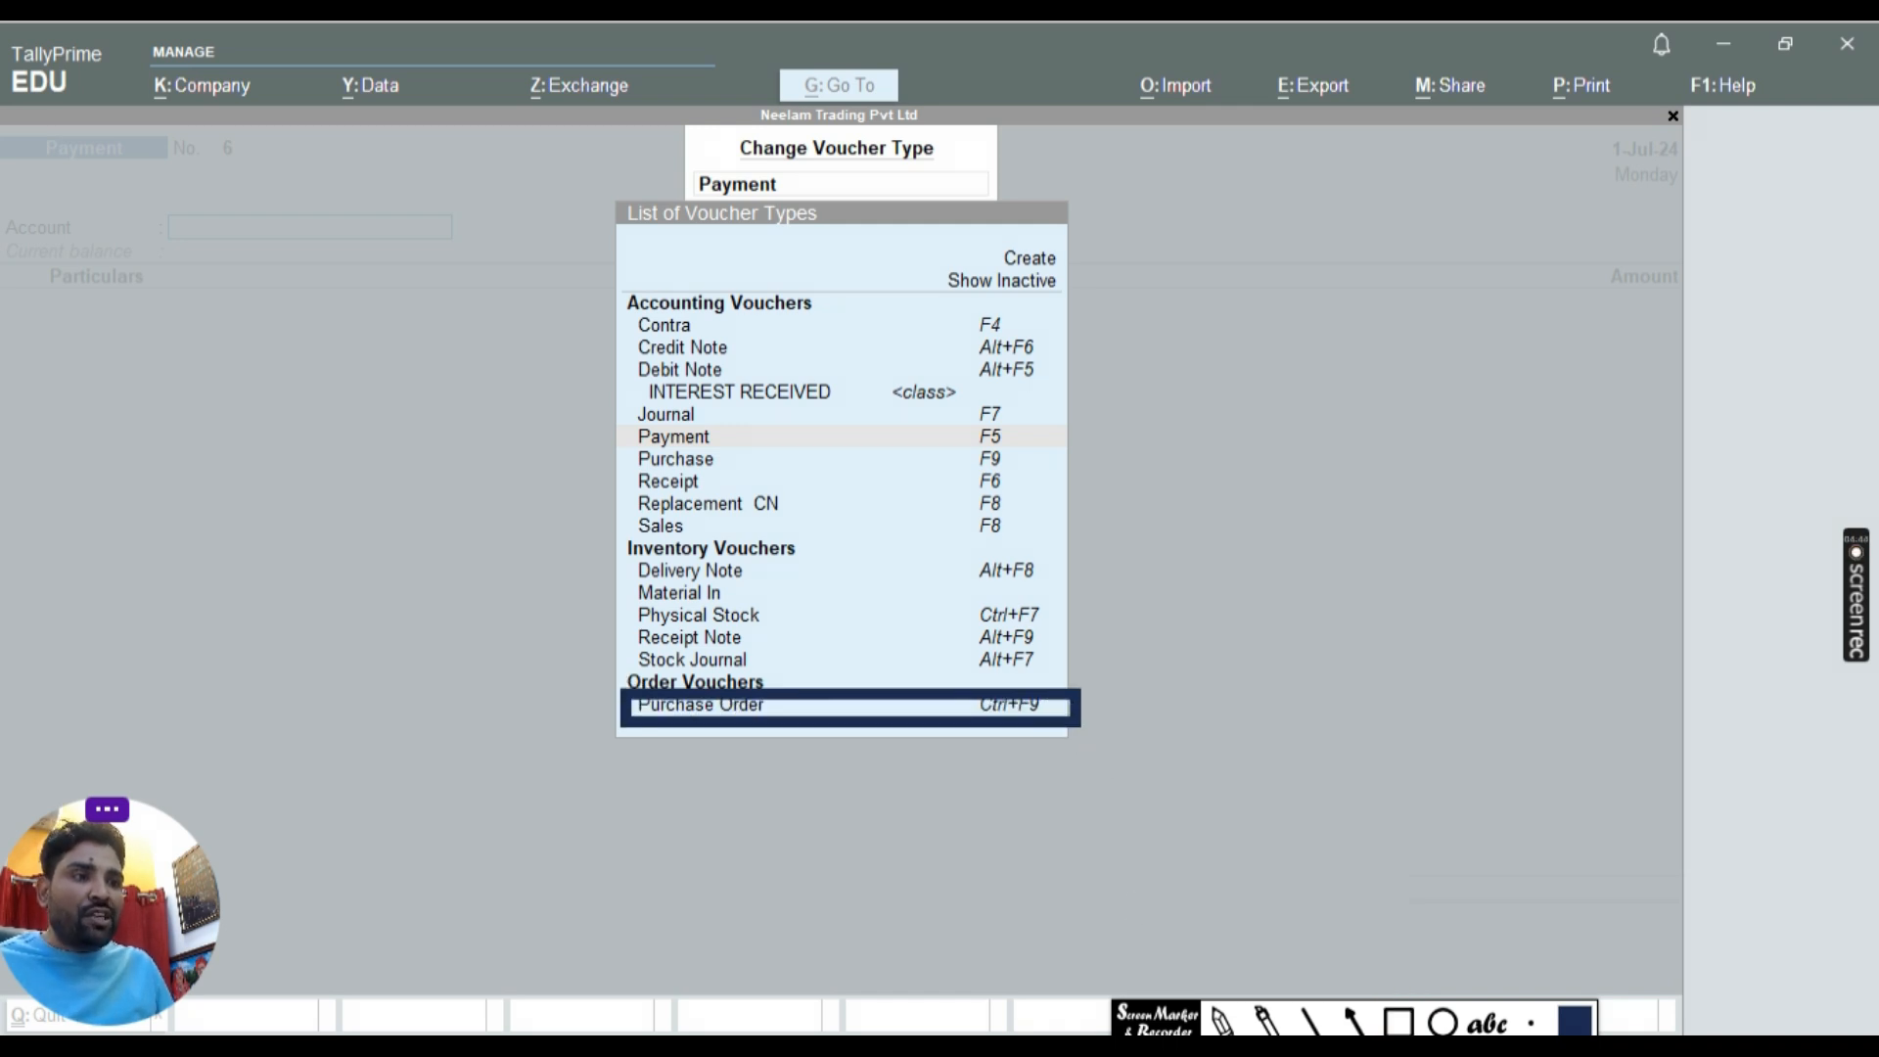
pyautogui.click(1157, 1019)
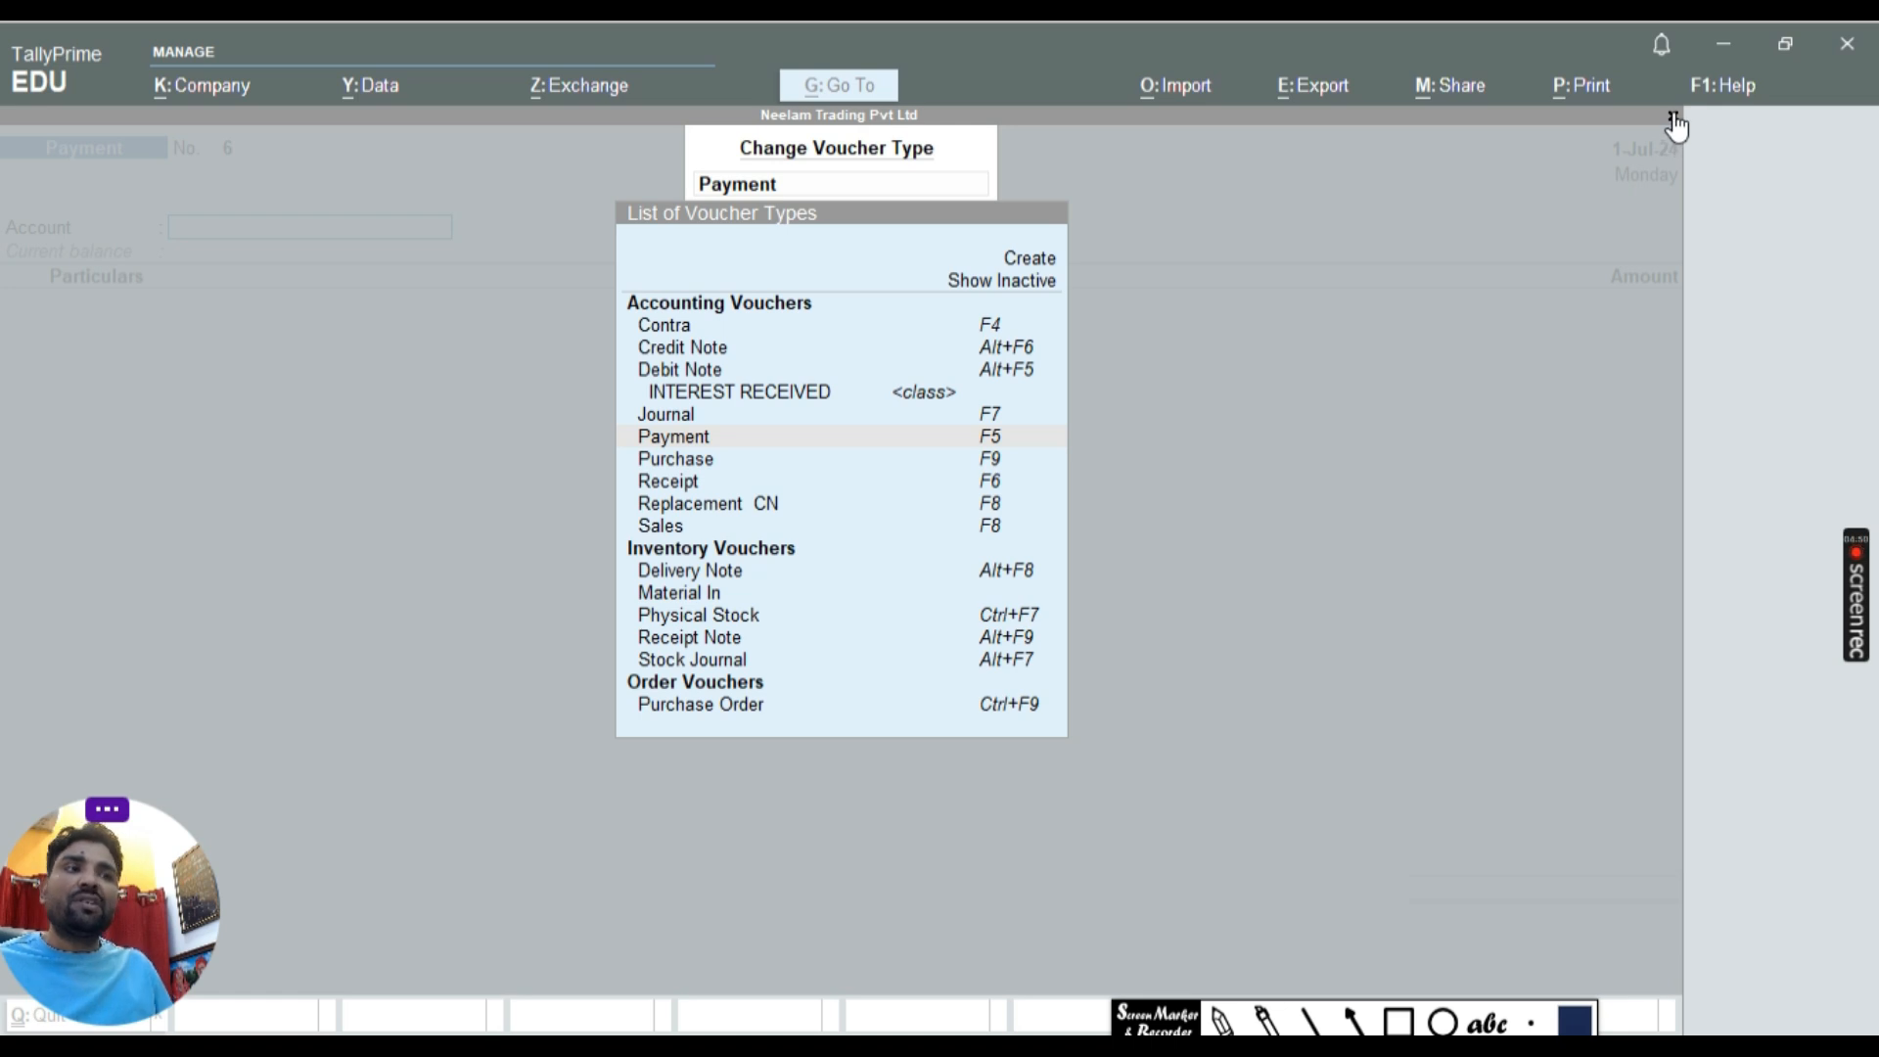
pyautogui.click(715, 706)
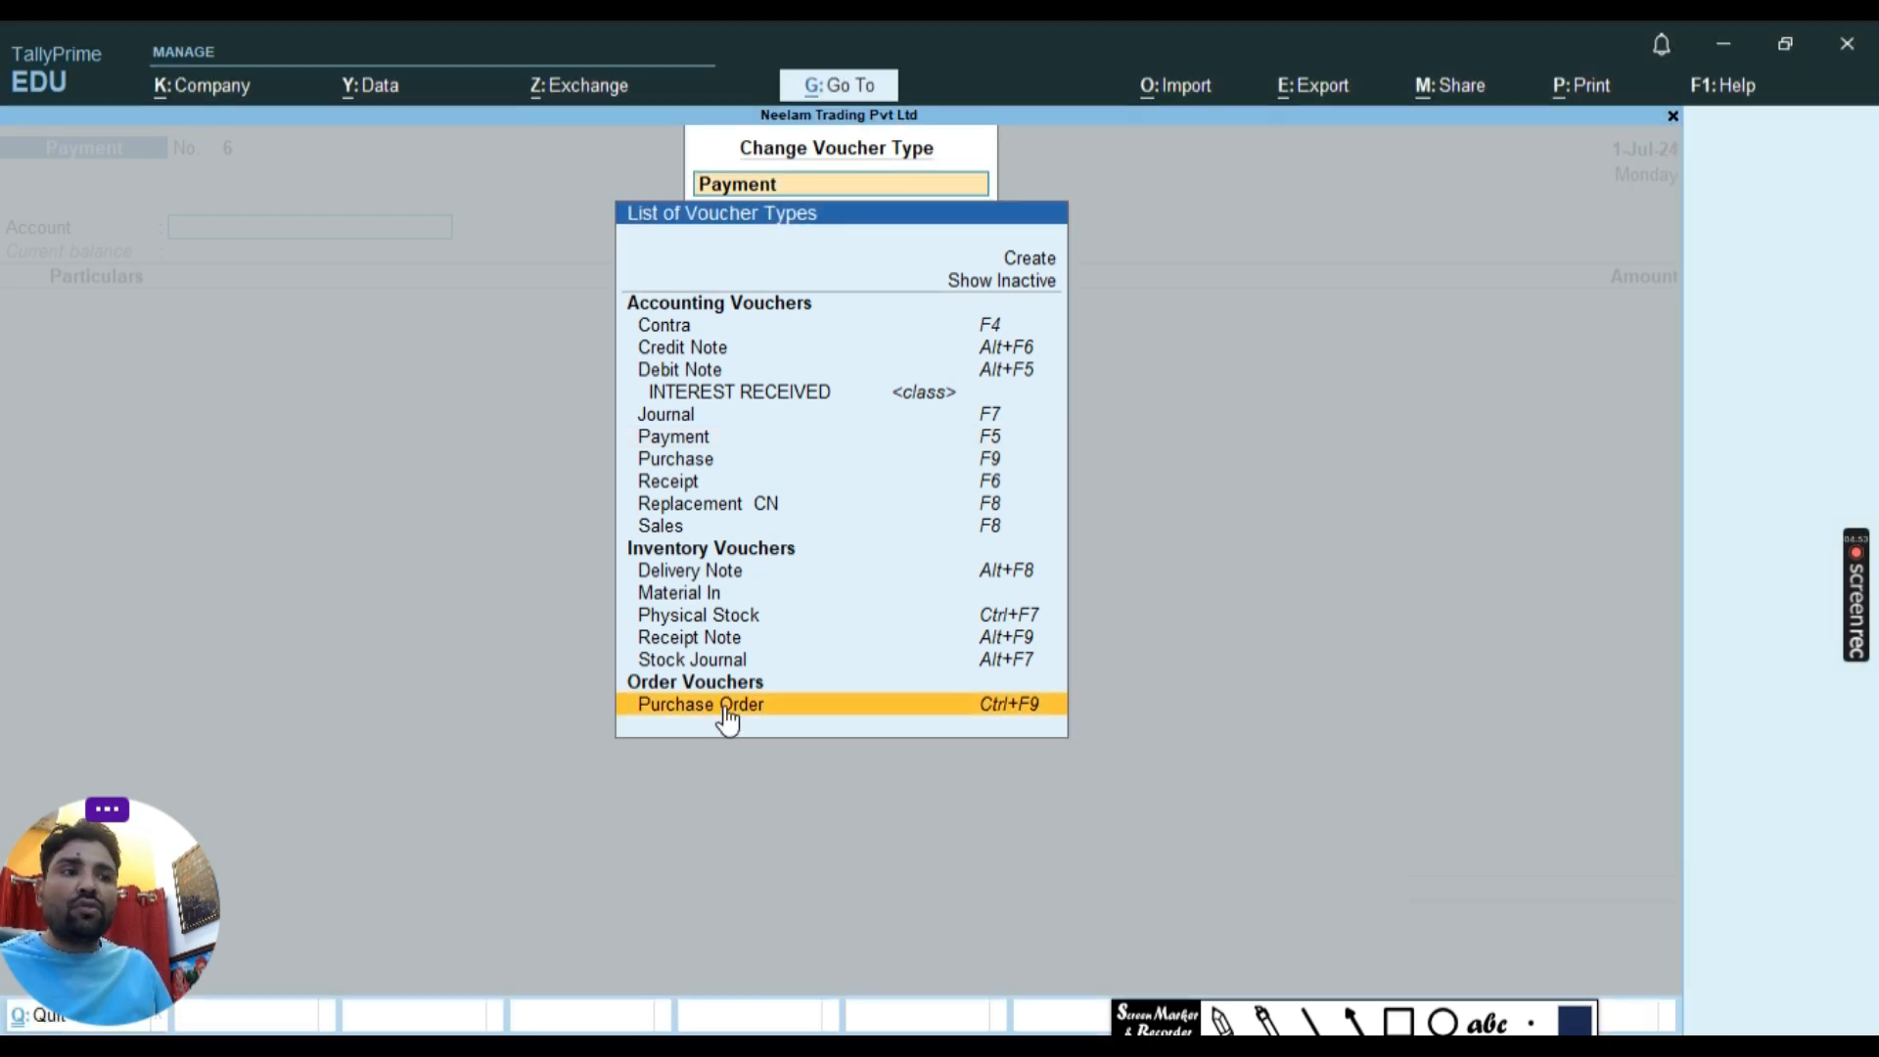
pyautogui.press('Return')
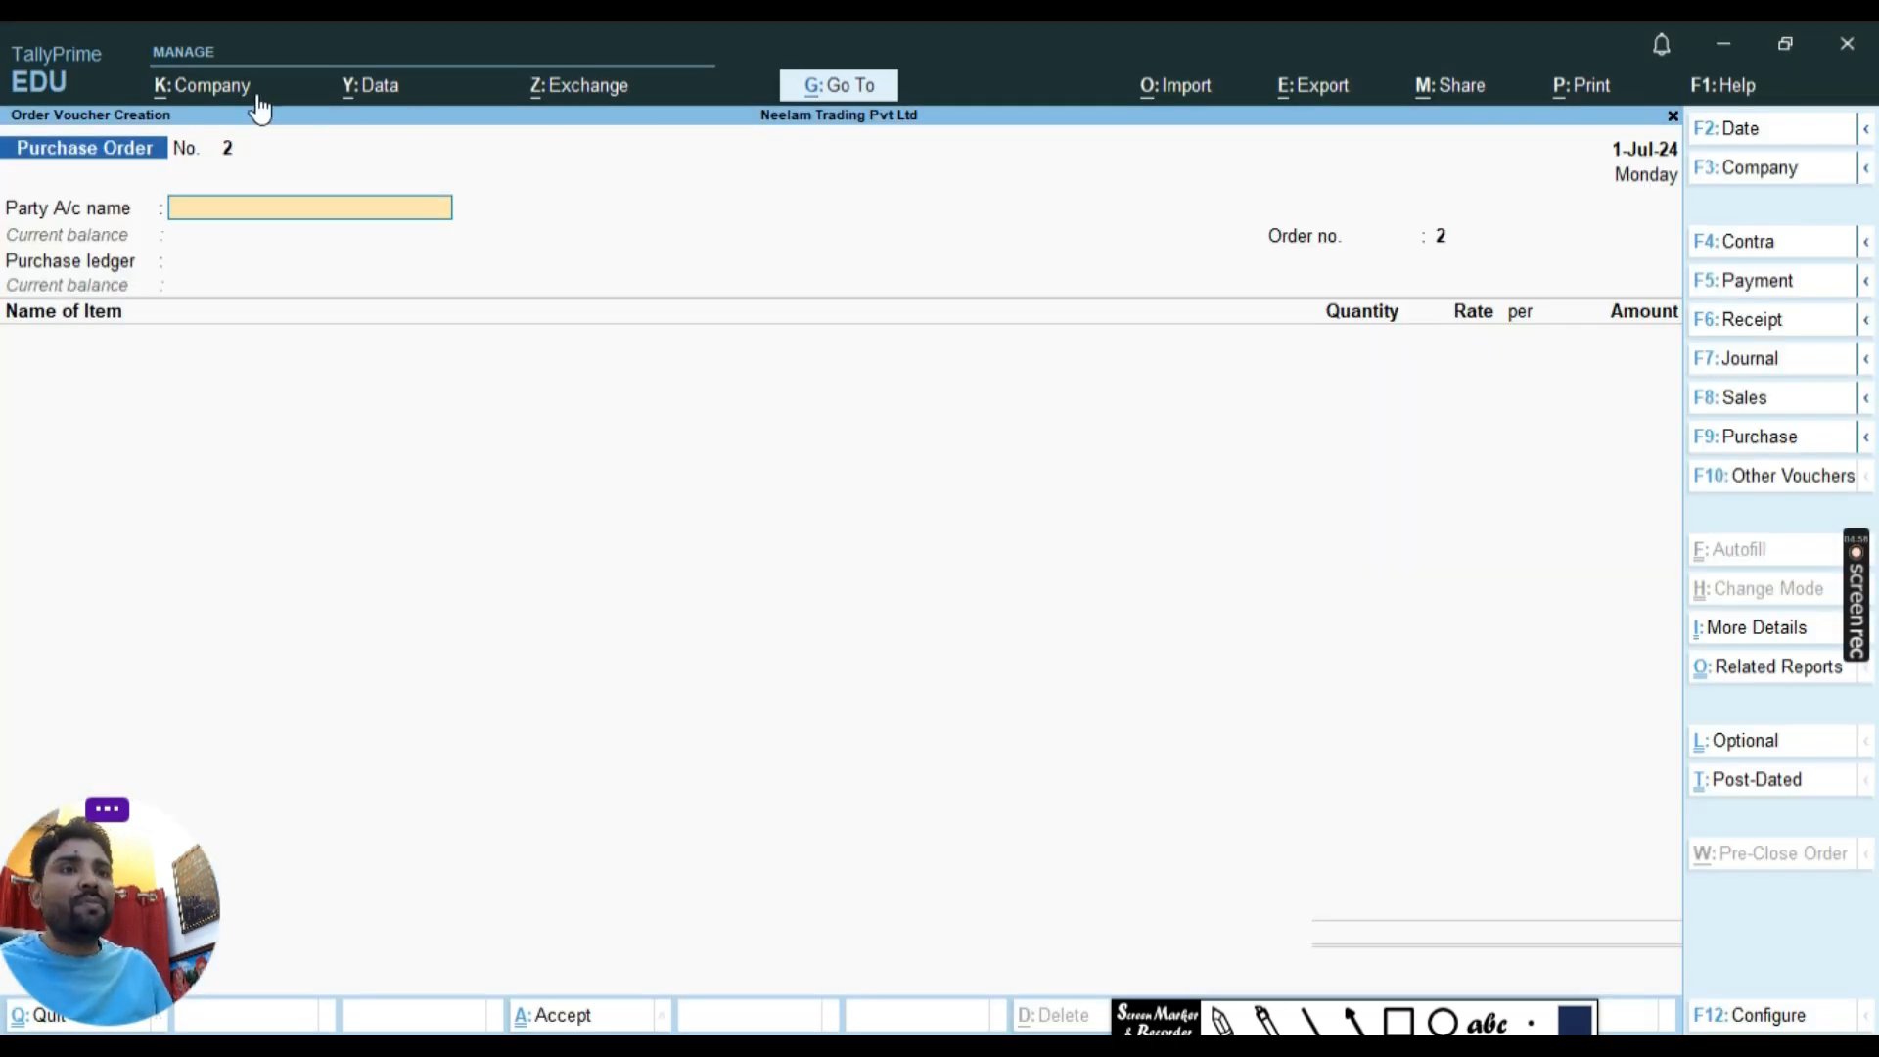
# Reopen voucher entry, view the voucher types grouped under Purchase, and return to the Gateway of Tally.
pyautogui.click(1673, 116)
pyautogui.click(1206, 489)
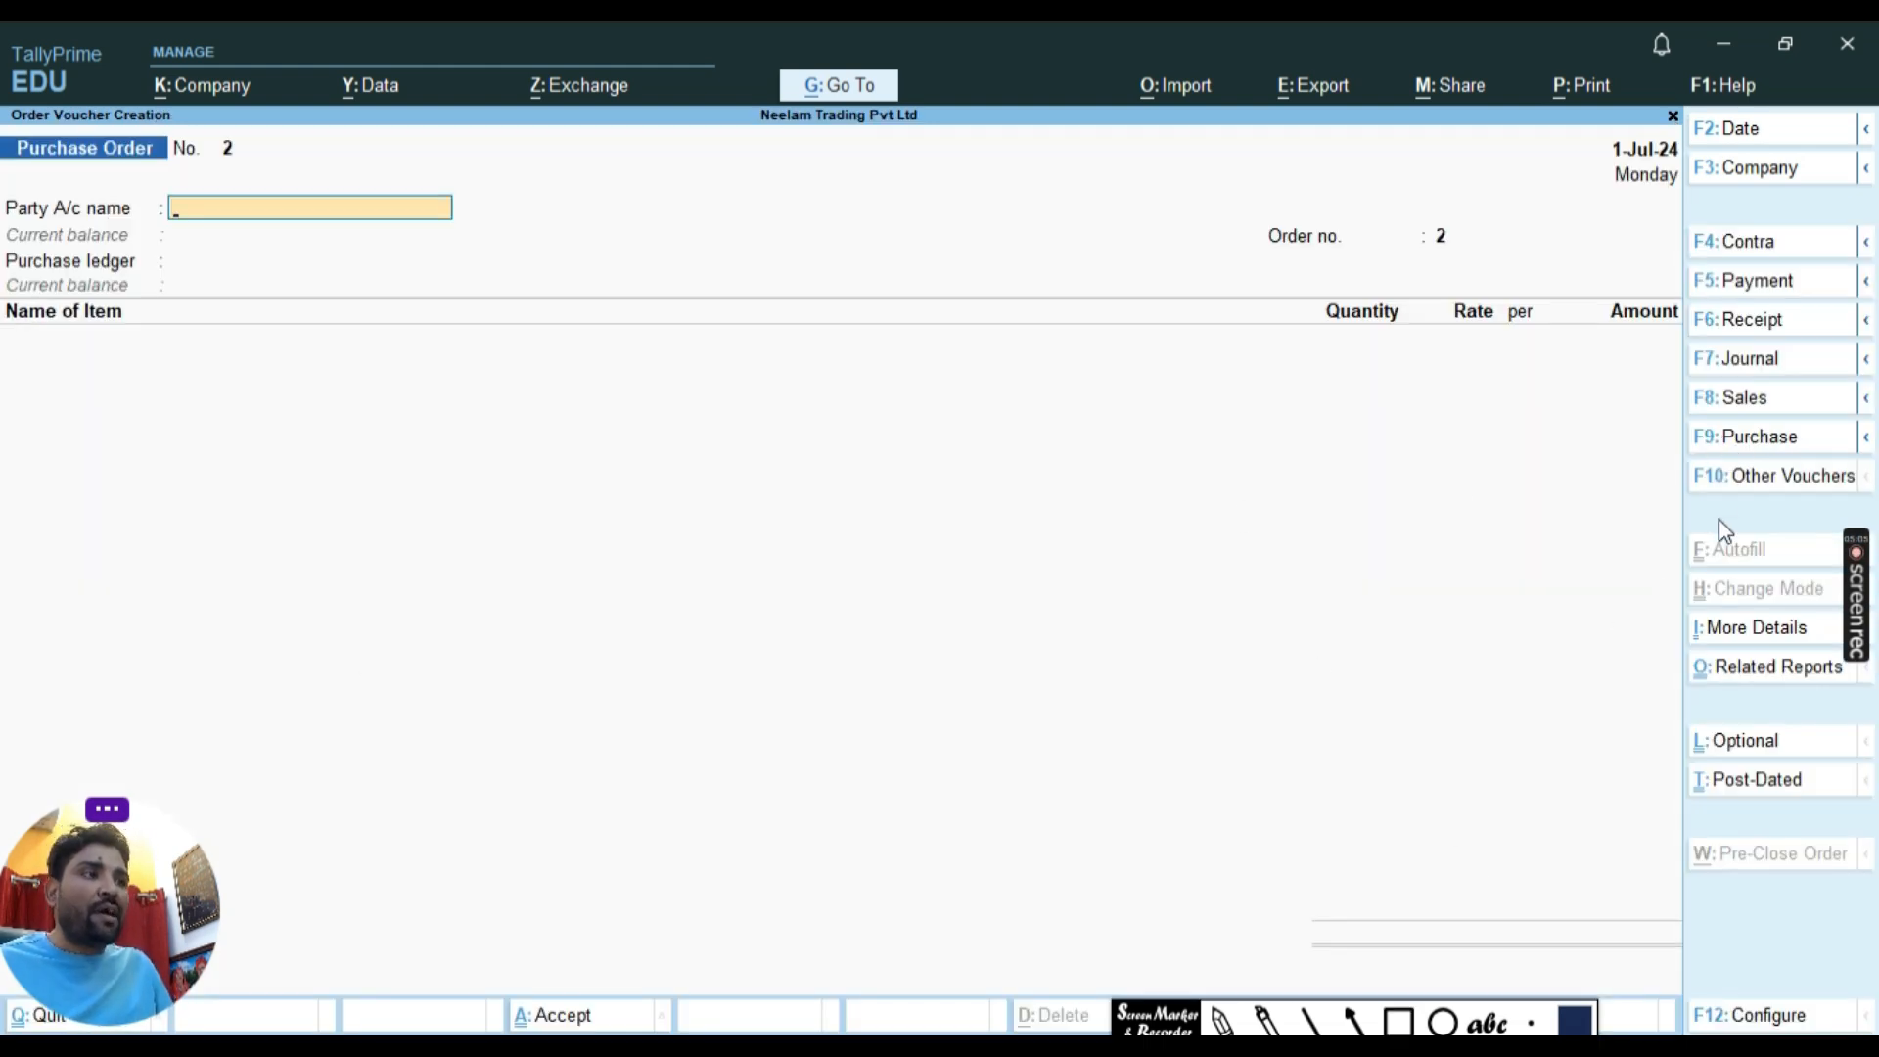
pyautogui.click(1868, 439)
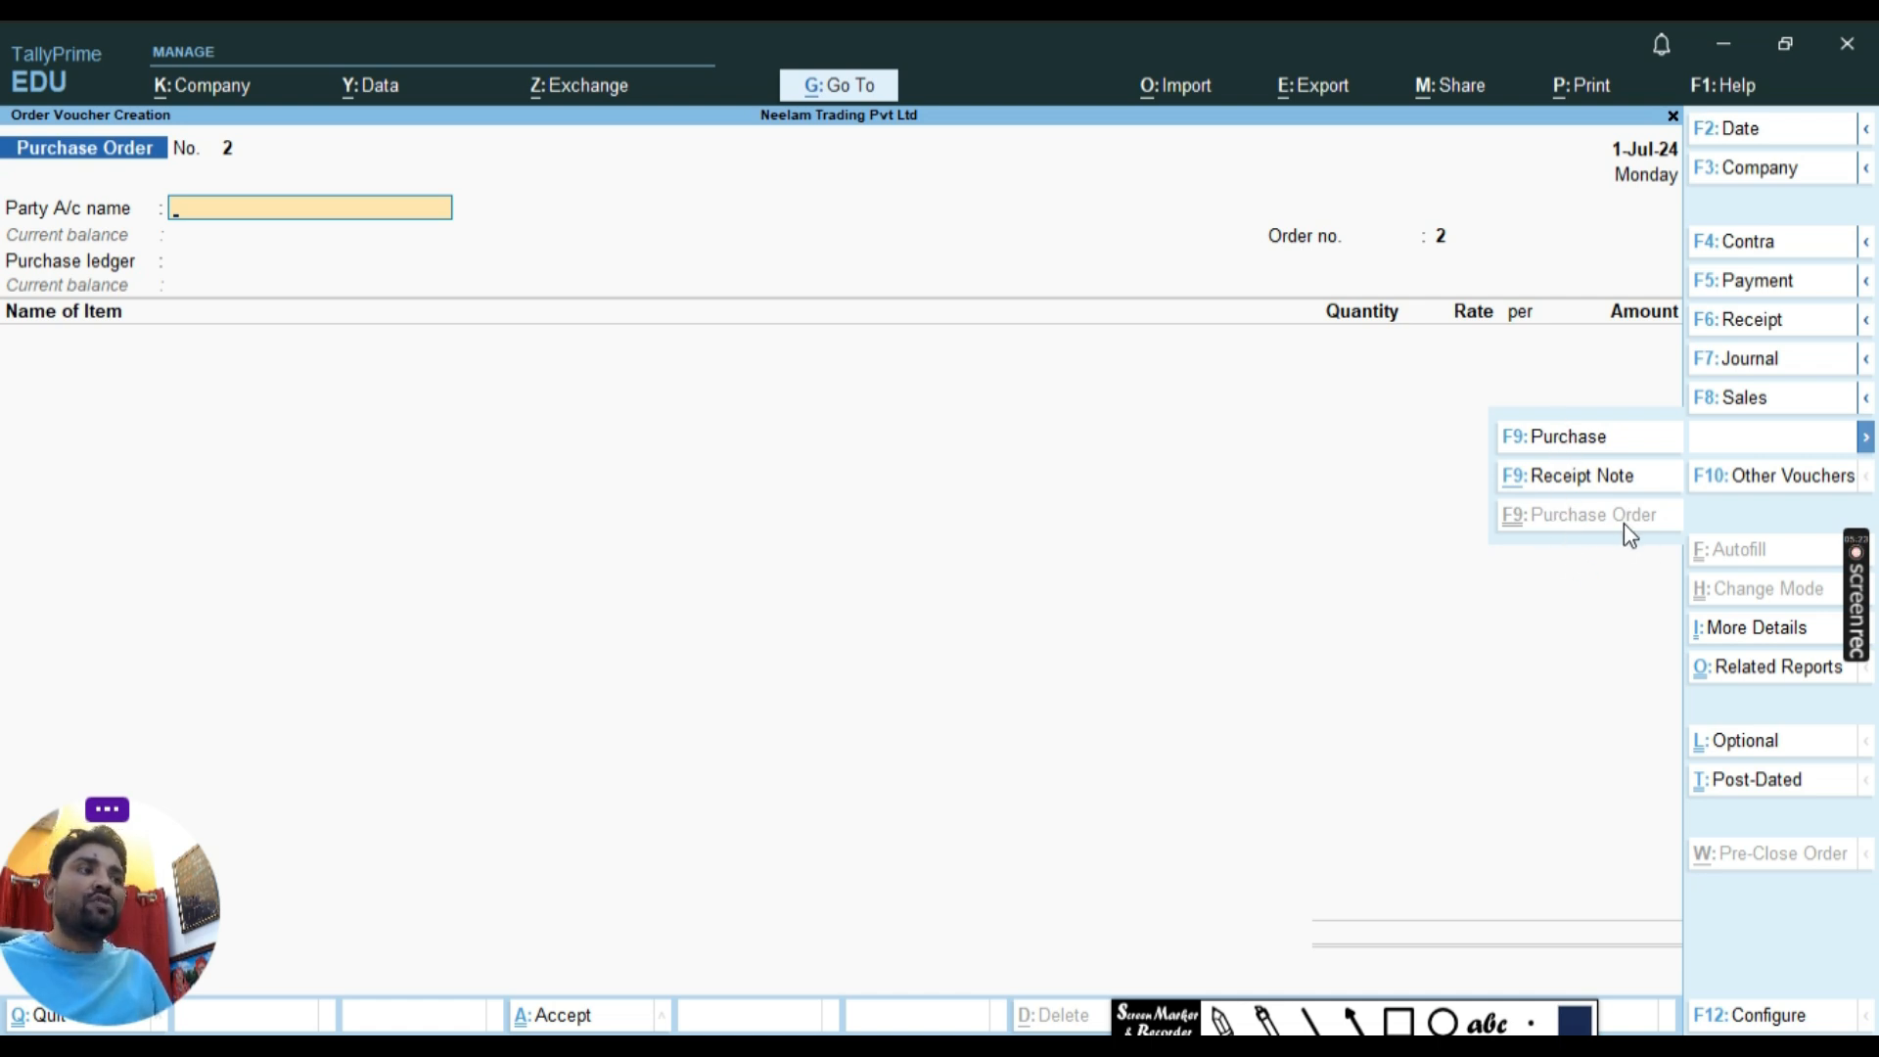
pyautogui.click(1399, 1021)
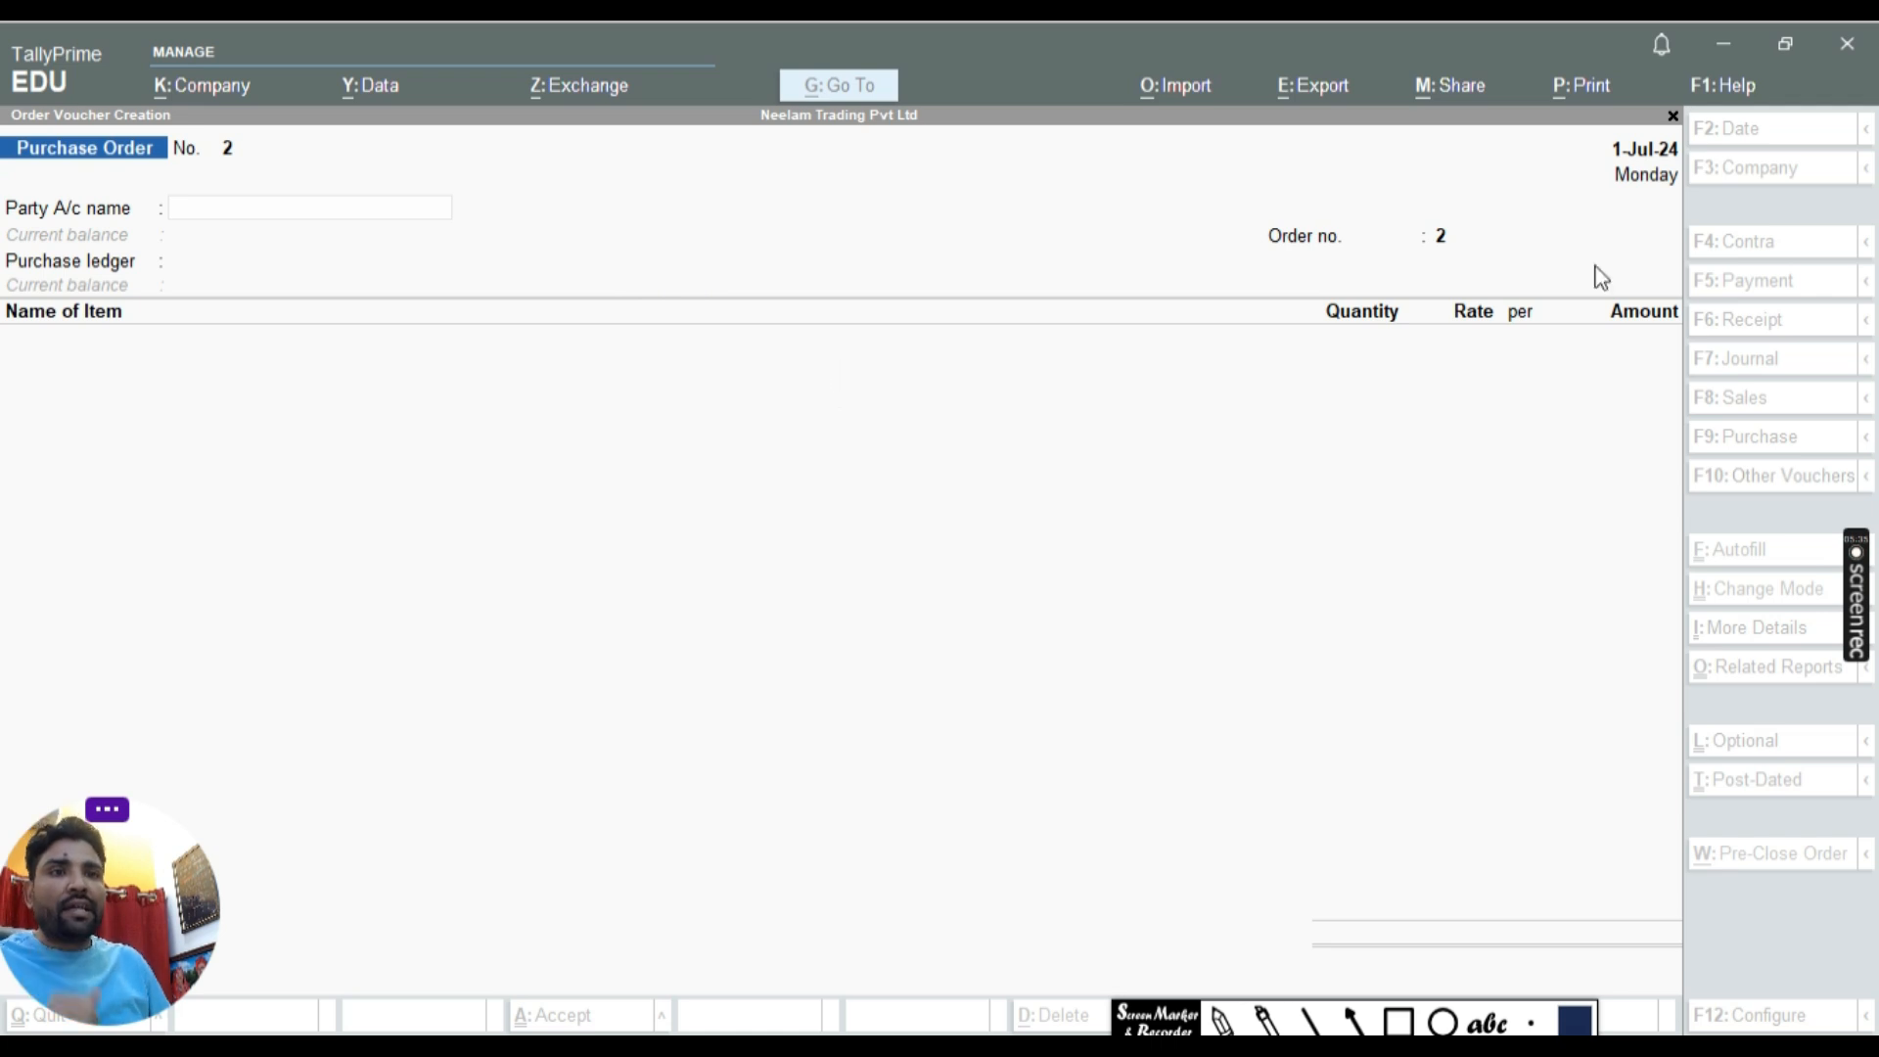
pyautogui.click(1673, 117)
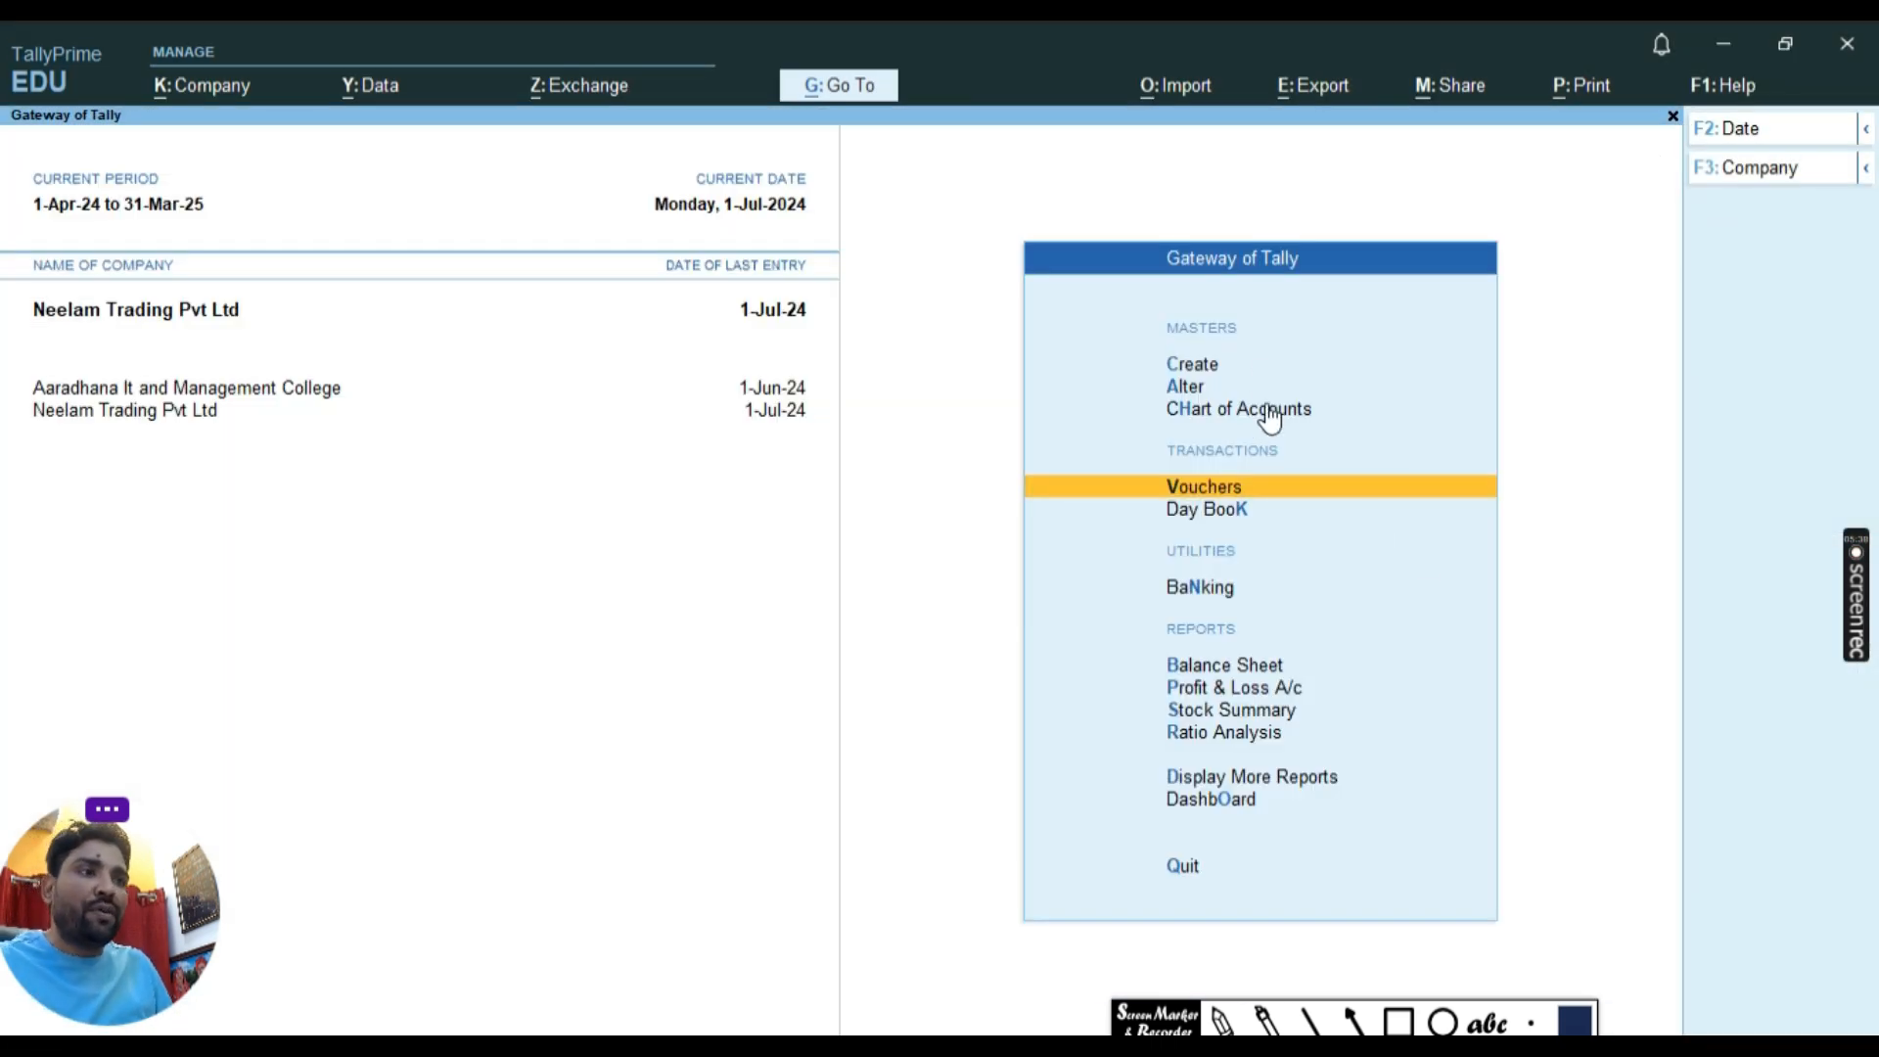
# Examine the July vouchers of stock item Opp.15 from the Stock Summary, and return to the Gateway of Tally.
pyautogui.click(1243, 713)
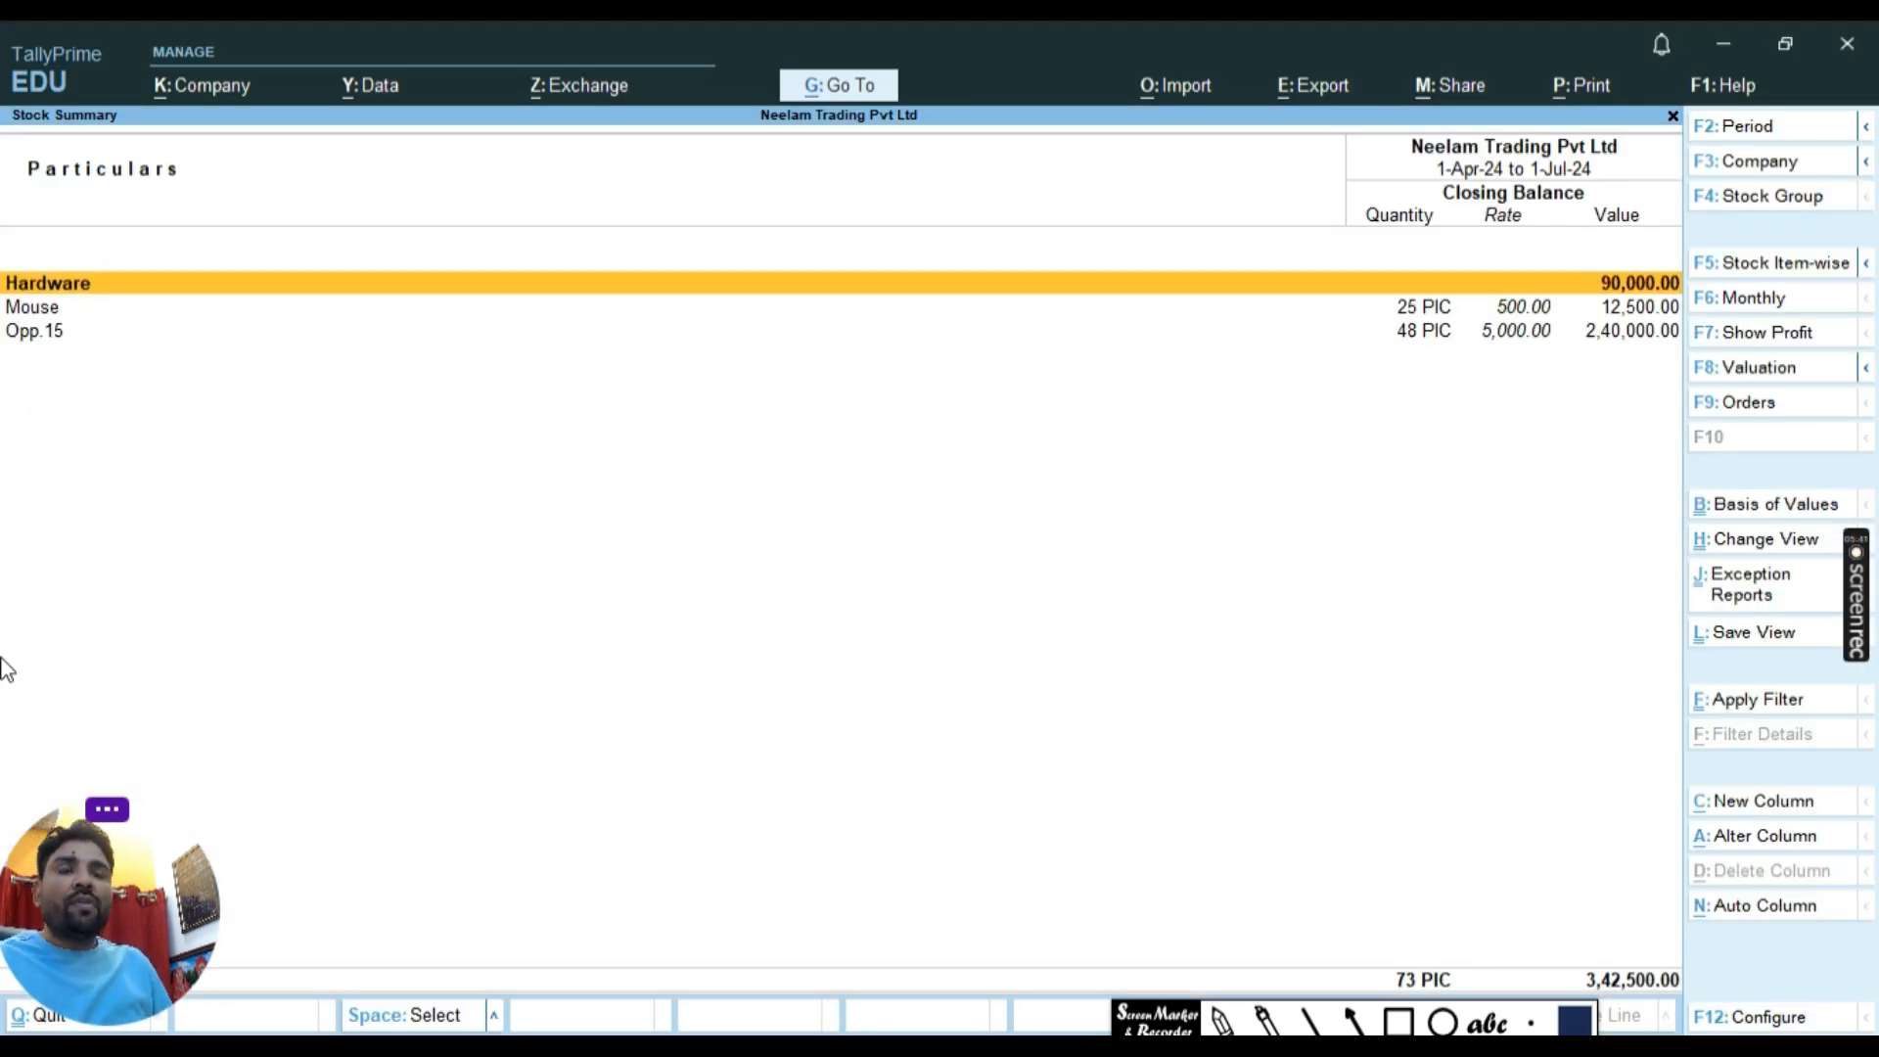
pyautogui.click(249, 339)
pyautogui.click(321, 330)
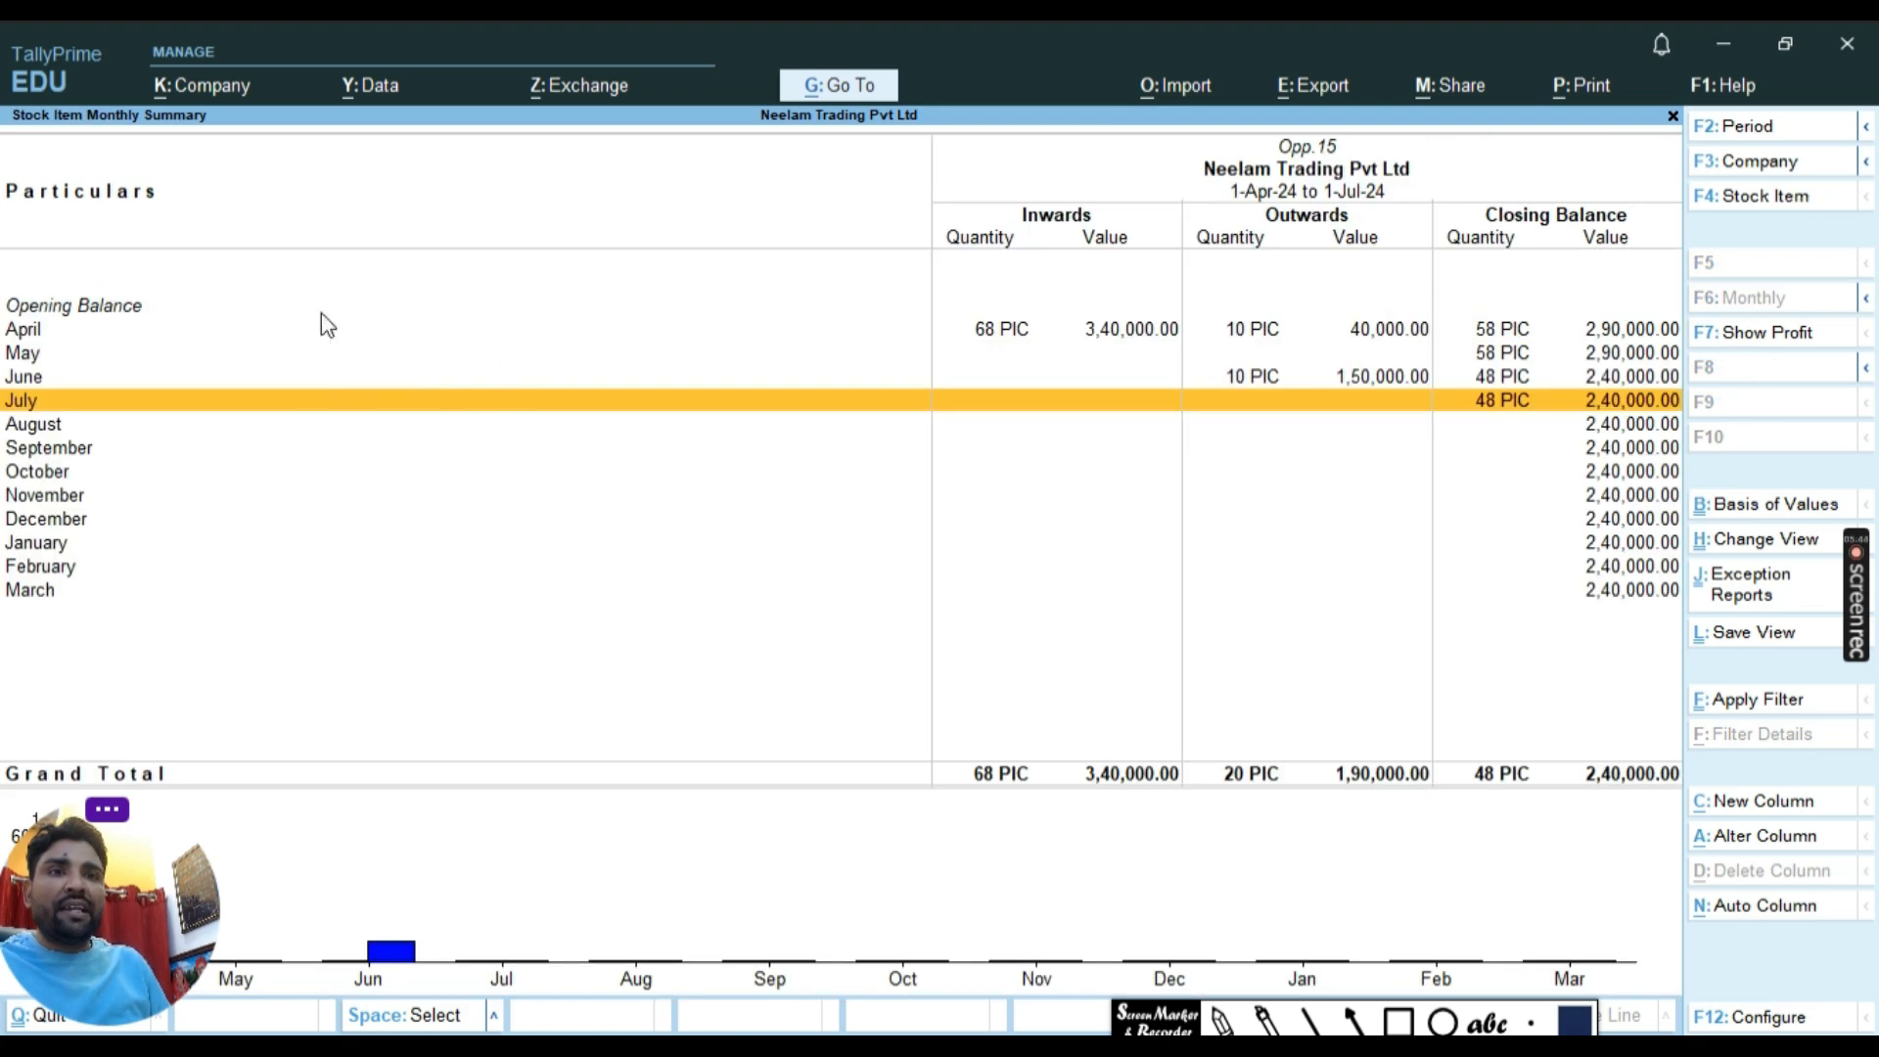
pyautogui.click(389, 419)
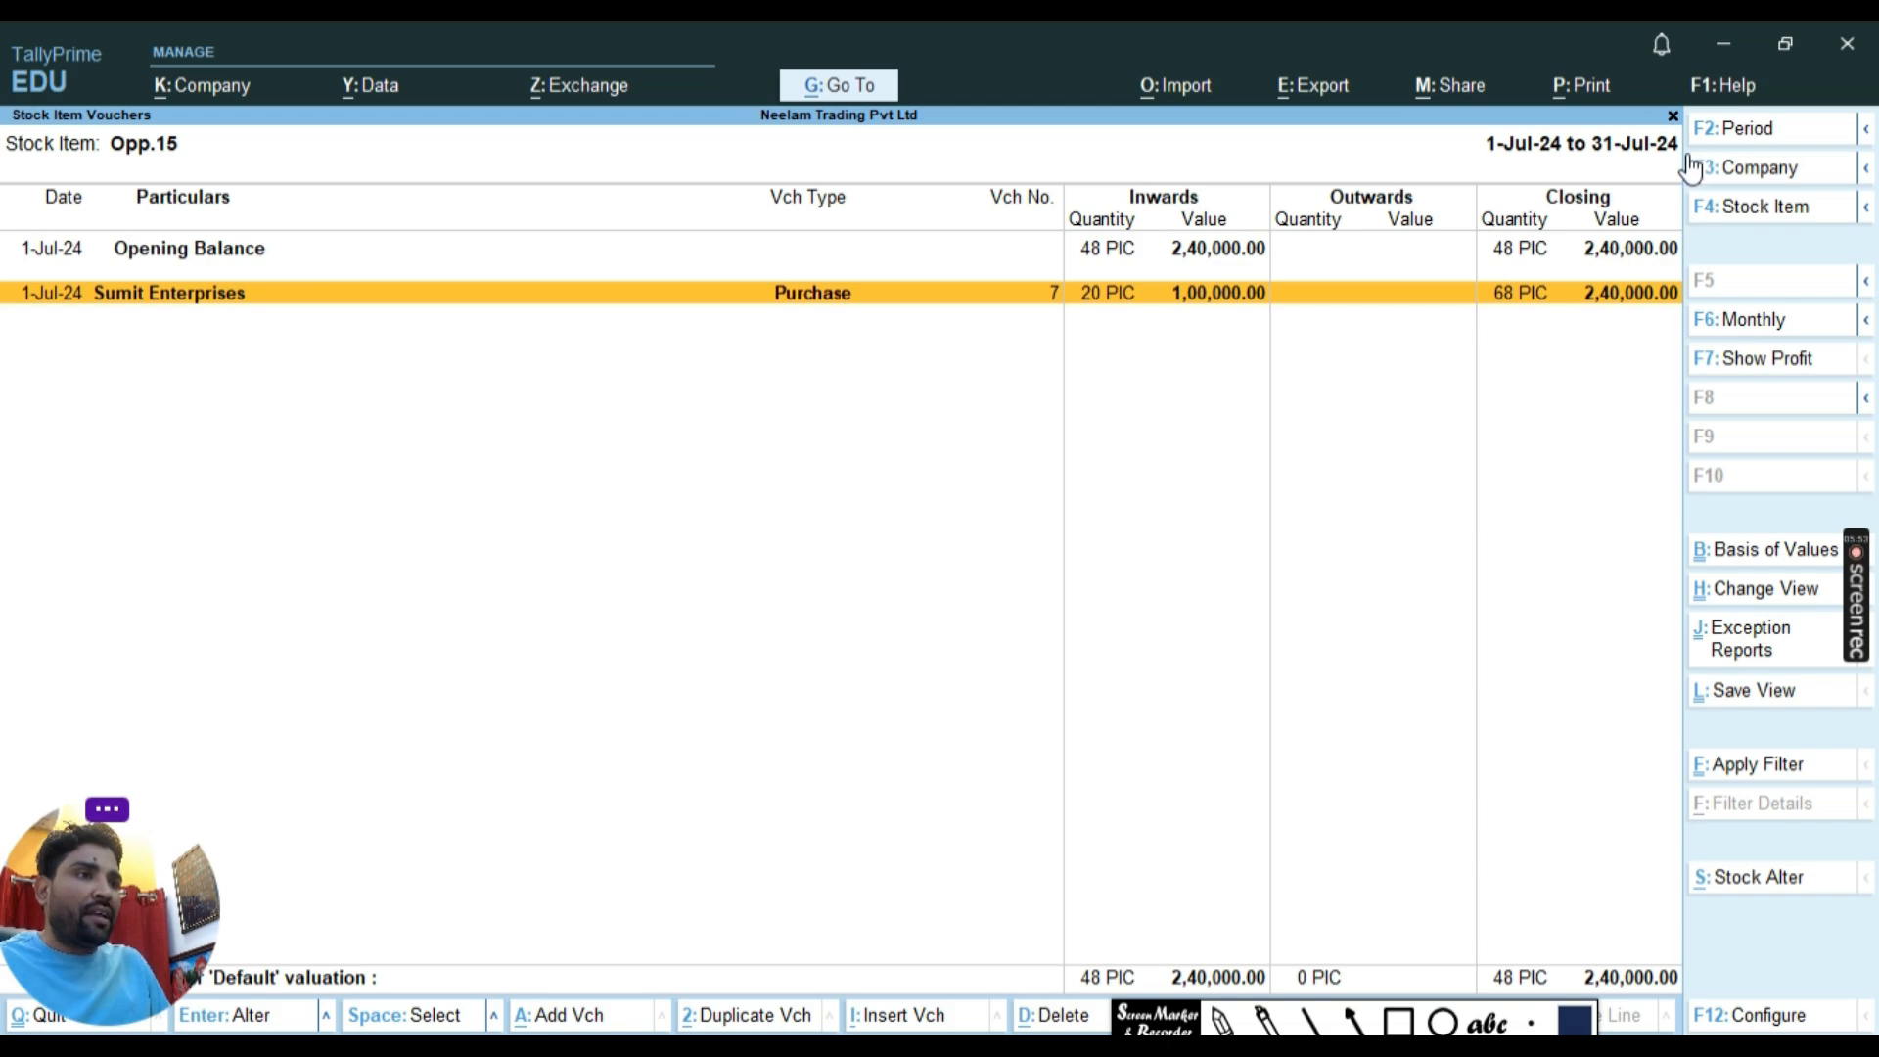
pyautogui.click(1672, 116)
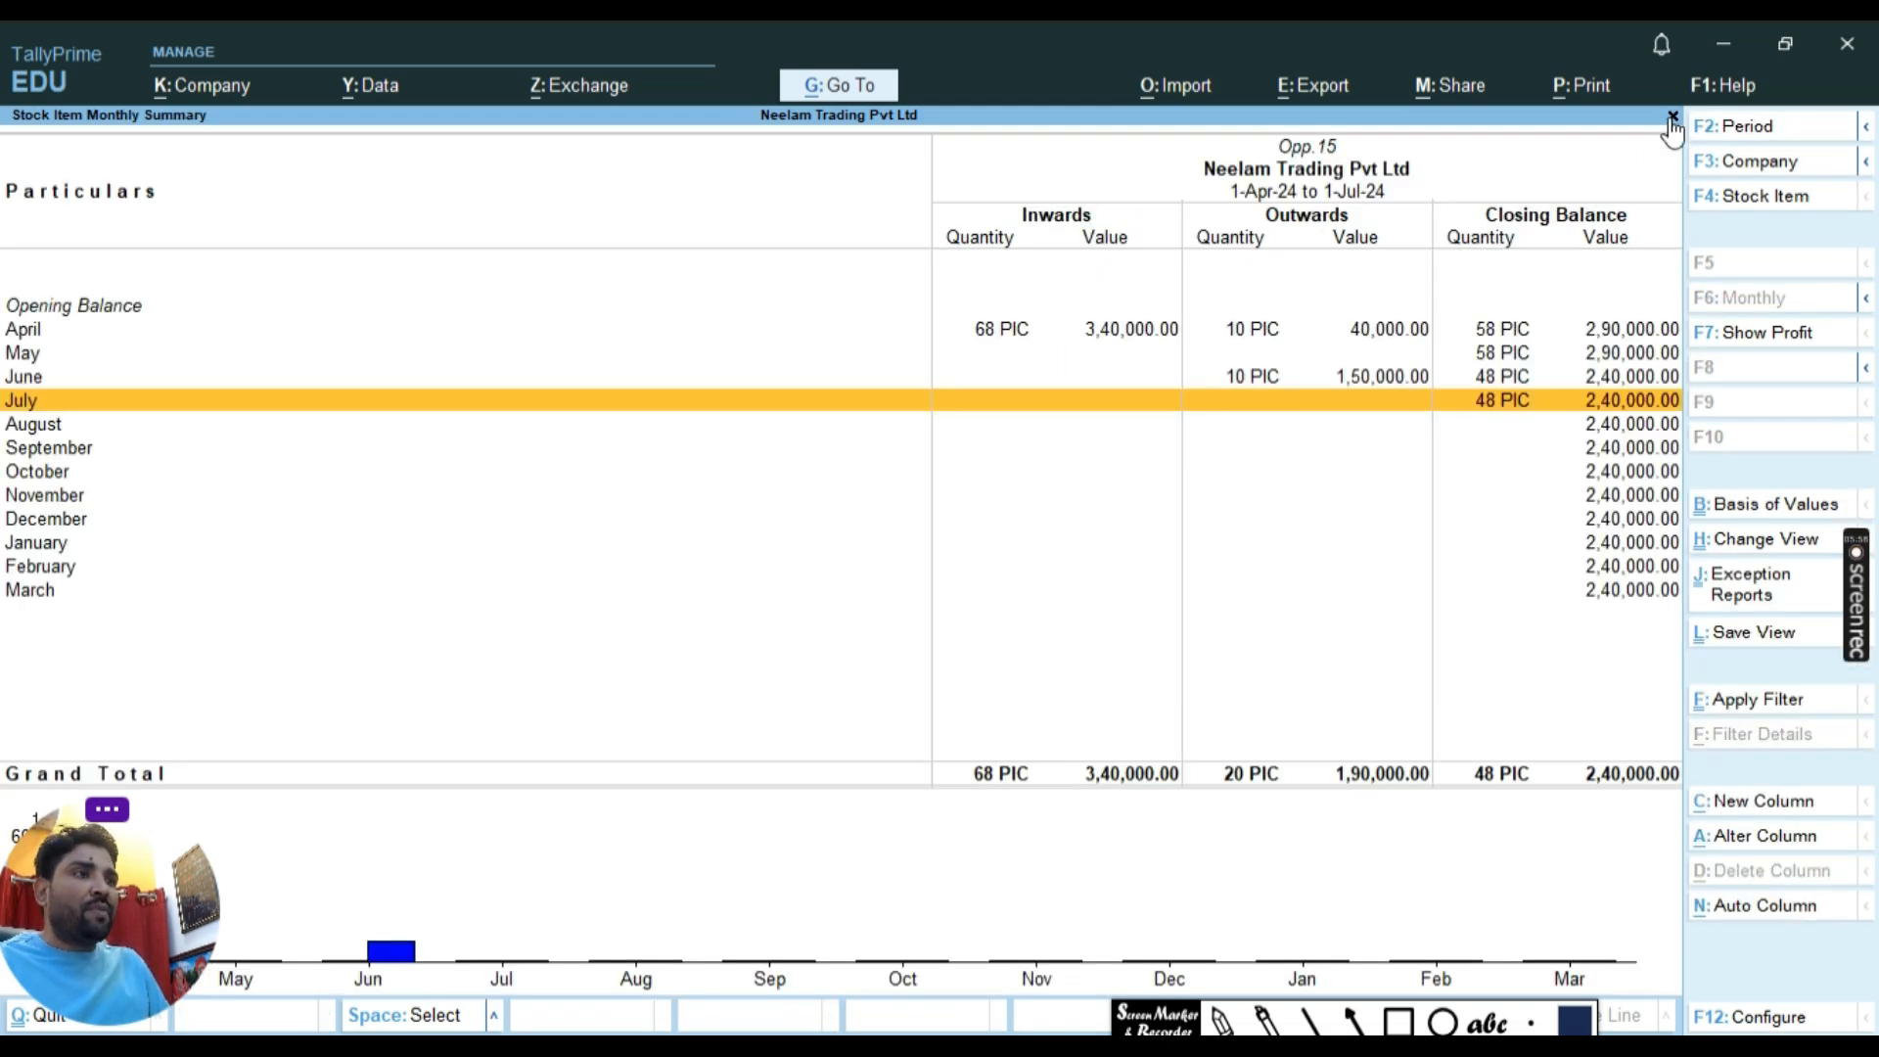
pyautogui.click(1673, 117)
pyautogui.click(1674, 117)
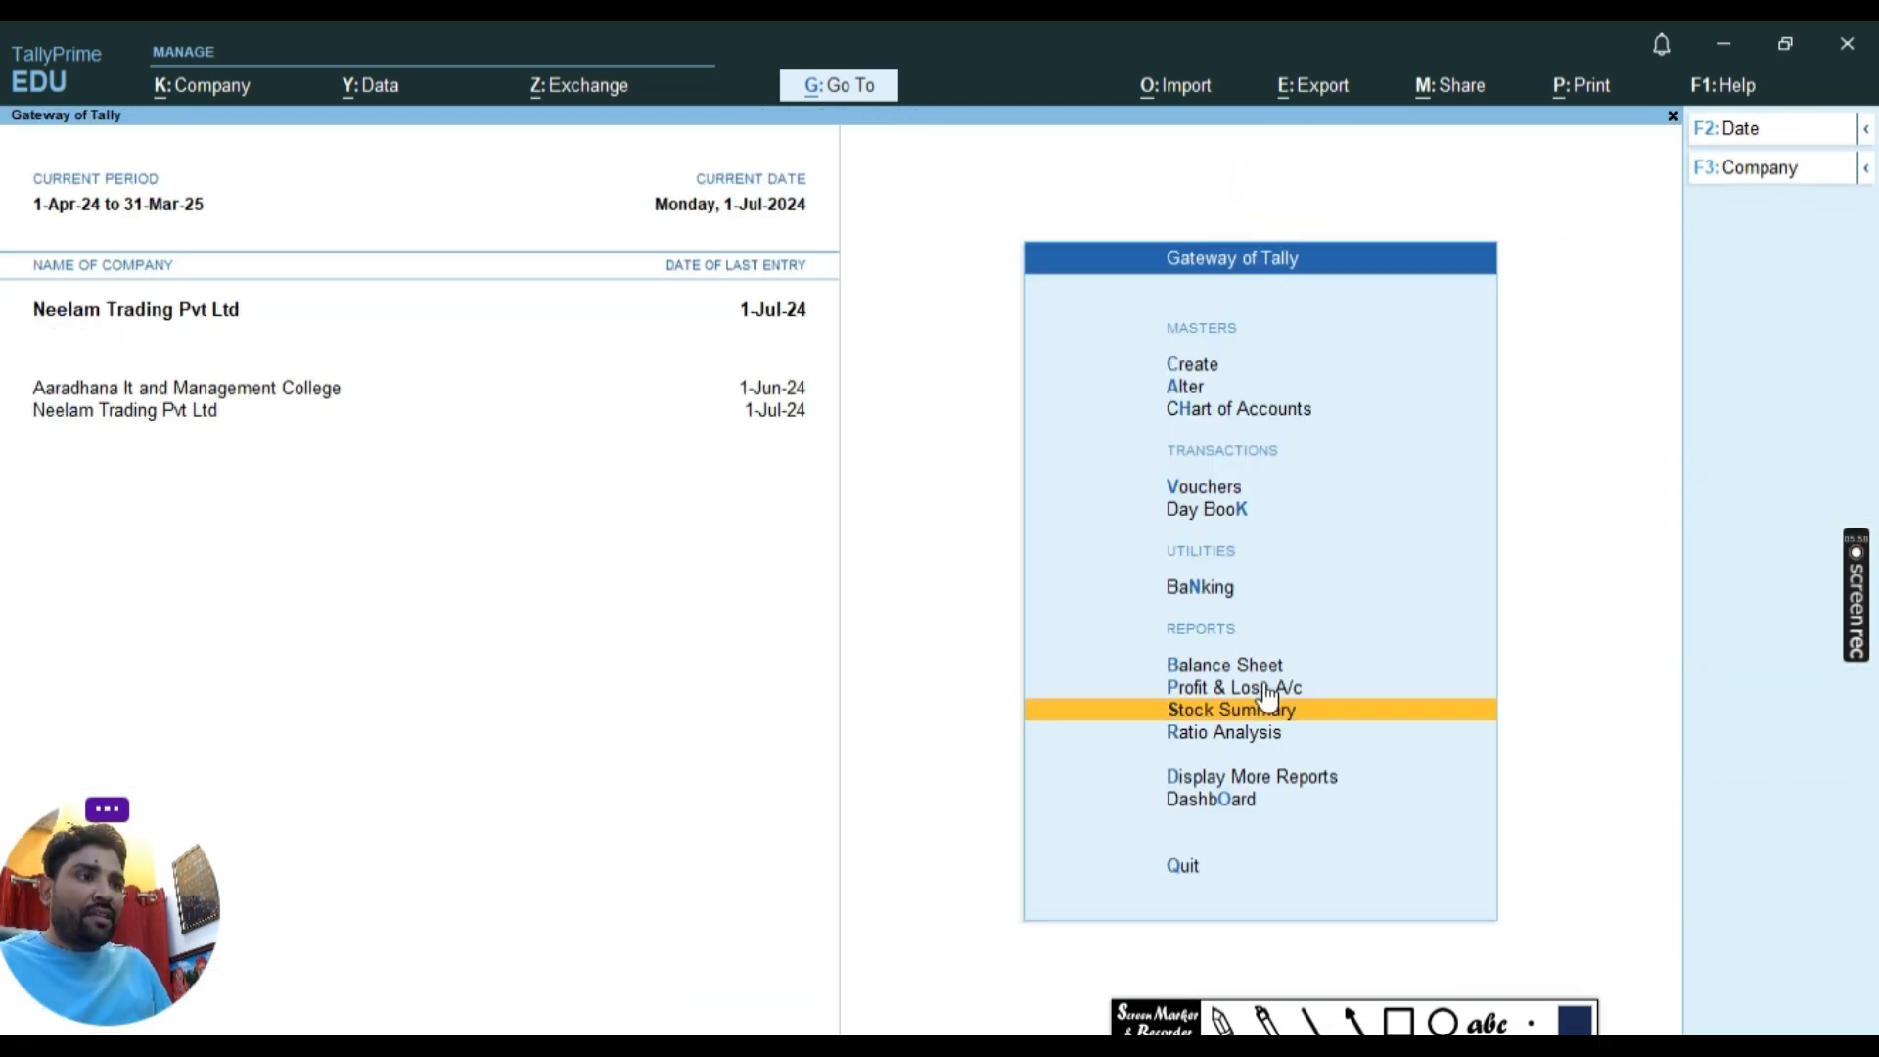
# Open a new Purchase Order voucher and set its party account to Sumit Enterprises.
pyautogui.click(1210, 492)
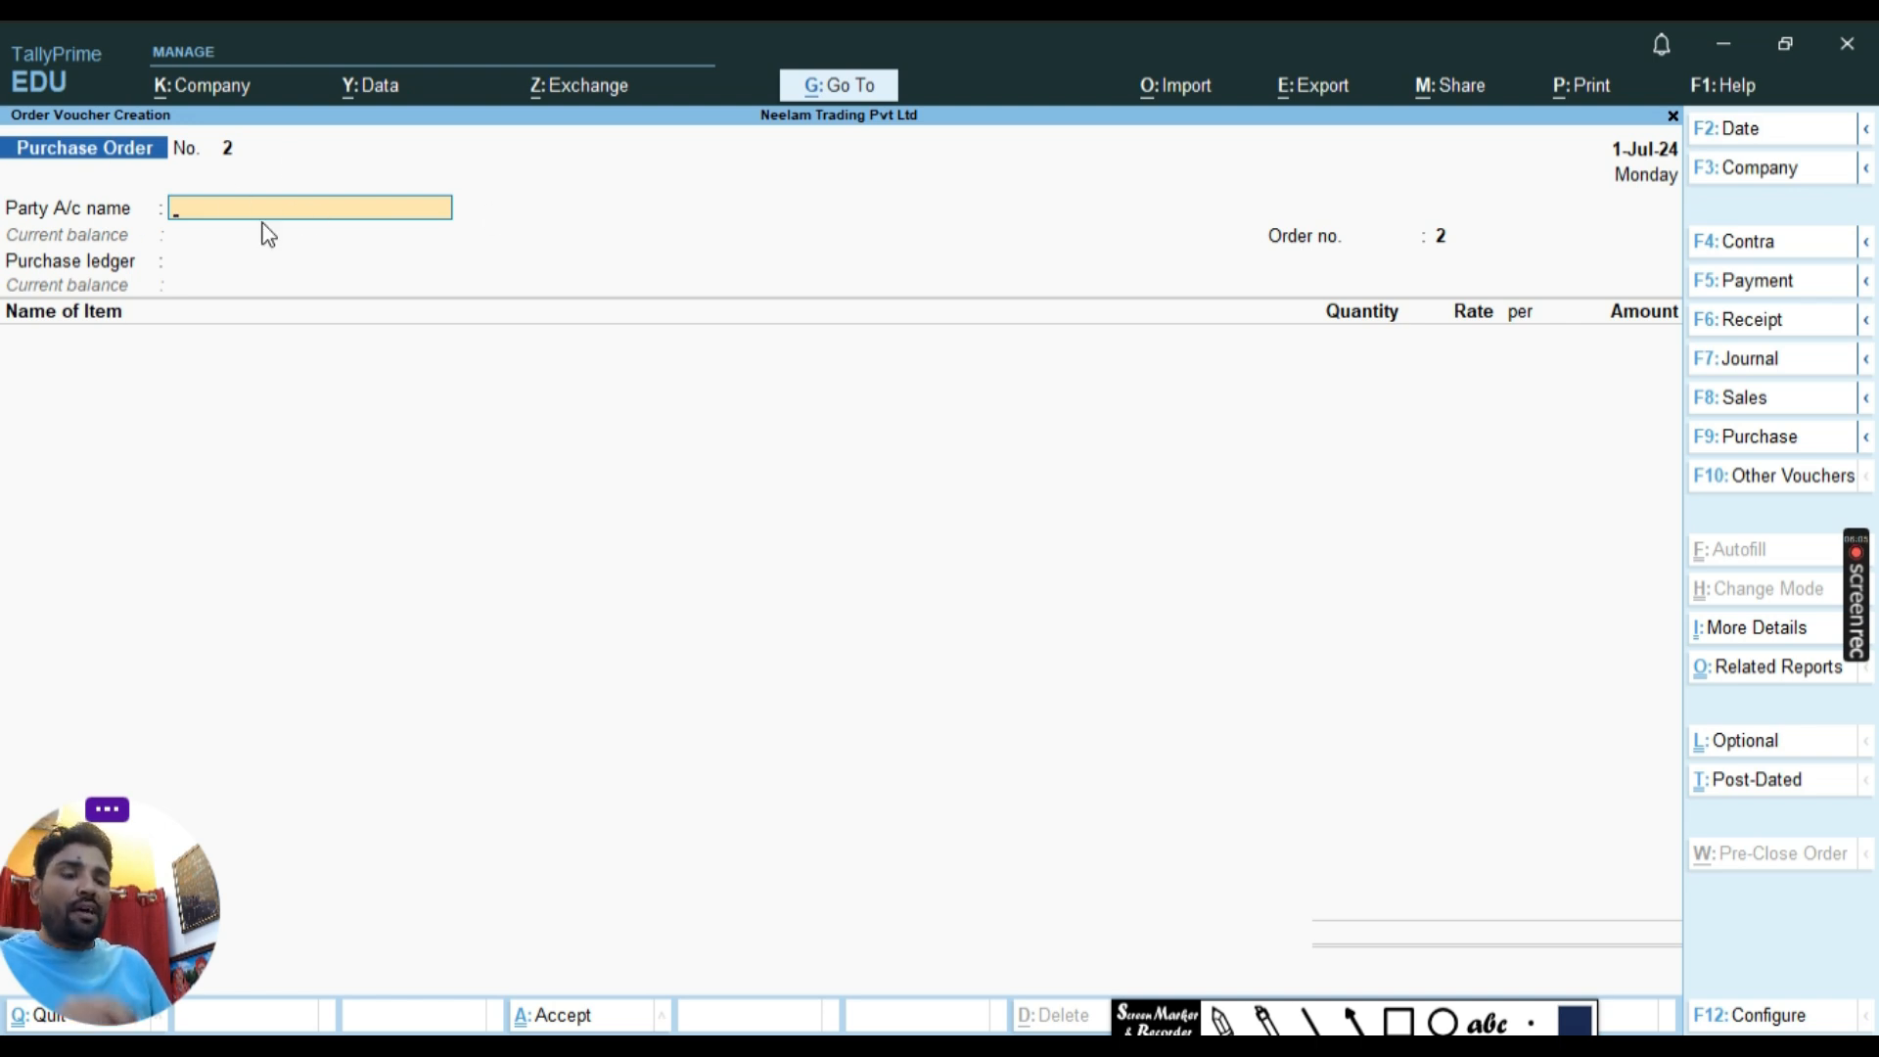
pyautogui.write('Su')
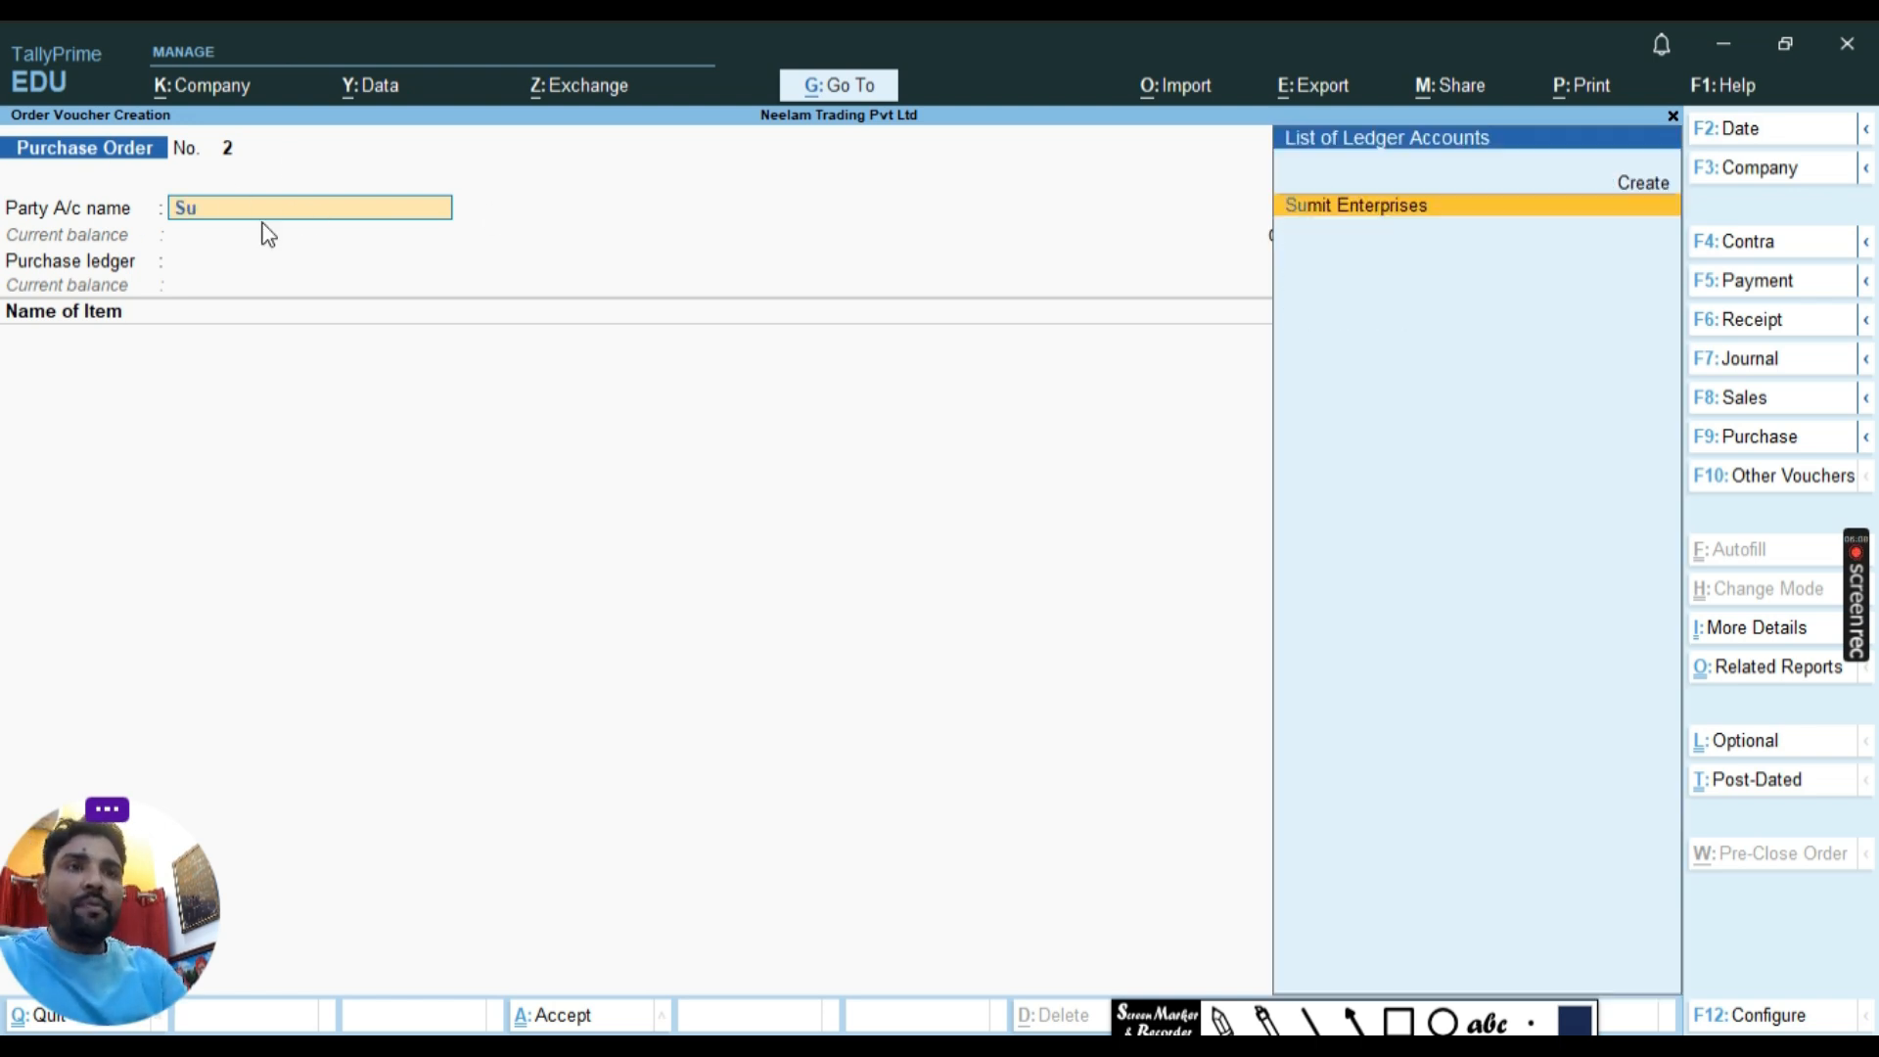
pyautogui.press('Return')
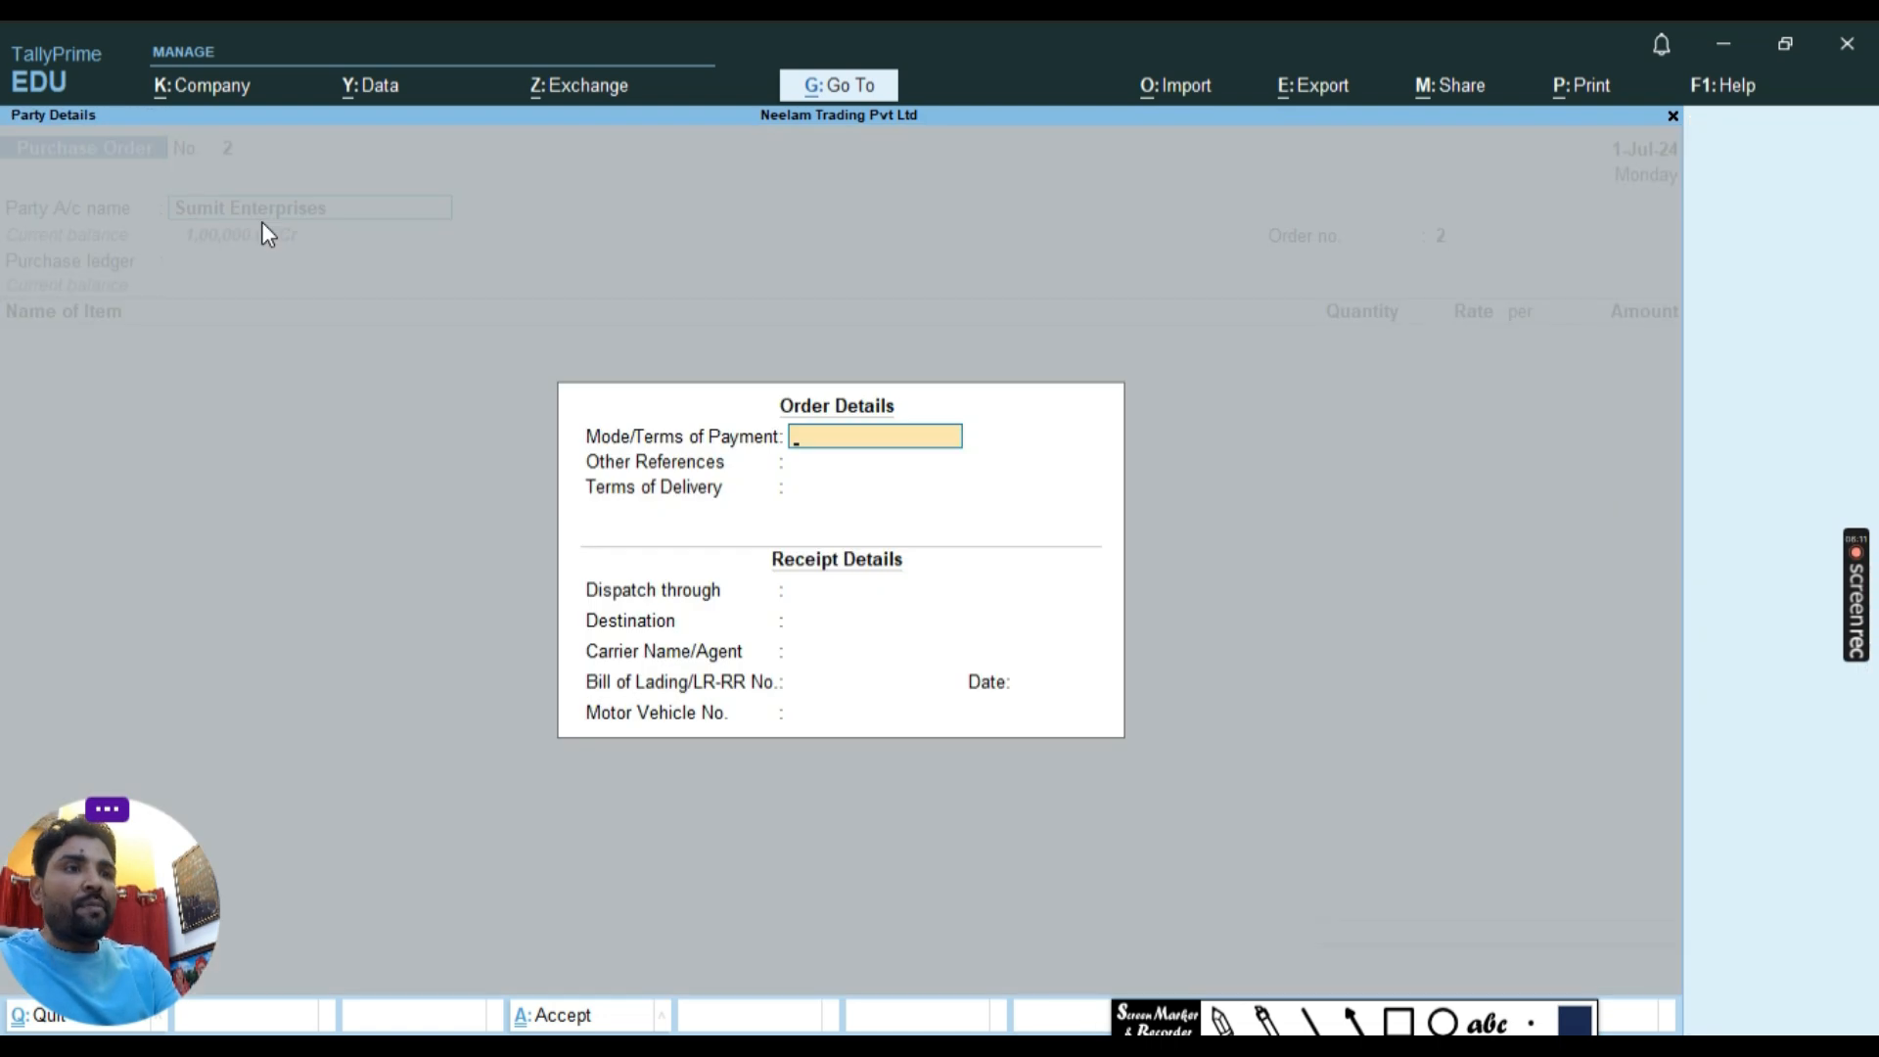
# Open the Sumit Enterprises ledger from the party field, go through its group, bill-by-bill and mailing settings, and accept it without edits.
pyautogui.press('Escape')
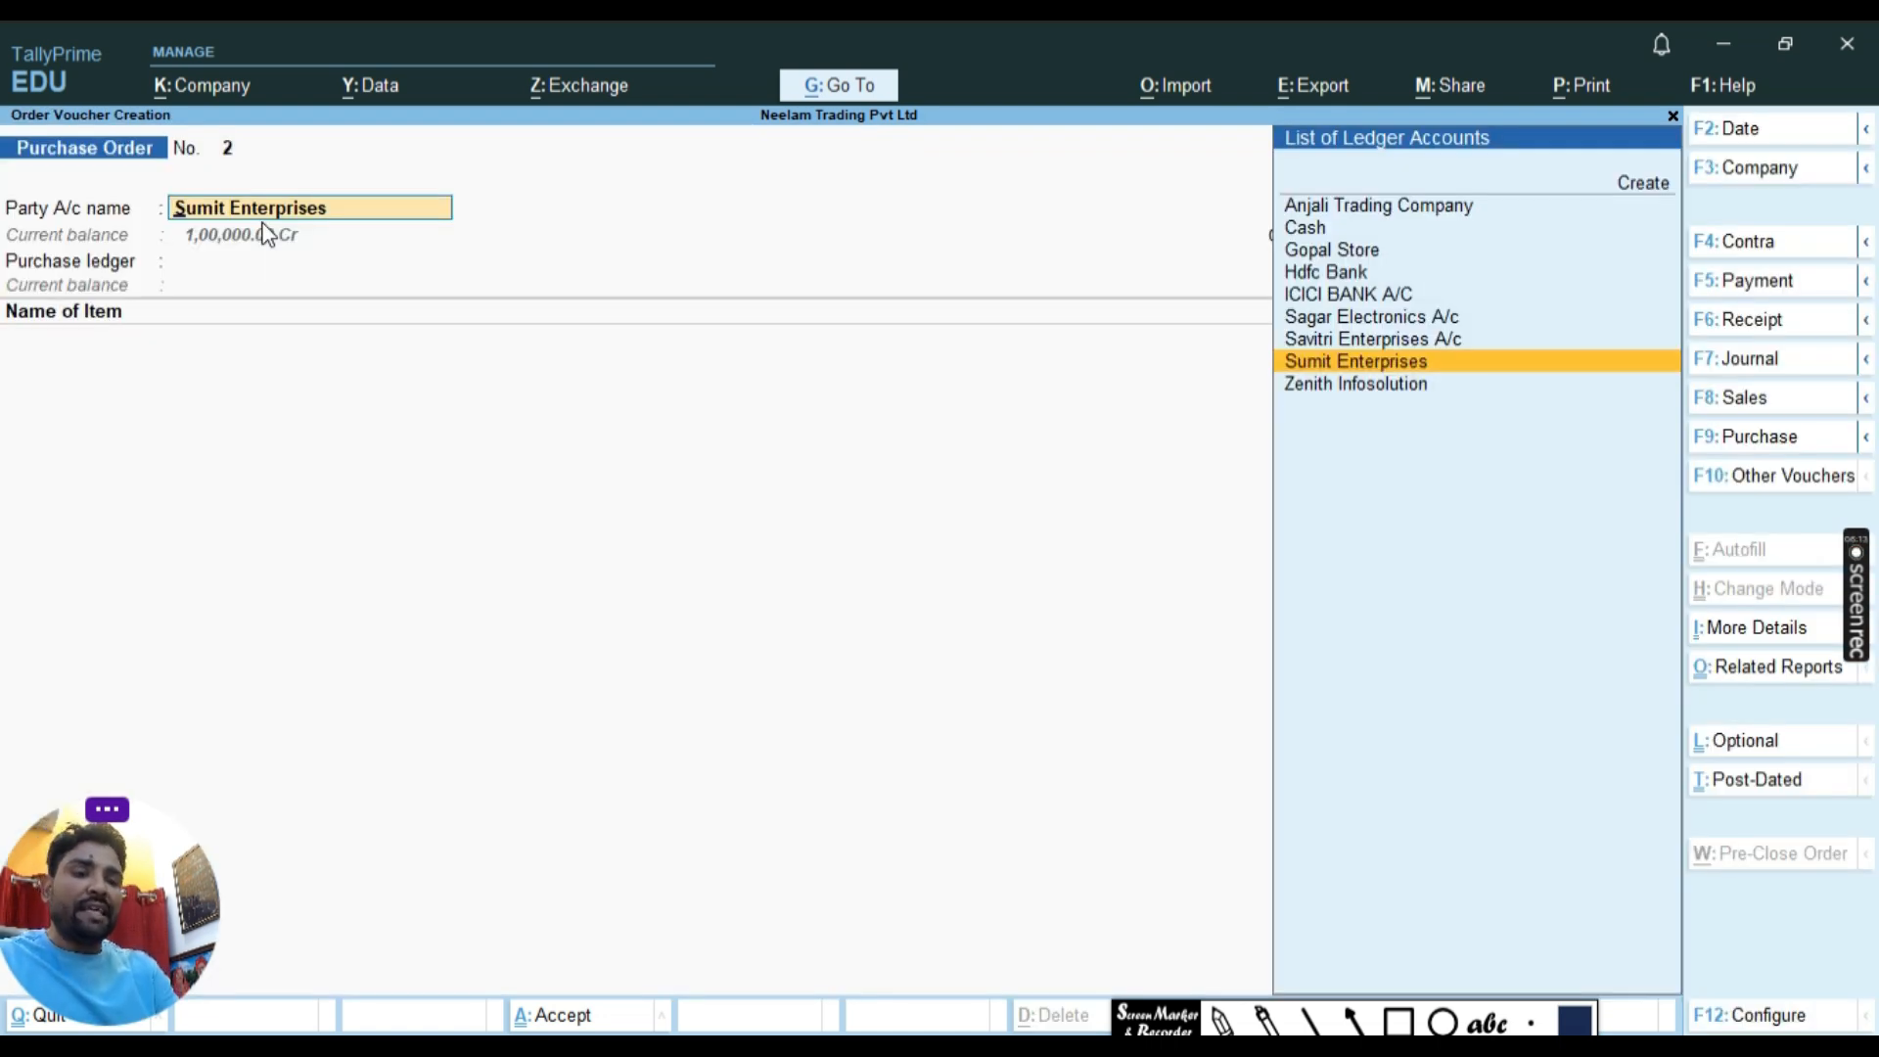
pyautogui.hotkey('ctrl', 'Return')
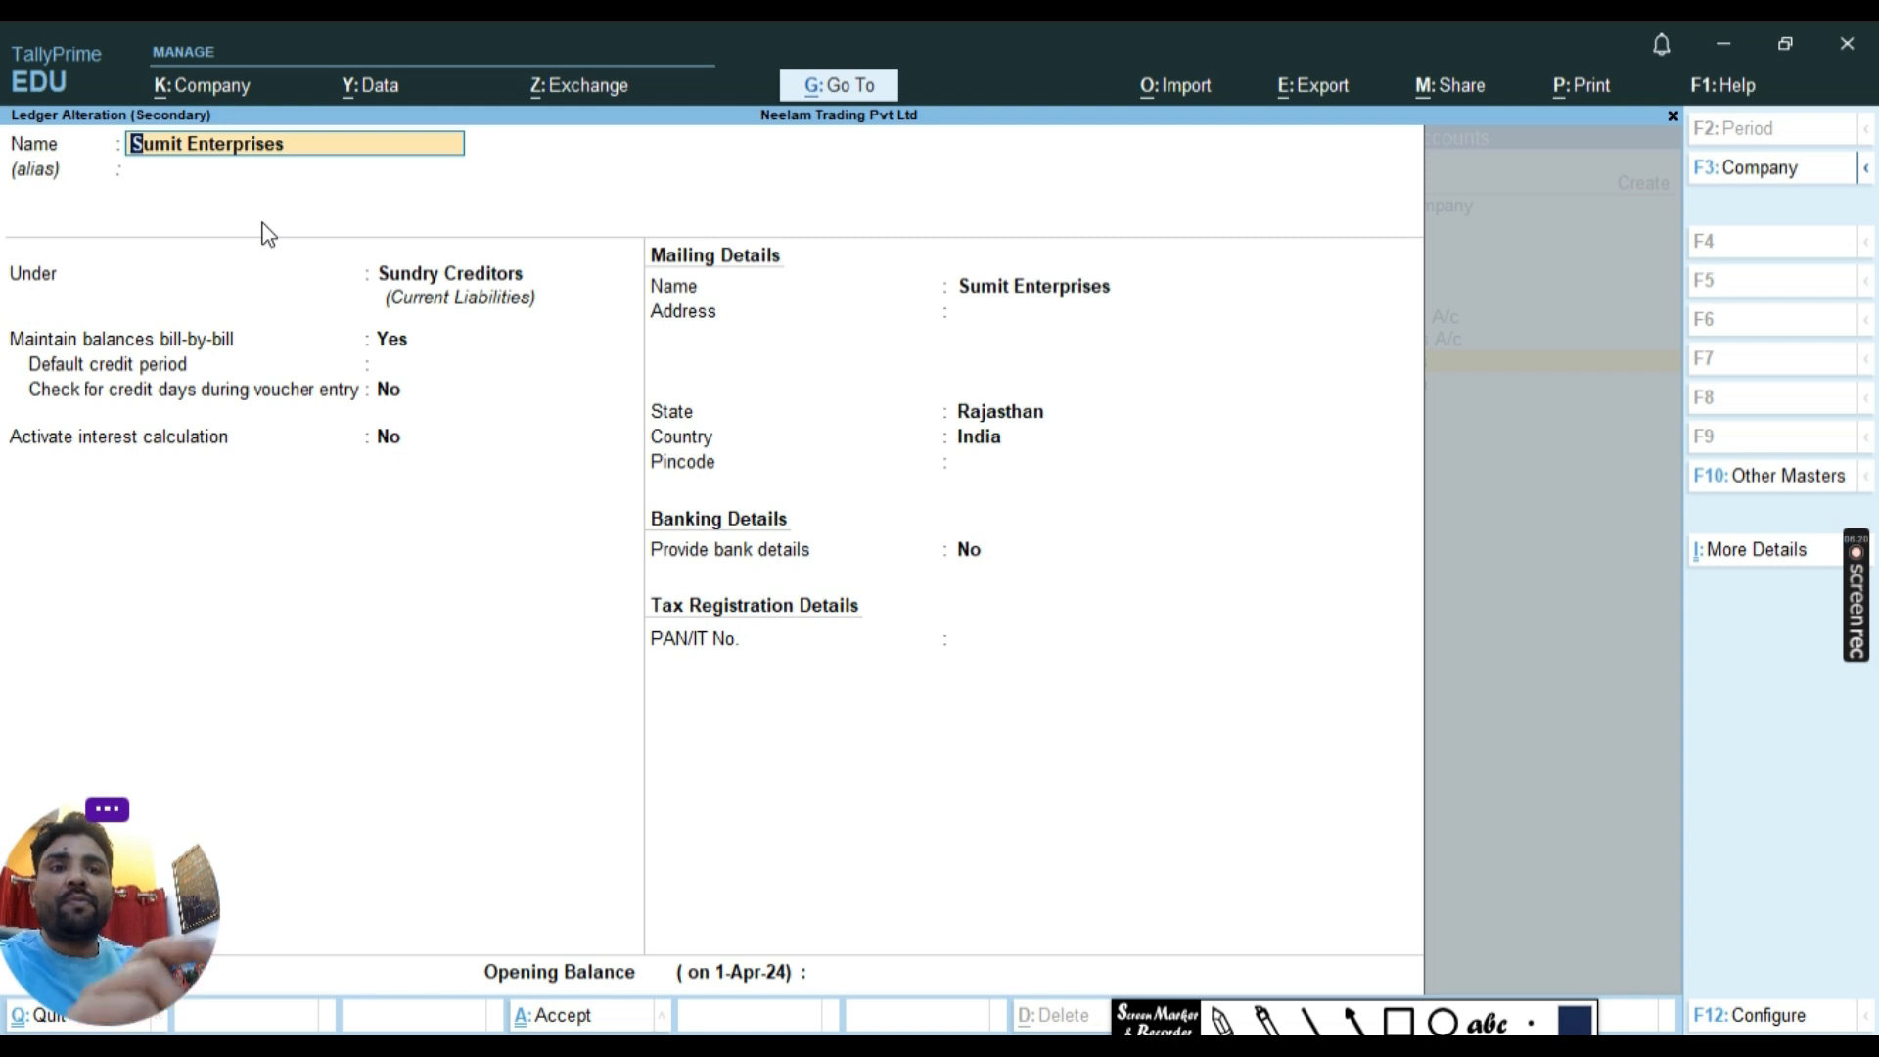
pyautogui.press('Return')
pyautogui.press('Return')
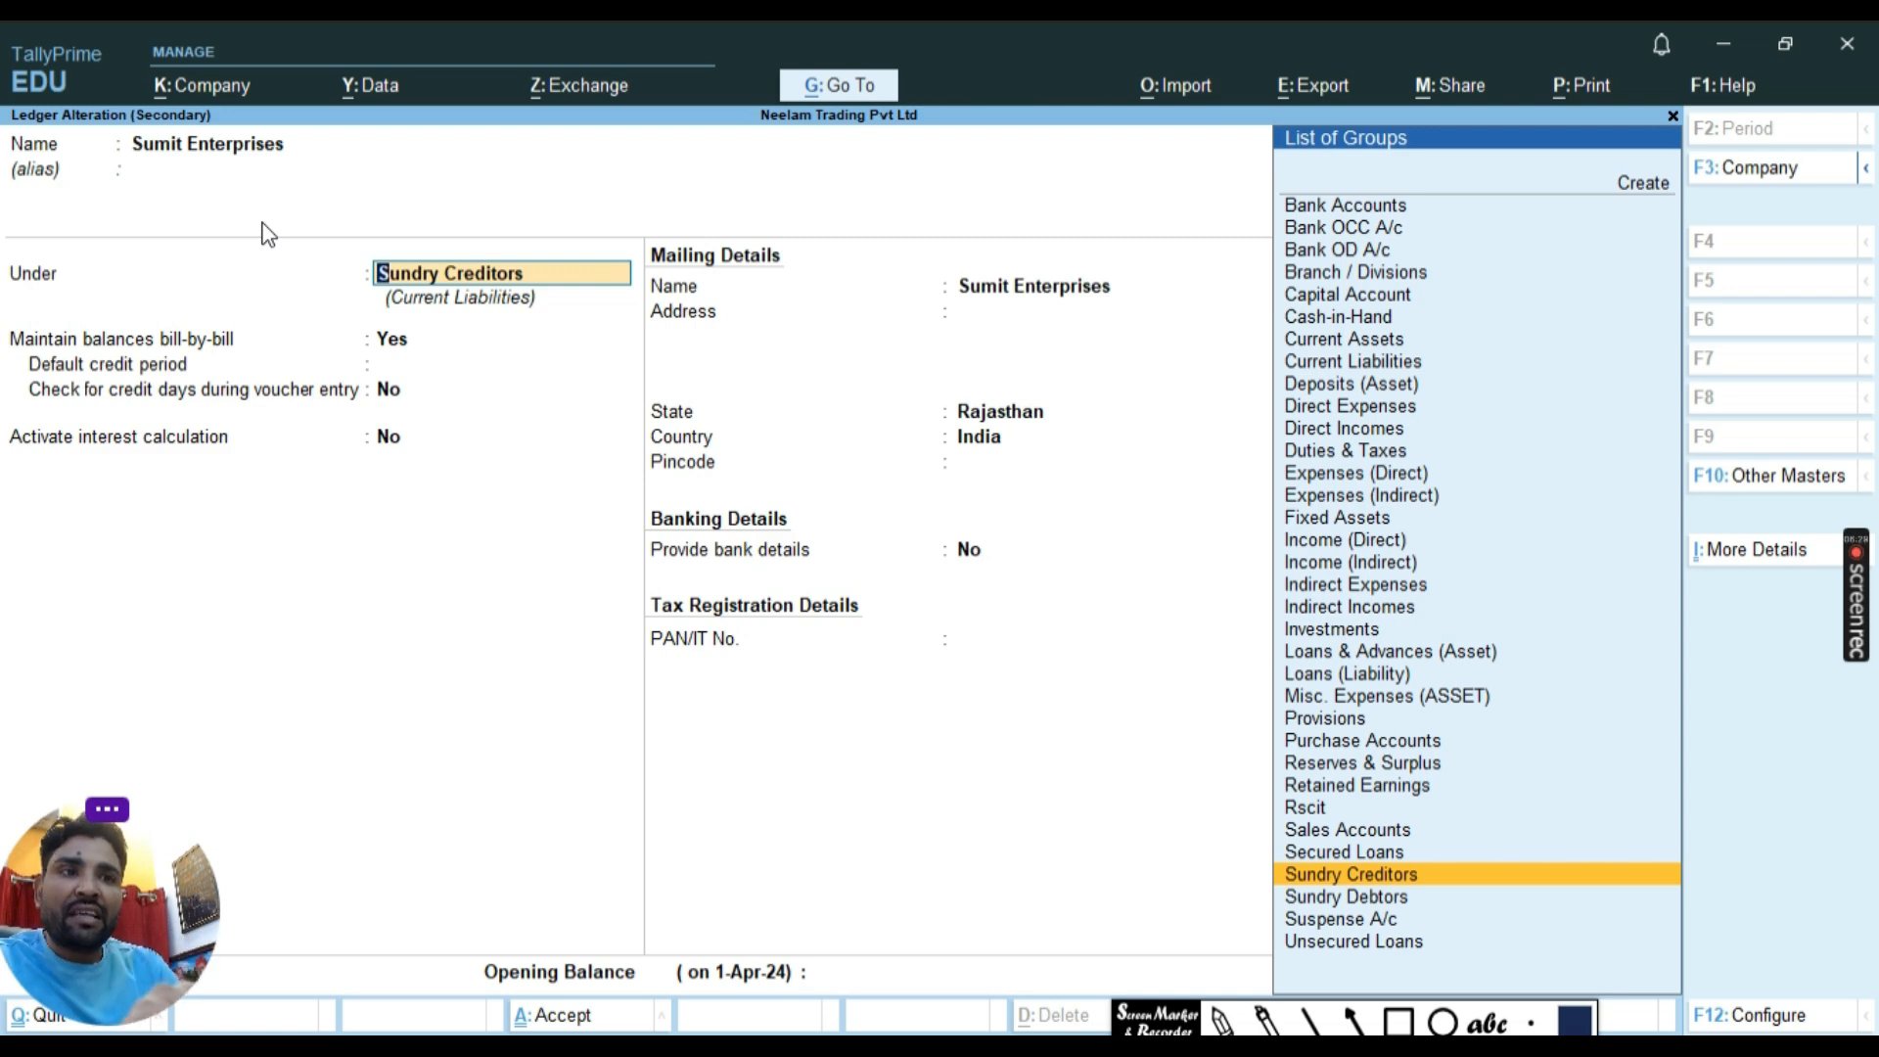
pyautogui.press('Return')
pyautogui.press('Return')
pyautogui.press('Return')
pyautogui.press('Return')
pyautogui.press('Return')
pyautogui.press('Return')
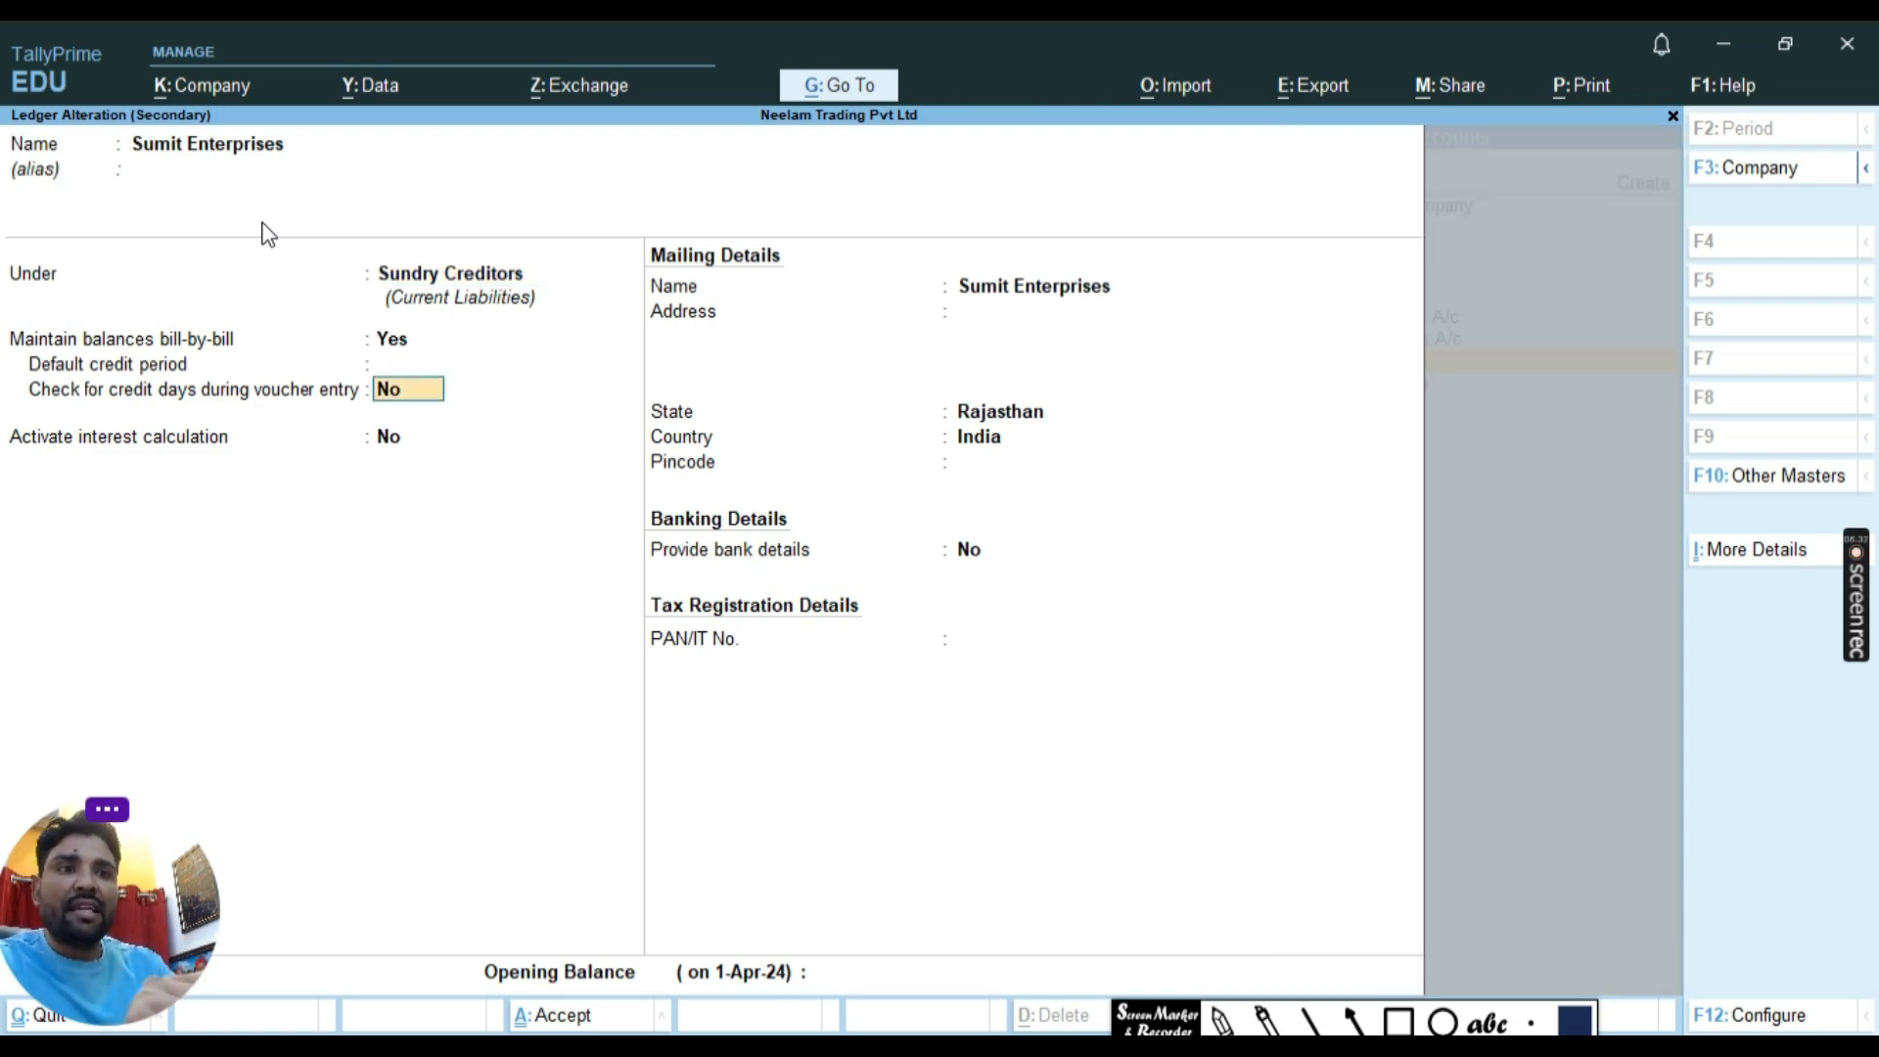
pyautogui.press('Return')
pyautogui.press('Return')
pyautogui.press('Return')
pyautogui.press('Return')
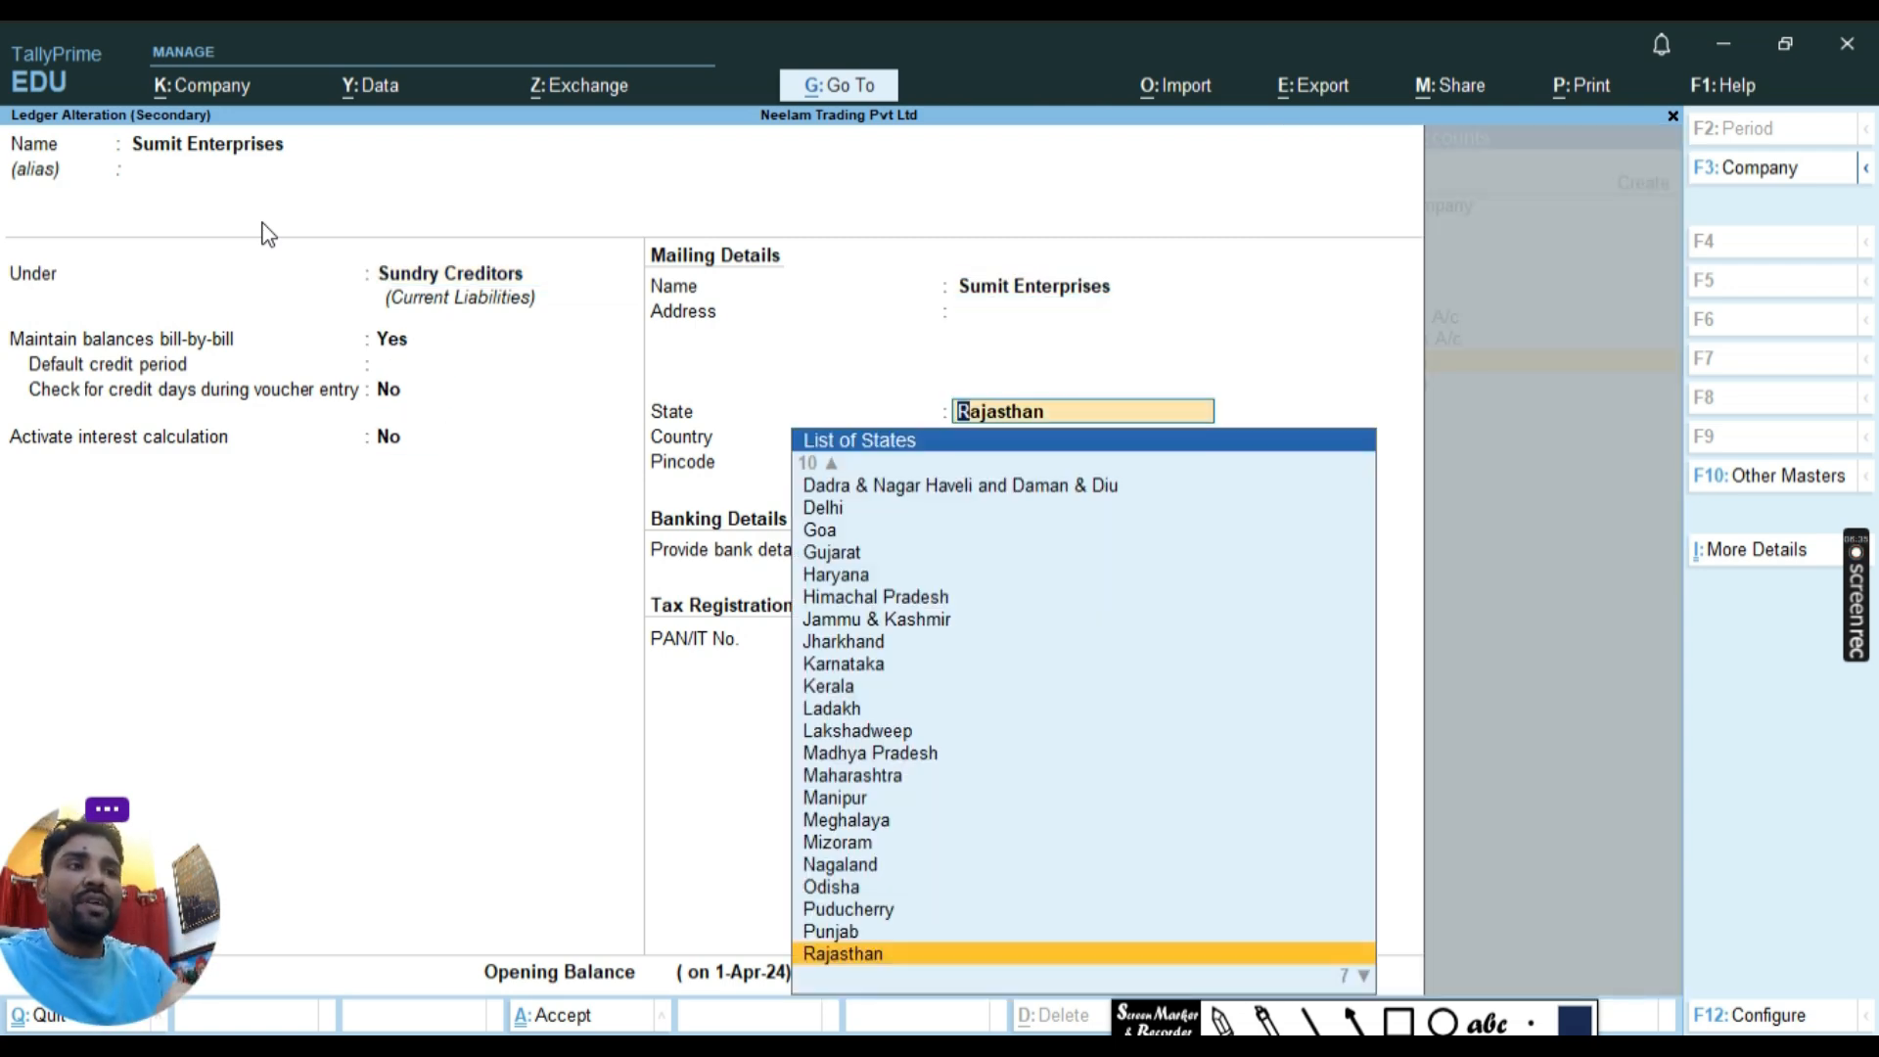
pyautogui.press('Return')
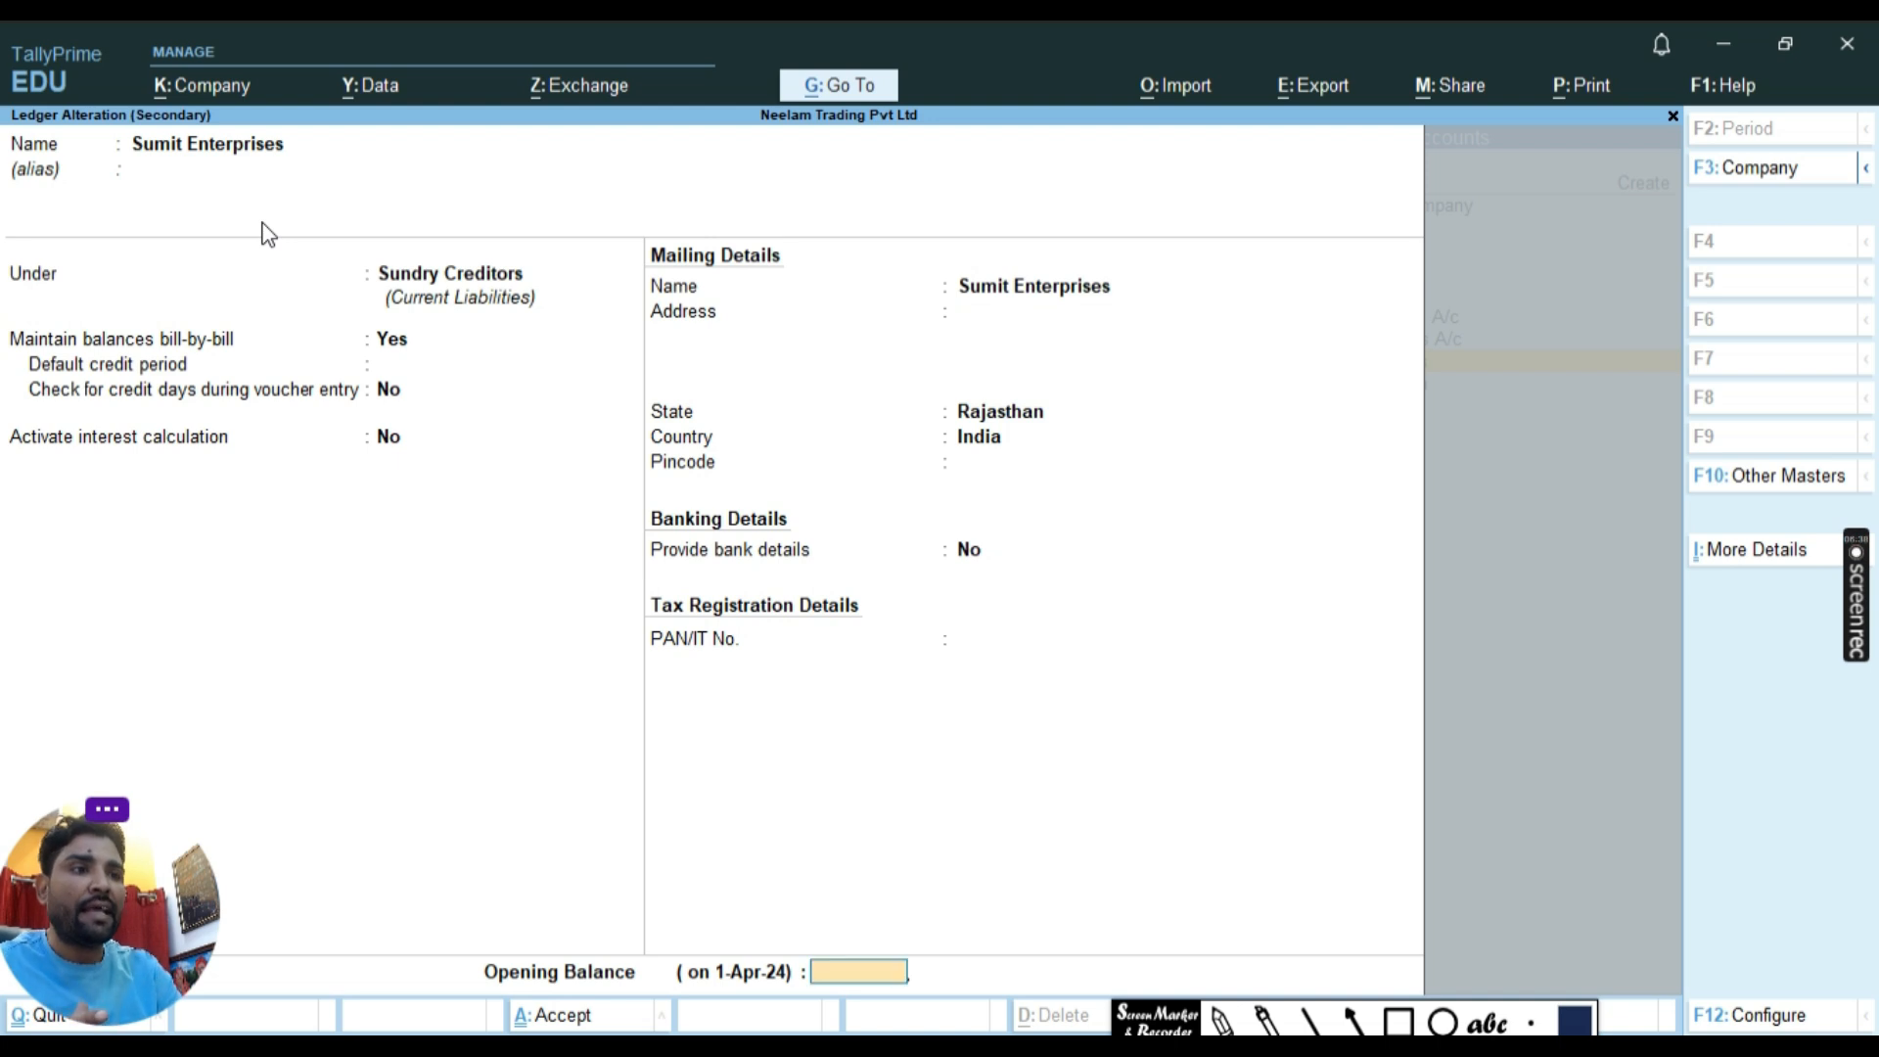
pyautogui.press('Return')
pyautogui.press('Return')
pyautogui.press('Return')
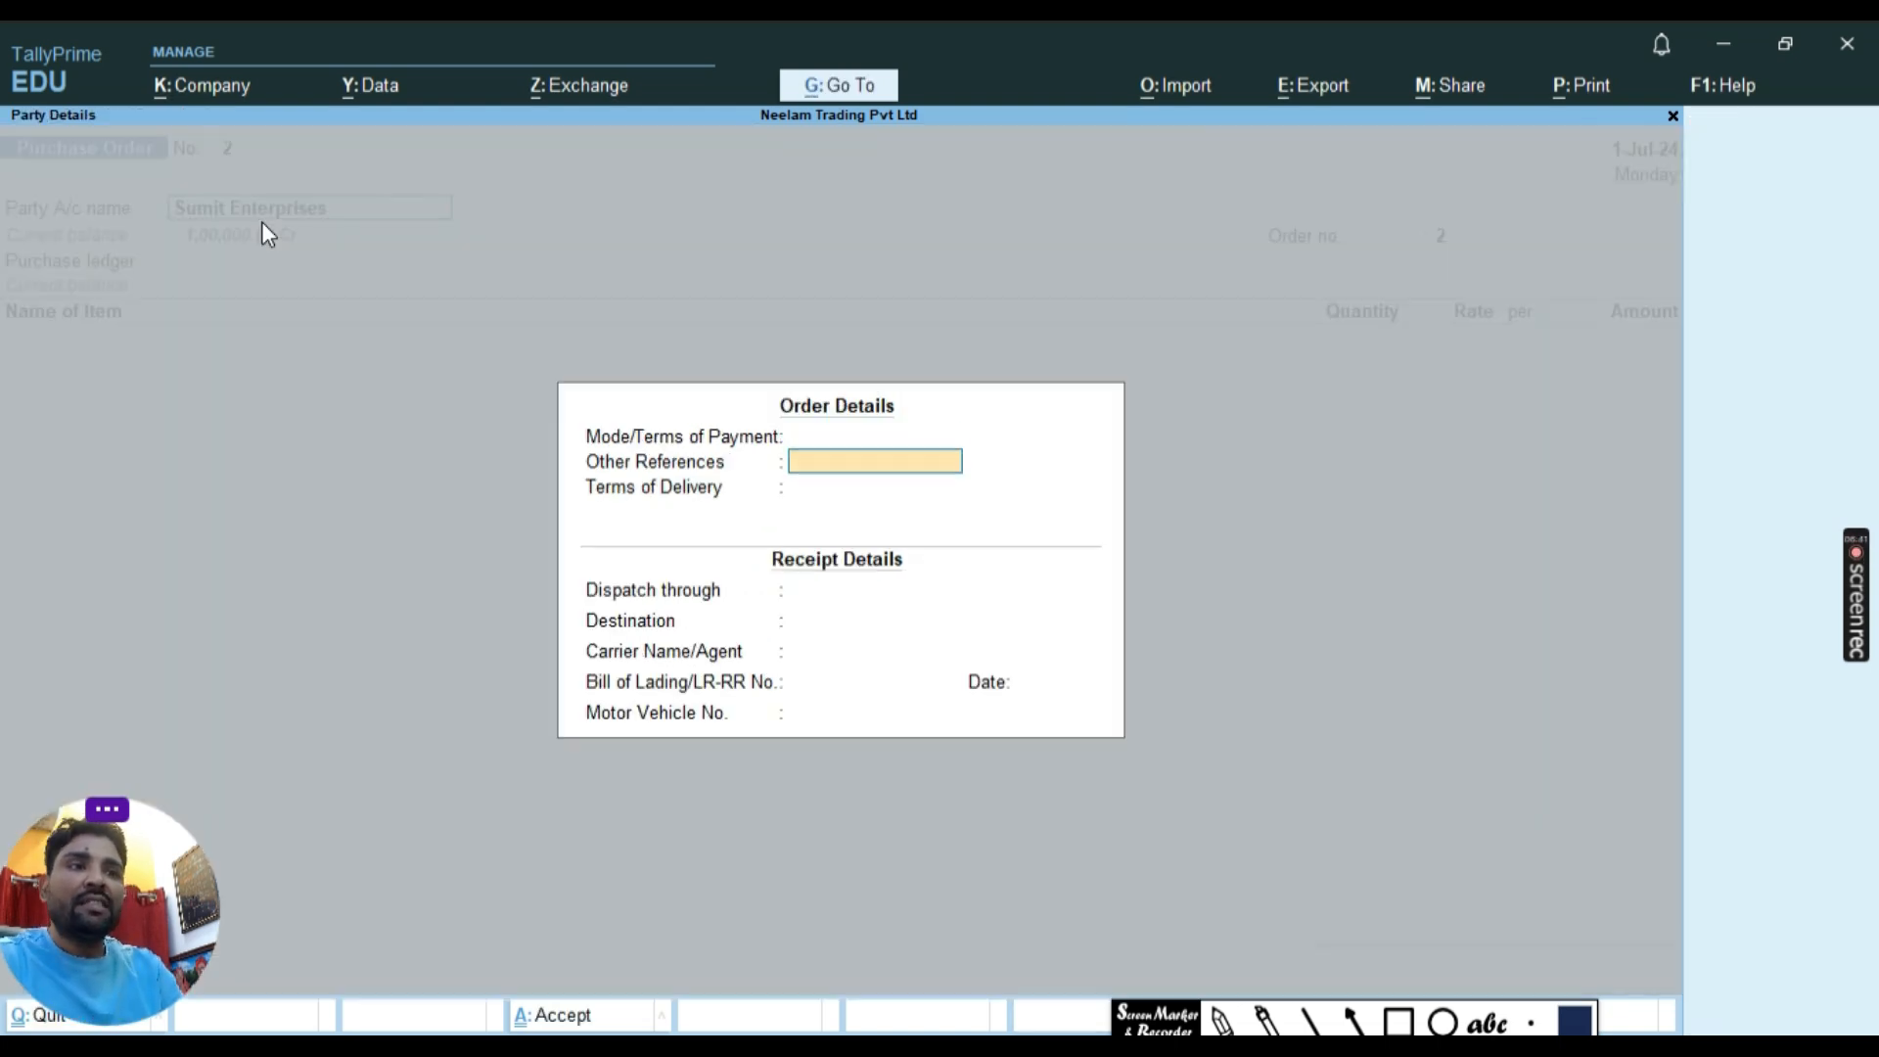
# Examine the Order Details and Receipt Details fields of the party details, from Mode/Terms of Payment to Motor Vehicle No.
pyautogui.press('Return')
pyautogui.press('Return')
pyautogui.press('Return')
pyautogui.press('Return')
pyautogui.press('Return')
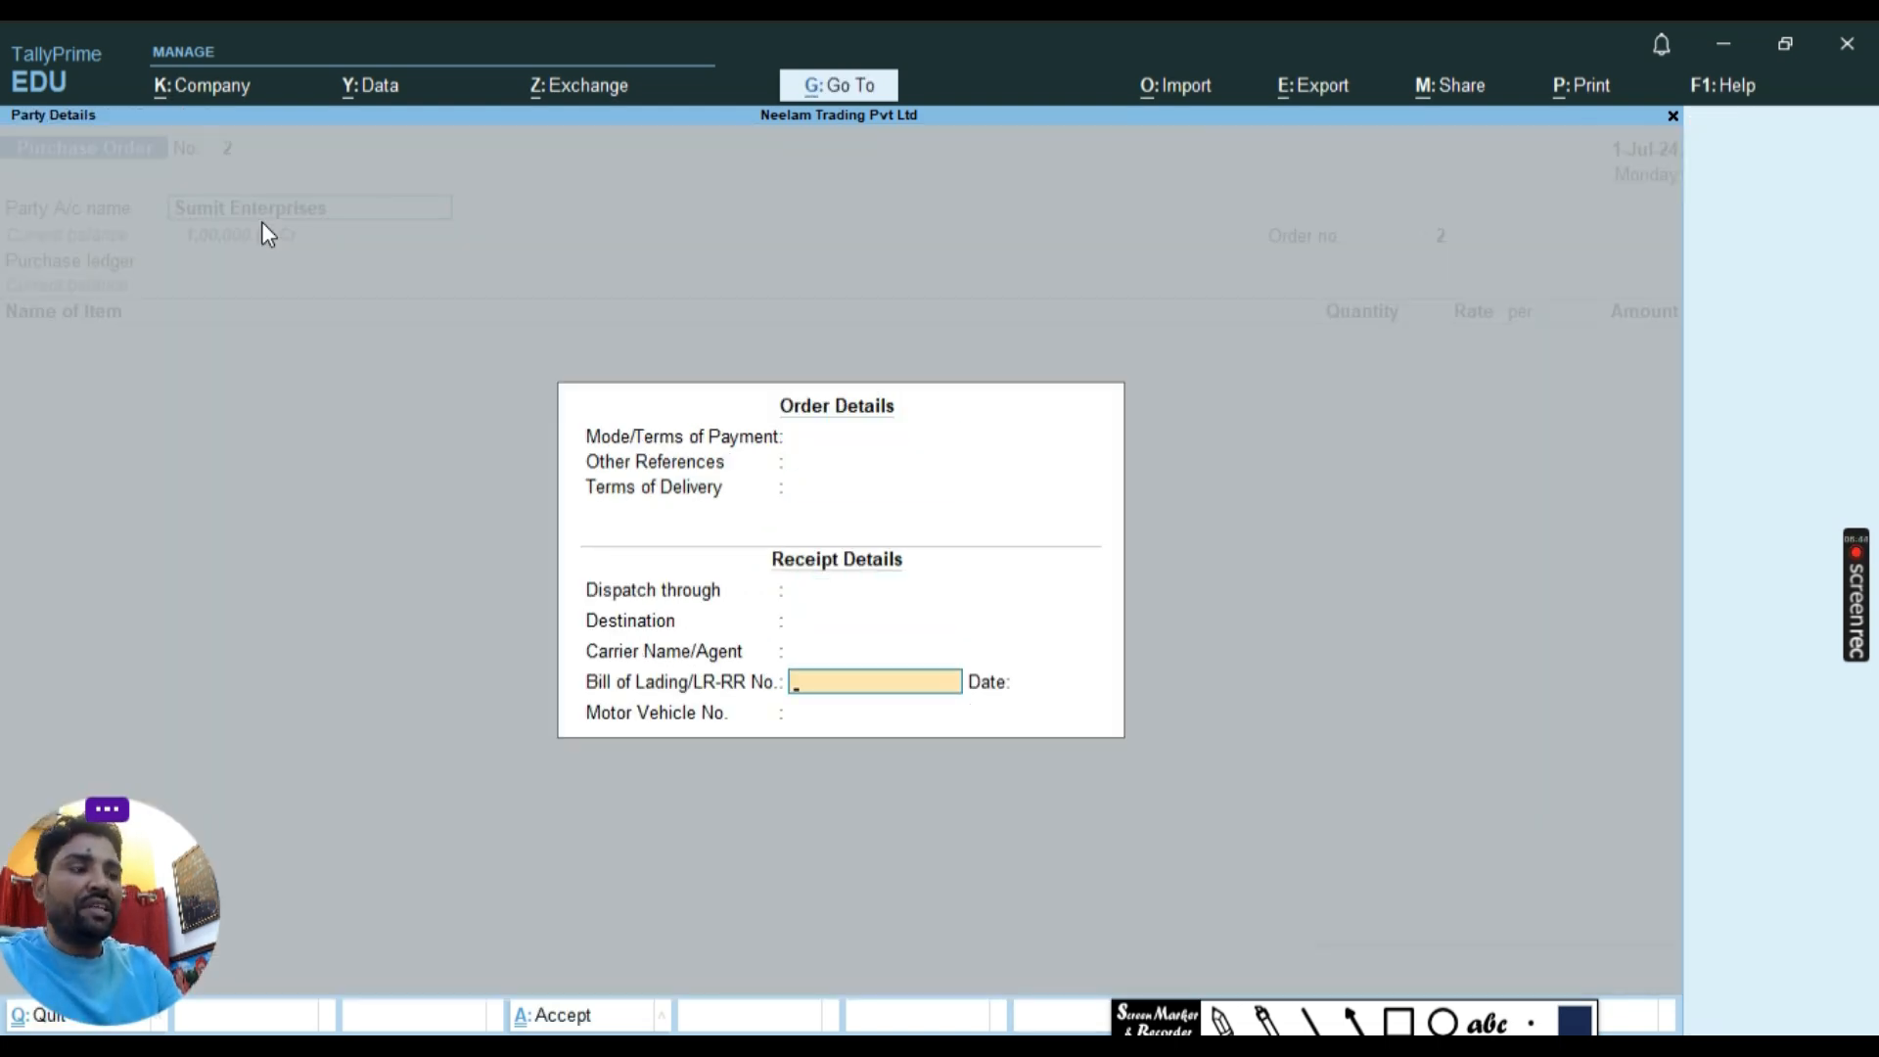
pyautogui.press('Up')
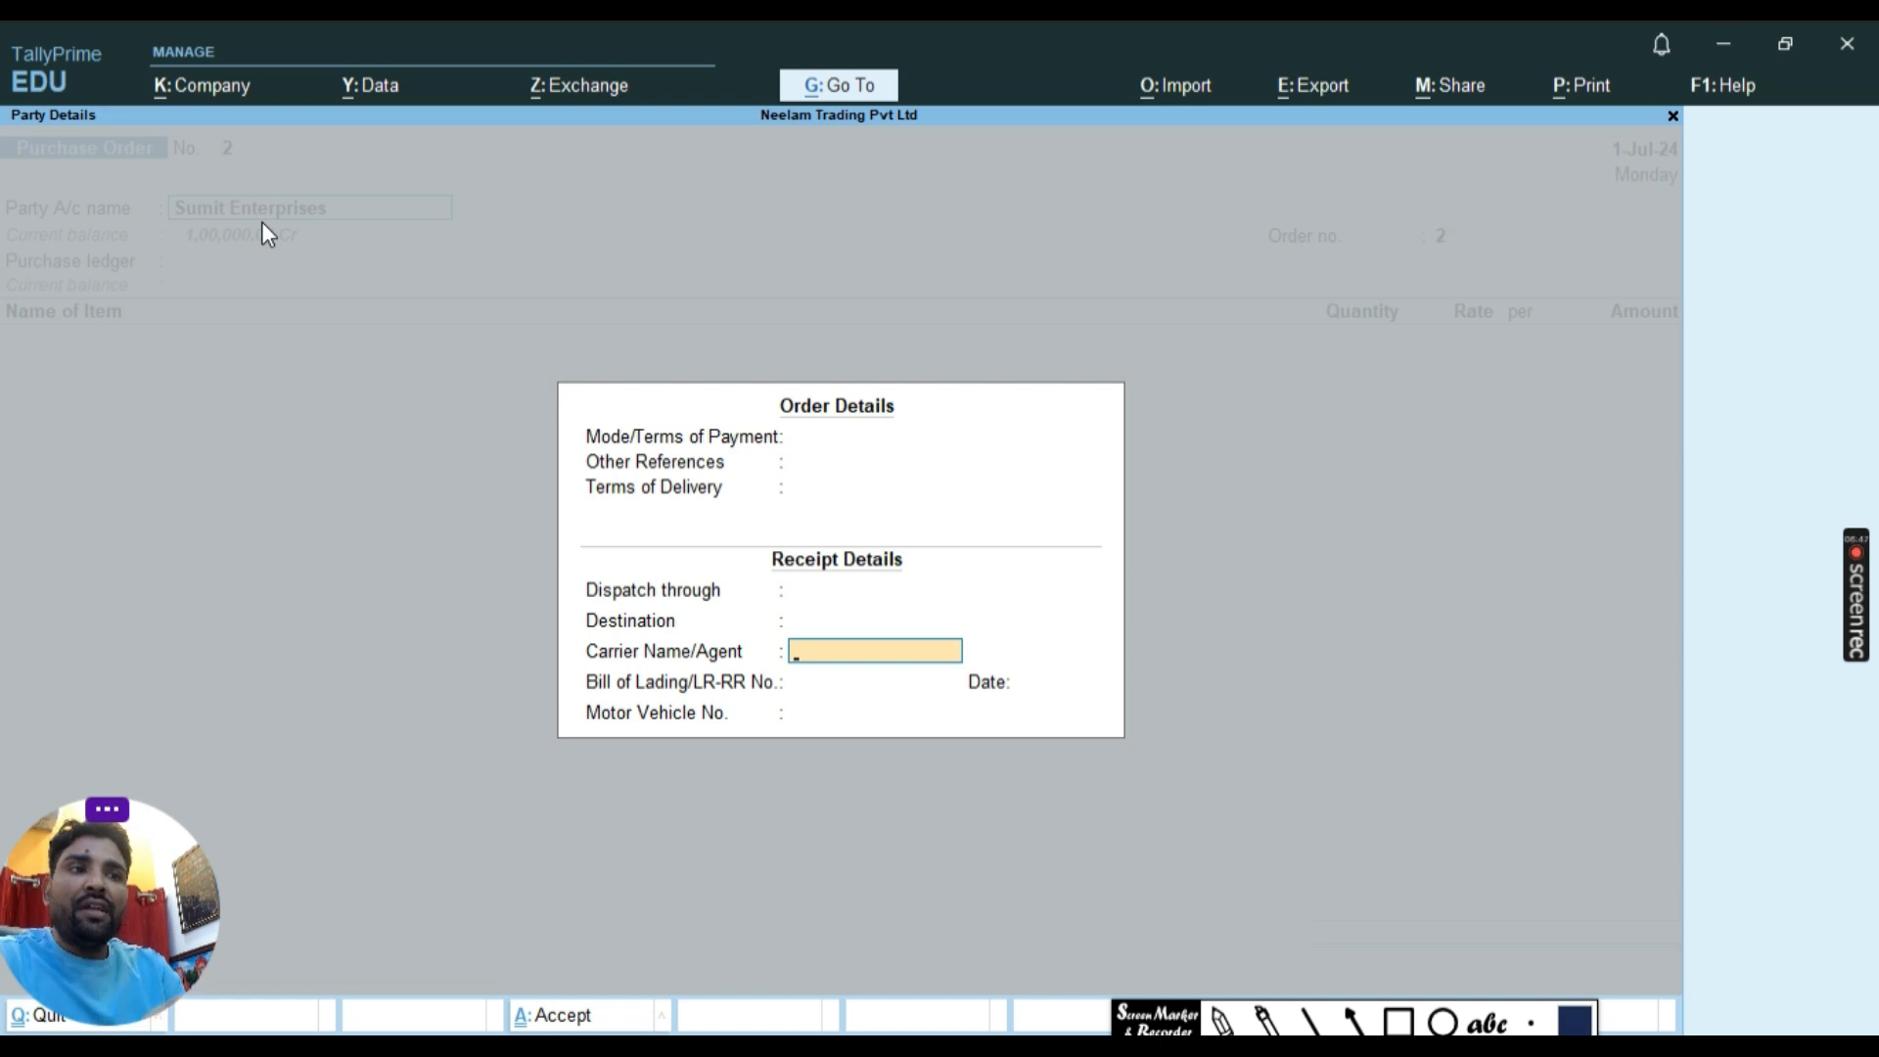
pyautogui.press('Up')
pyautogui.press('Up')
pyautogui.press('Up')
pyautogui.press('Up')
pyautogui.press('Up')
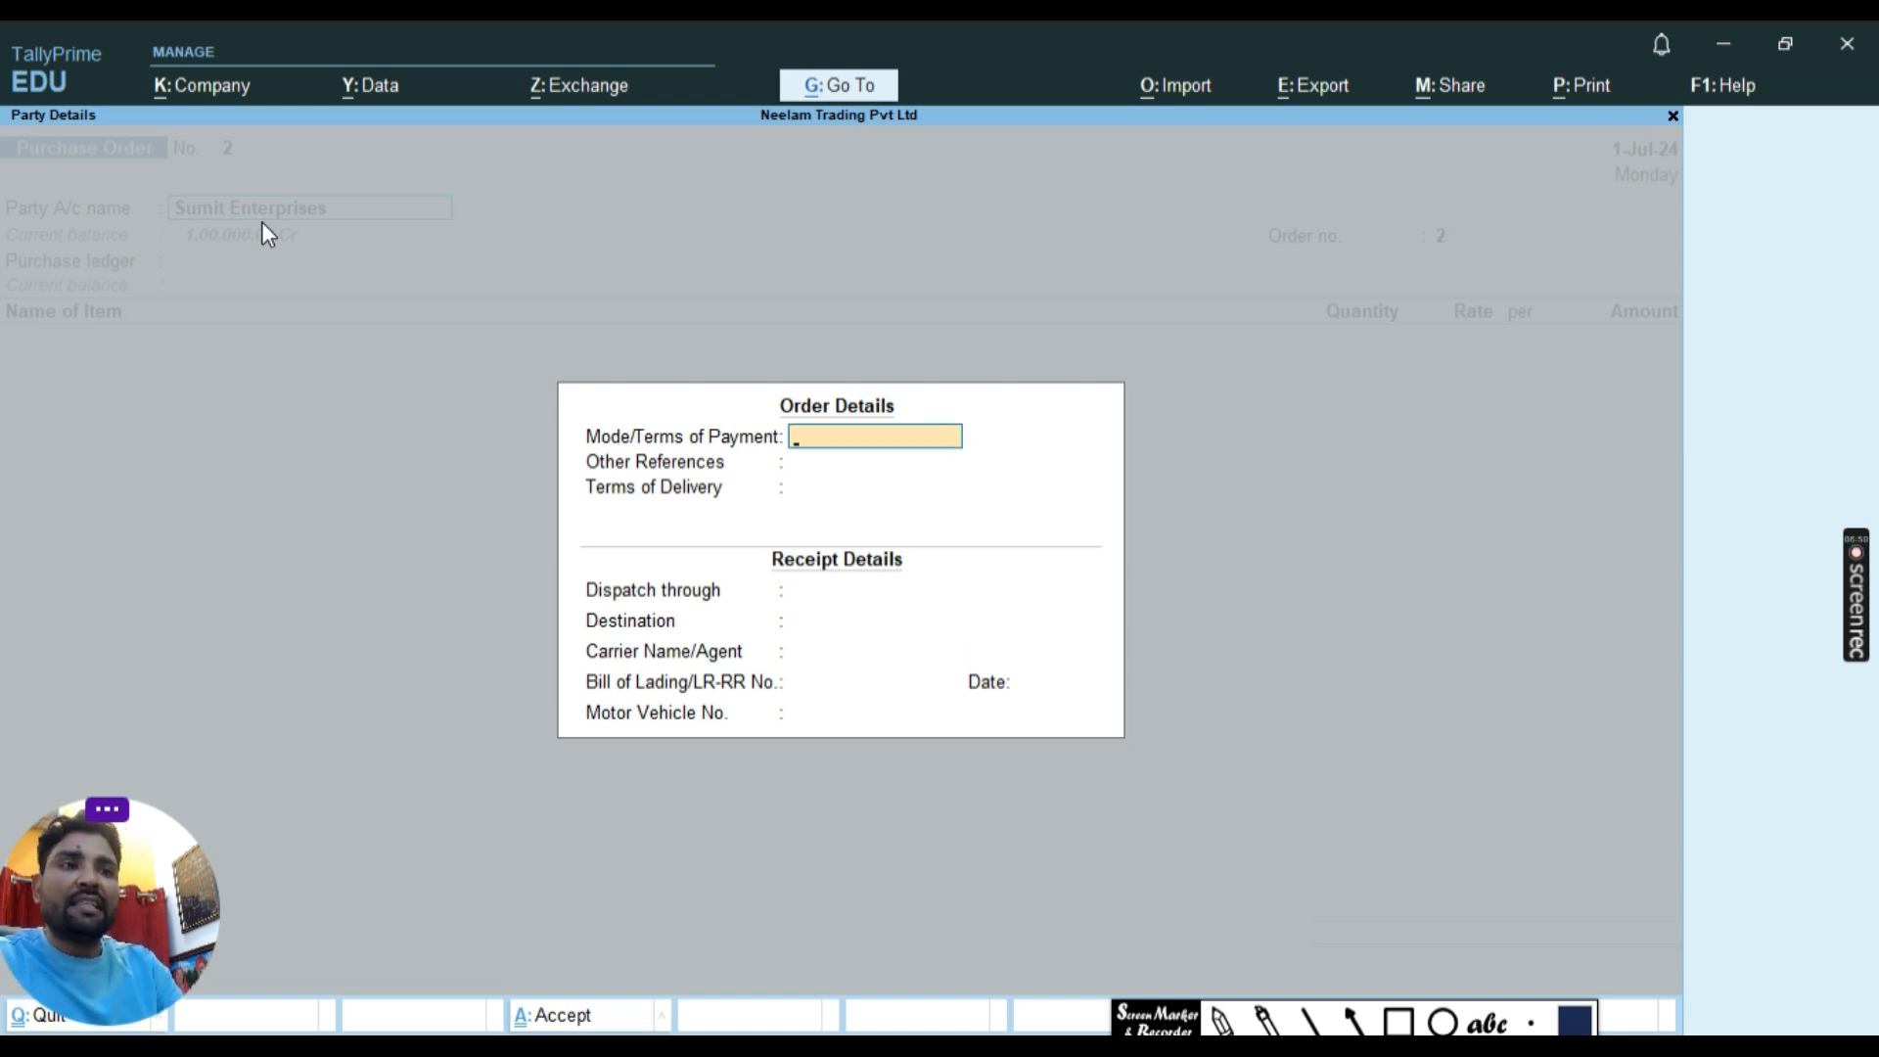
pyautogui.press('Down')
pyautogui.press('Down')
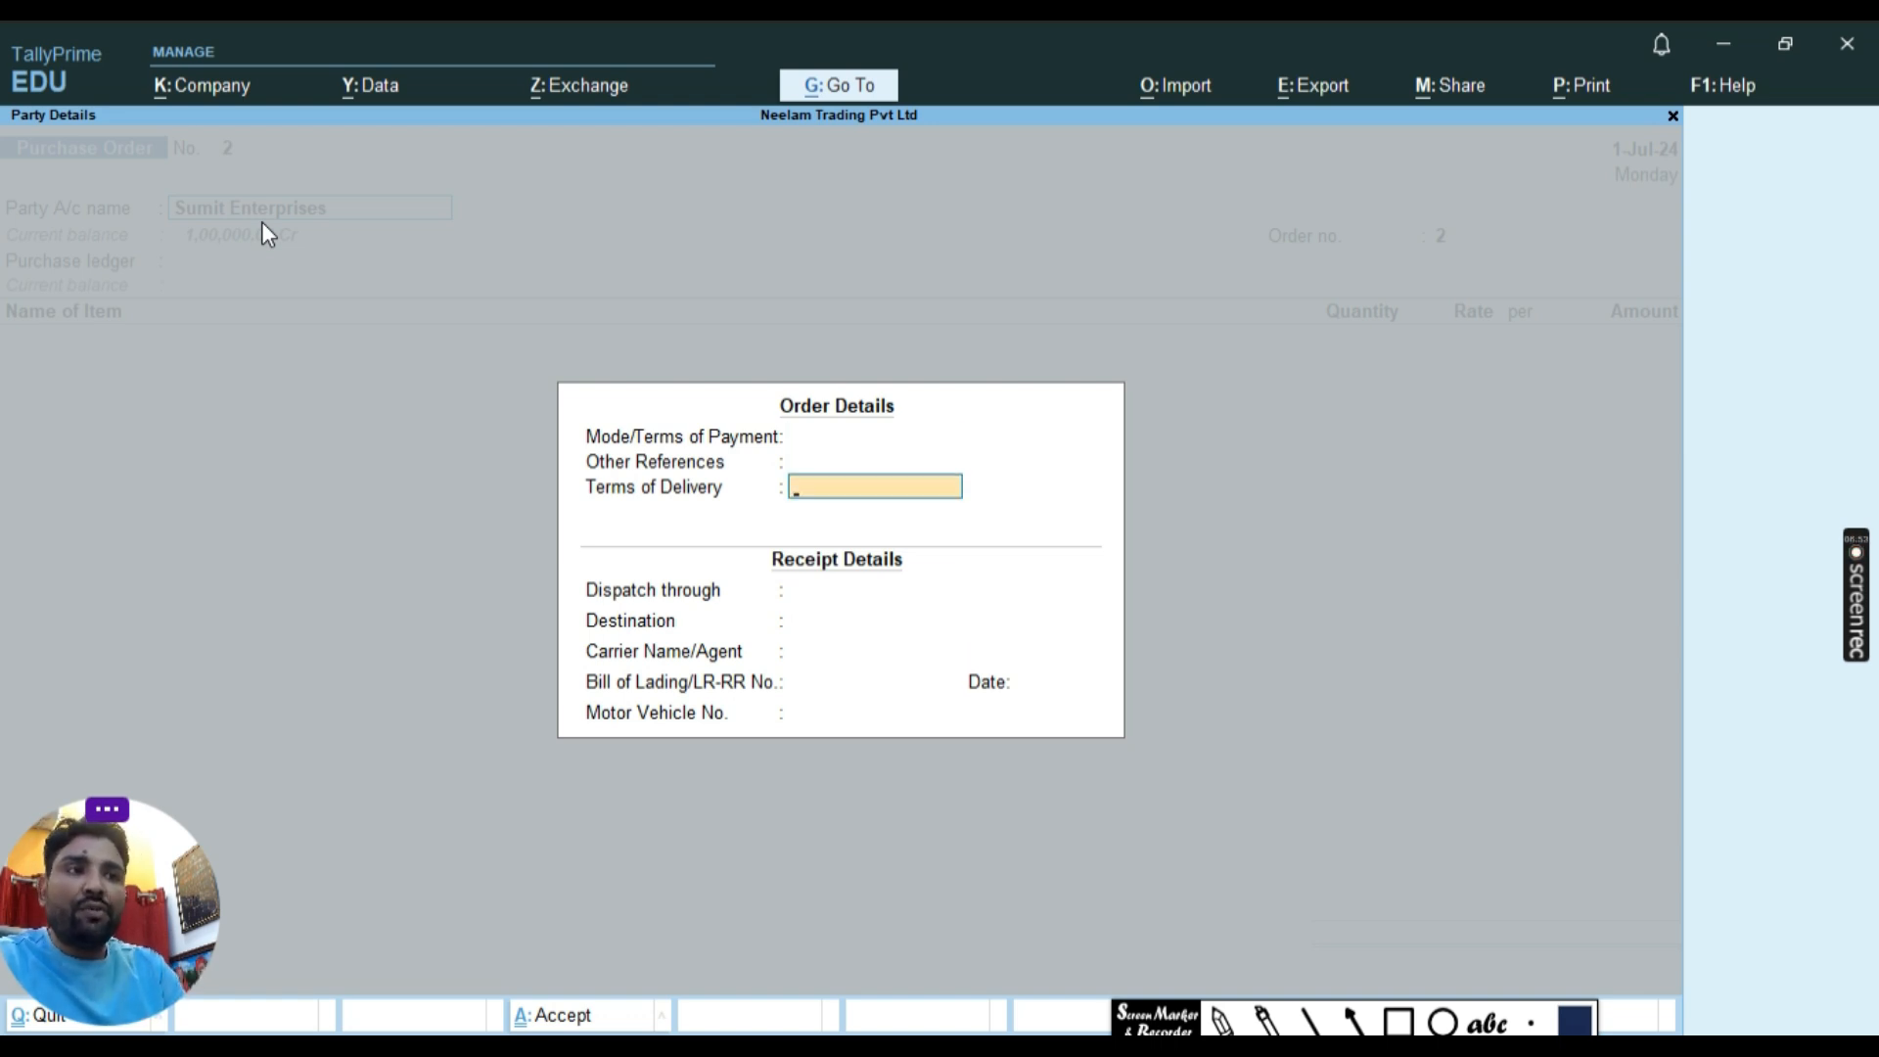
pyautogui.press('Down')
pyautogui.press('Down')
pyautogui.press('Down')
pyautogui.press('Down')
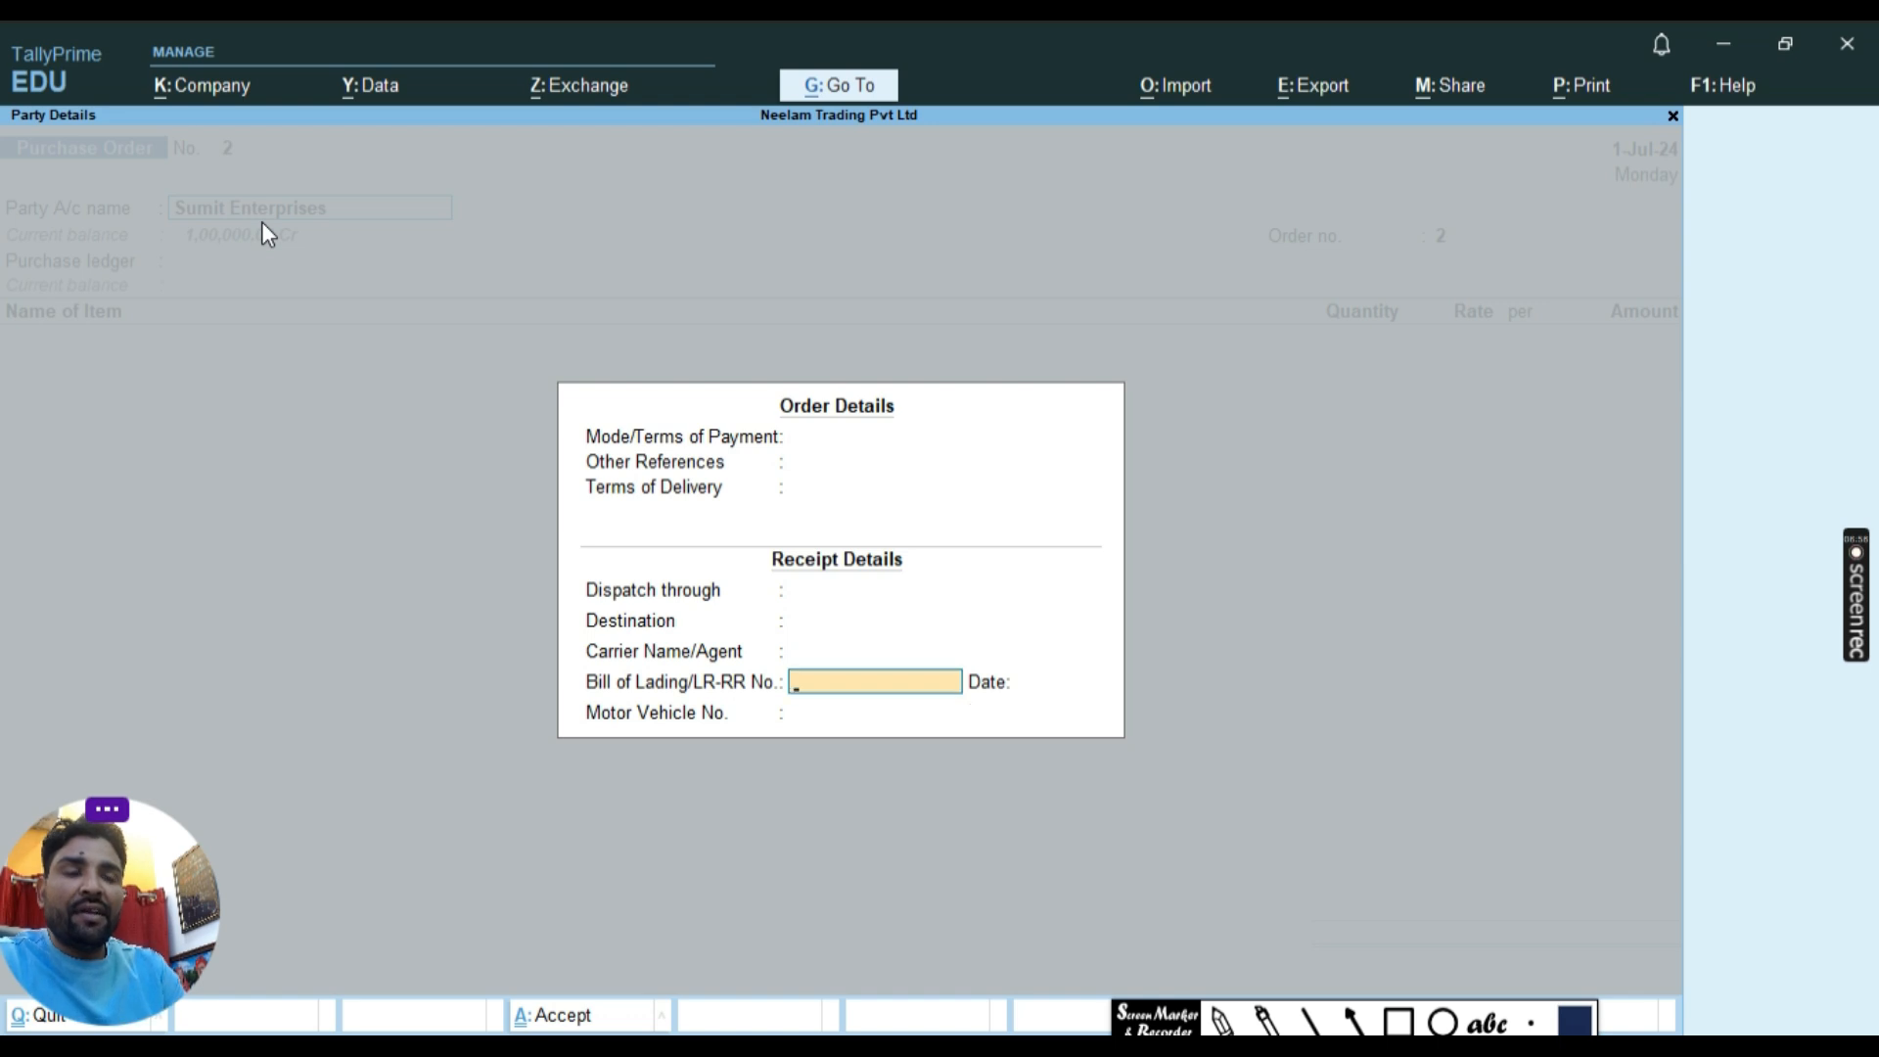
pyautogui.press('Down')
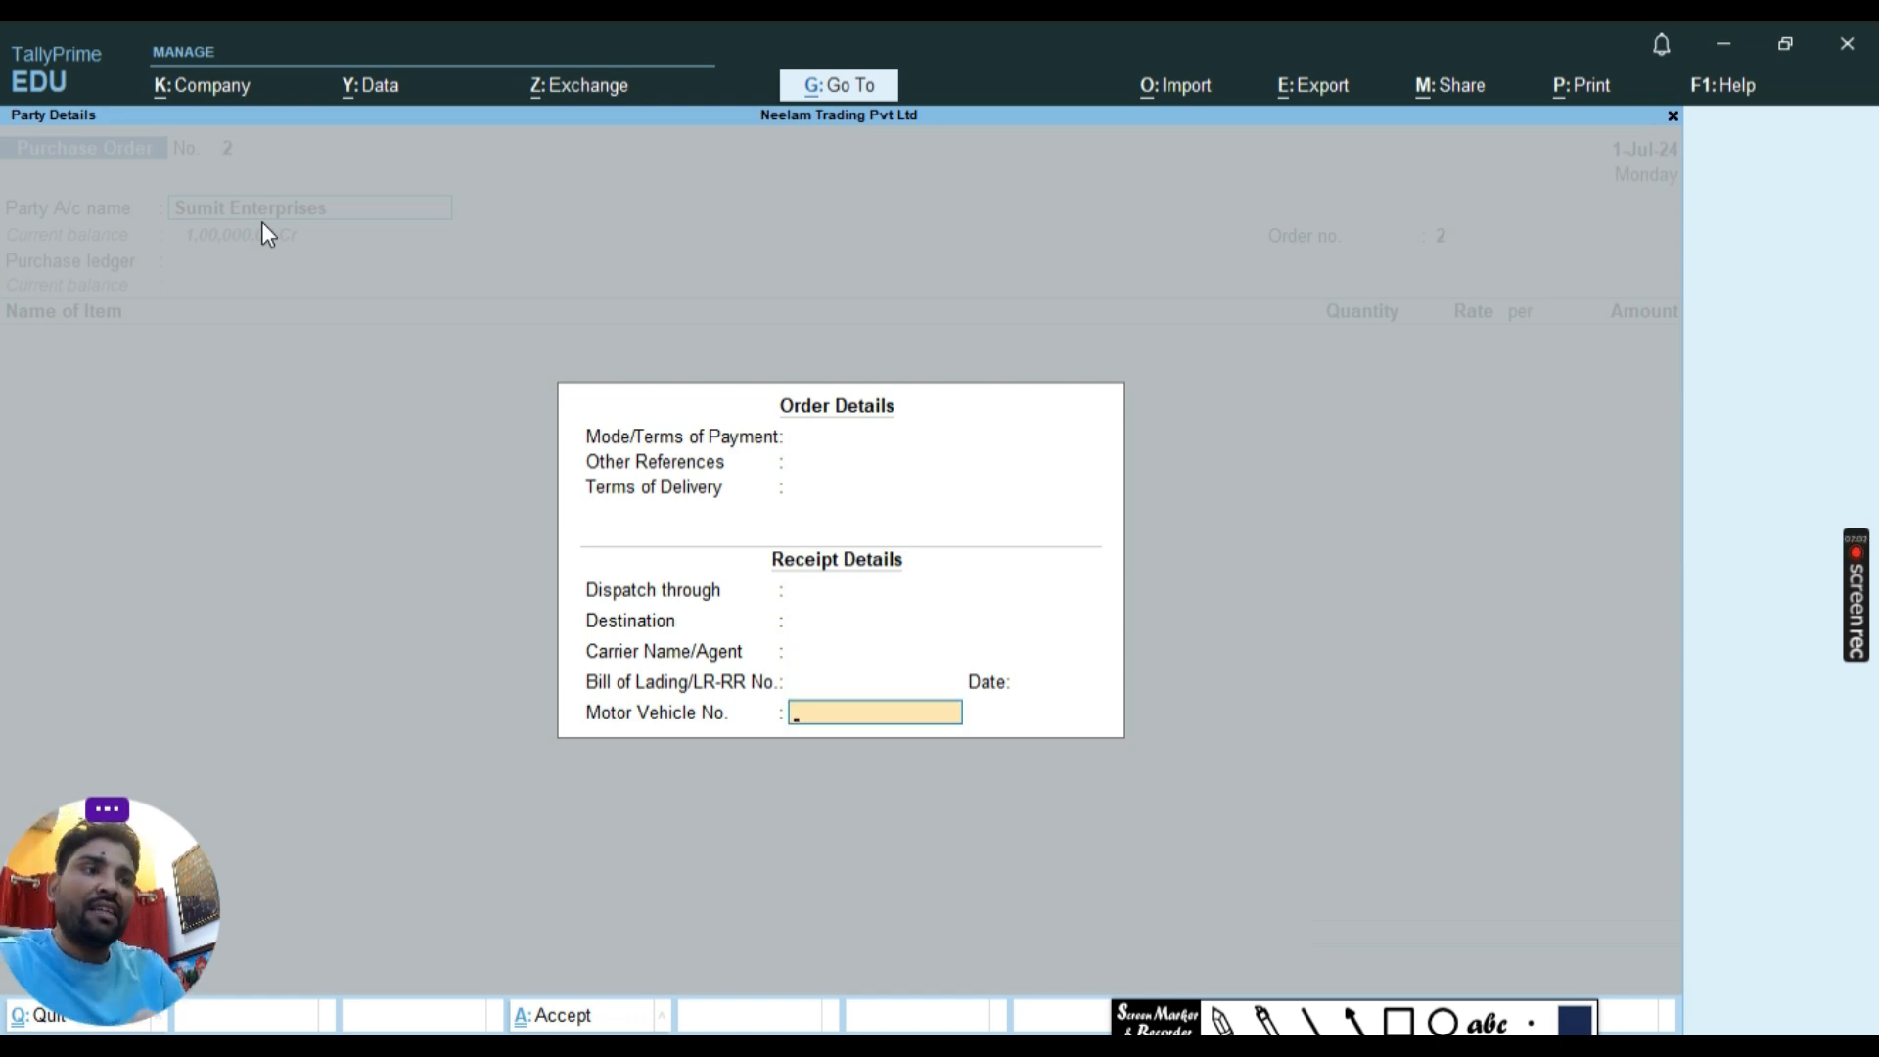
# Accept the party details with the remaining fields blank, keep order number 2, and set the purchase ledger to Purchase A/c.
pyautogui.press('Return')
pyautogui.press('Return')
pyautogui.press('Return')
pyautogui.press('Return')
pyautogui.press('Return')
pyautogui.press('Return')
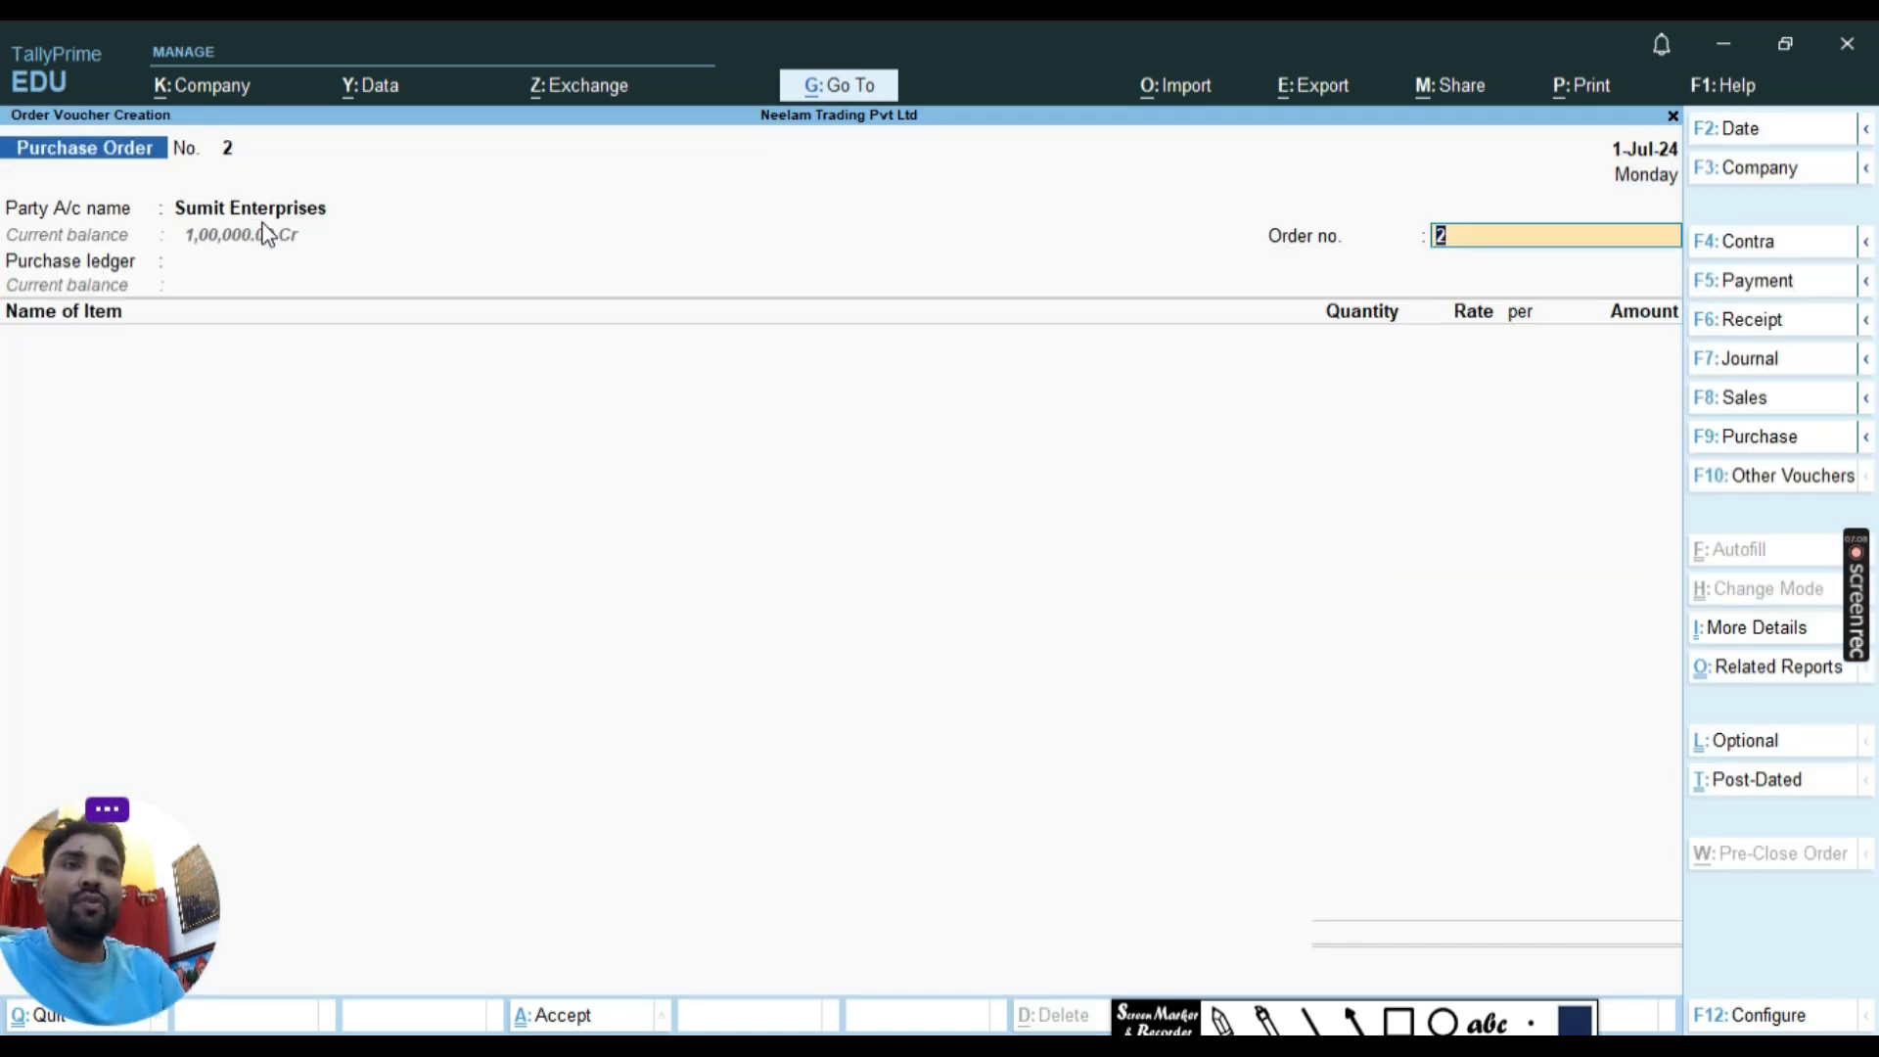
pyautogui.press('Return')
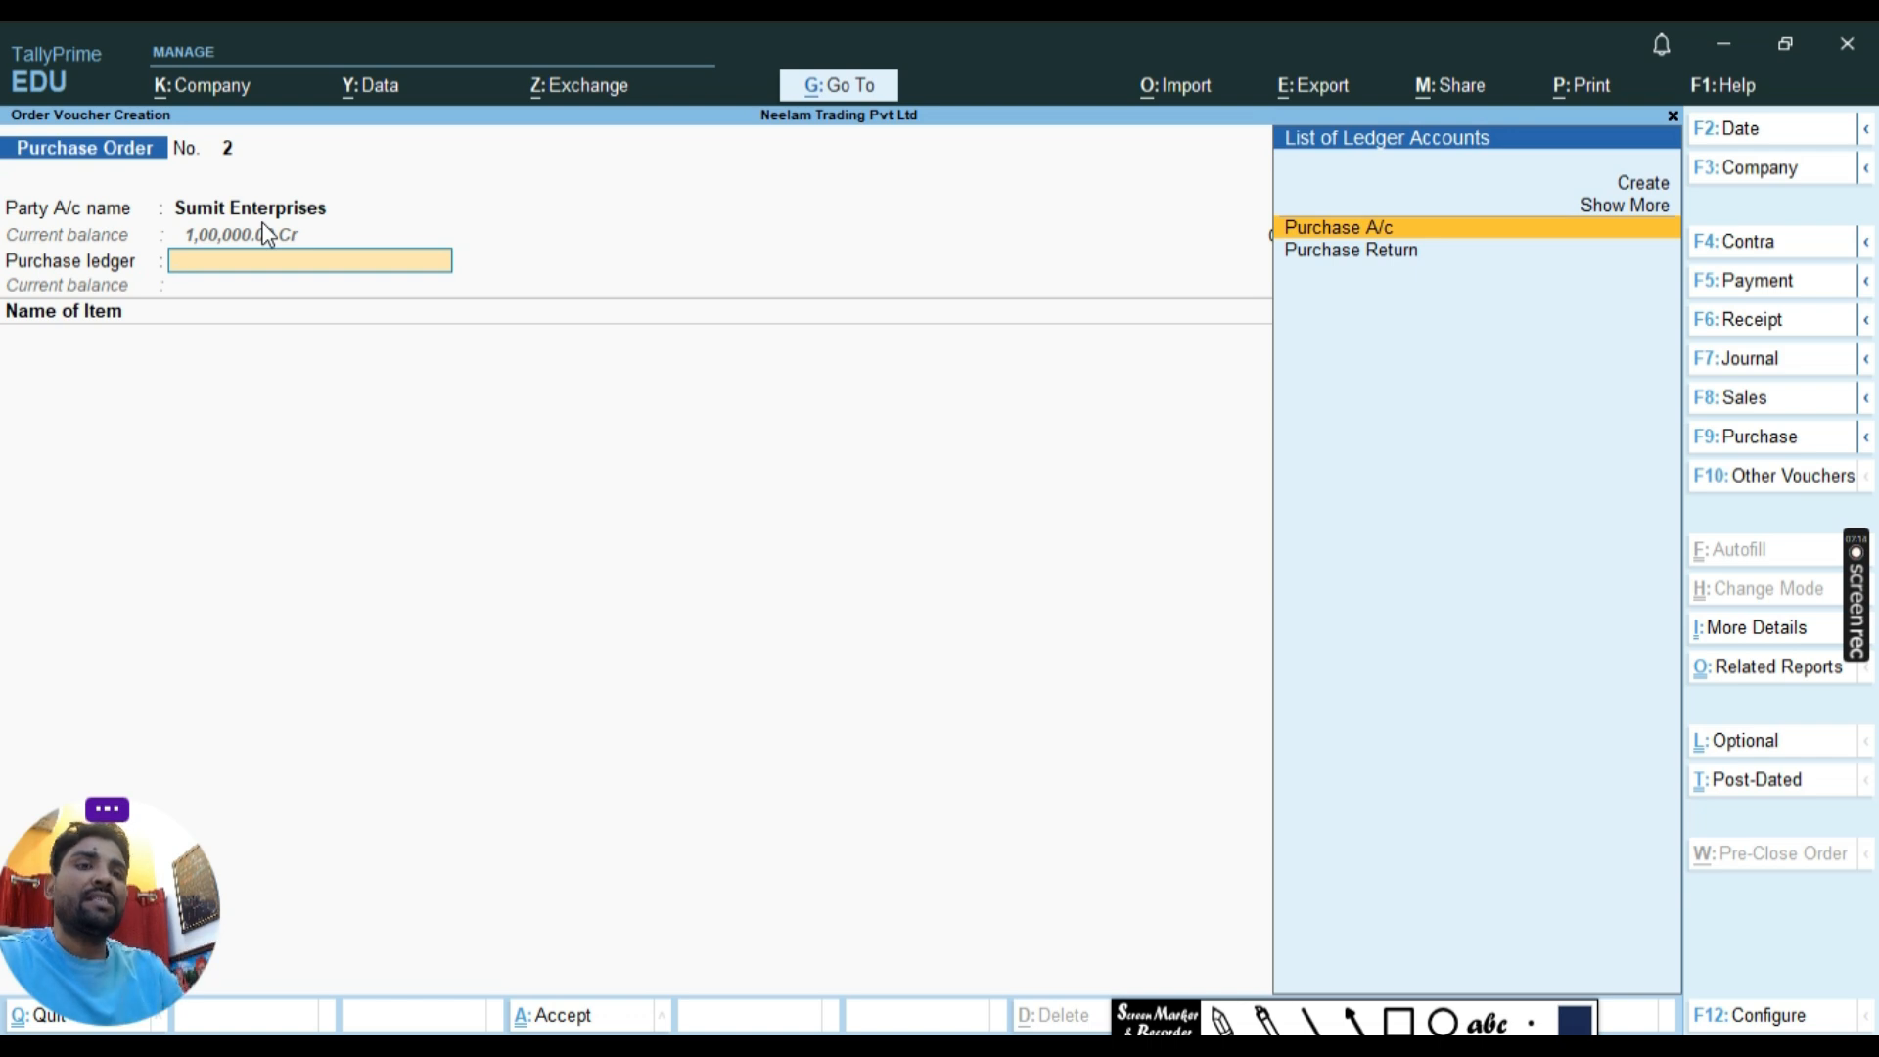
pyautogui.press('Return')
# Open the Purchase A/c ledger from the purchase ledger field, go through its group and other settings, and accept it without edits.
pyautogui.press('BackSpace')
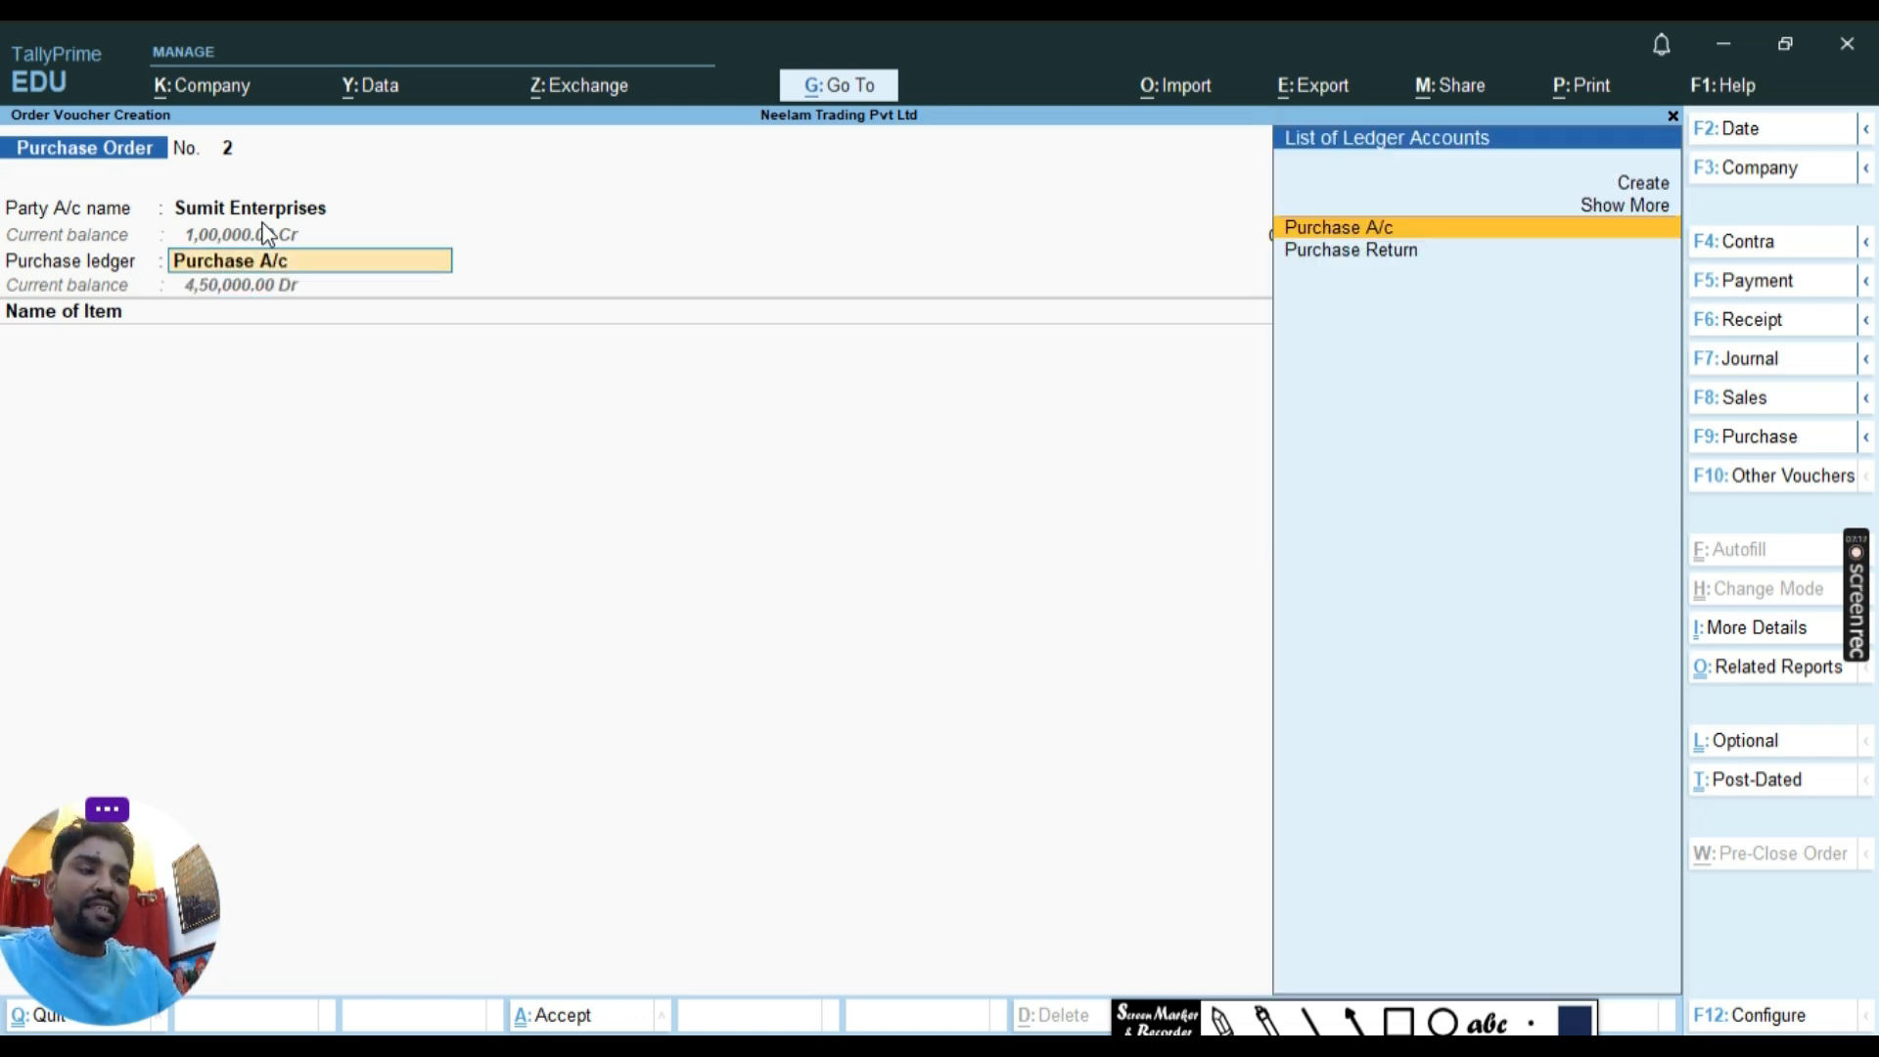
pyautogui.press('ctrl')
pyautogui.hotkey('ctrl', 'Return')
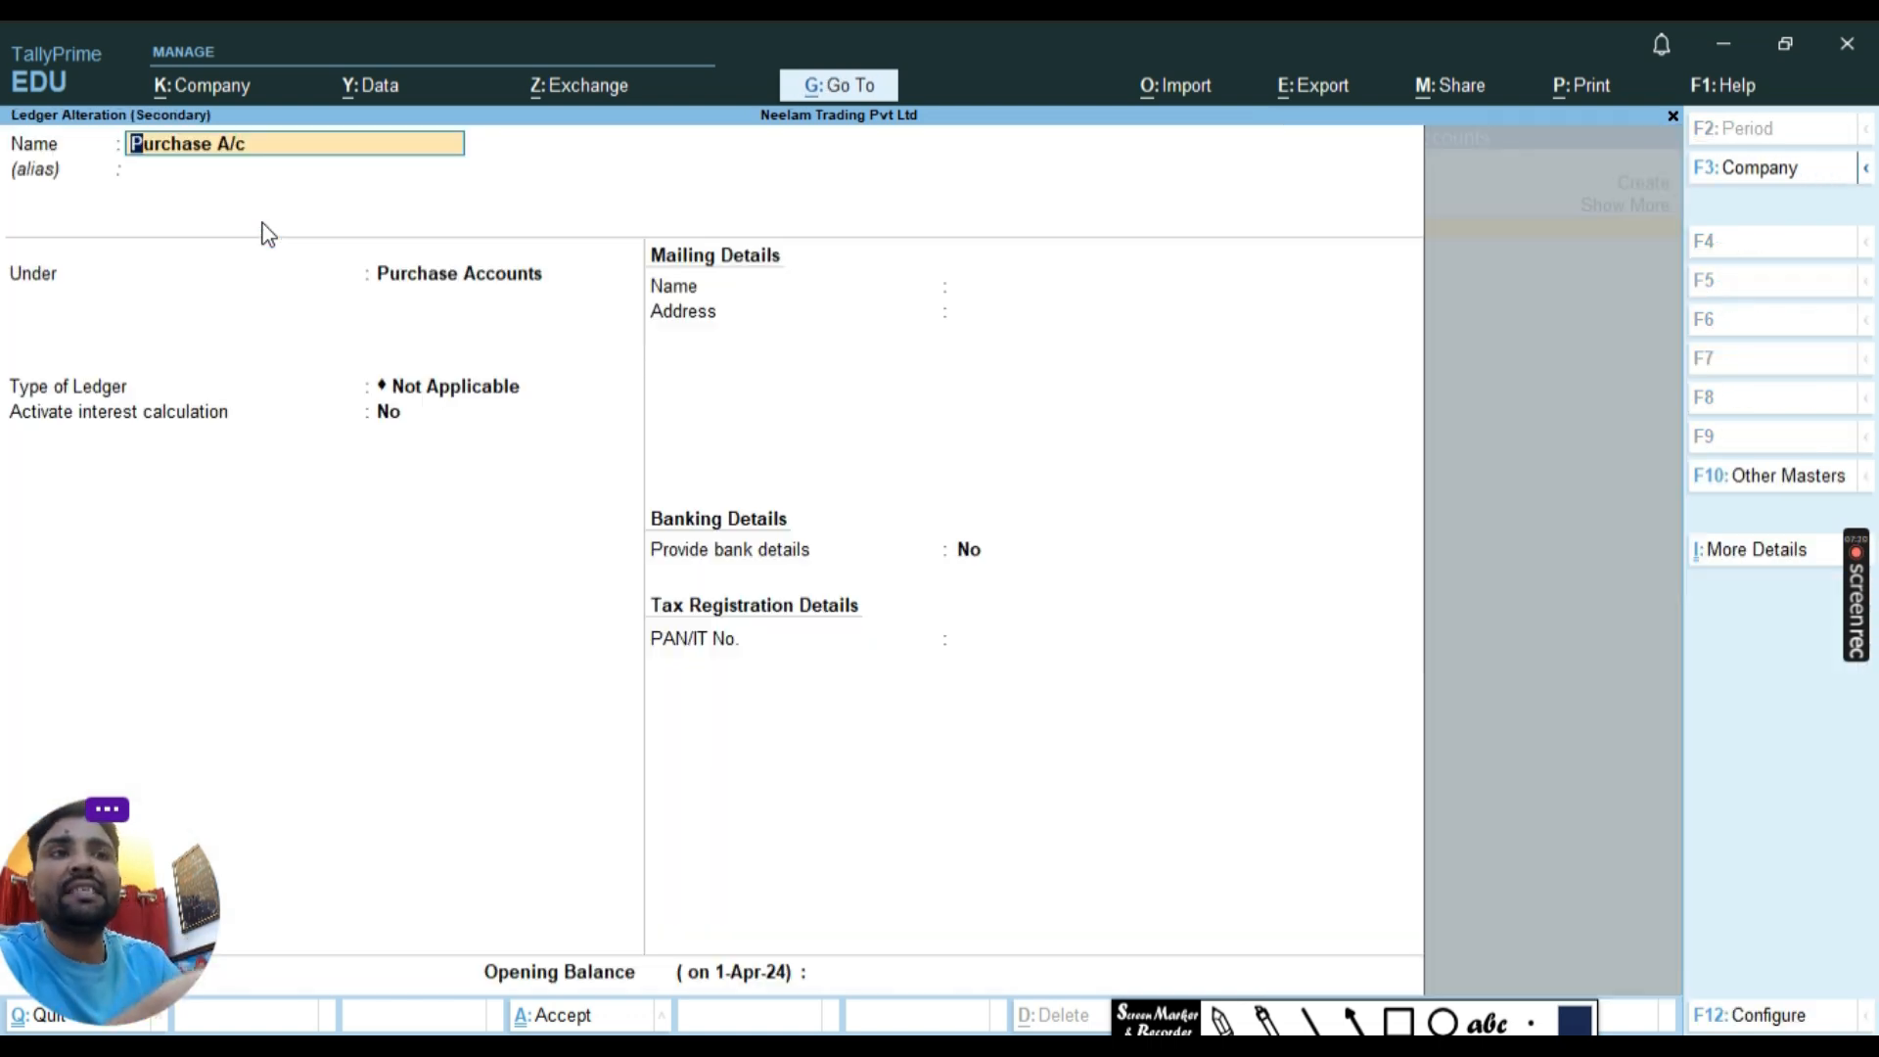
pyautogui.press('Return')
pyautogui.press('Return')
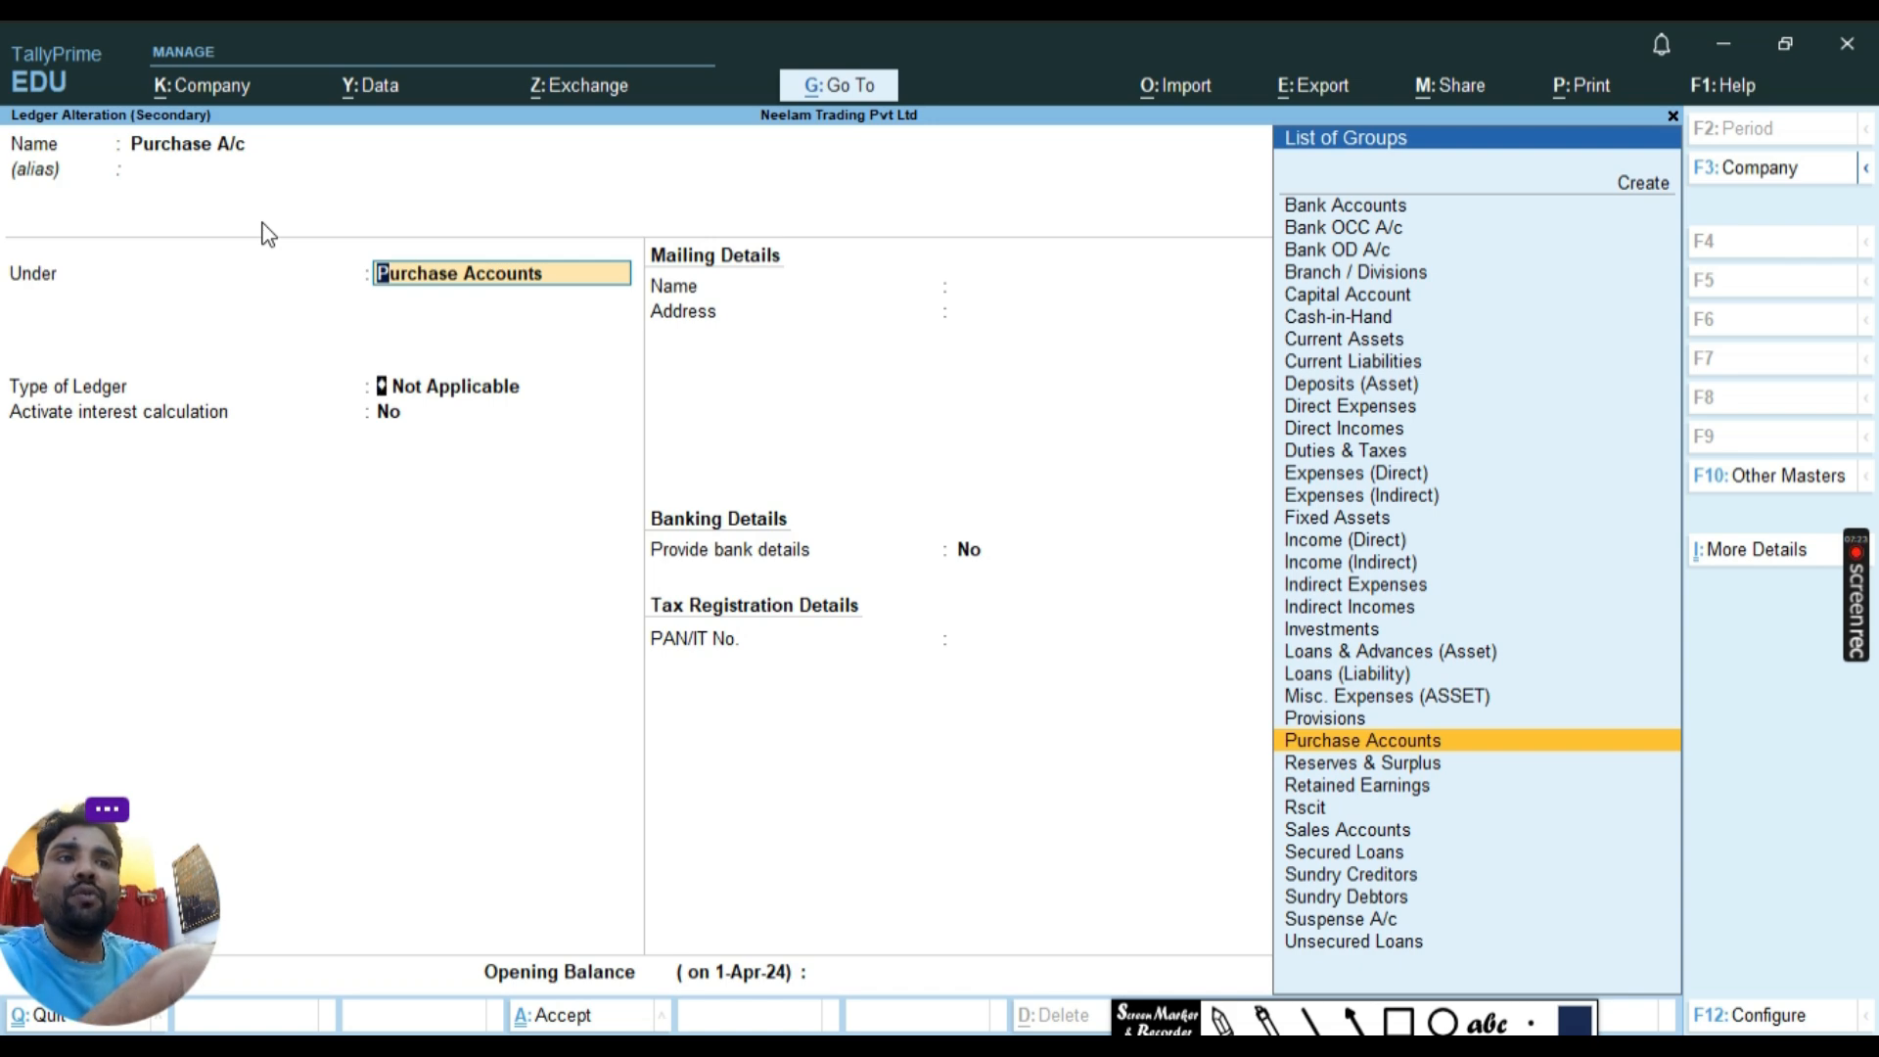
pyautogui.press('Return')
pyautogui.press('Return')
pyautogui.press('Return')
pyautogui.press('Return')
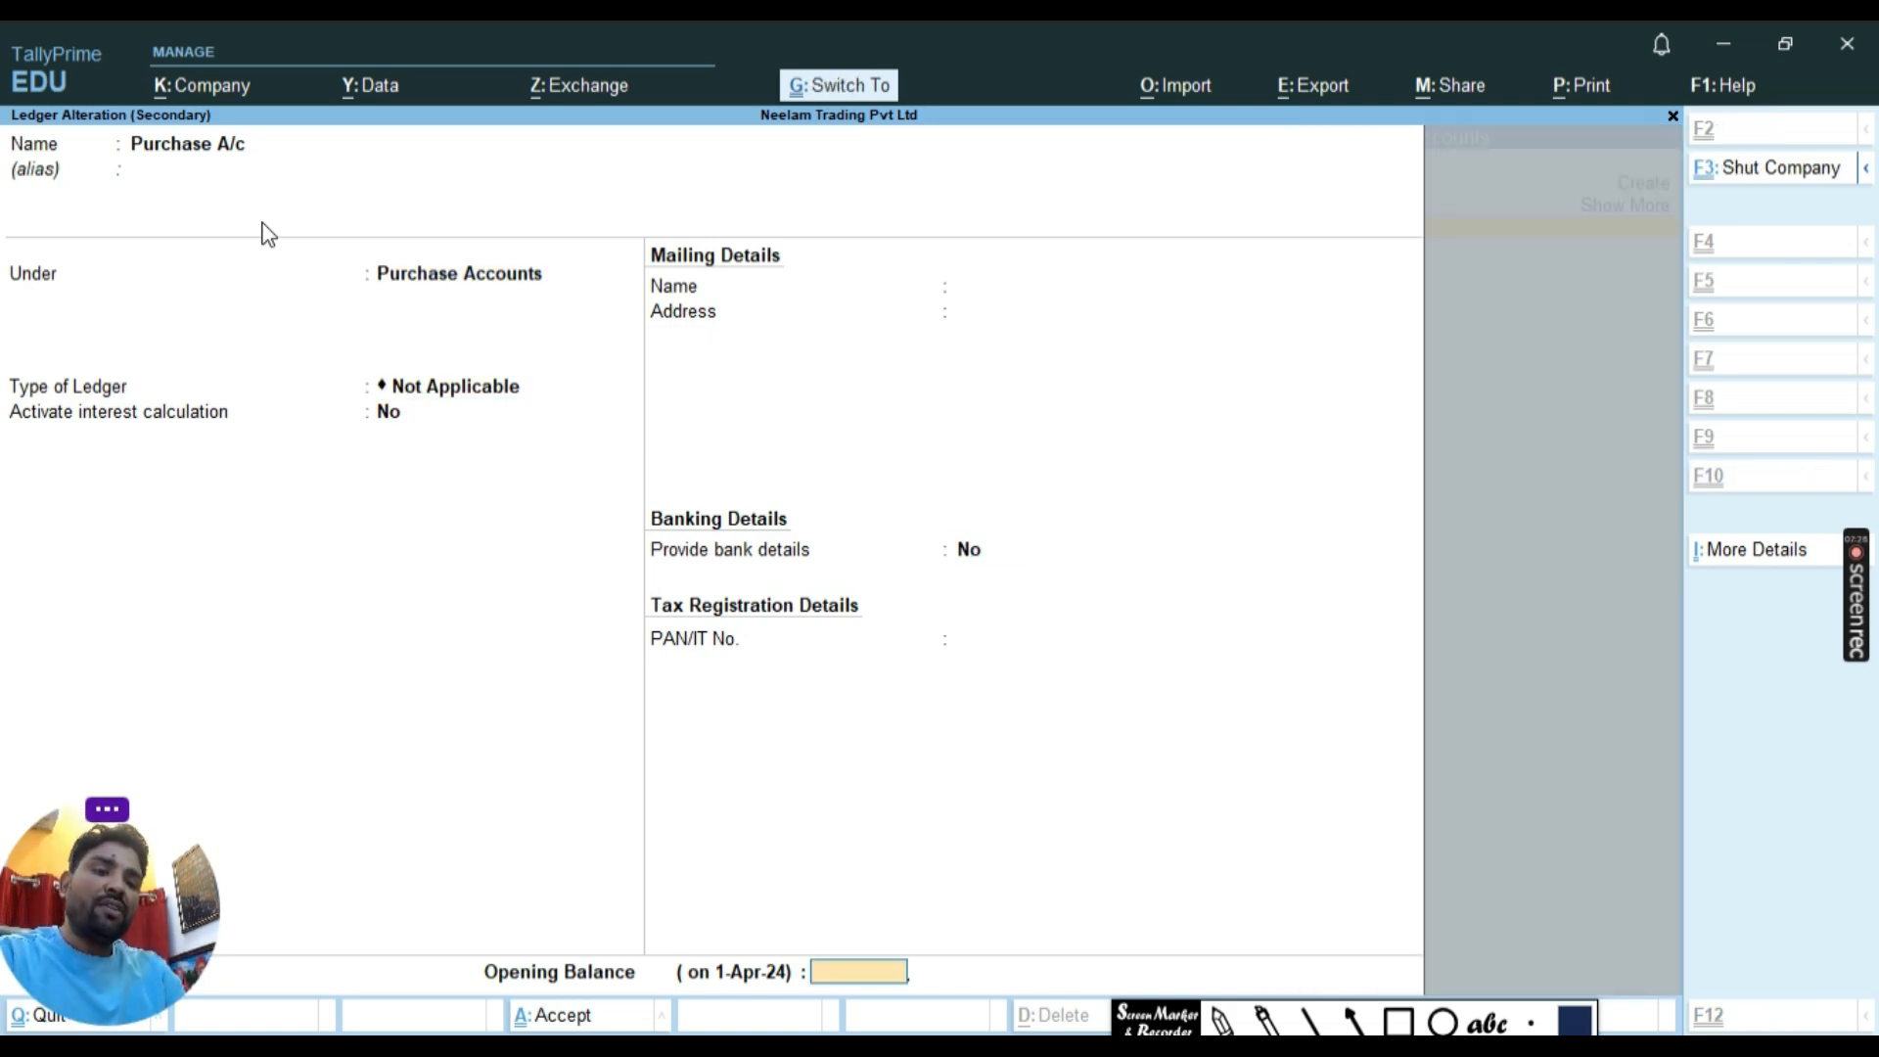
pyautogui.hotkey('ctrl', 'a')
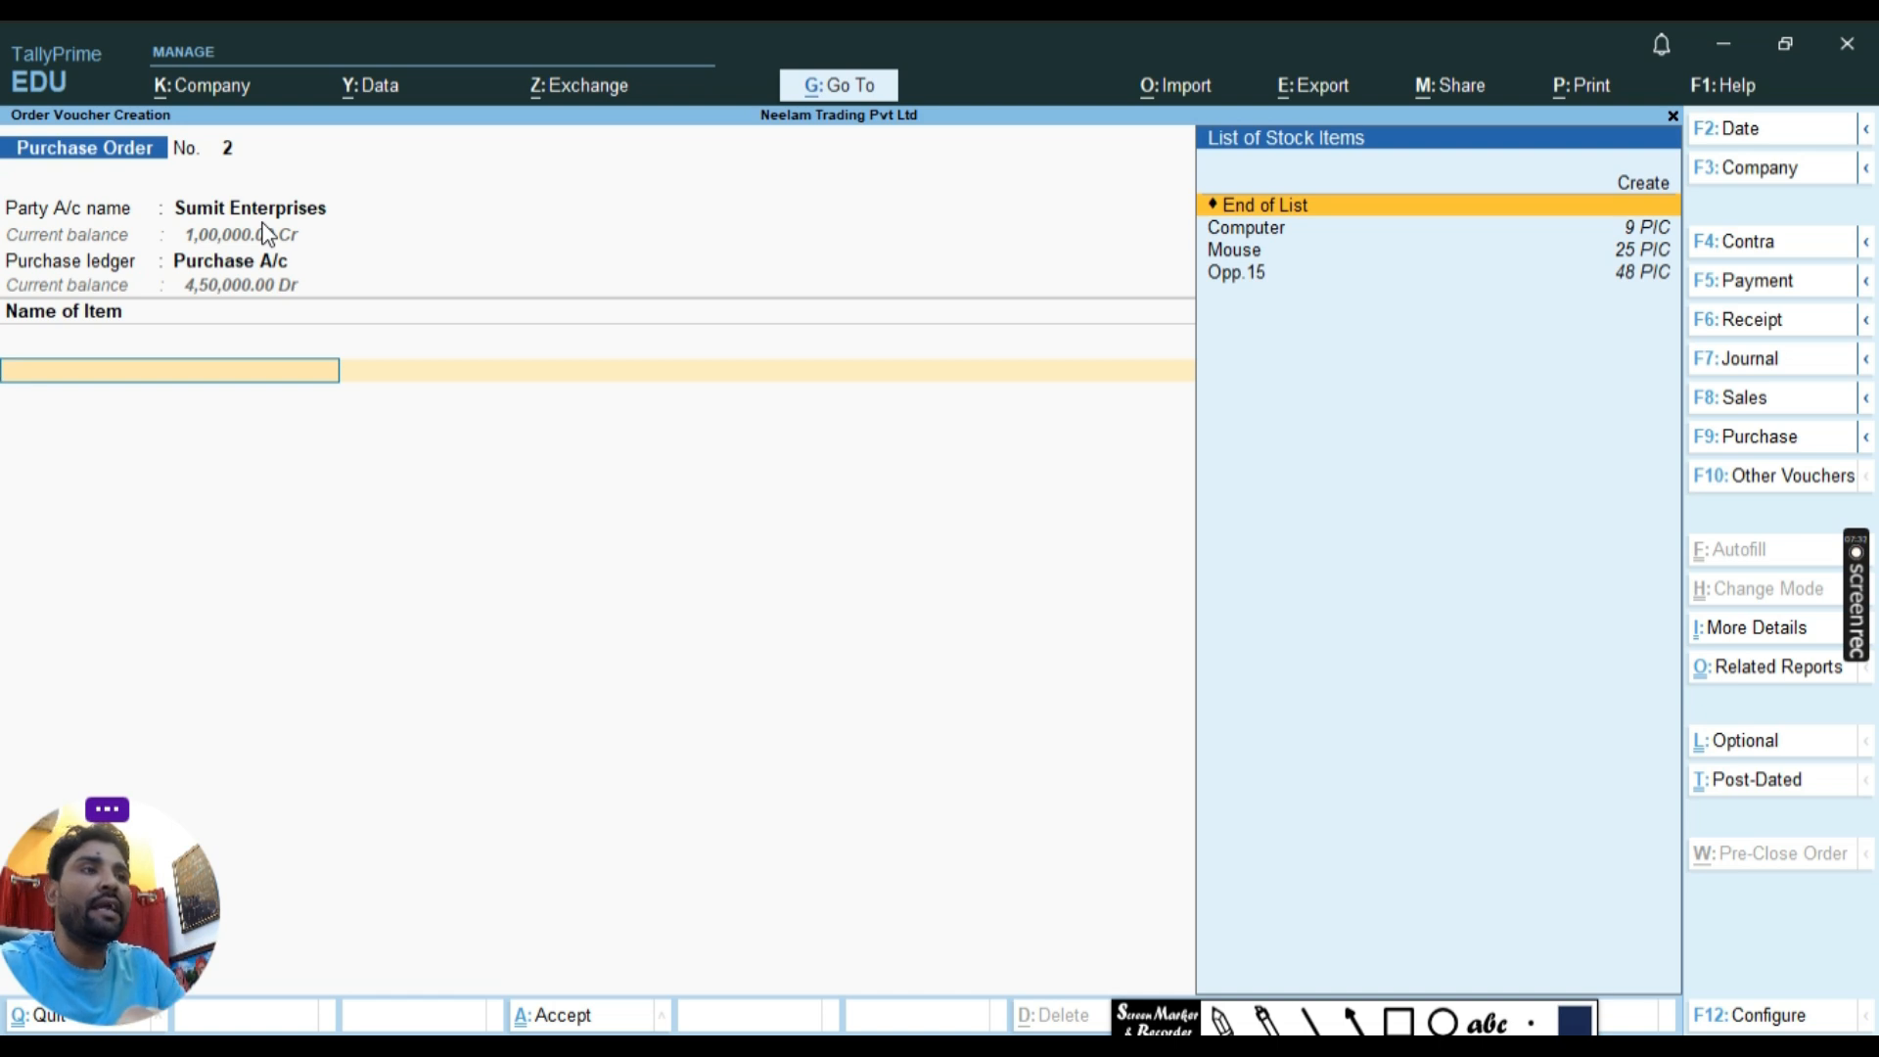
# Add stock item Opp.15 as the first item of the purchase order.
pyautogui.press('Down')
pyautogui.press('Down')
pyautogui.press('Down')
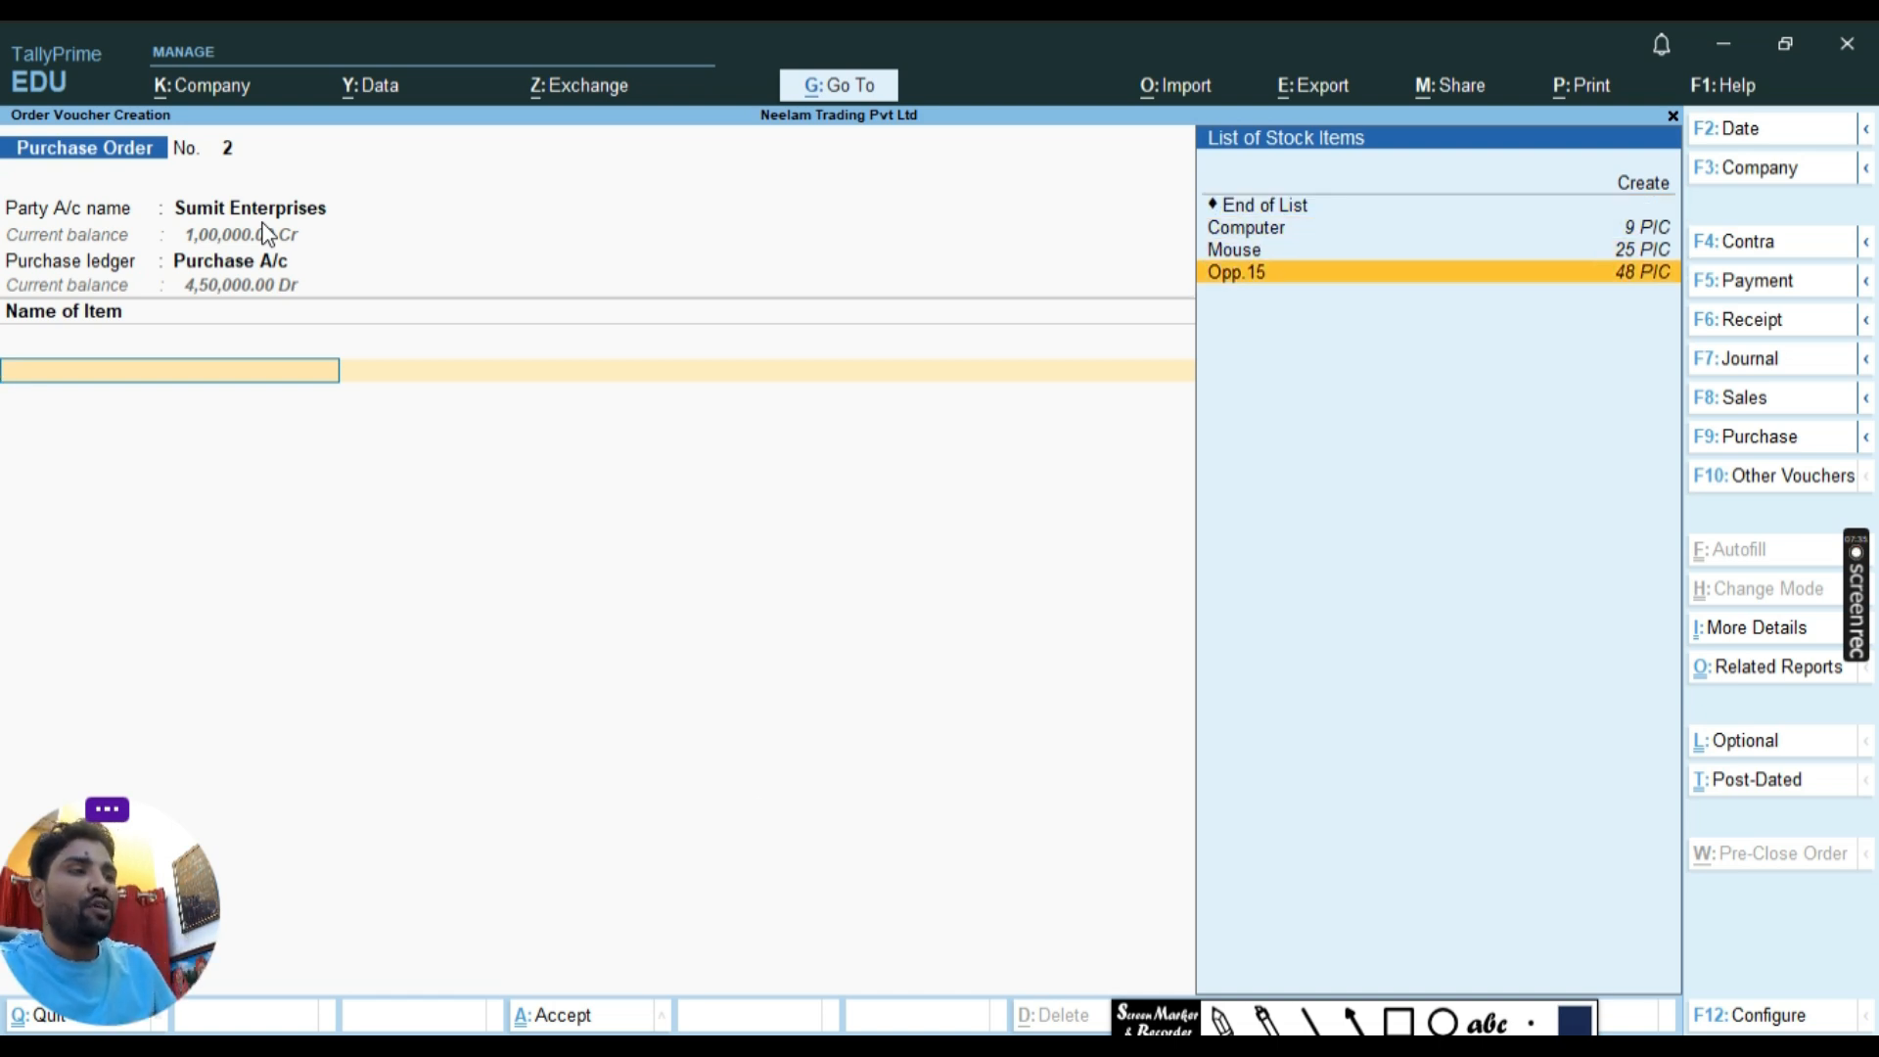
pyautogui.click(1399, 1022)
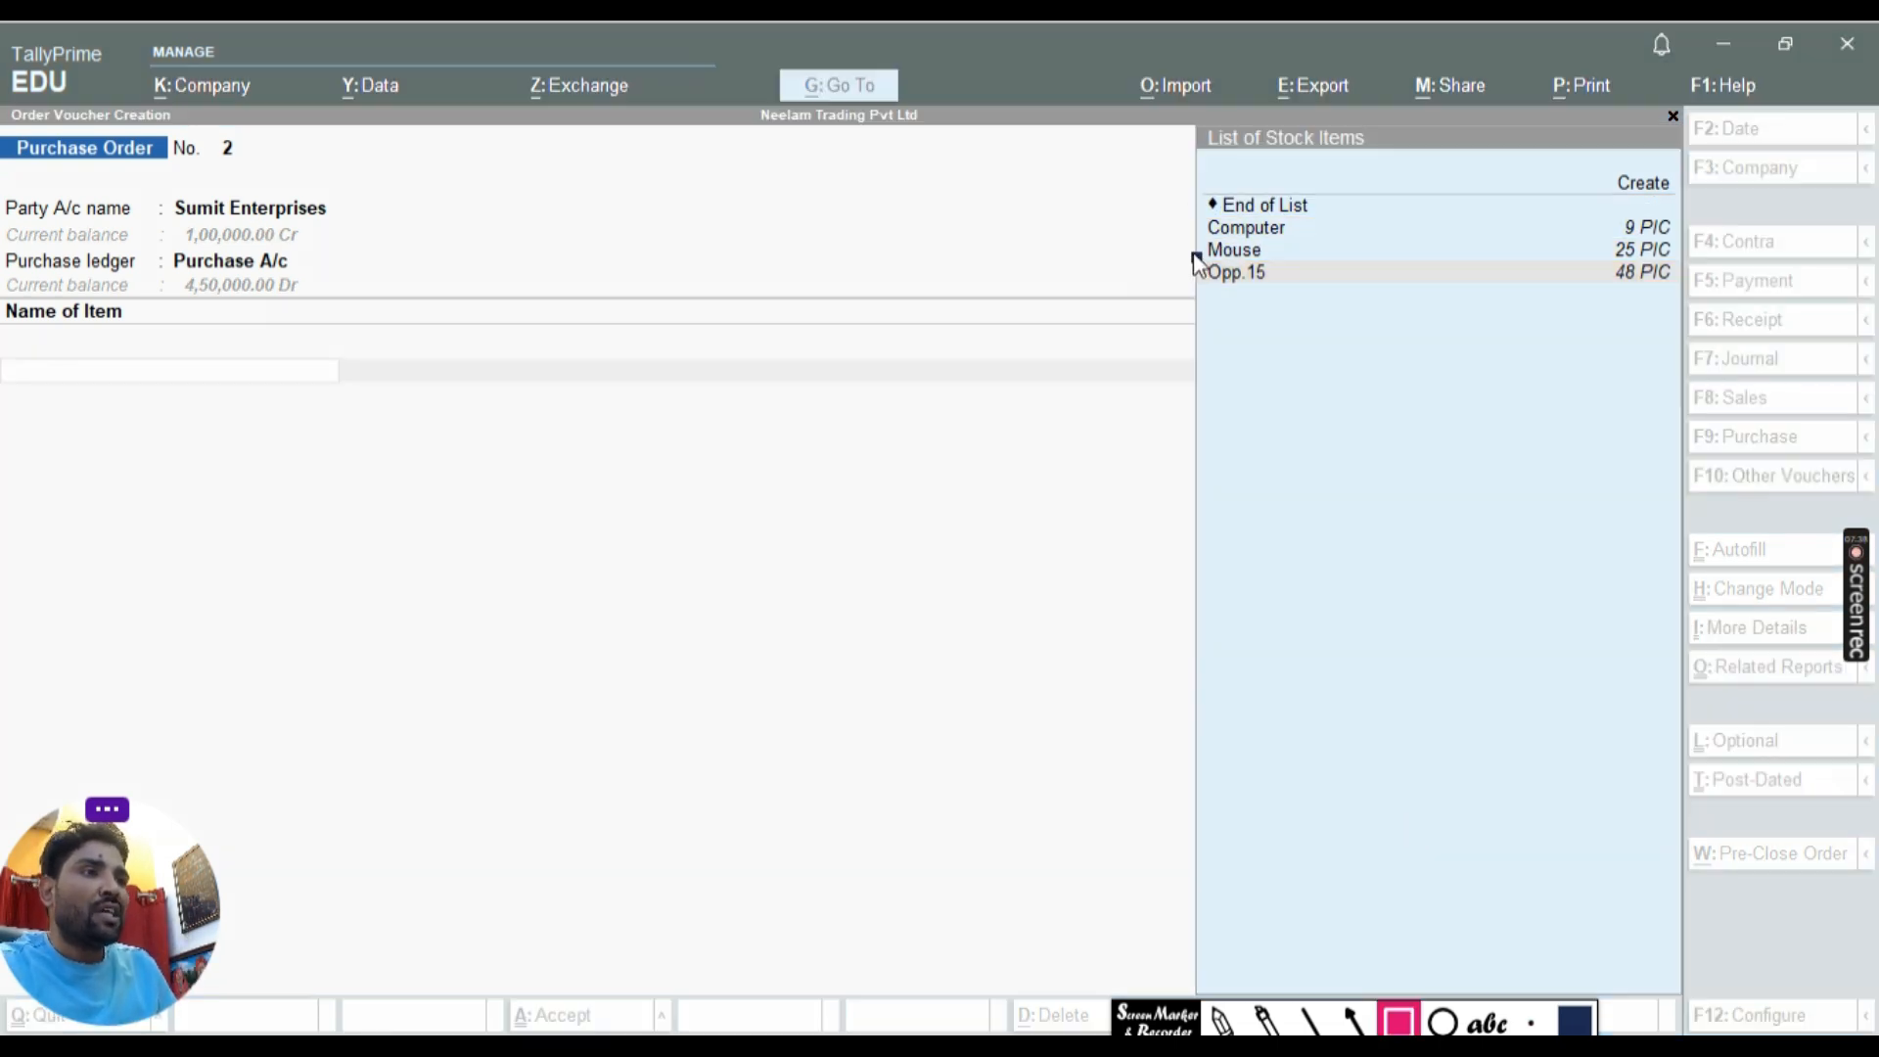
pyautogui.moveTo(1194, 255); pyautogui.dragTo(1740, 292)
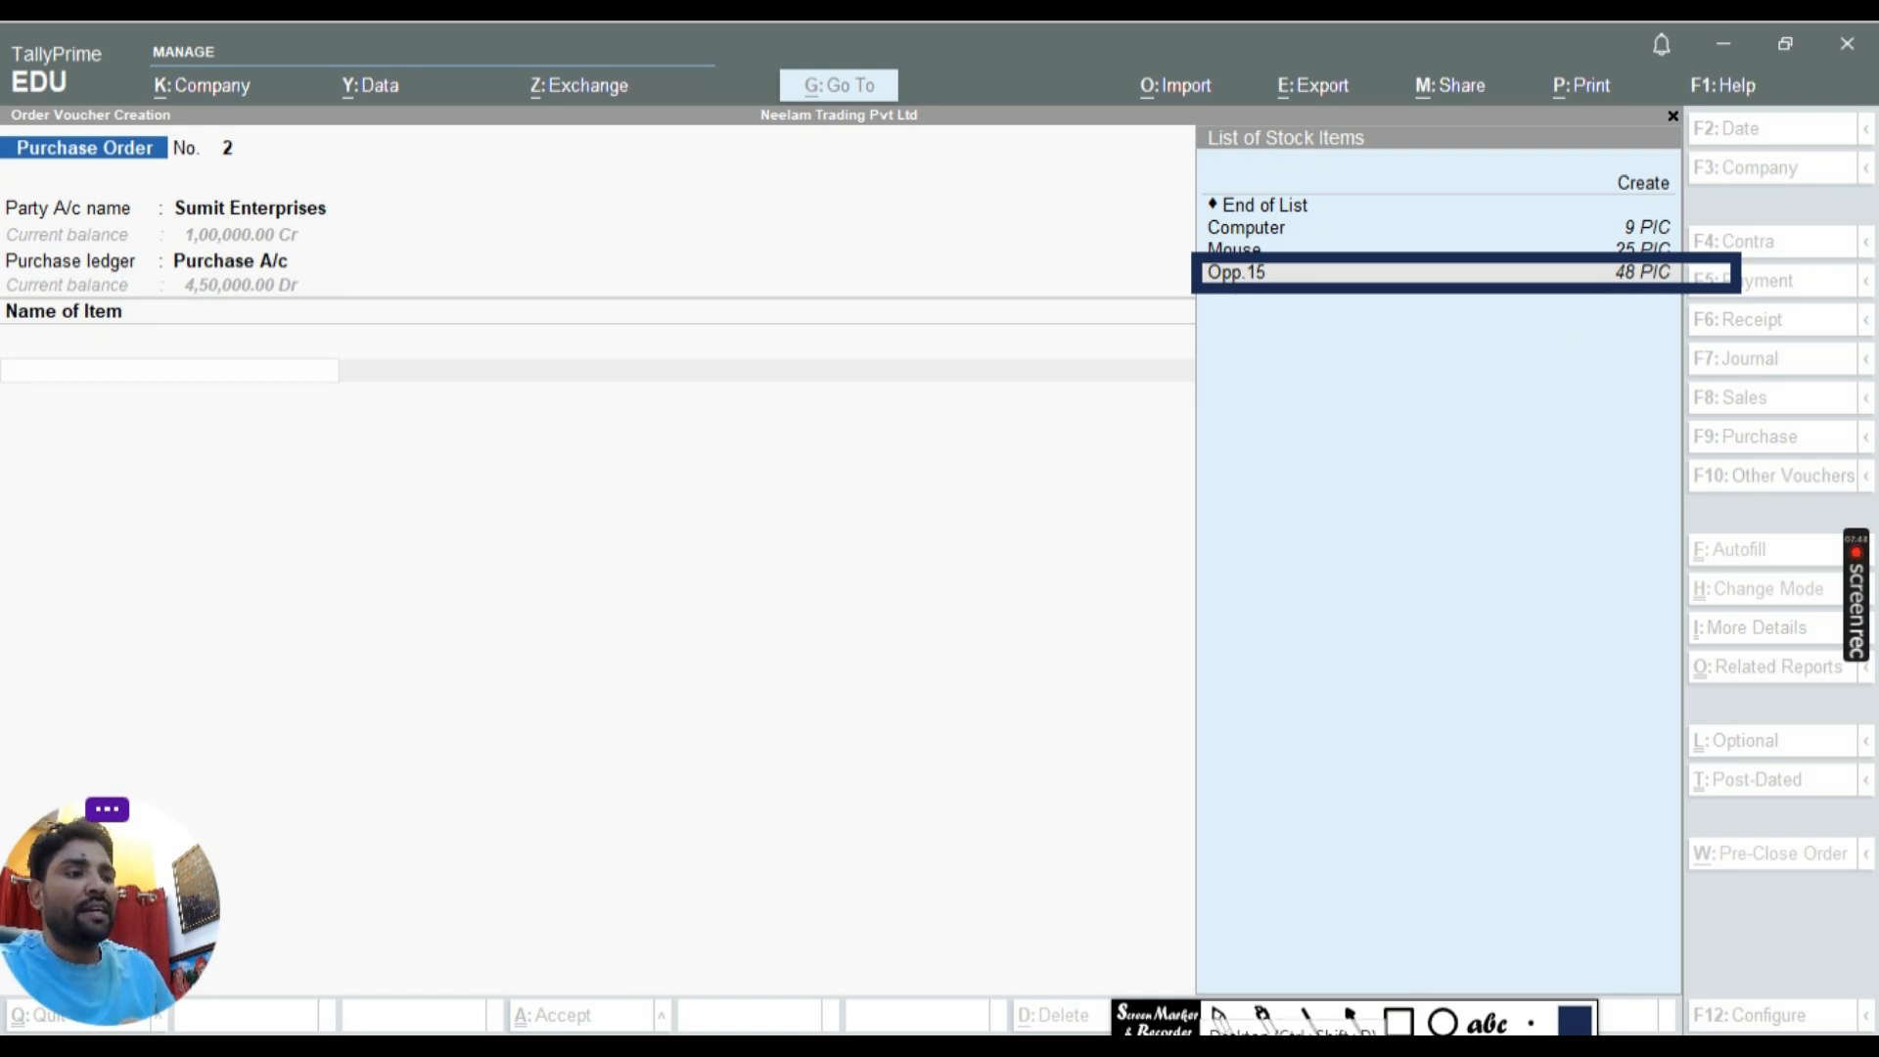
pyautogui.press('Escape')
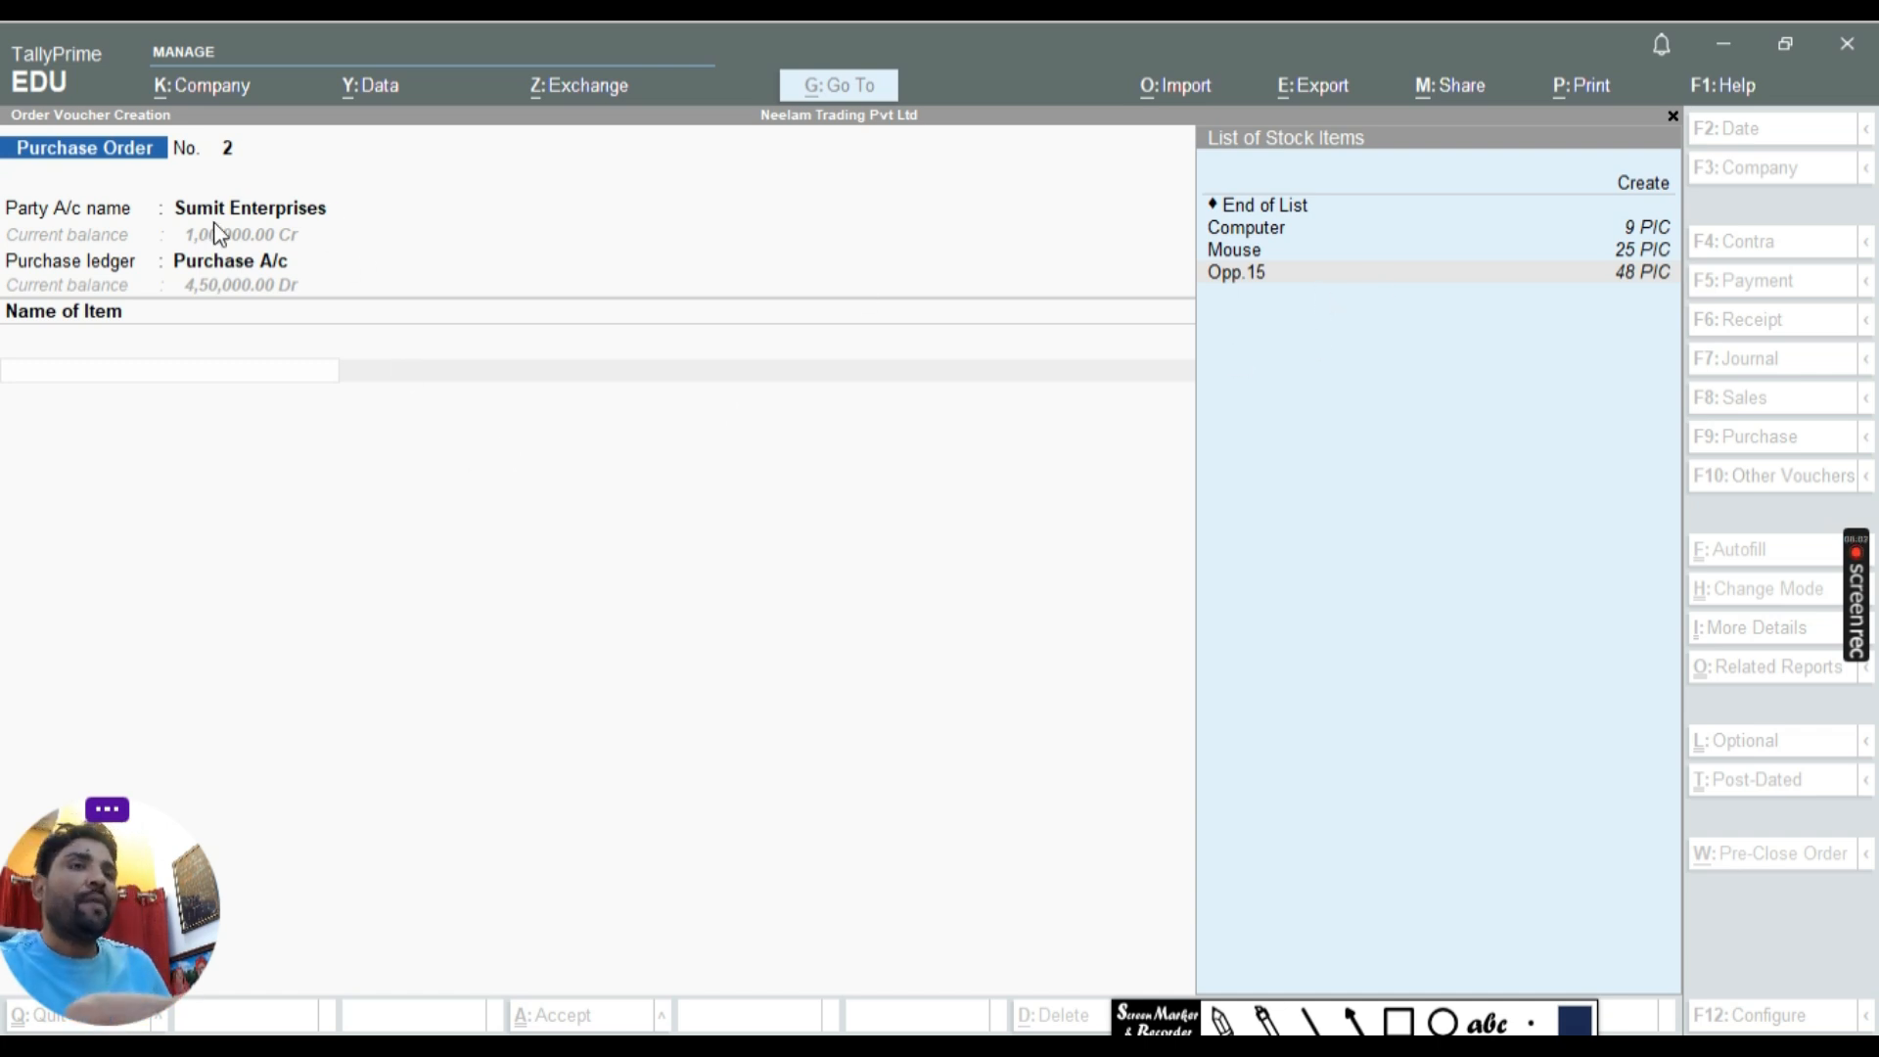
pyautogui.click(1339, 289)
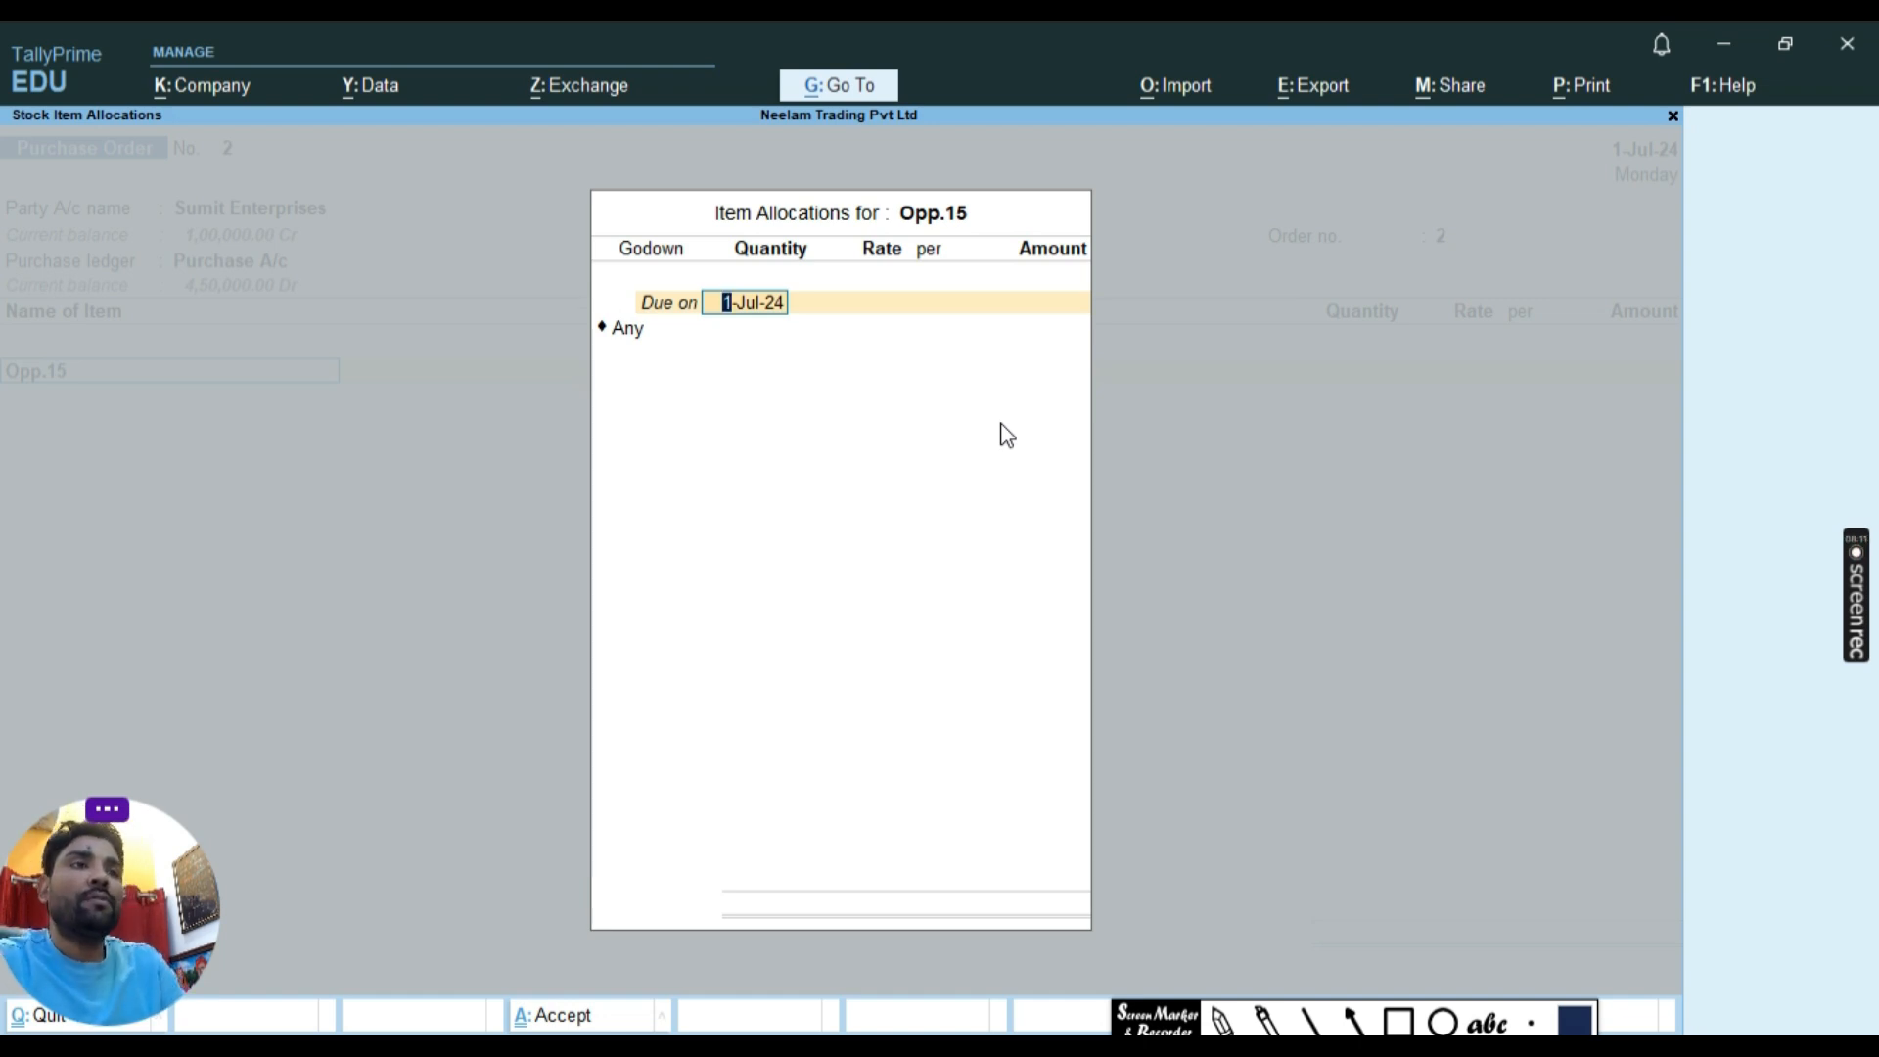
# Allocate 12 PIC of Opp.15 to godown Main Location, due on 1-Jul-24, at a rate of 5,000.00 per PIC.
pyautogui.press('Return')
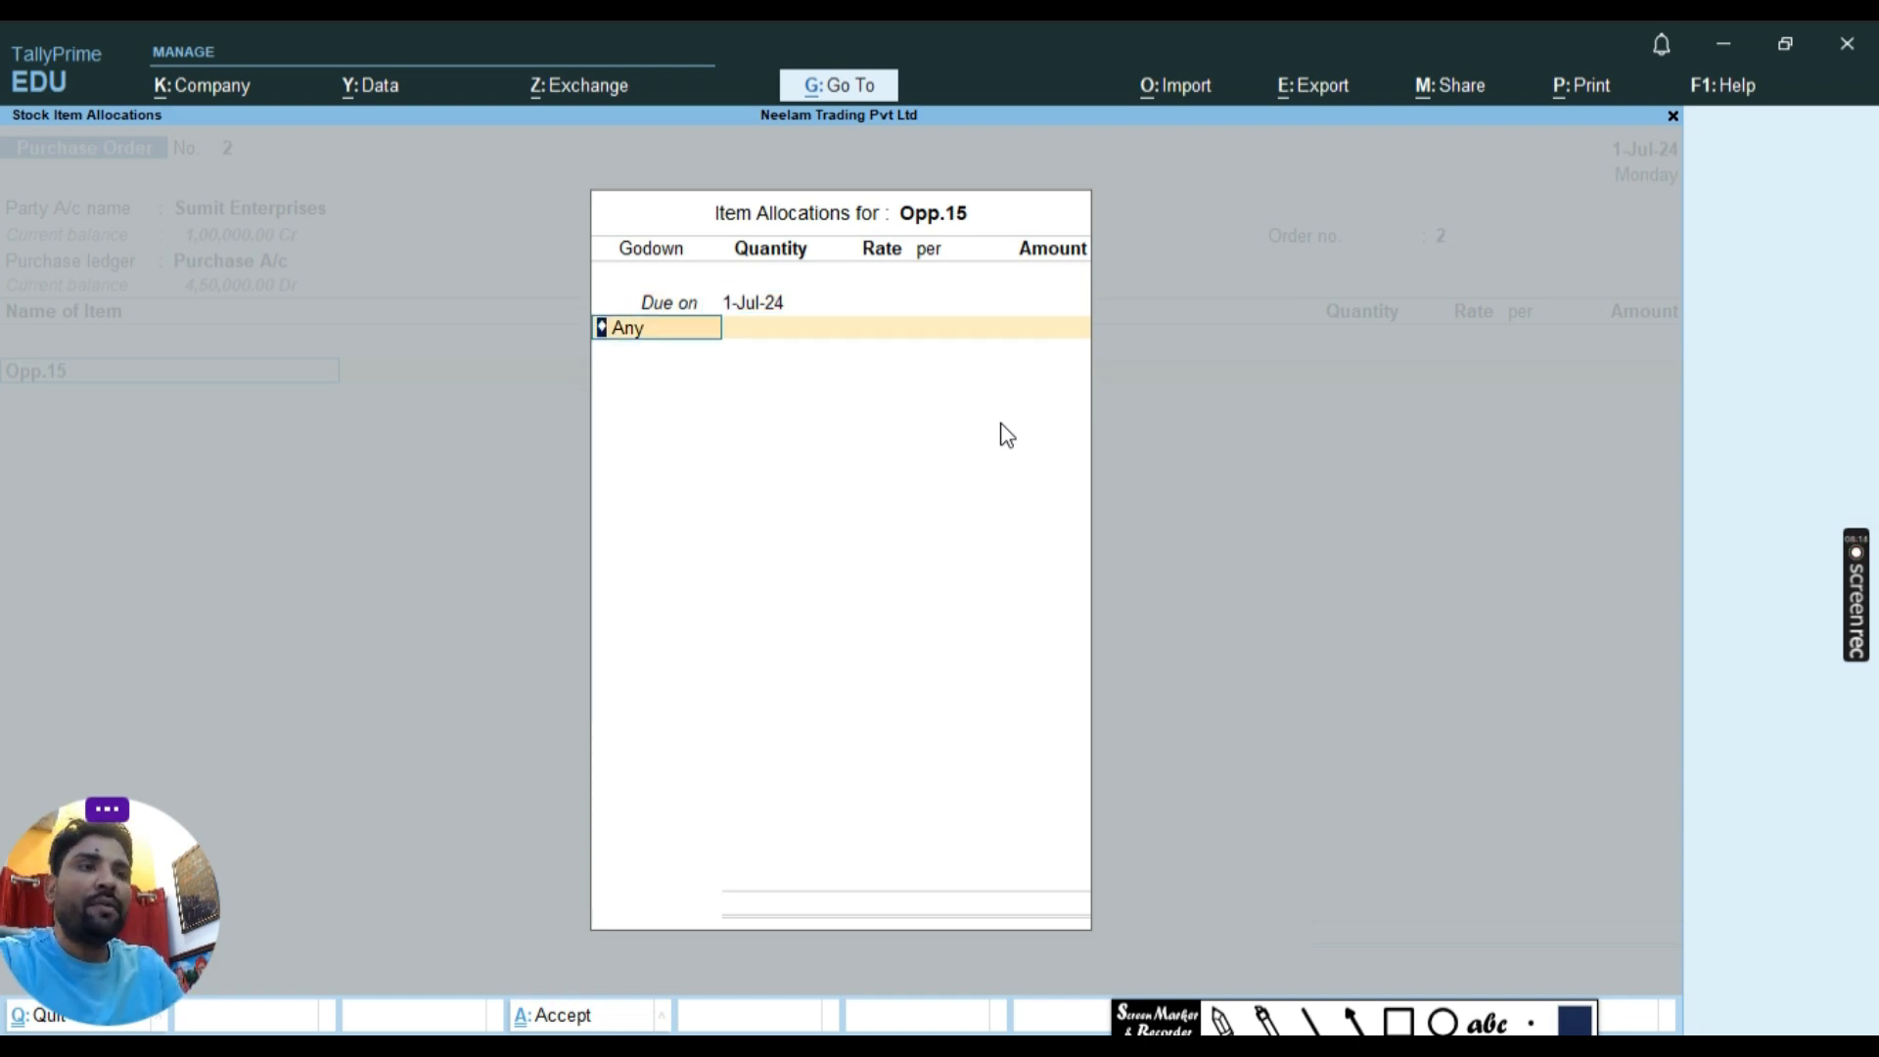
pyautogui.write('M')
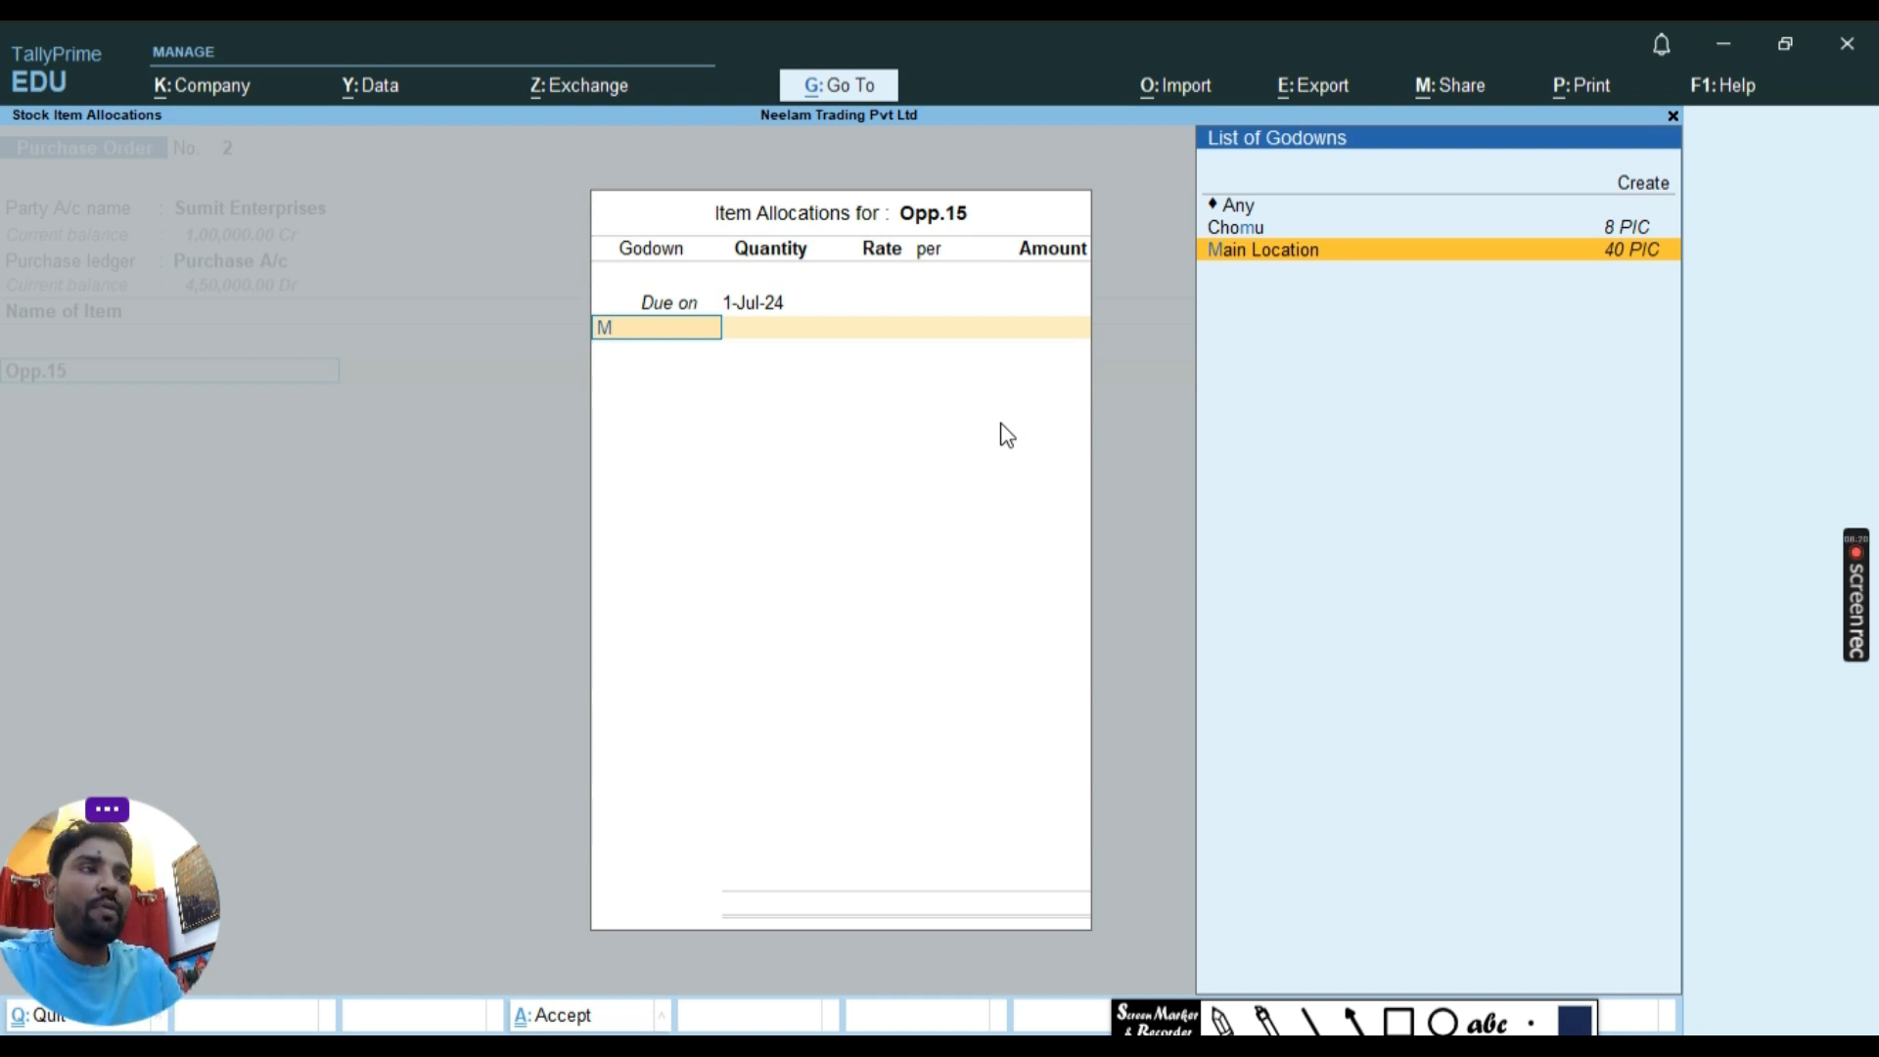
pyautogui.press('Return')
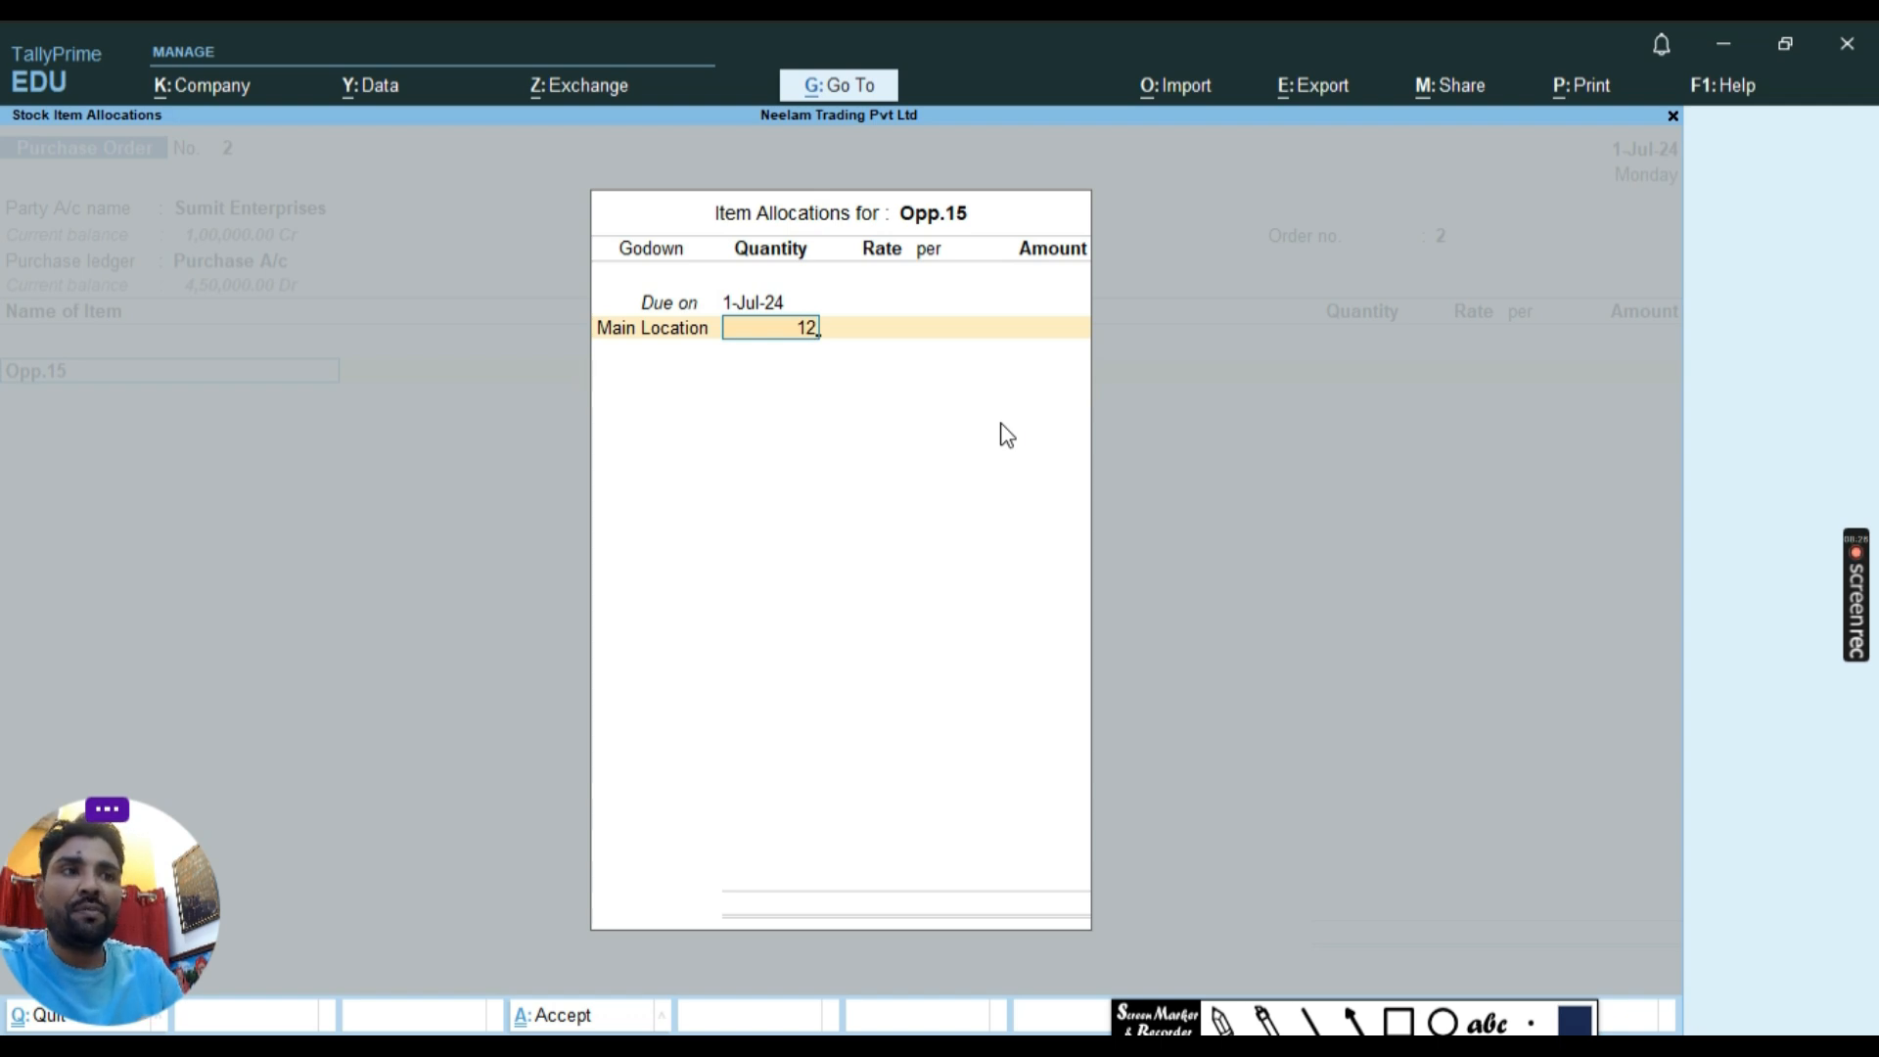
pyautogui.press('Return')
pyautogui.press('Return')
pyautogui.press('Return')
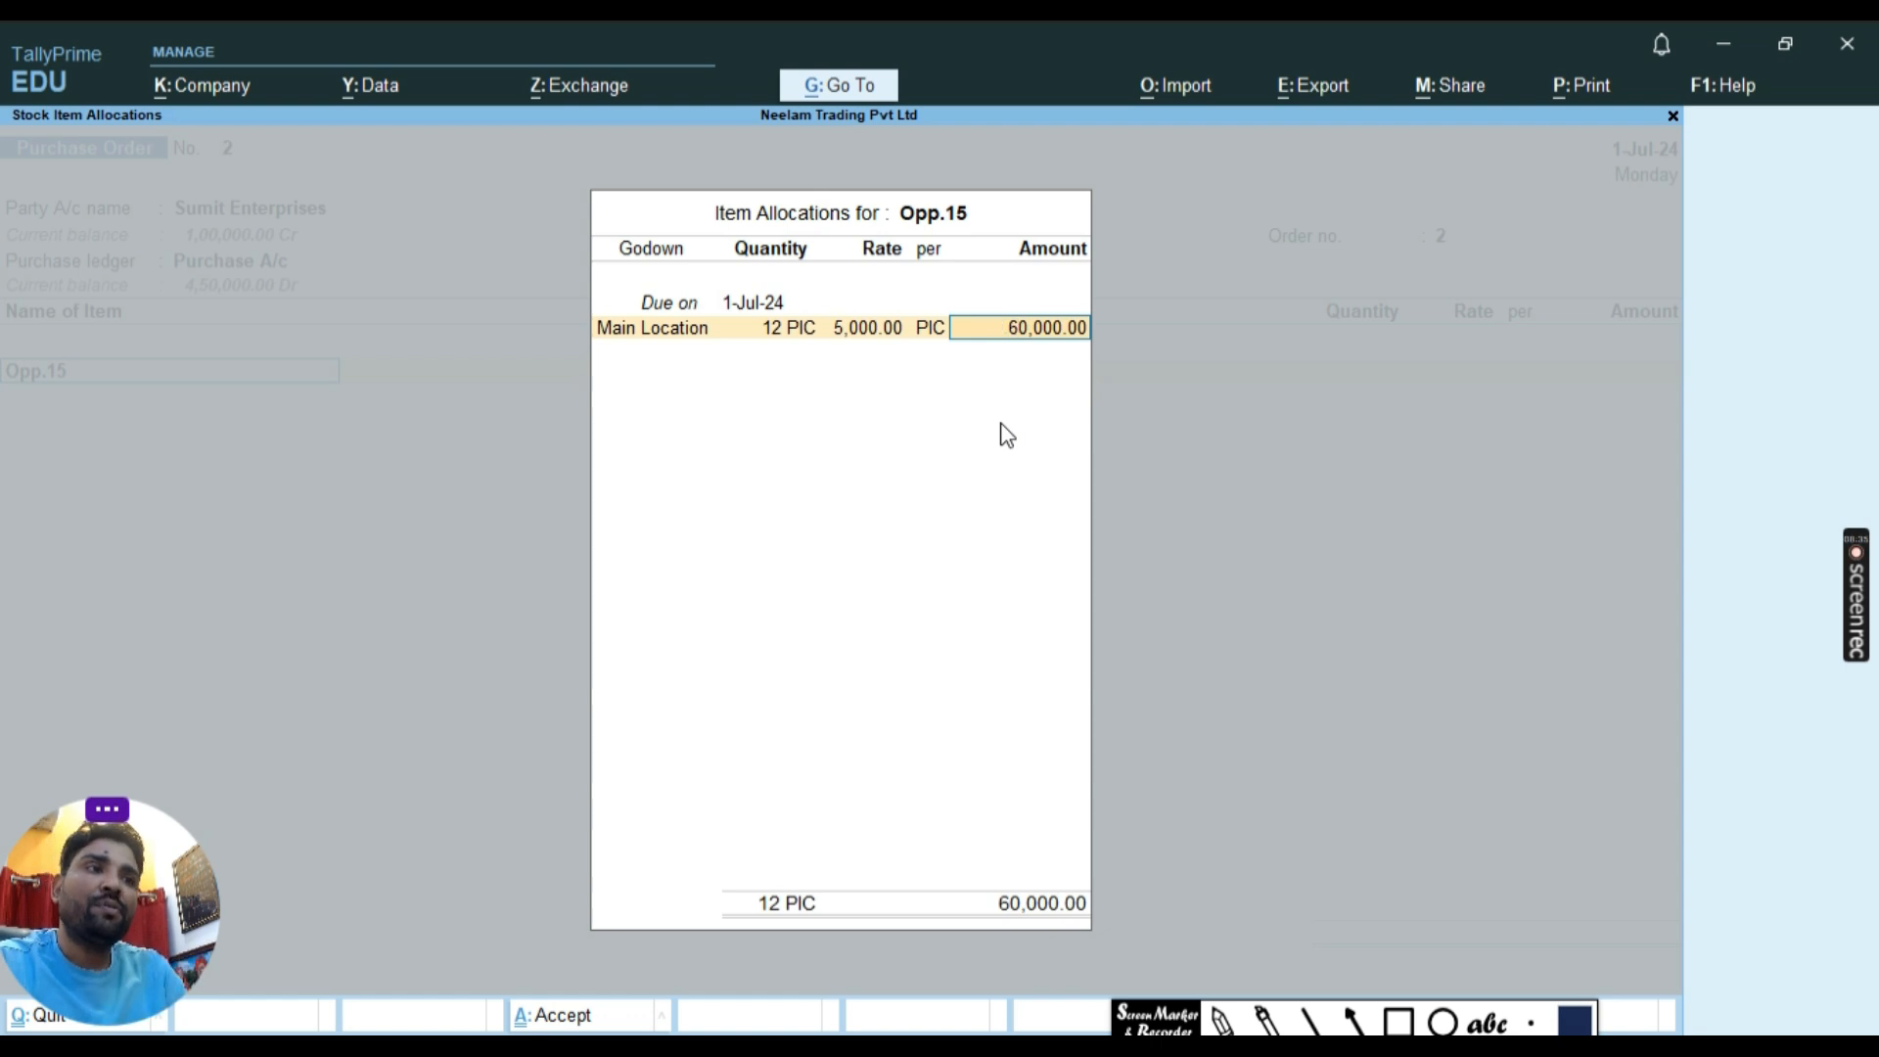
pyautogui.press('Return')
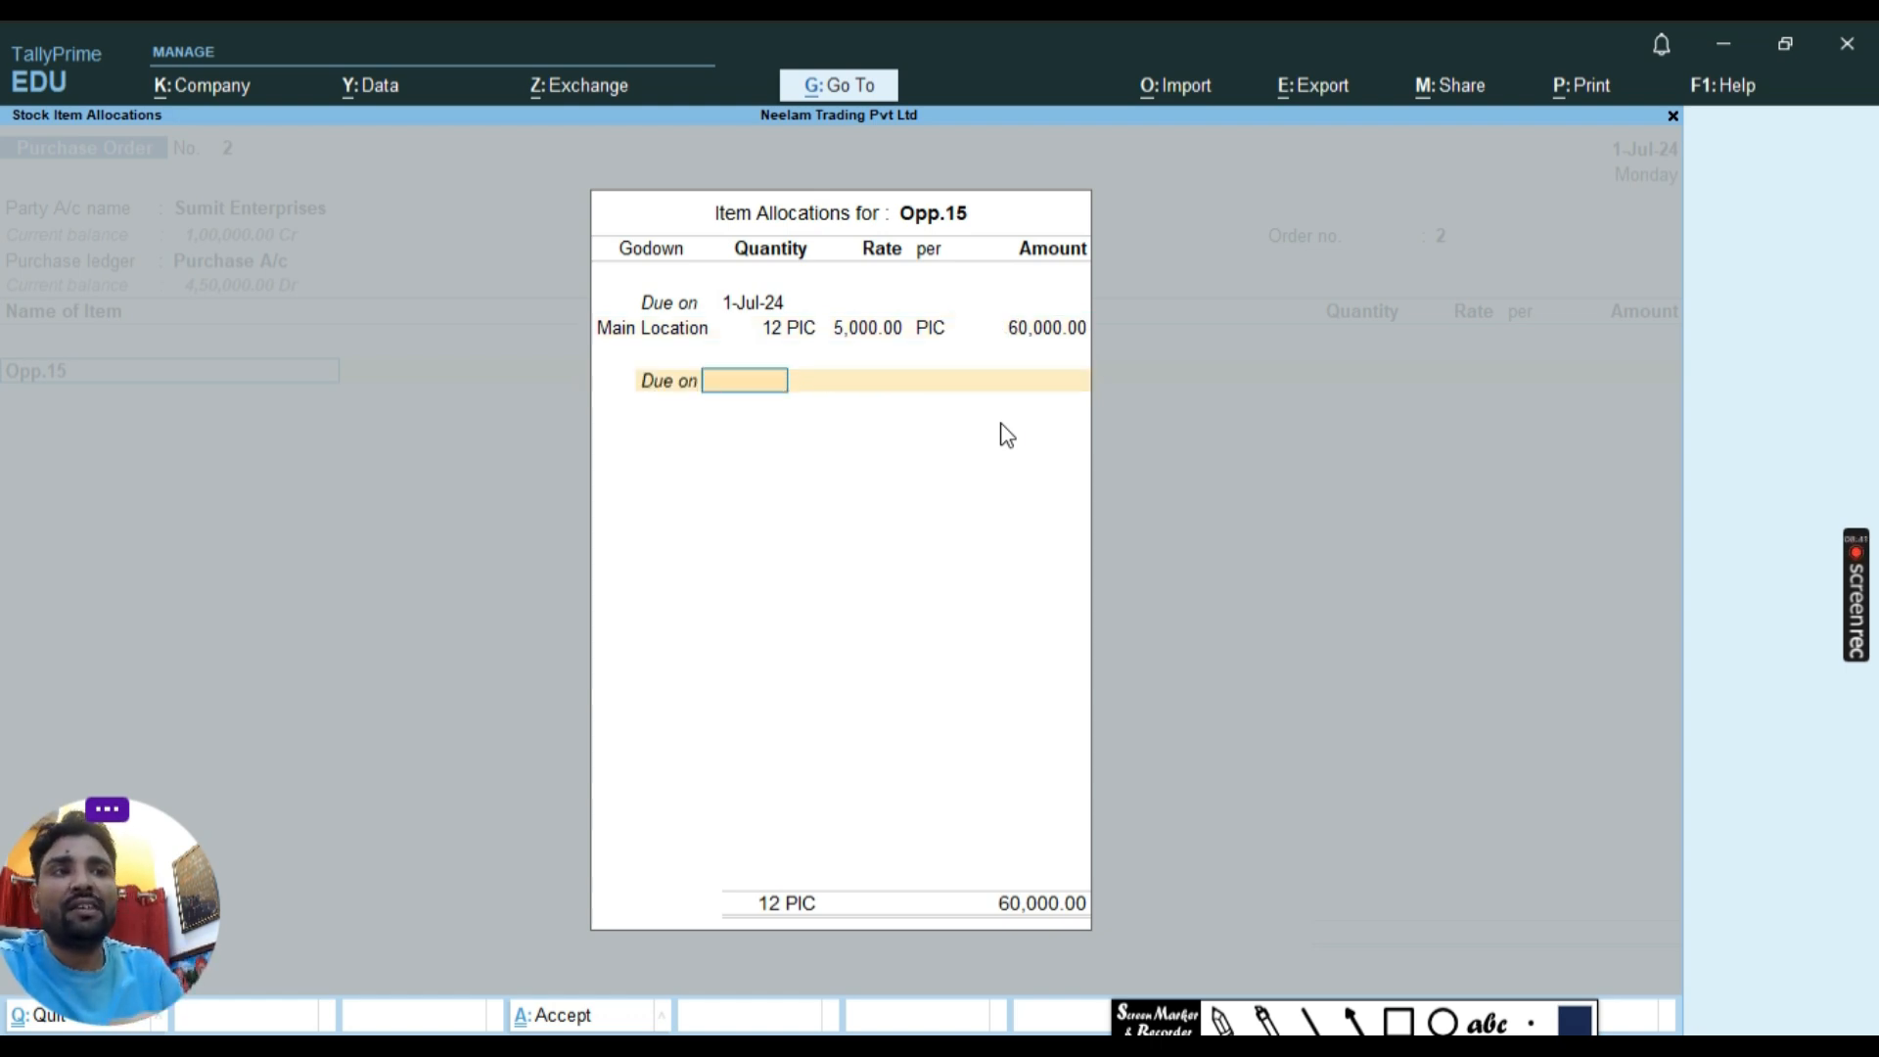
pyautogui.press('Return')
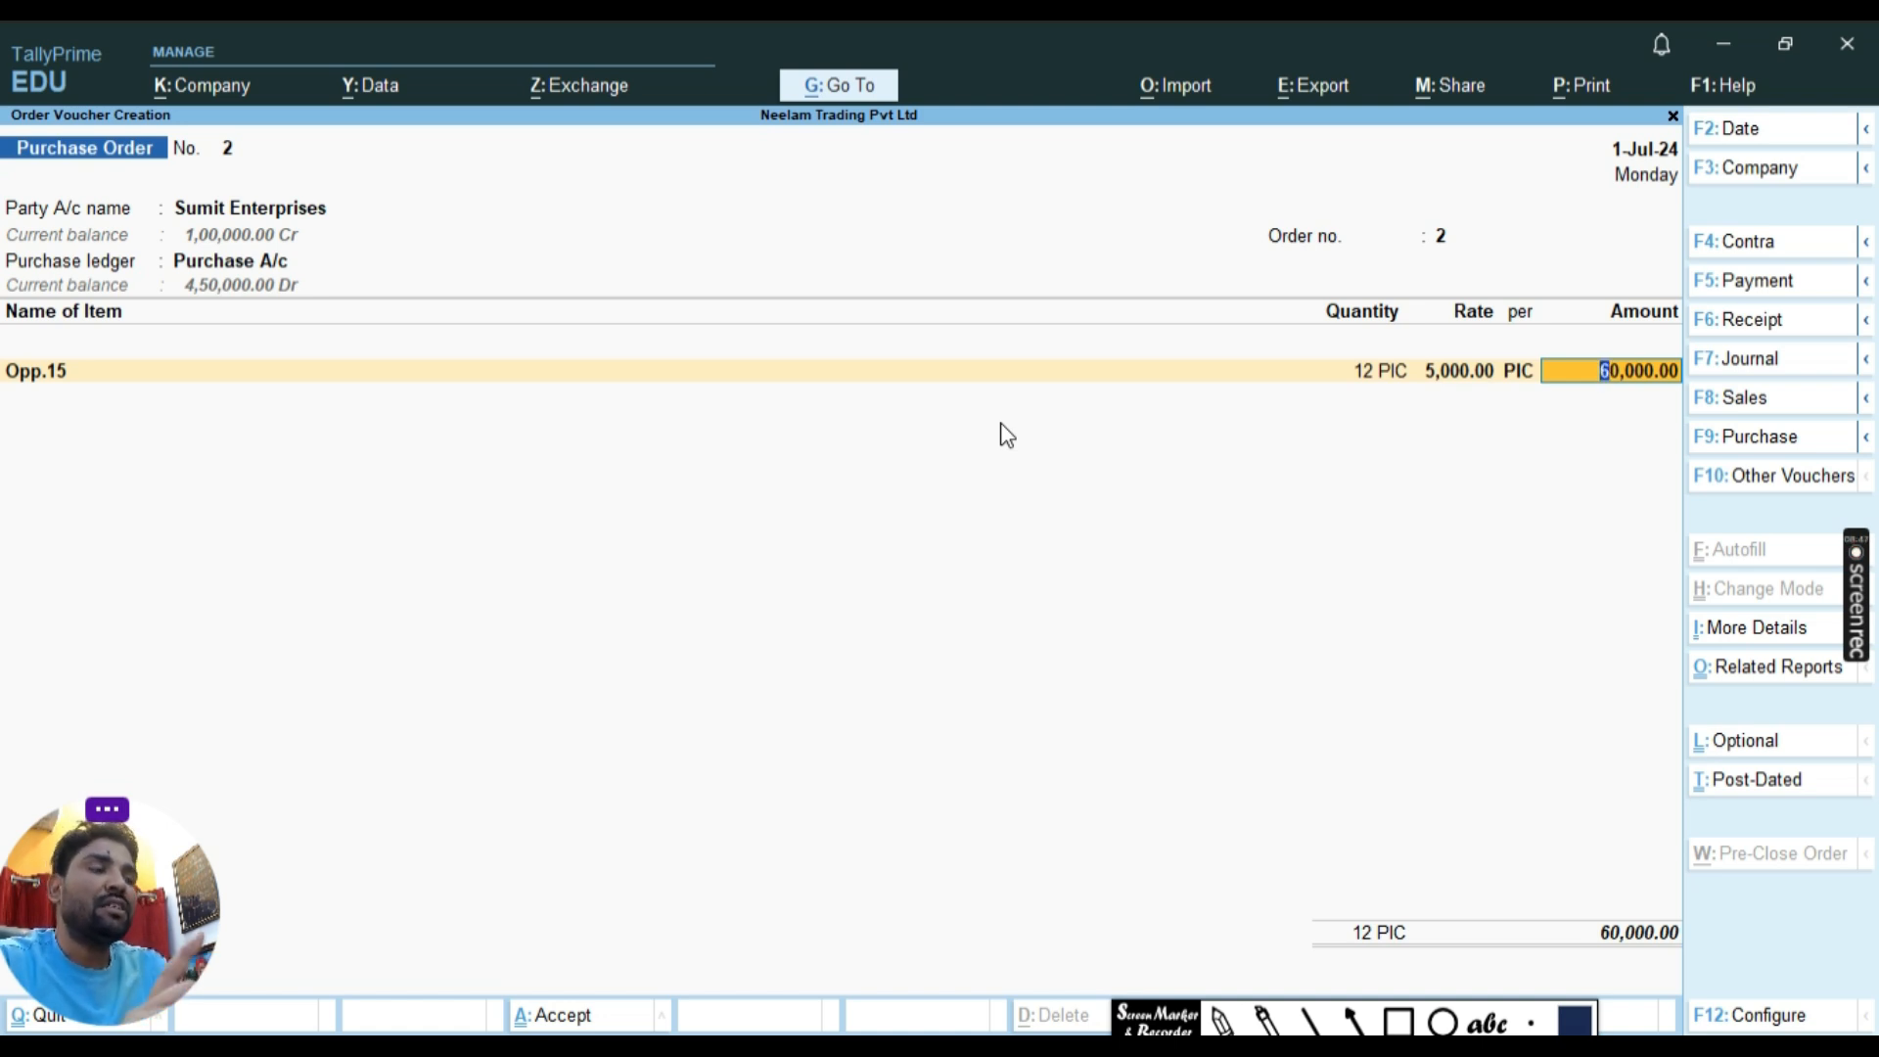
# End the item list, leave the narration blank, save the purchase order, and return to the Gateway of Tally.
pyautogui.press('Return')
pyautogui.press('Return')
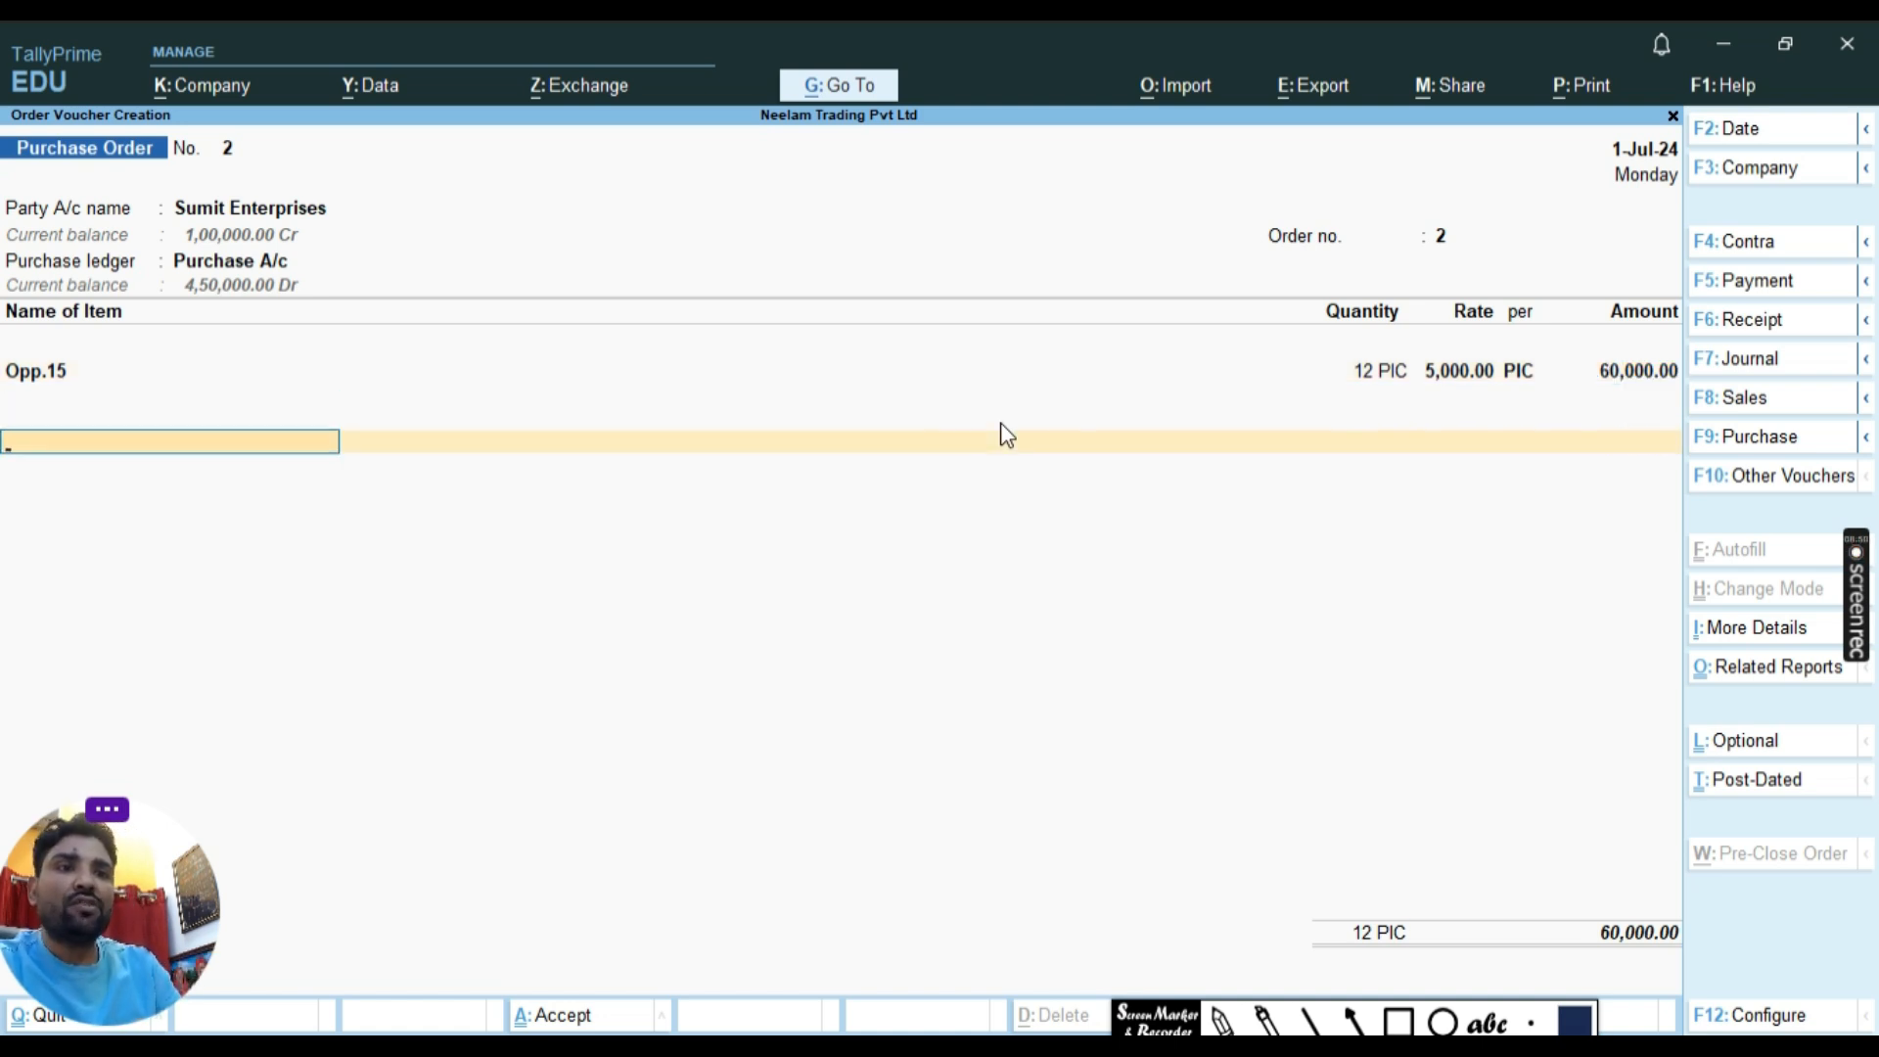
pyautogui.press('Return')
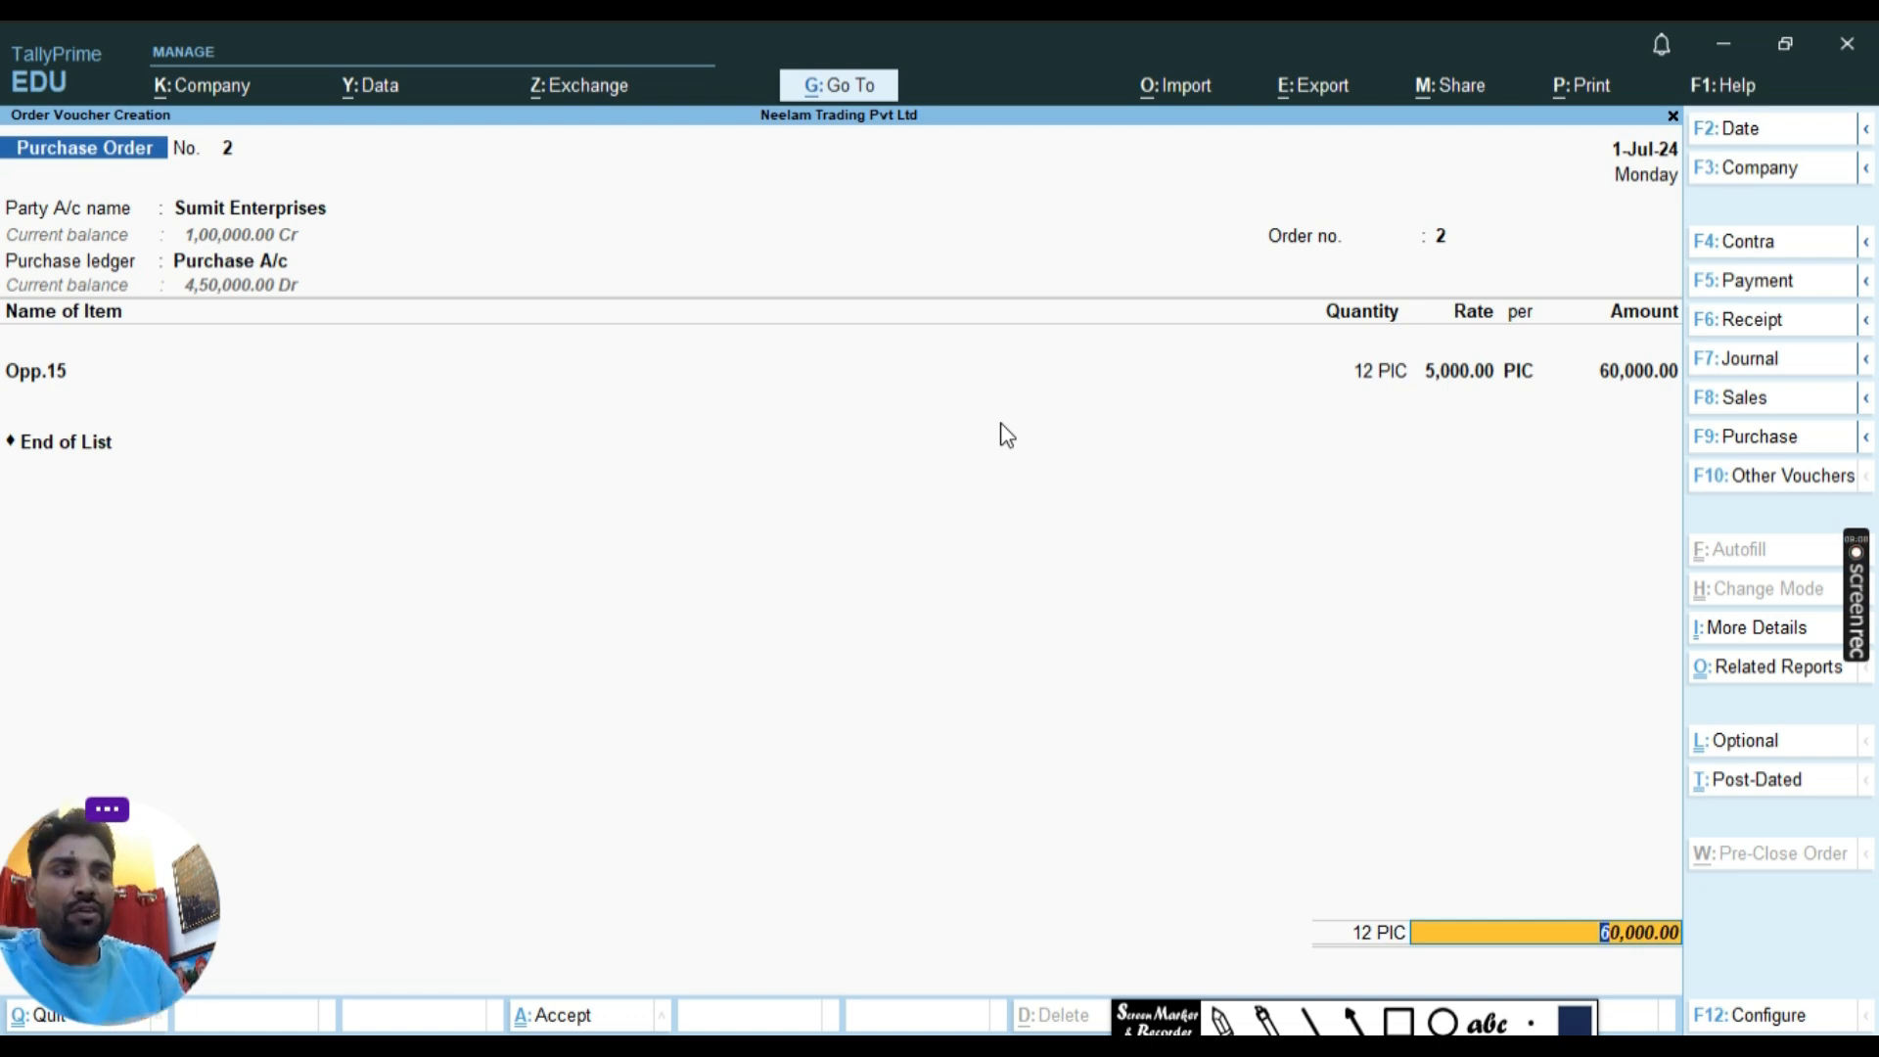
pyautogui.press('Return')
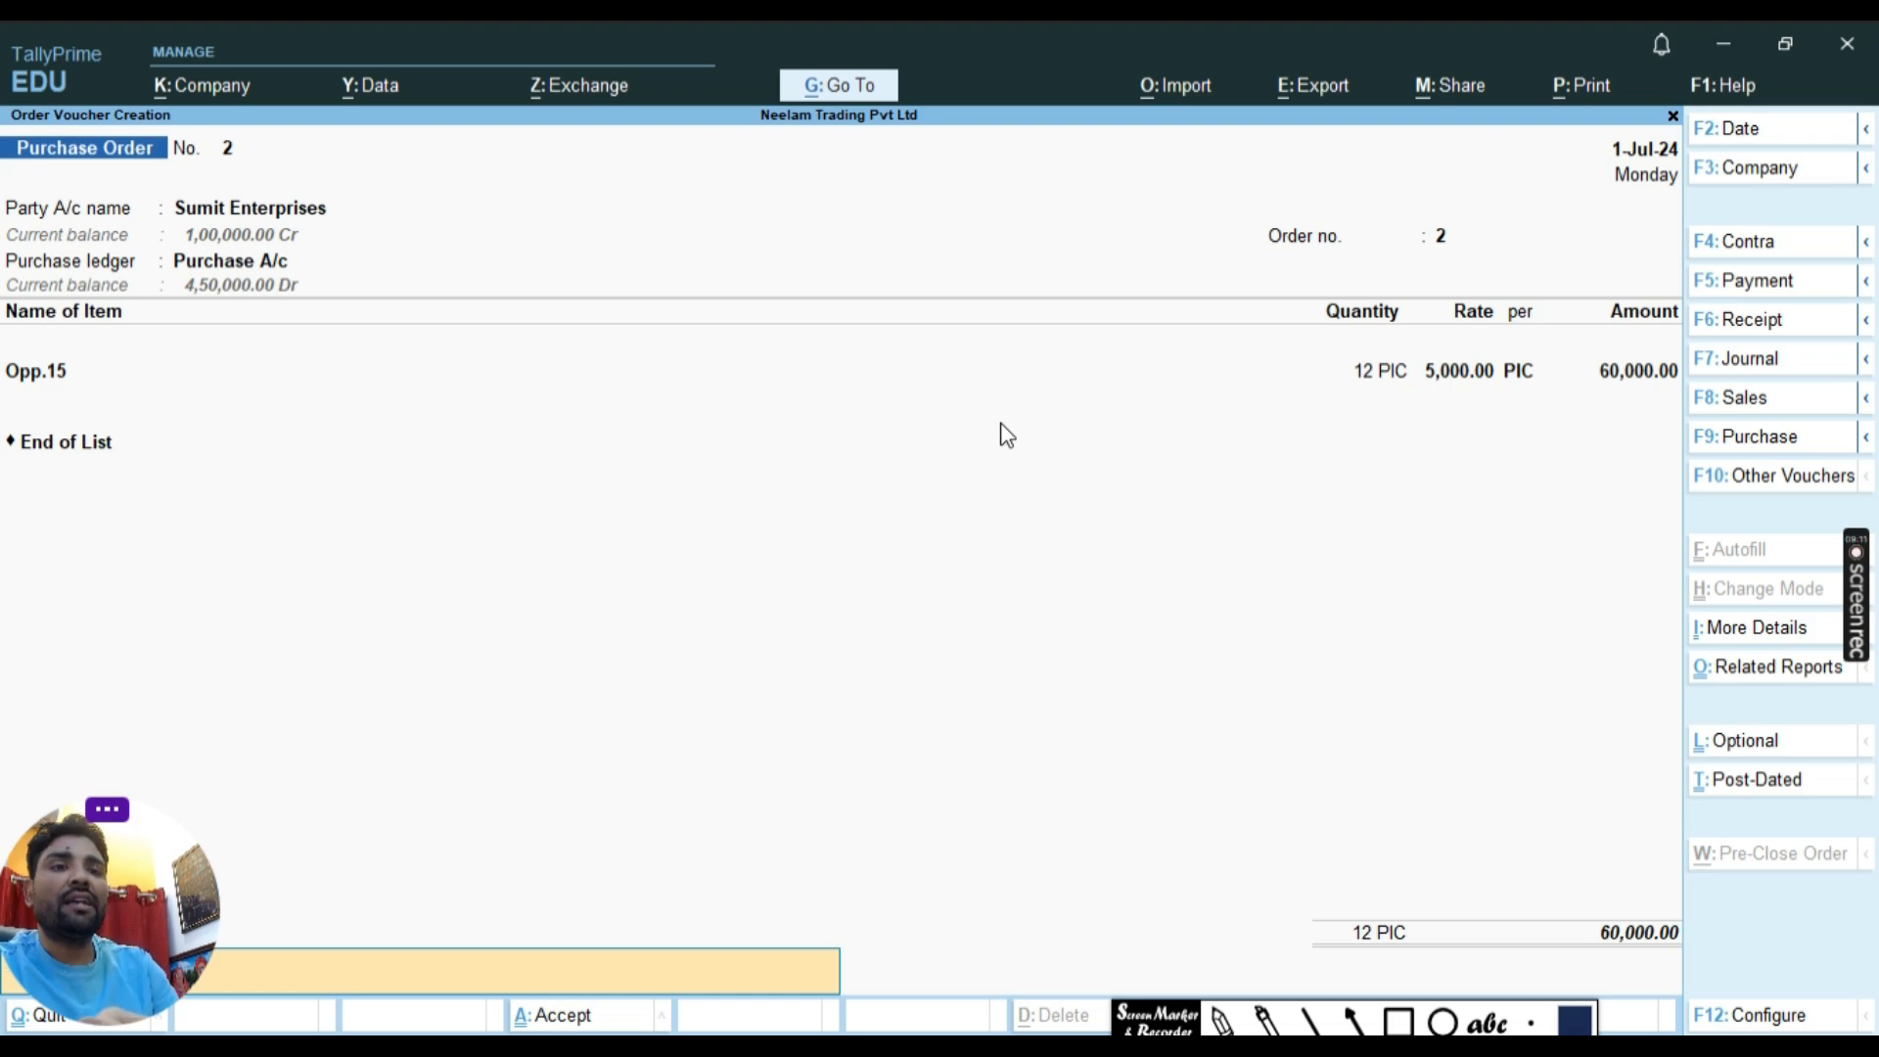
pyautogui.press('Return')
pyautogui.press('Return')
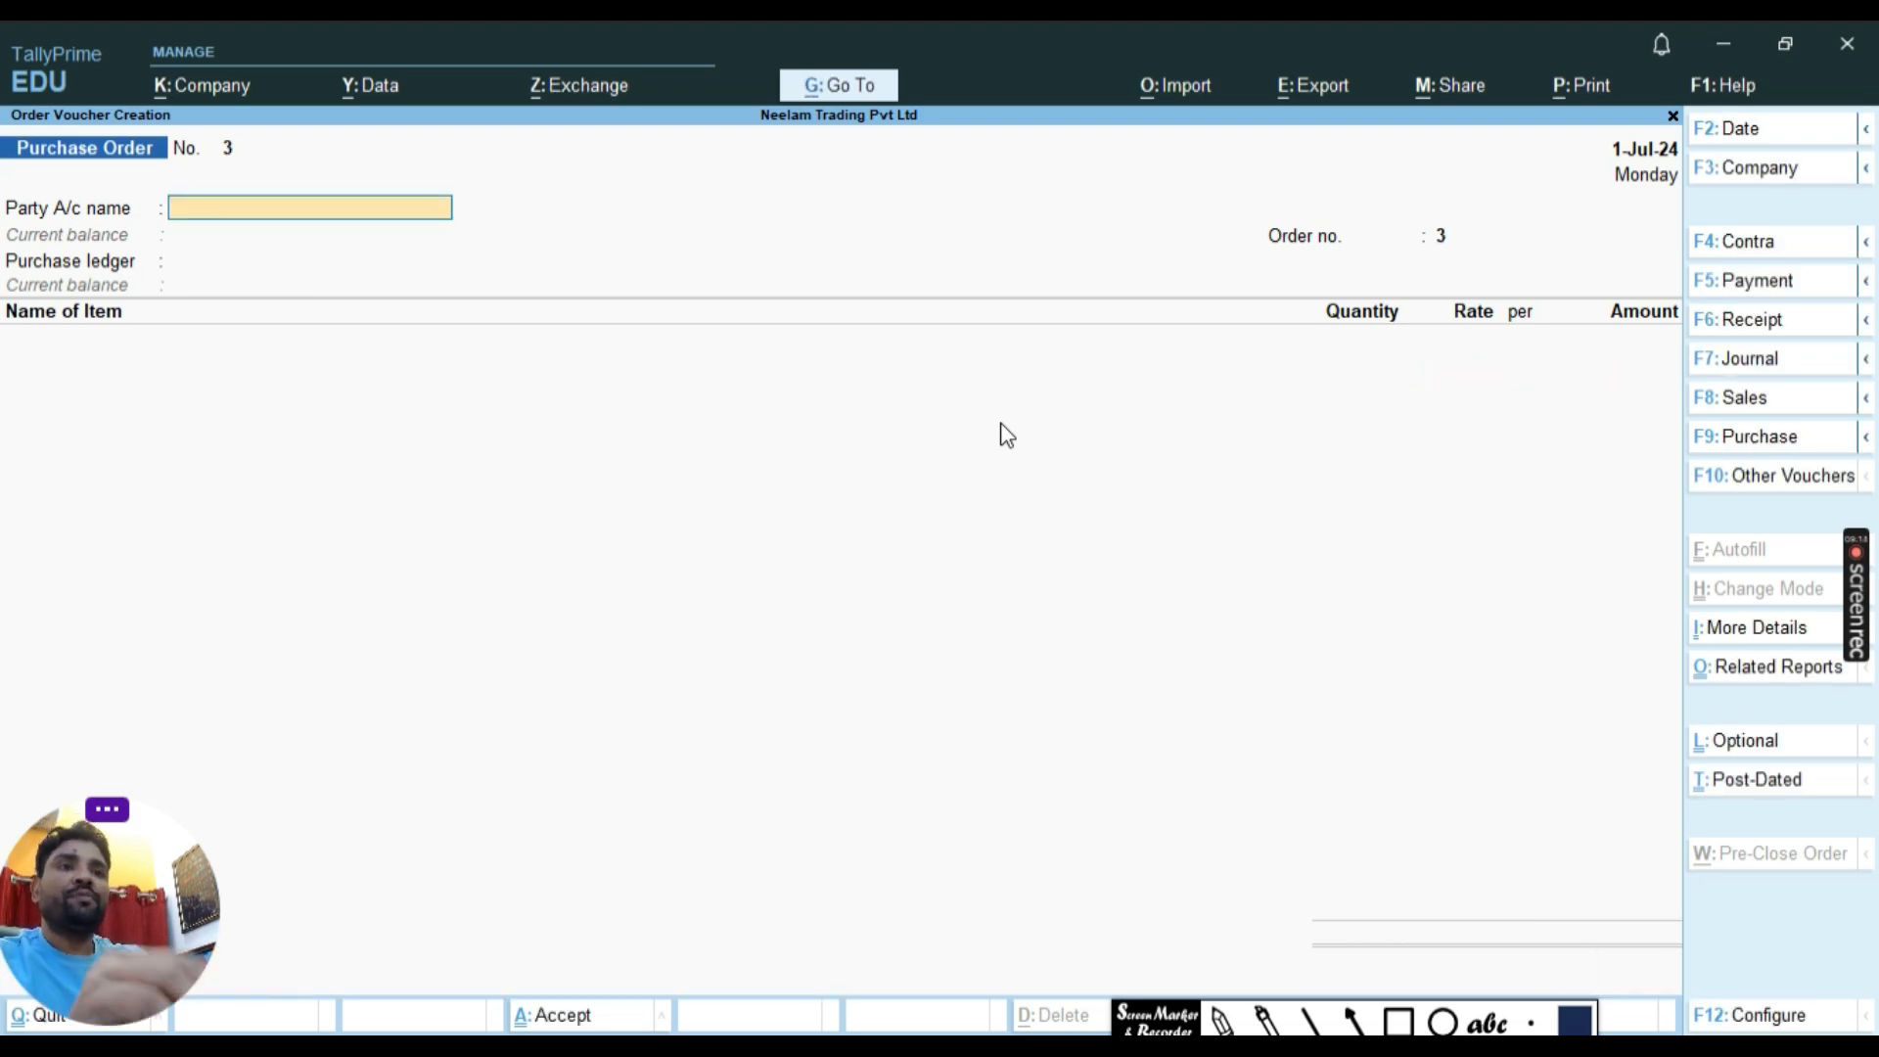
pyautogui.click(1673, 116)
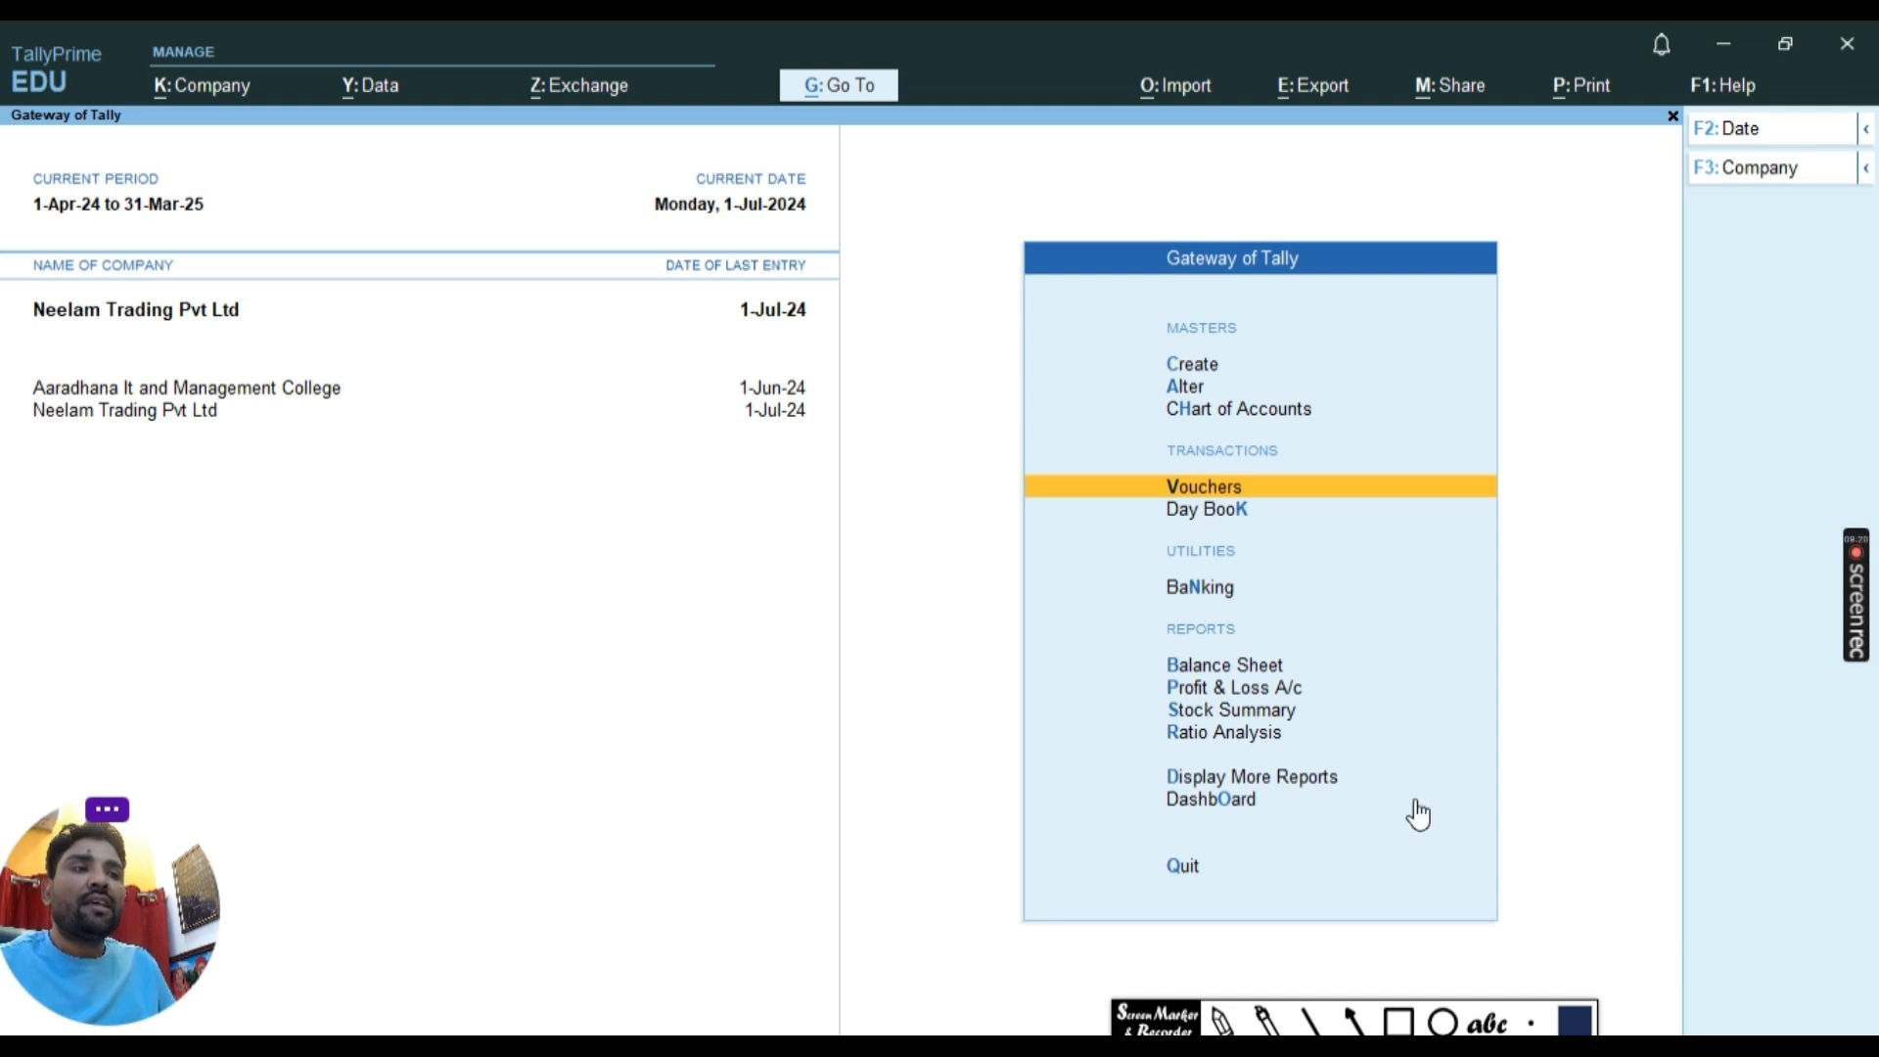
# Check the closing balance of Opp.15 in the Stock Summary, and return to the Gateway of Tally.
pyautogui.click(1270, 783)
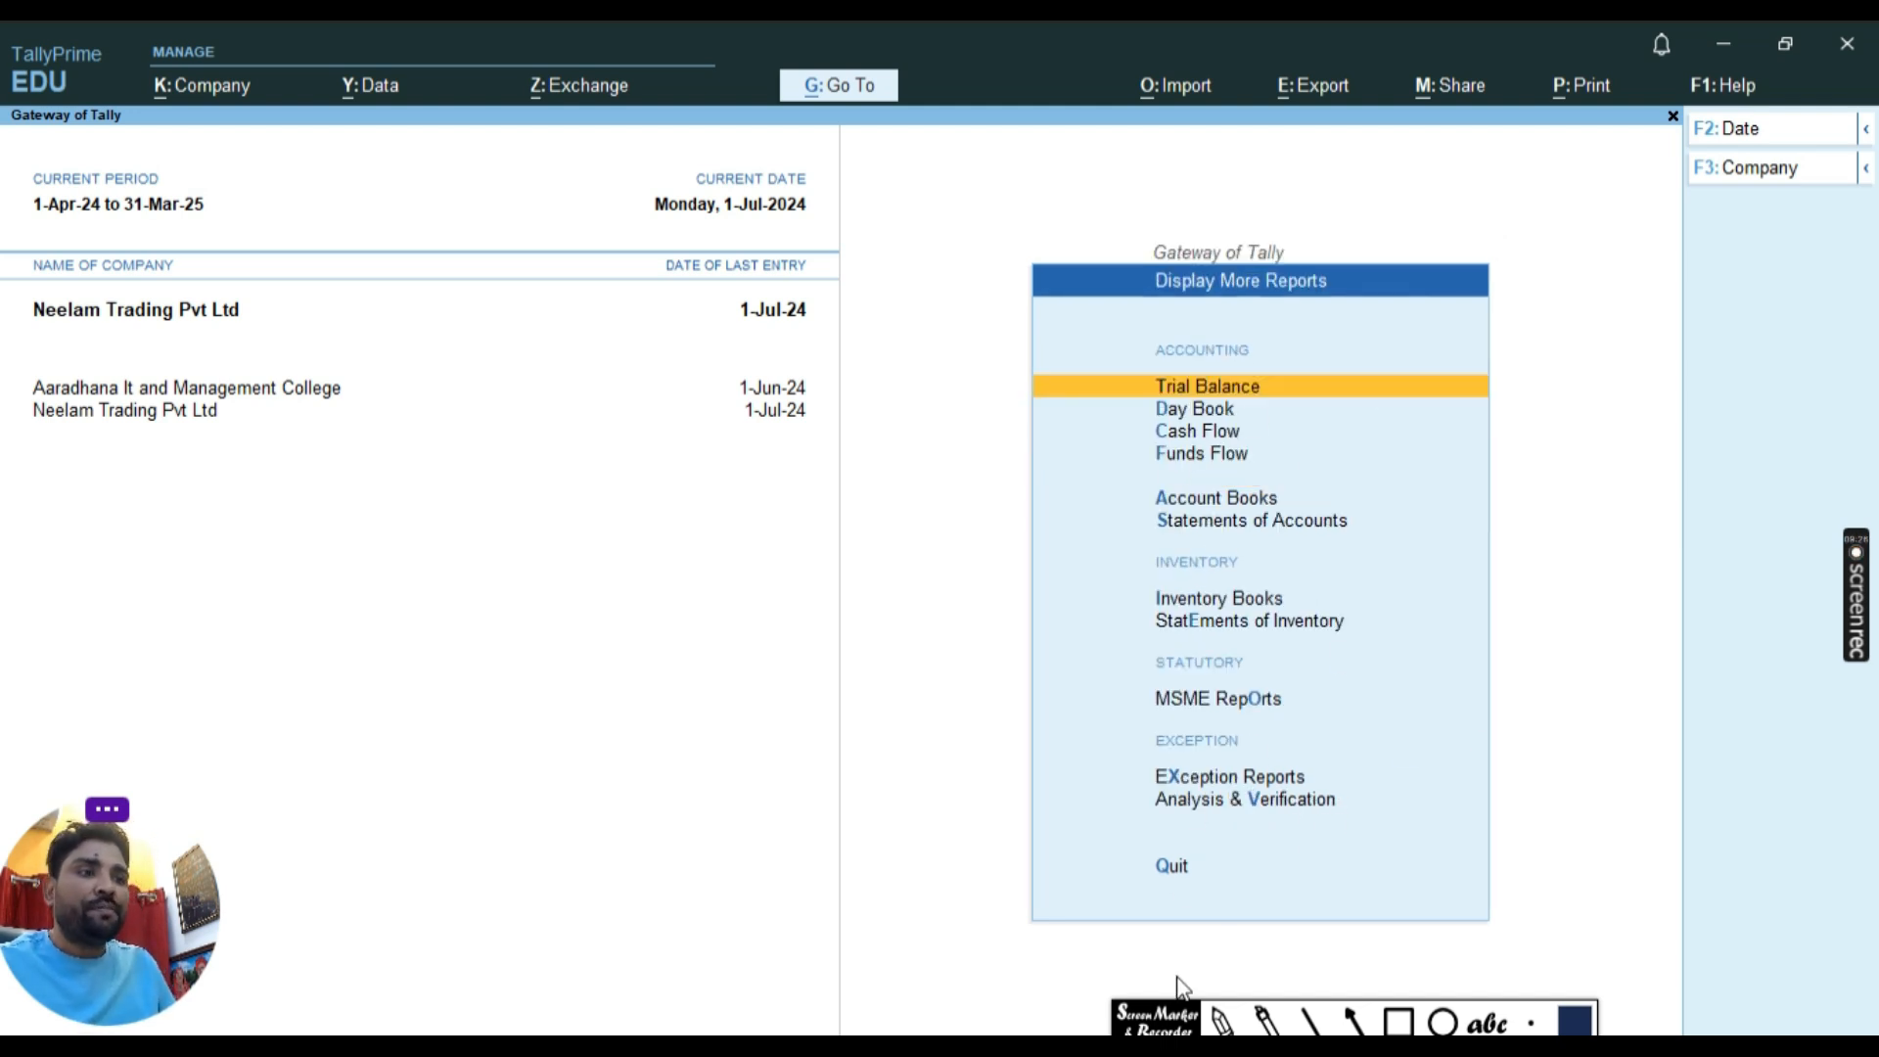
pyautogui.click(1184, 871)
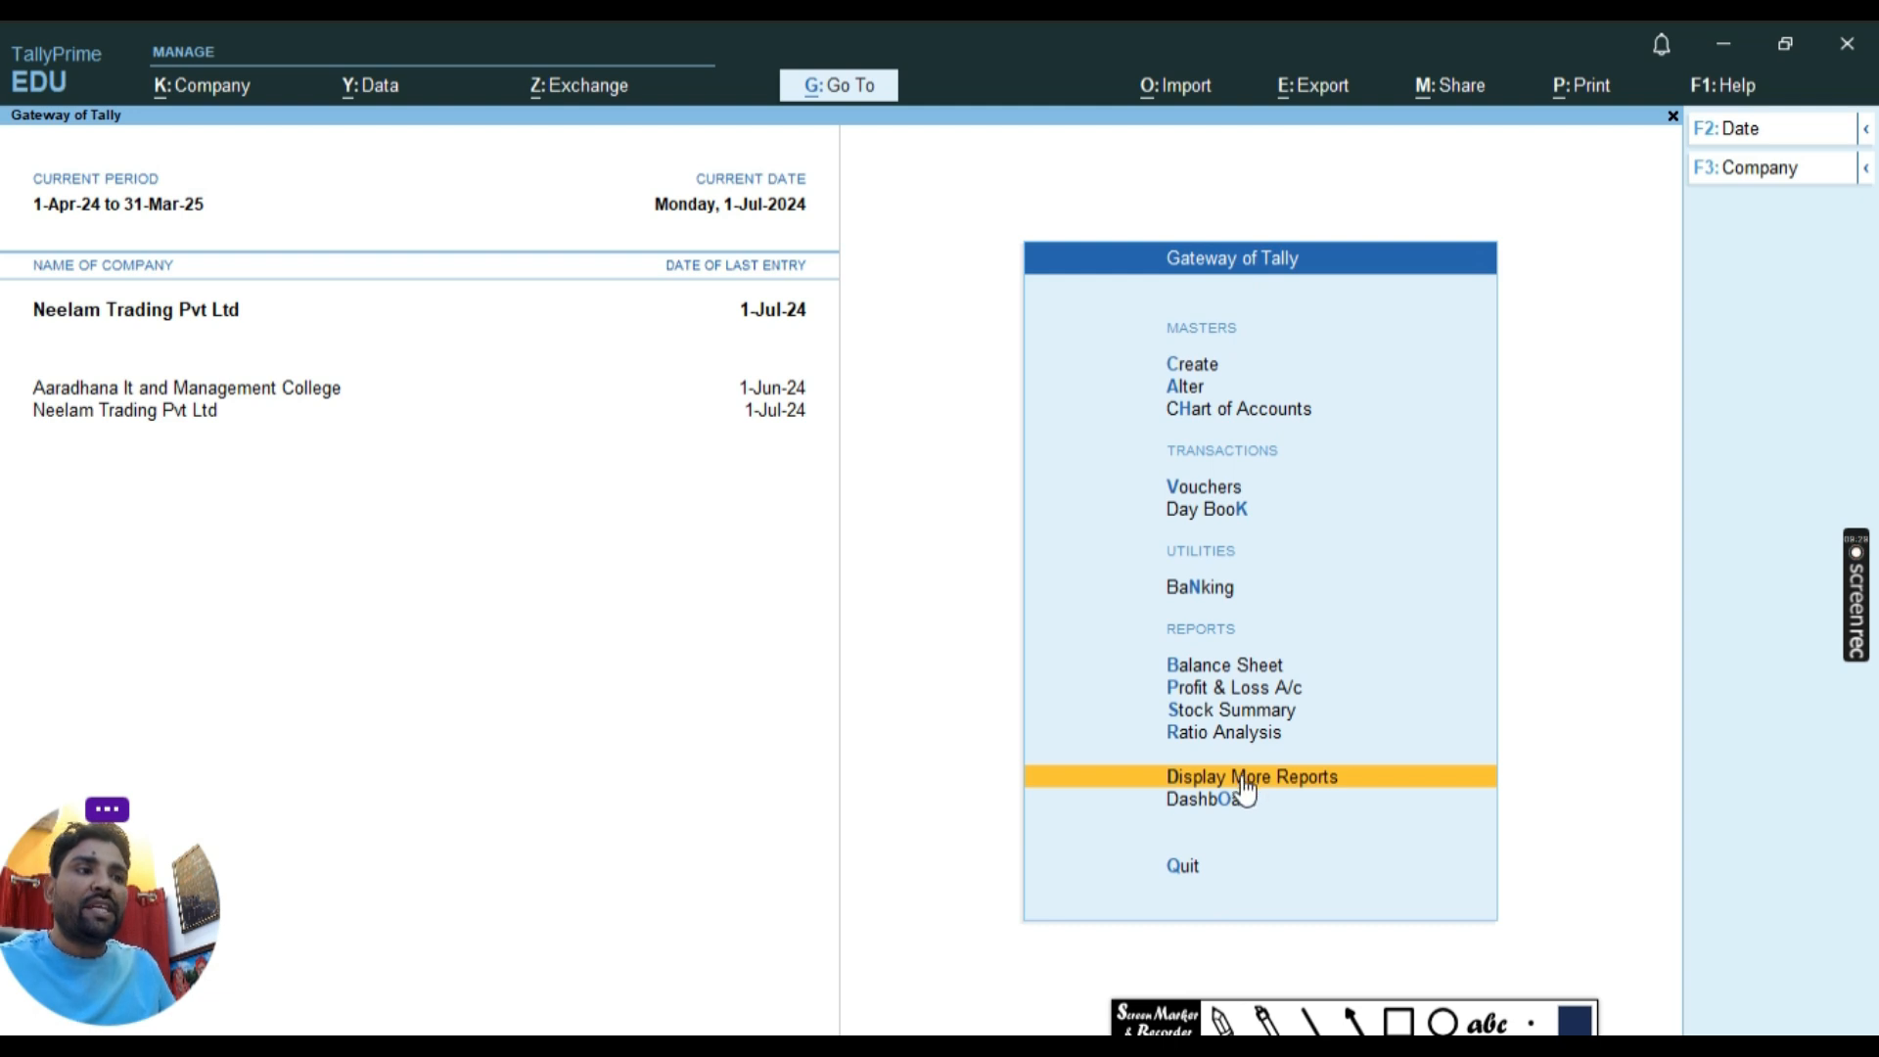
pyautogui.click(1239, 709)
pyautogui.click(1401, 1022)
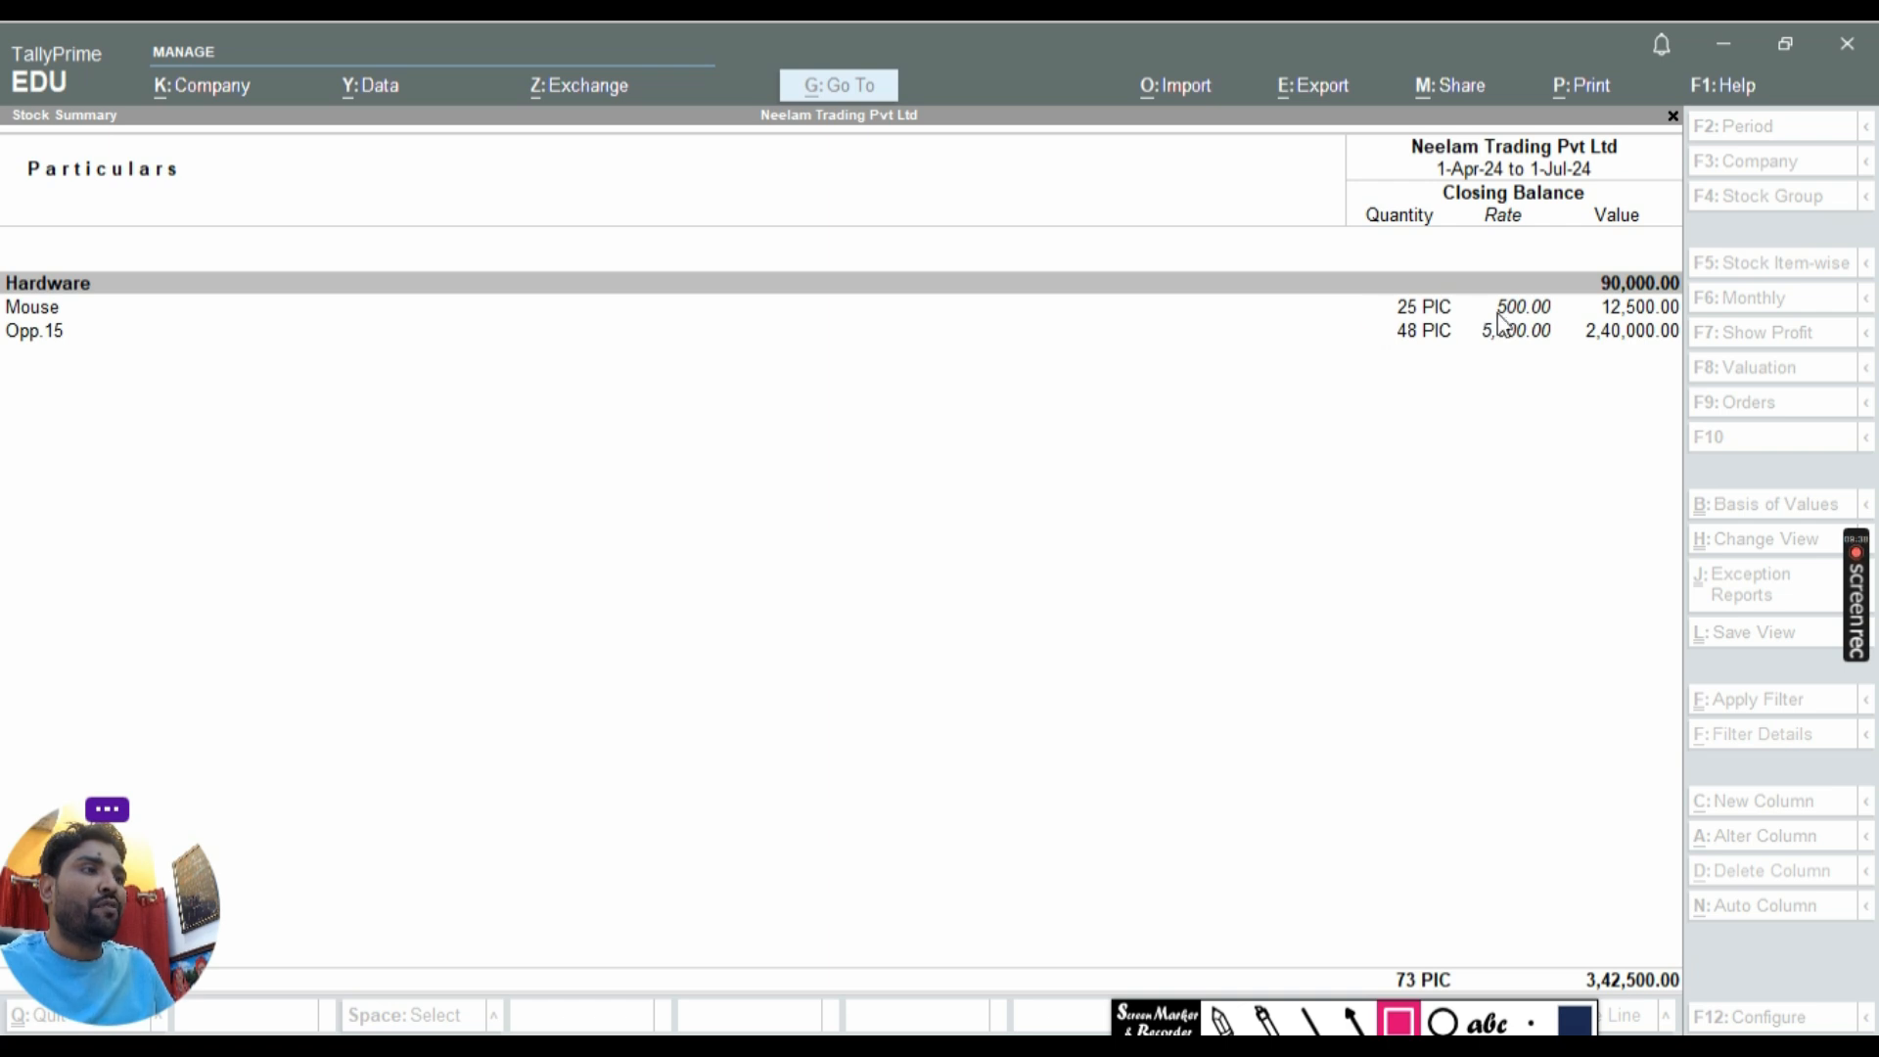
pyautogui.moveTo(1375, 312); pyautogui.dragTo(1689, 356)
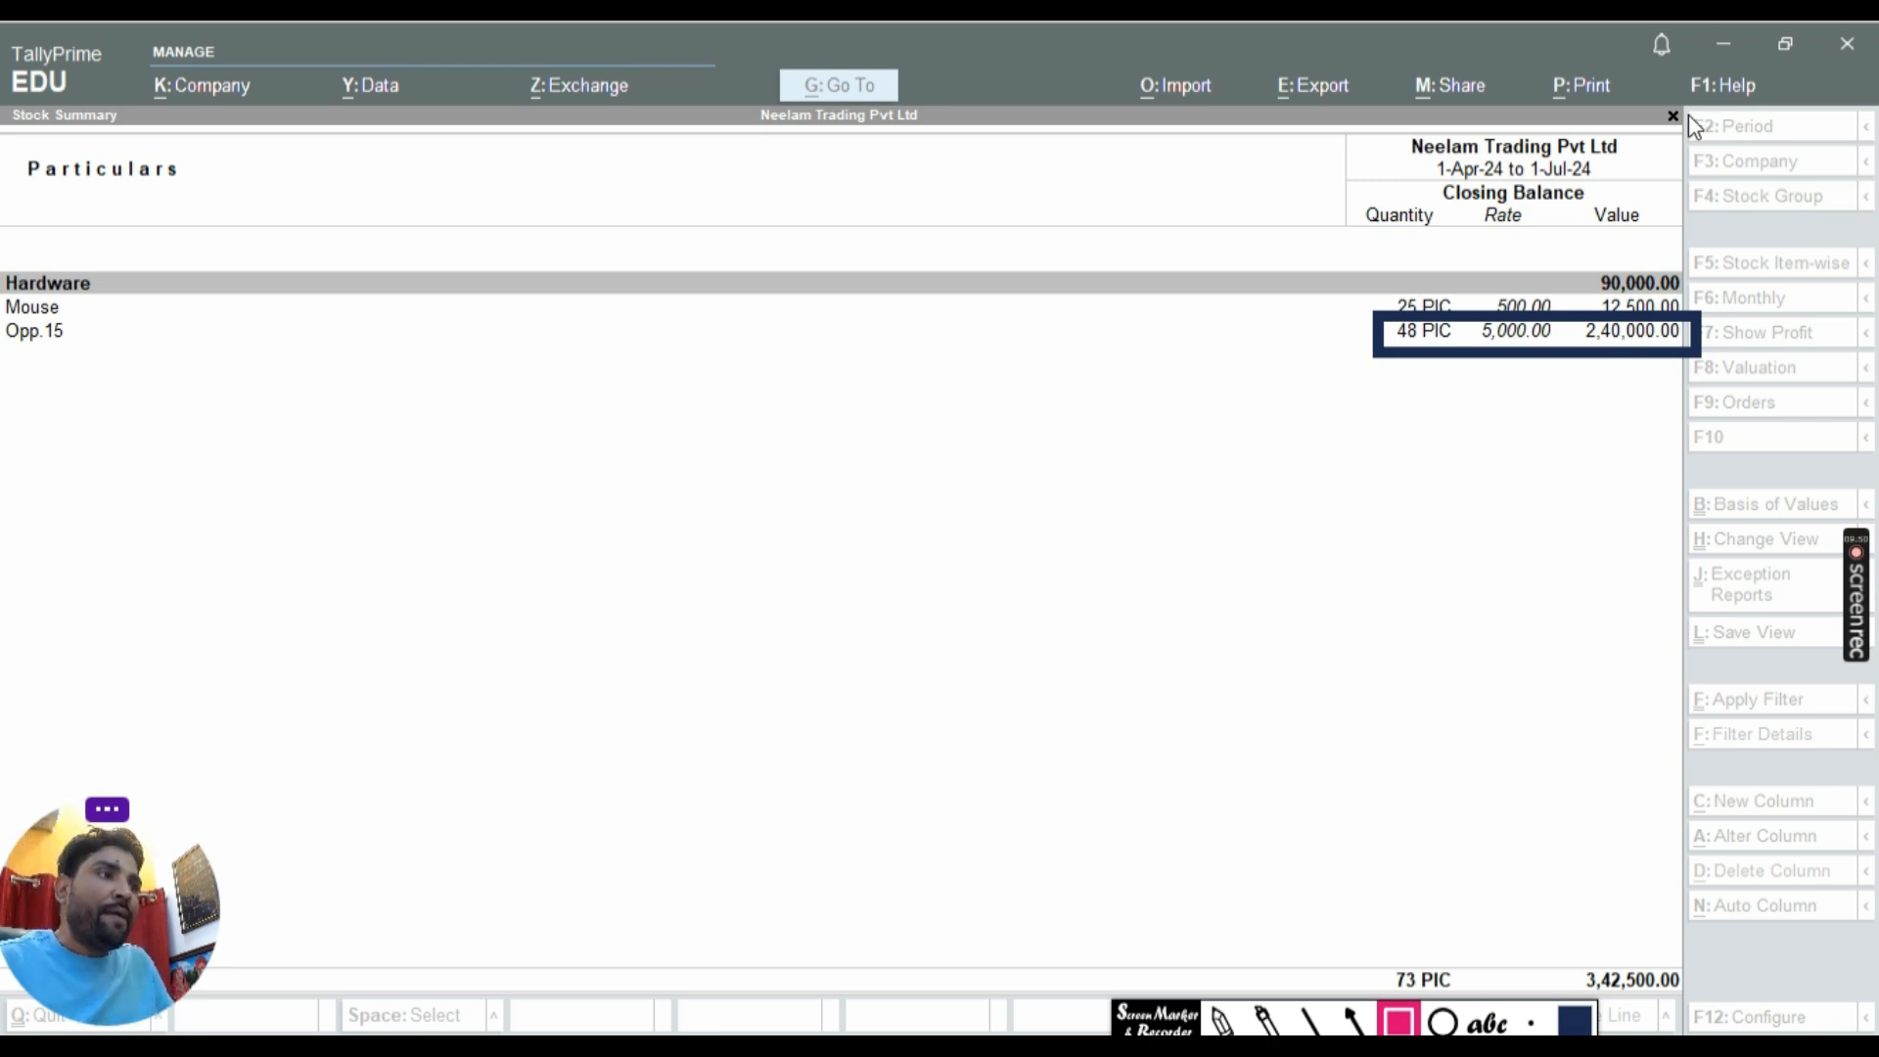
pyautogui.click(1399, 1024)
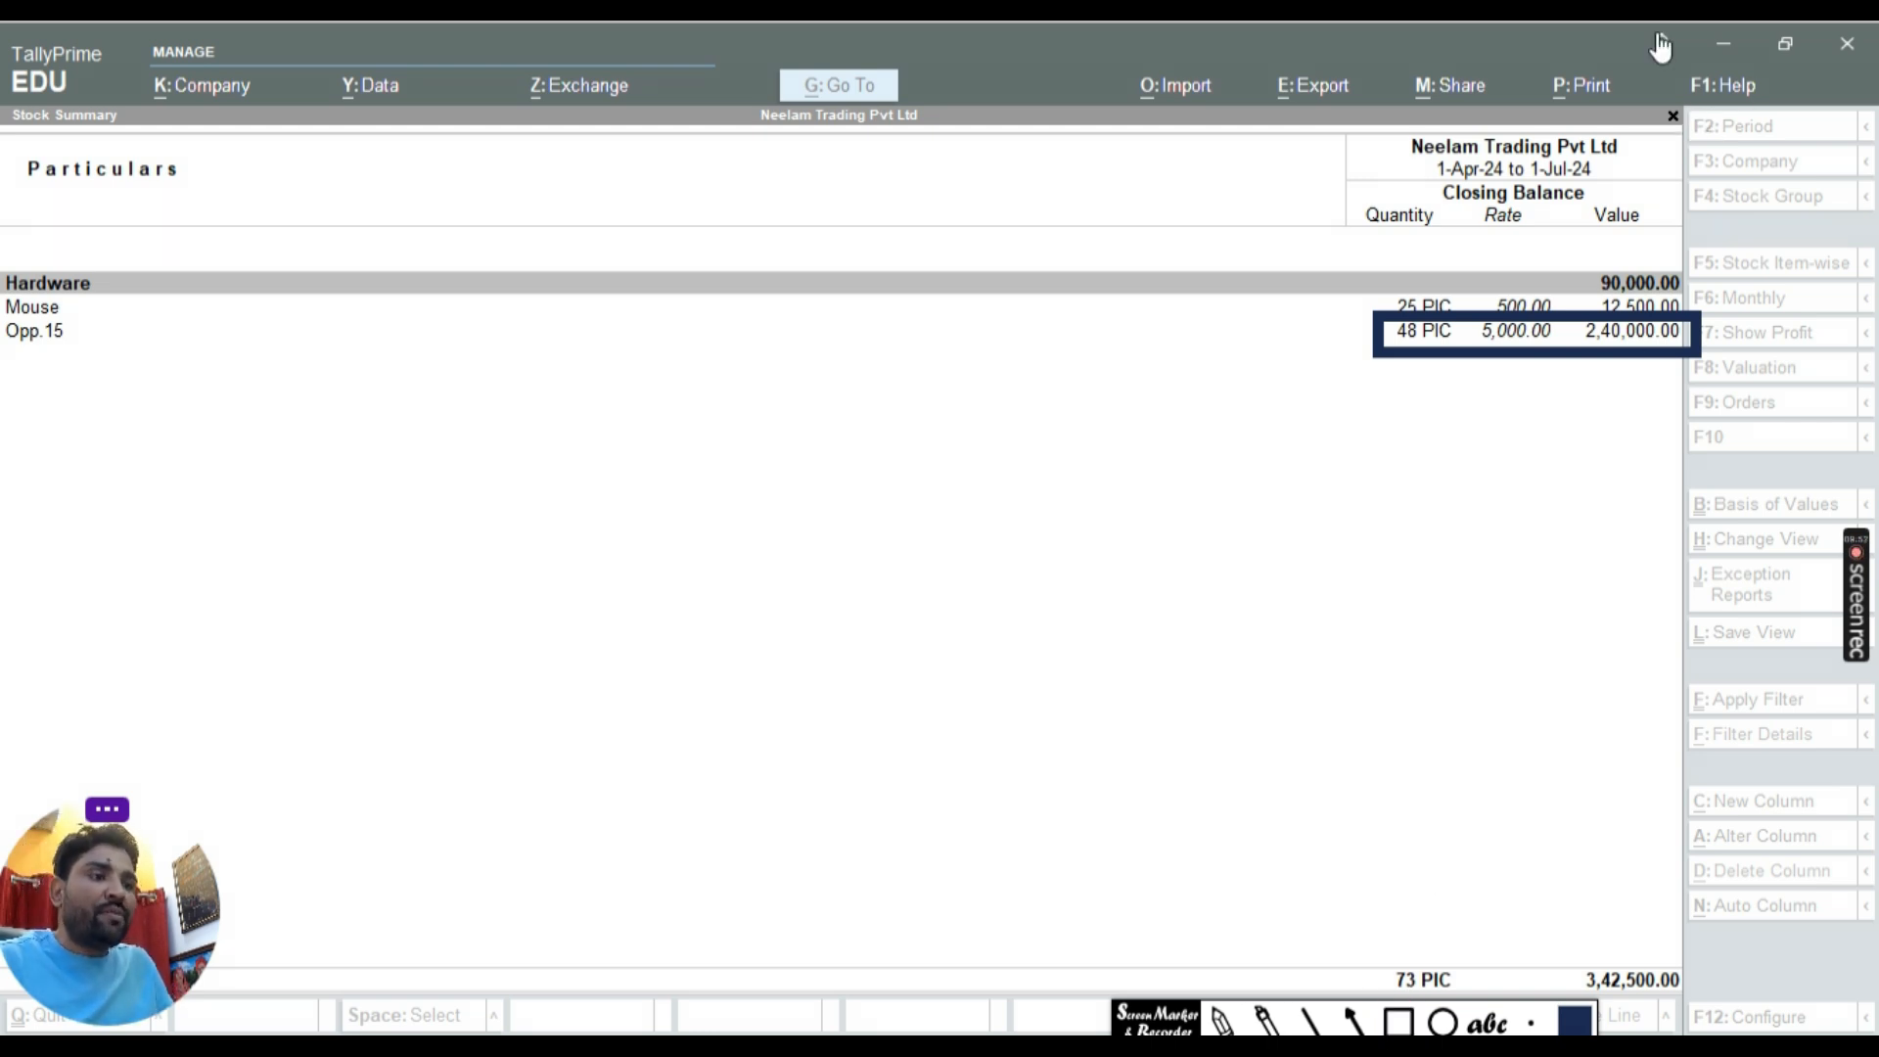
pyautogui.click(1673, 117)
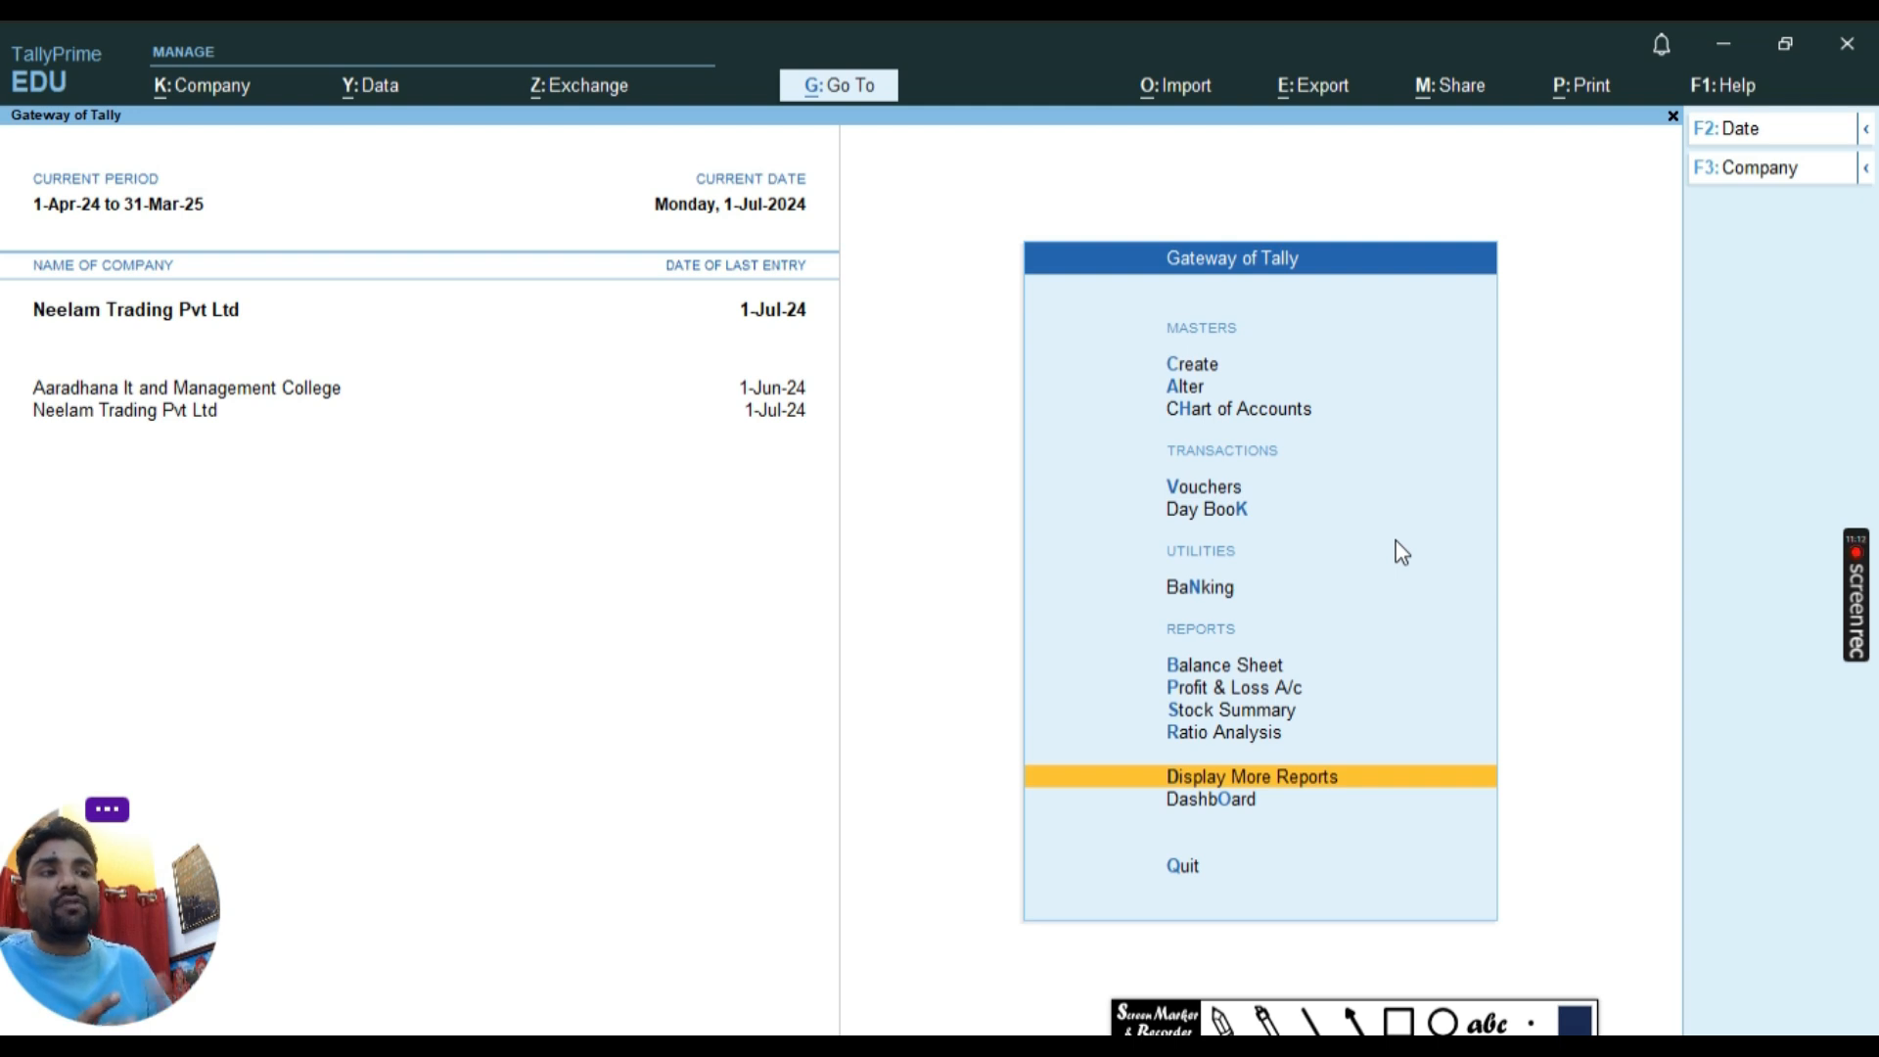
# Open the Purchase Order Outstandings report for all orders from the Statements of Inventory.
pyautogui.click(1209, 778)
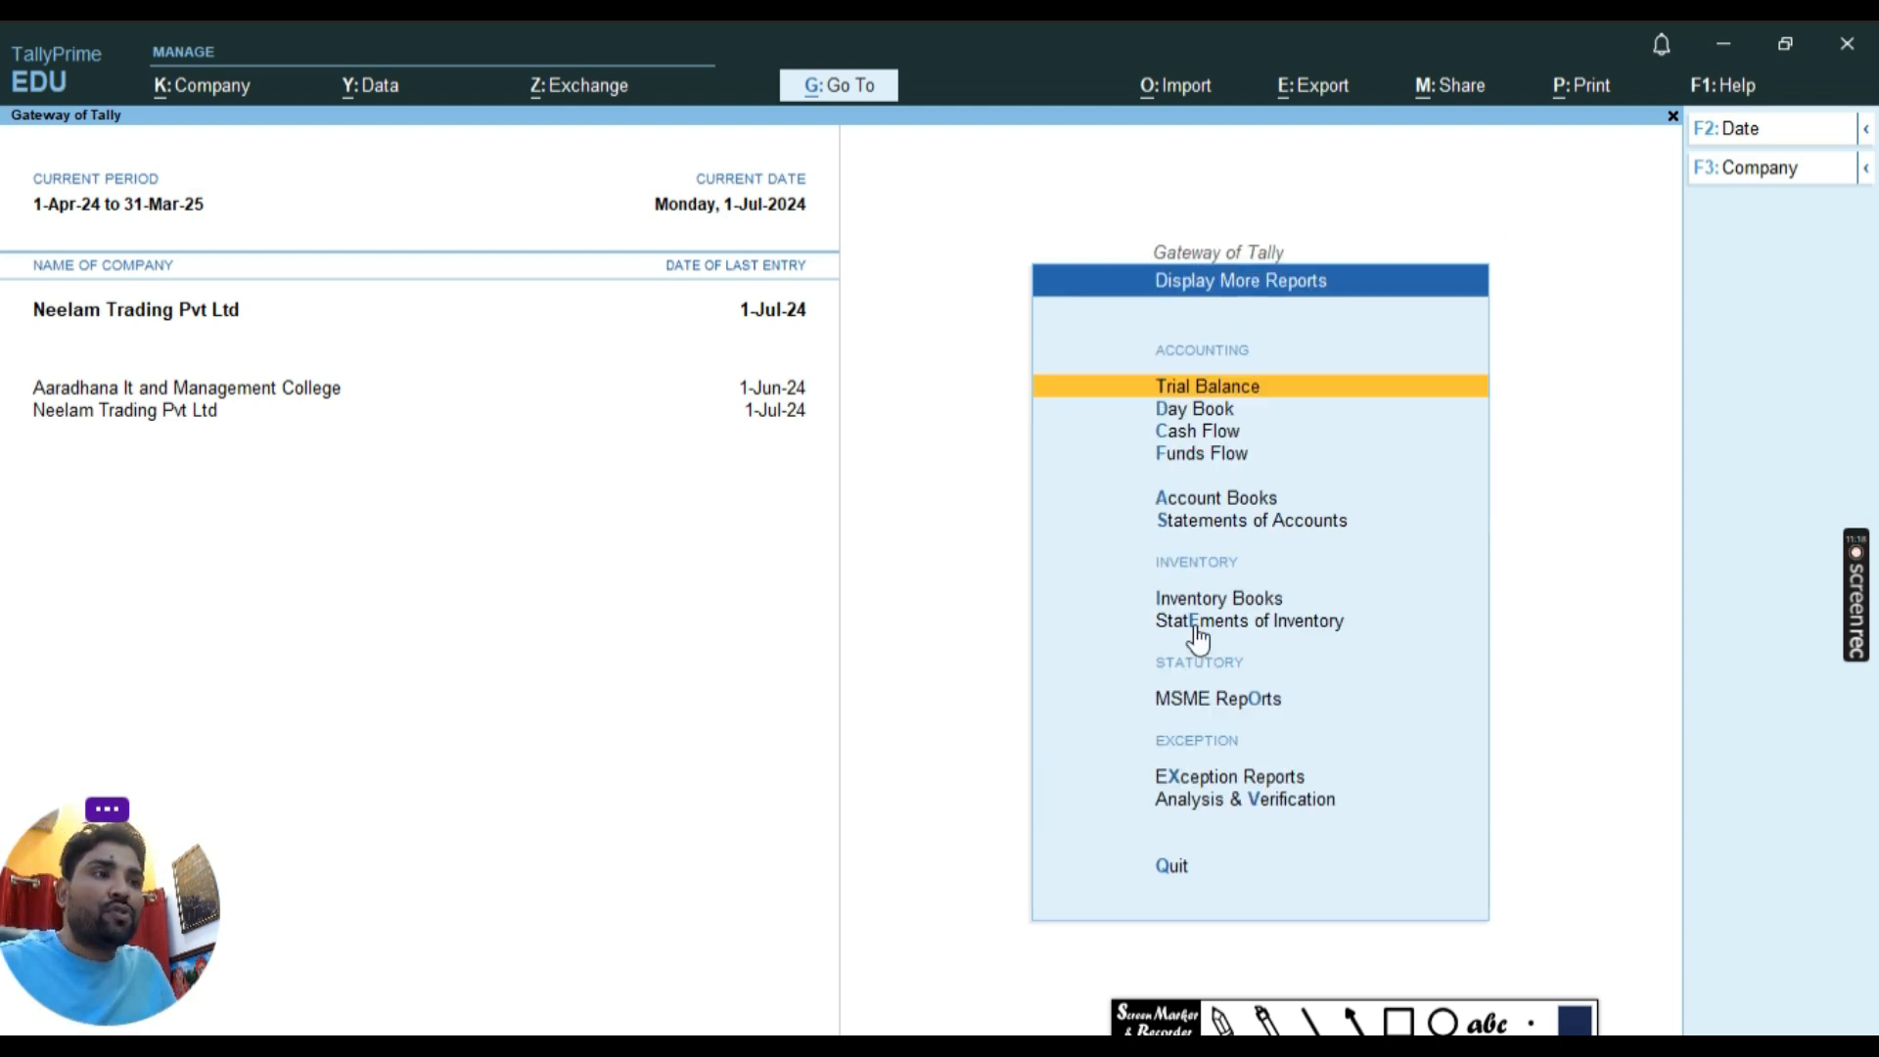
pyautogui.click(1400, 1022)
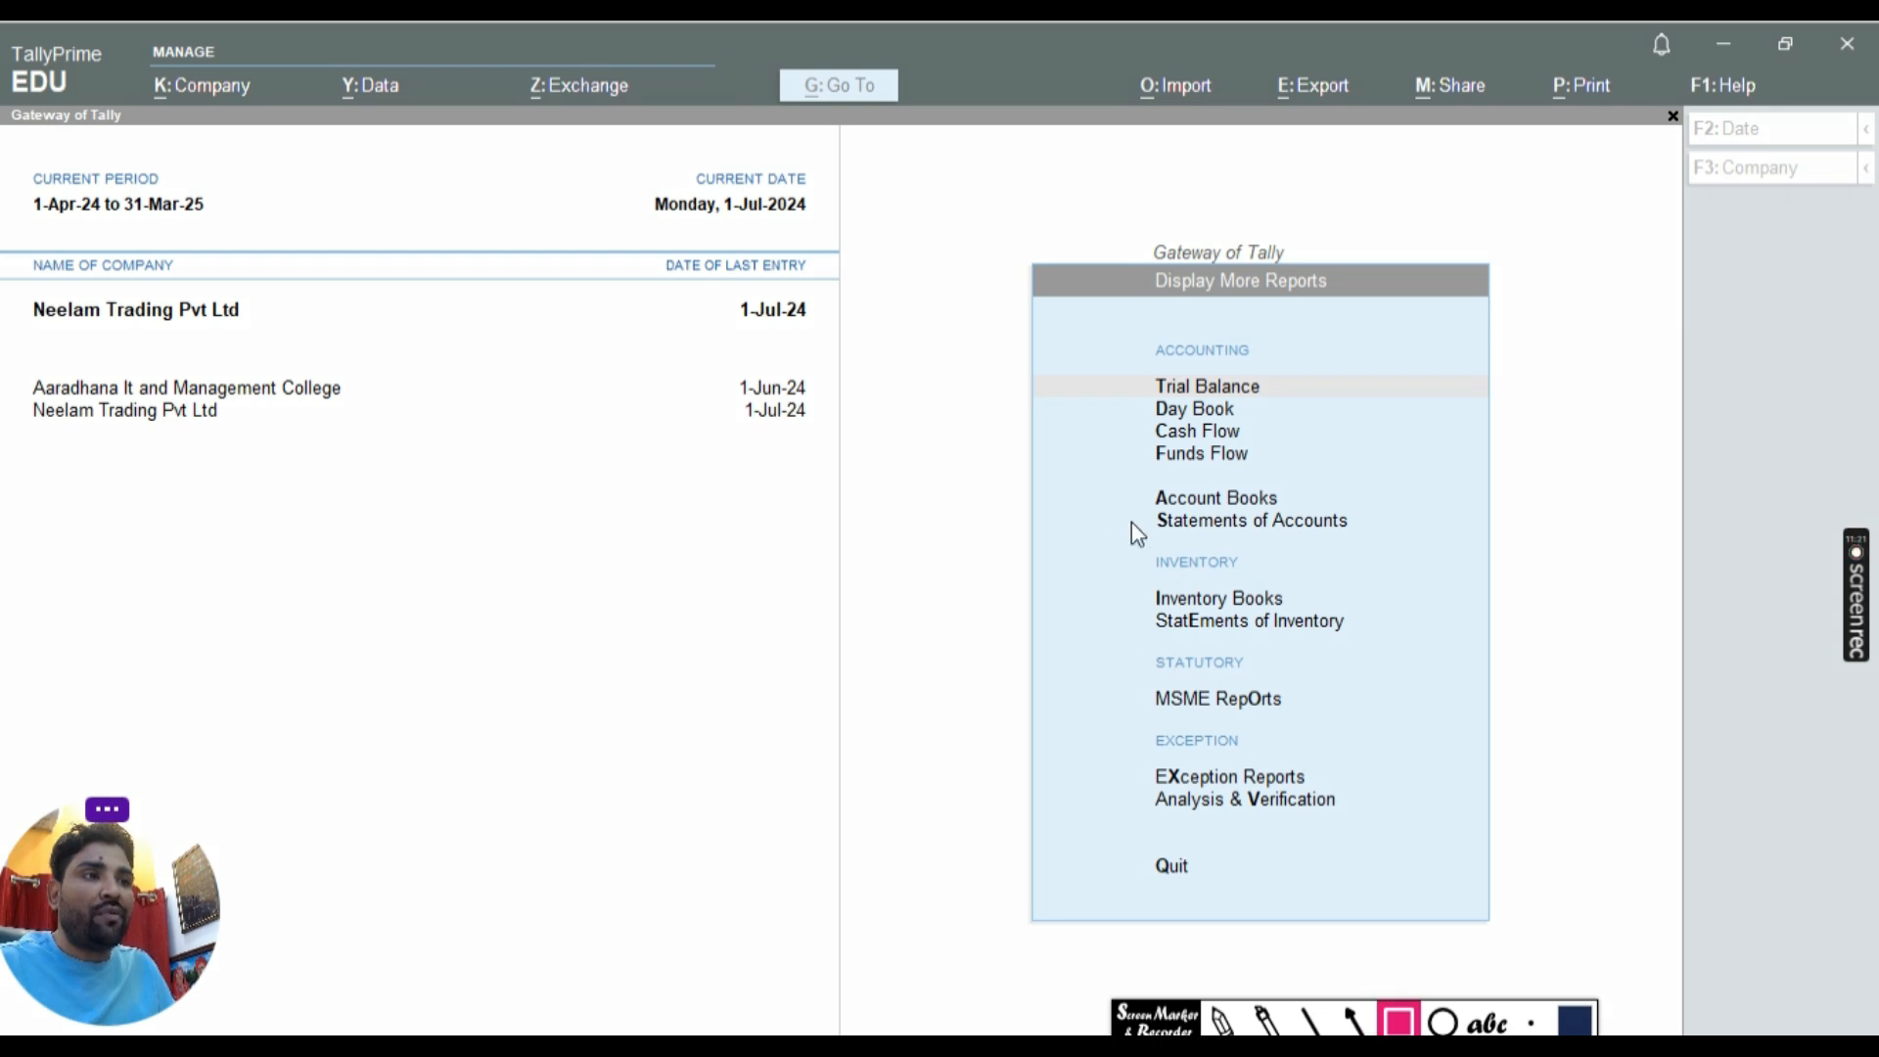
pyautogui.moveTo(1121, 526); pyautogui.dragTo(1508, 582)
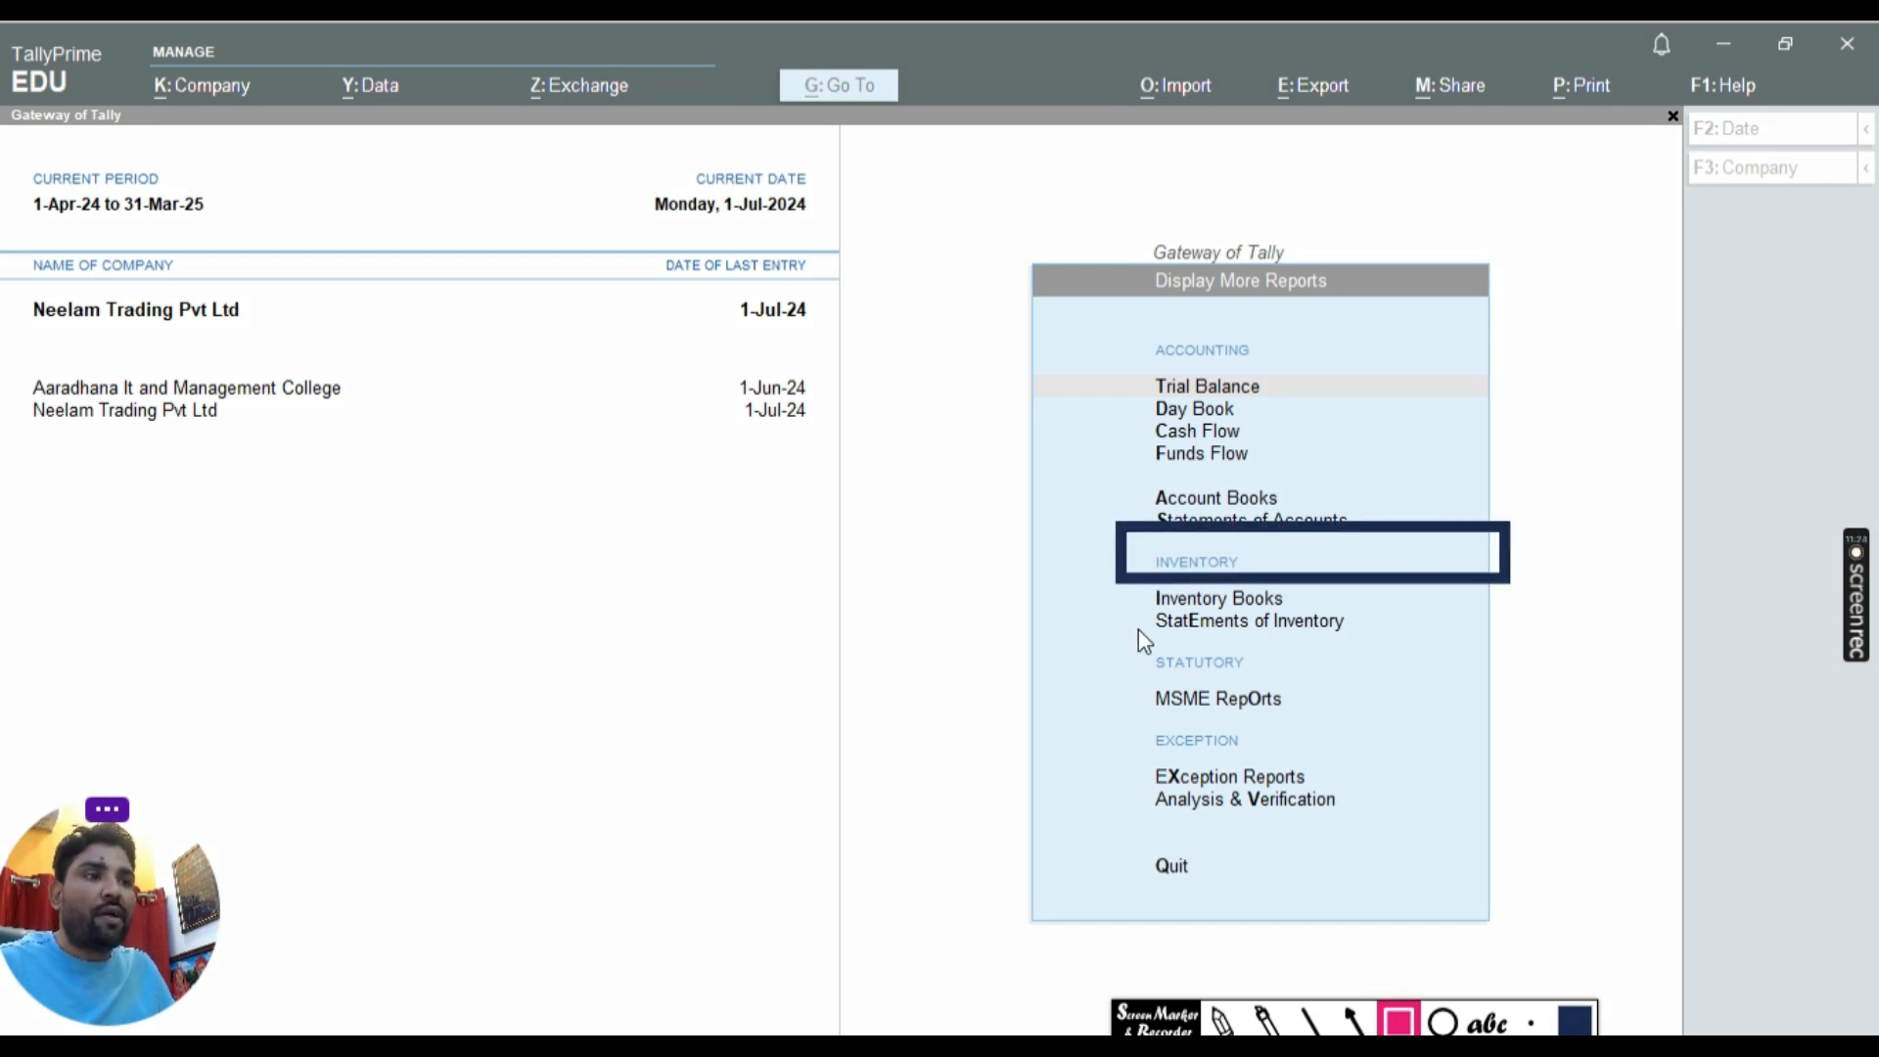
pyautogui.click(1400, 1030)
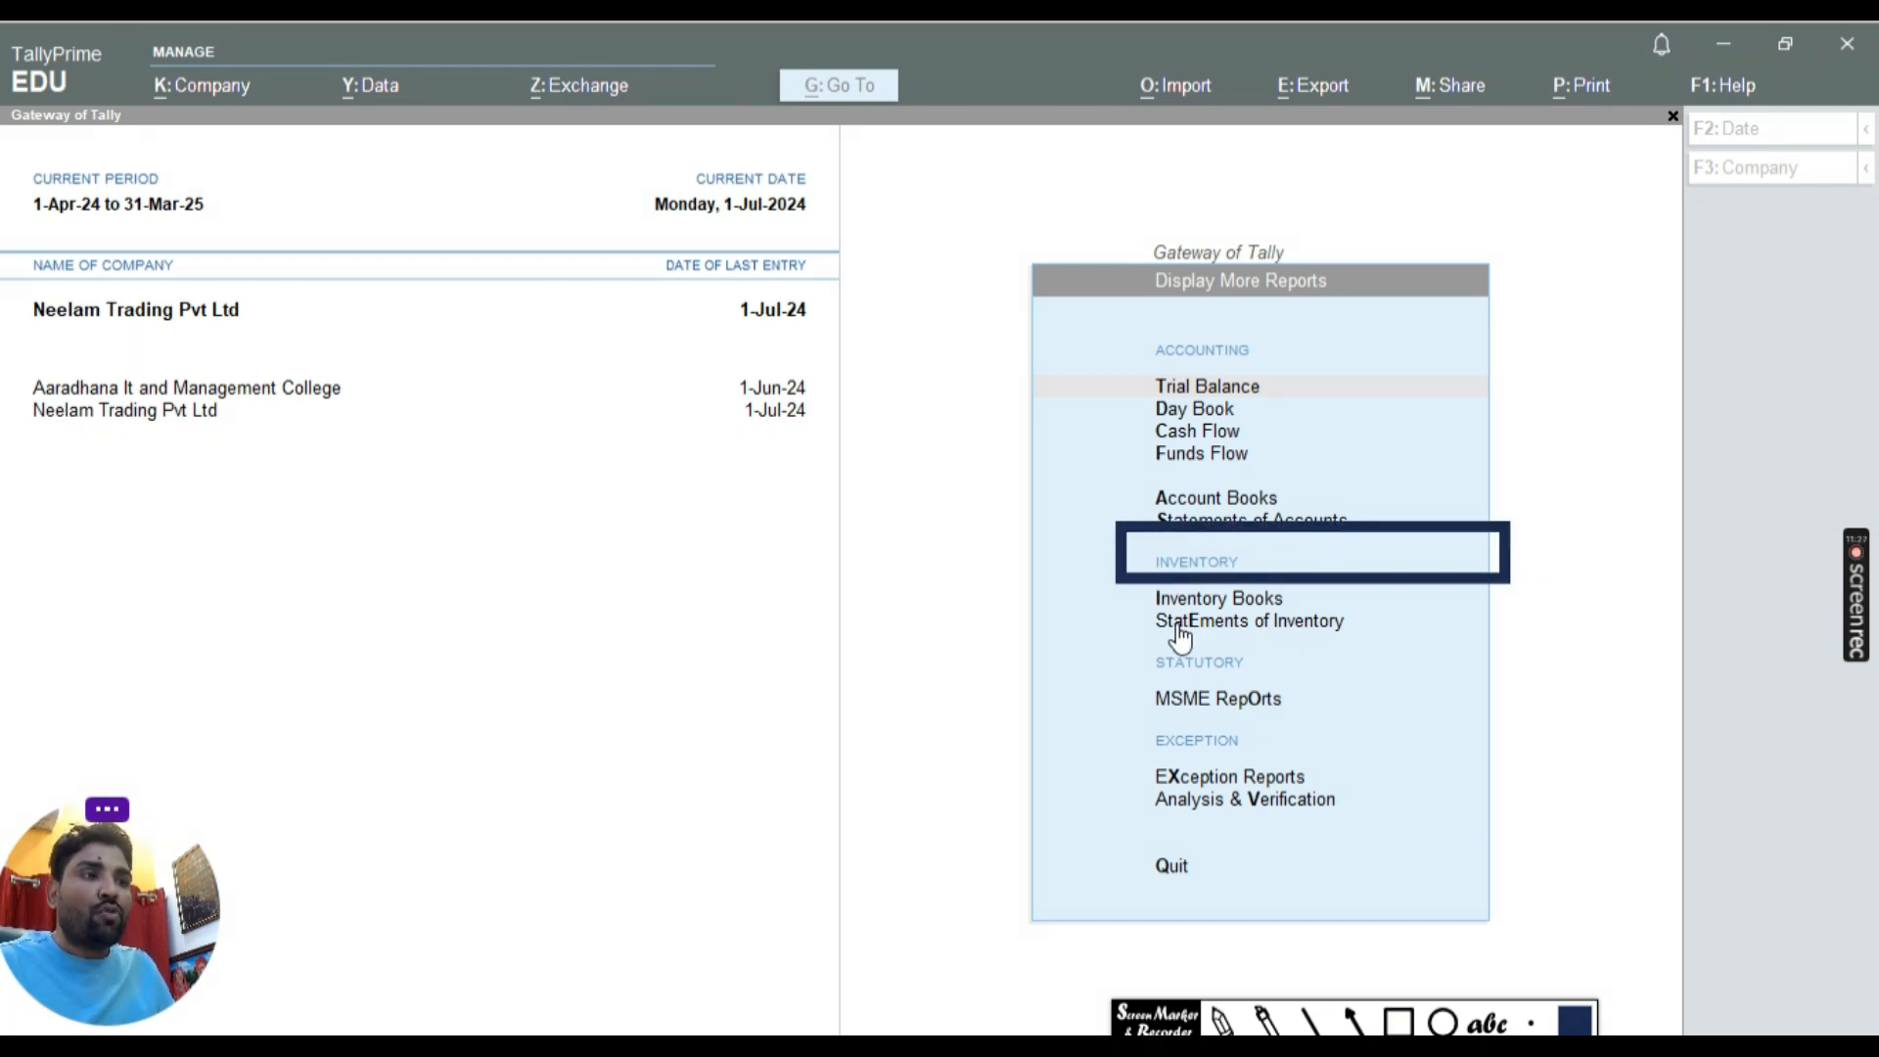
pyautogui.click(1258, 1034)
pyautogui.click(1218, 626)
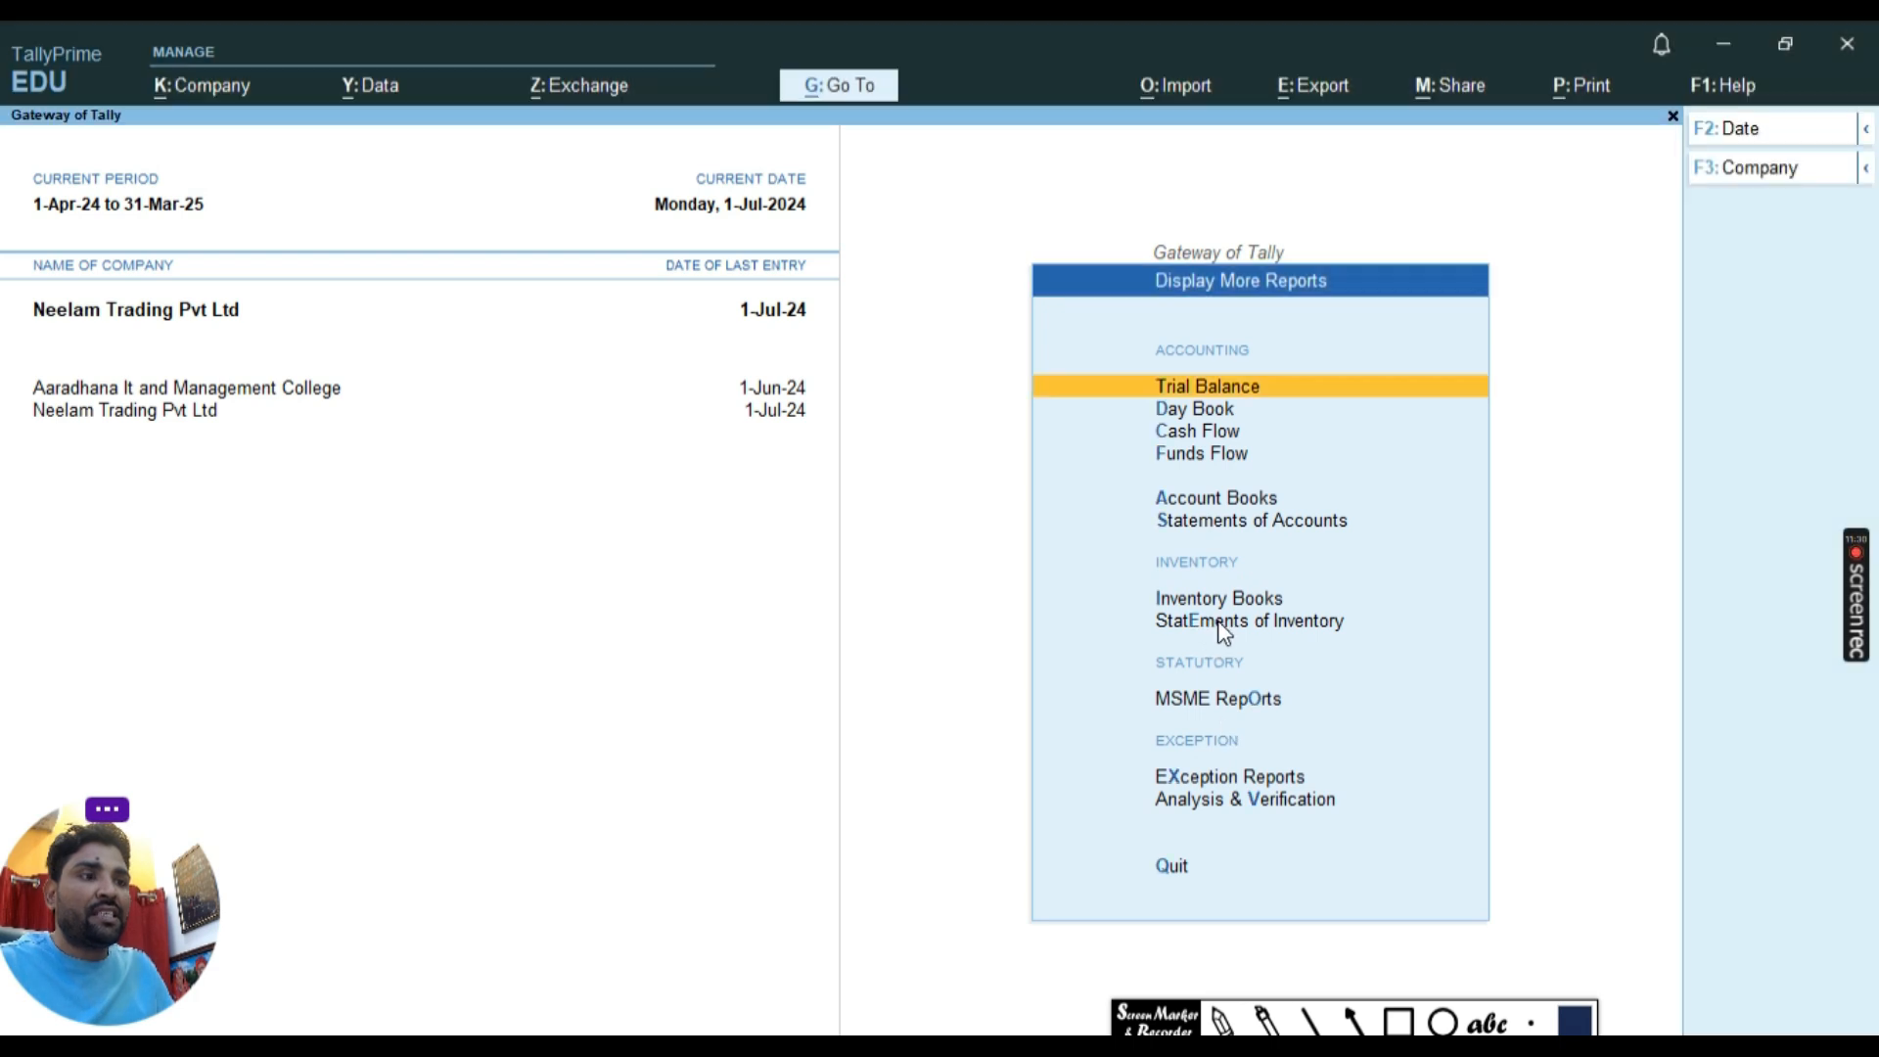
pyautogui.click(1219, 624)
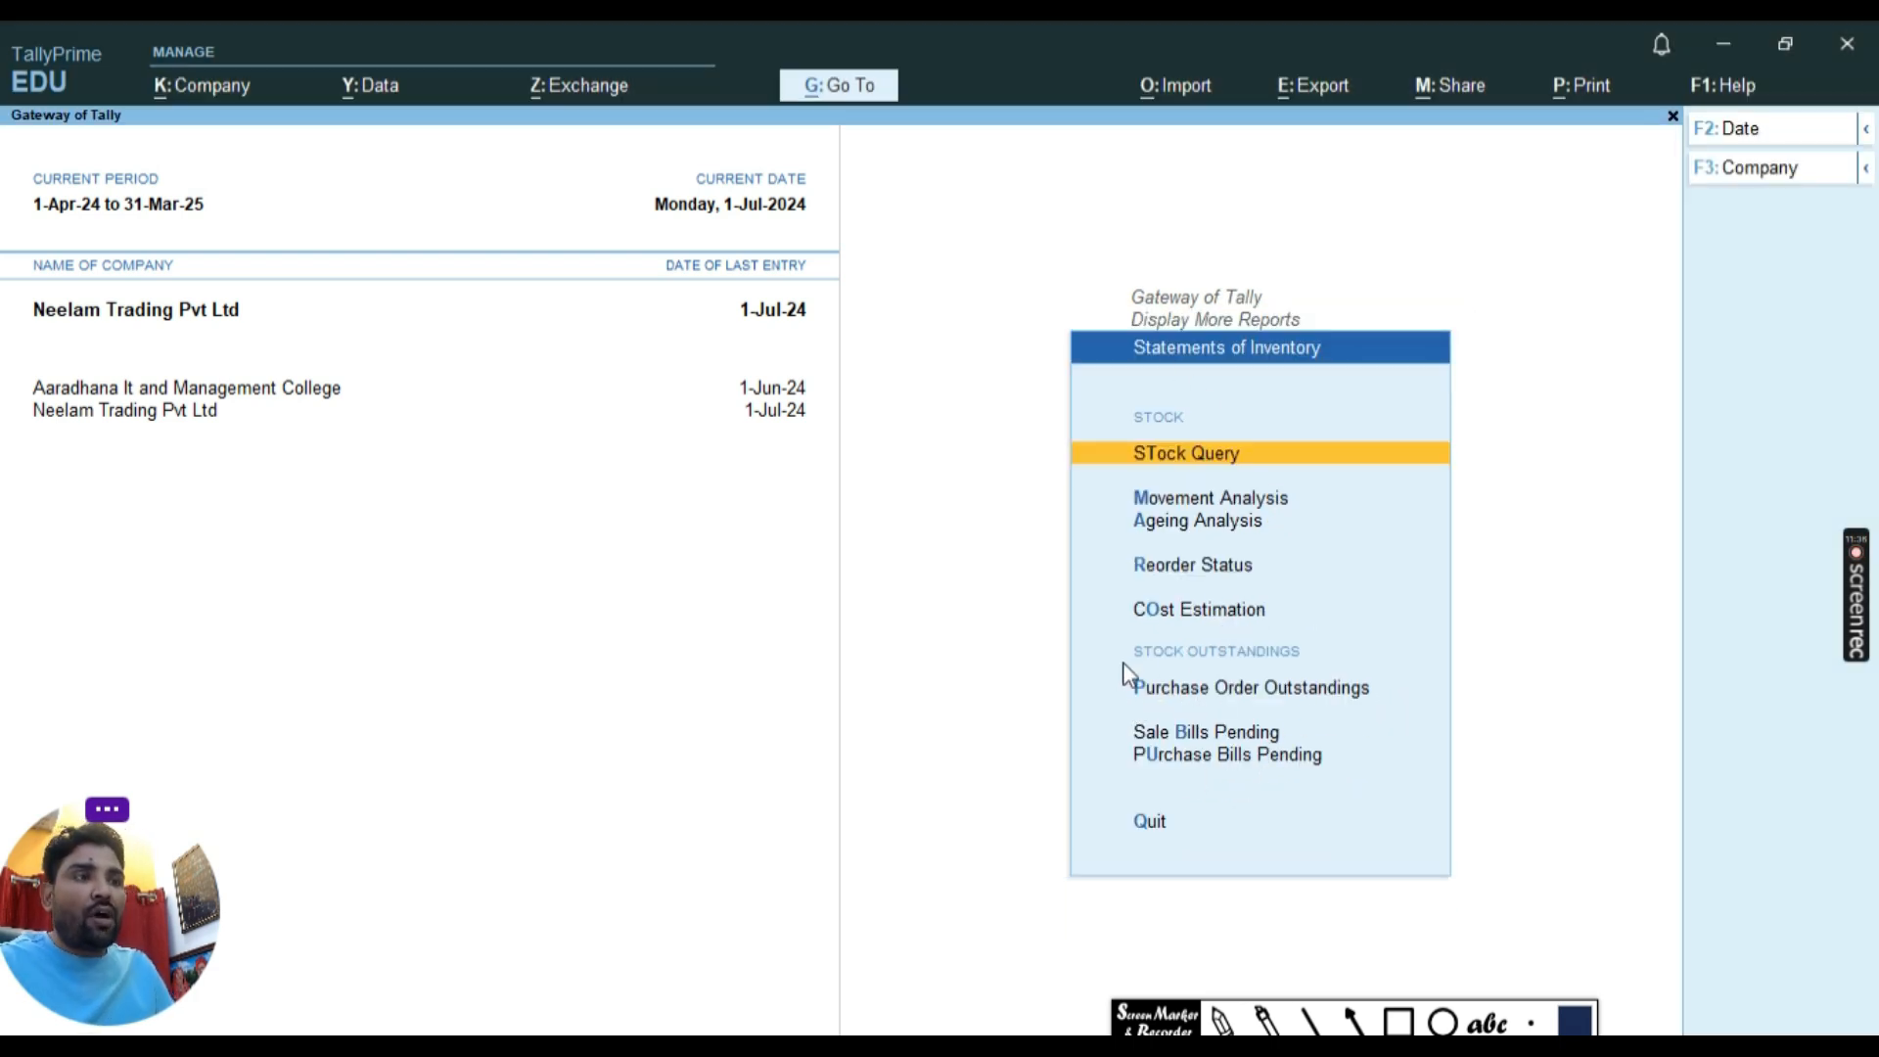
pyautogui.click(1219, 691)
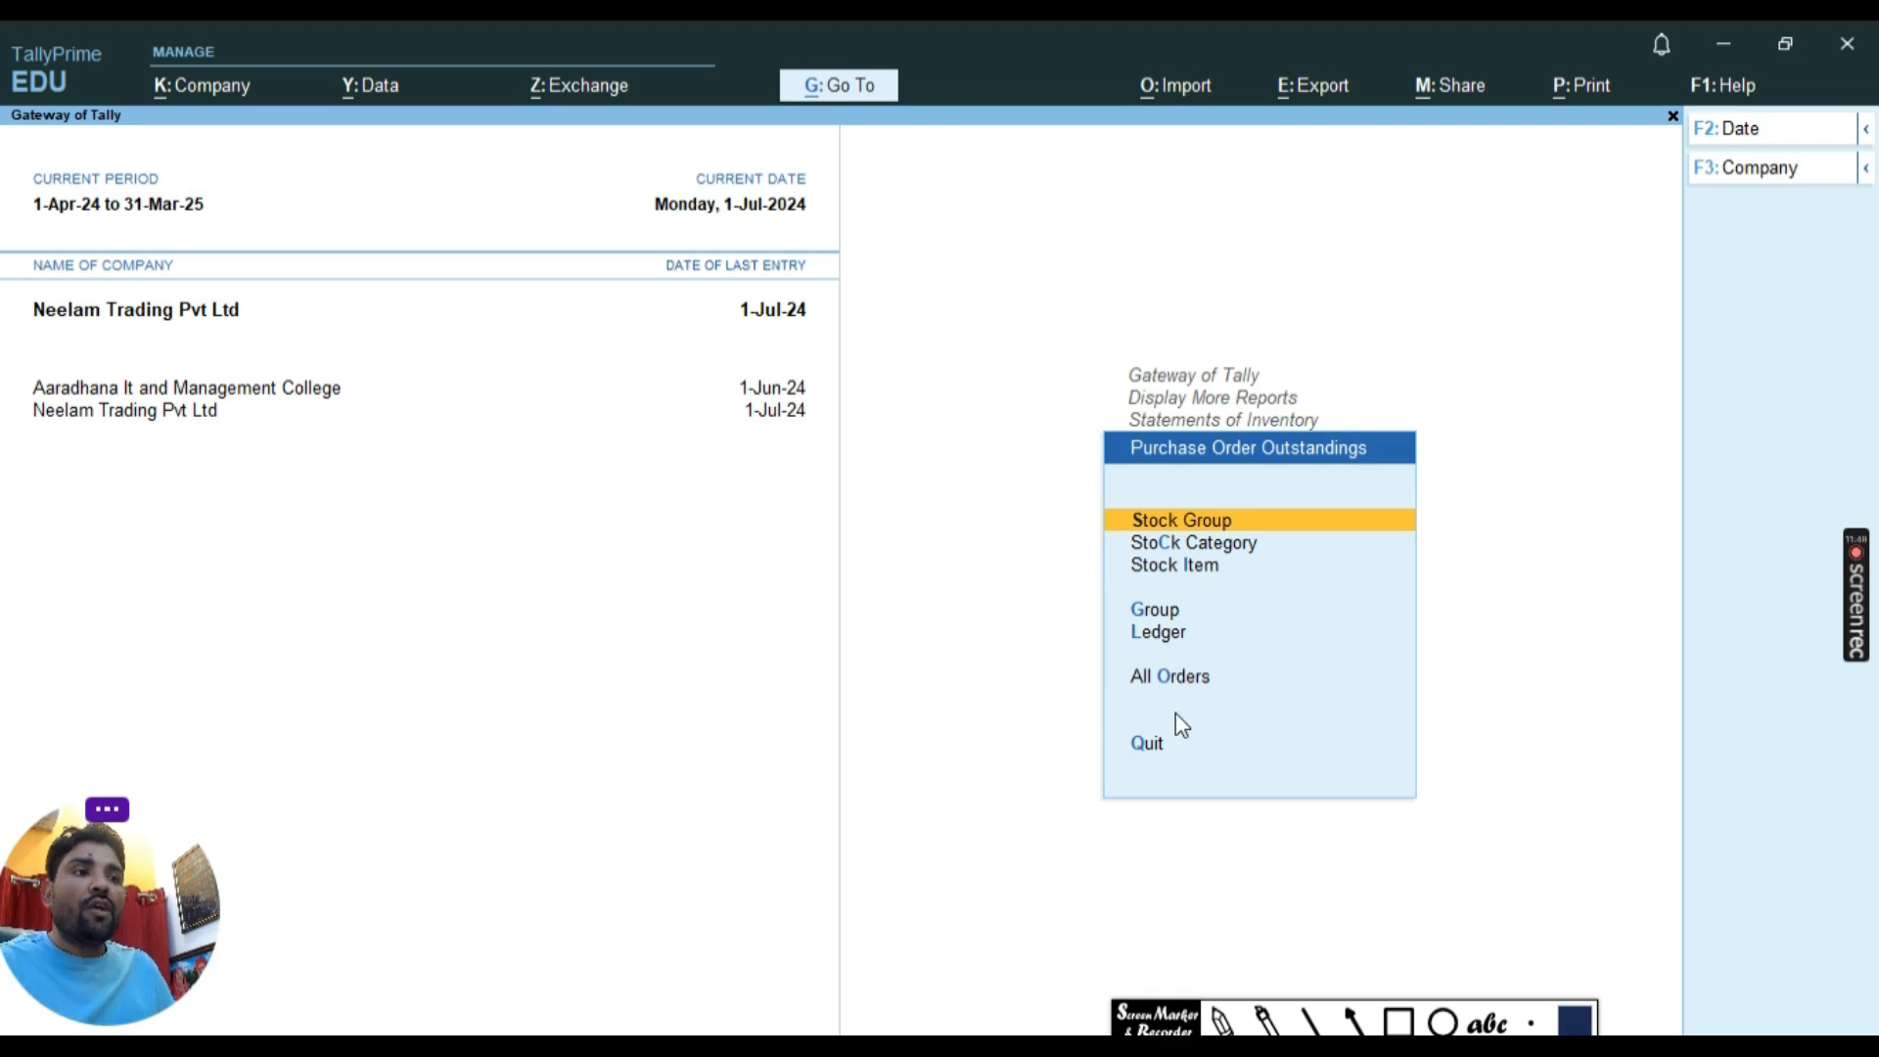
pyautogui.click(1186, 686)
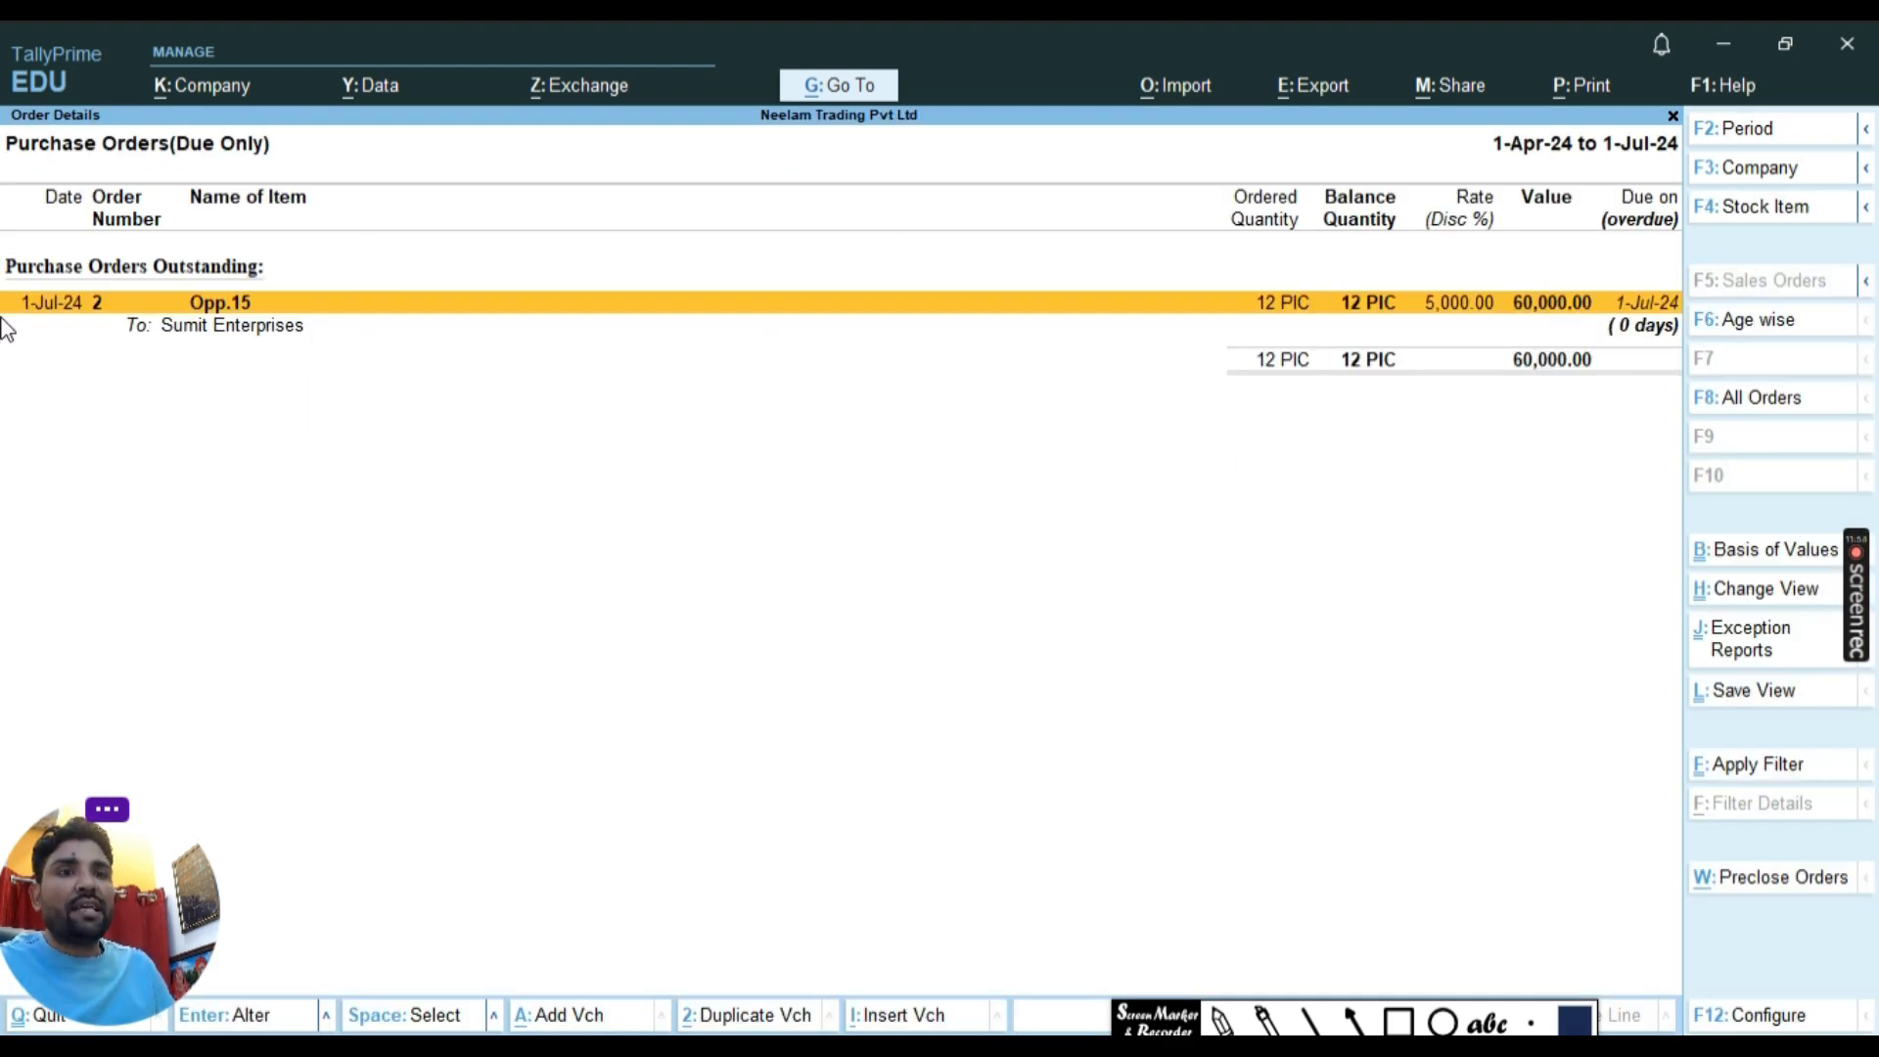
# Review the outstanding purchase order for Opp.15 to Sumit Enterprises, and return to the Gateway of Tally.
pyautogui.click(1398, 1021)
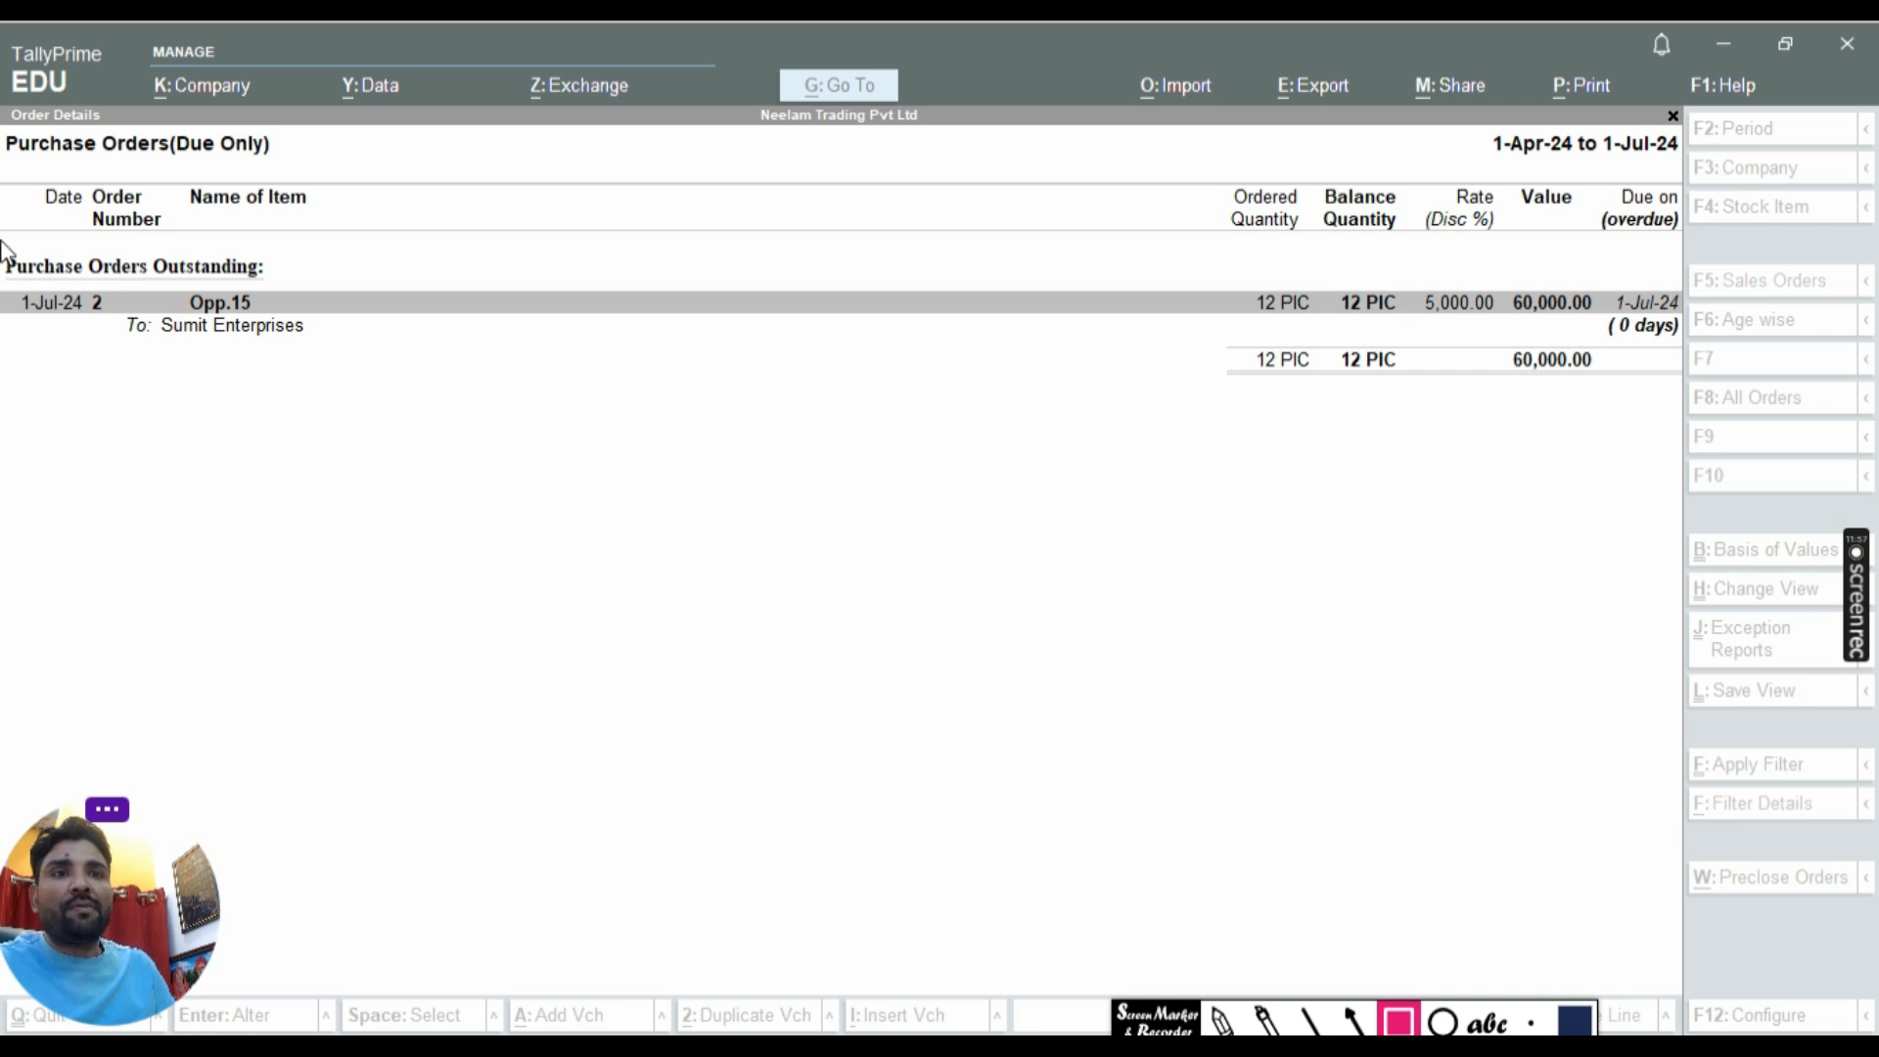
pyautogui.moveTo(3, 240); pyautogui.dragTo(376, 290)
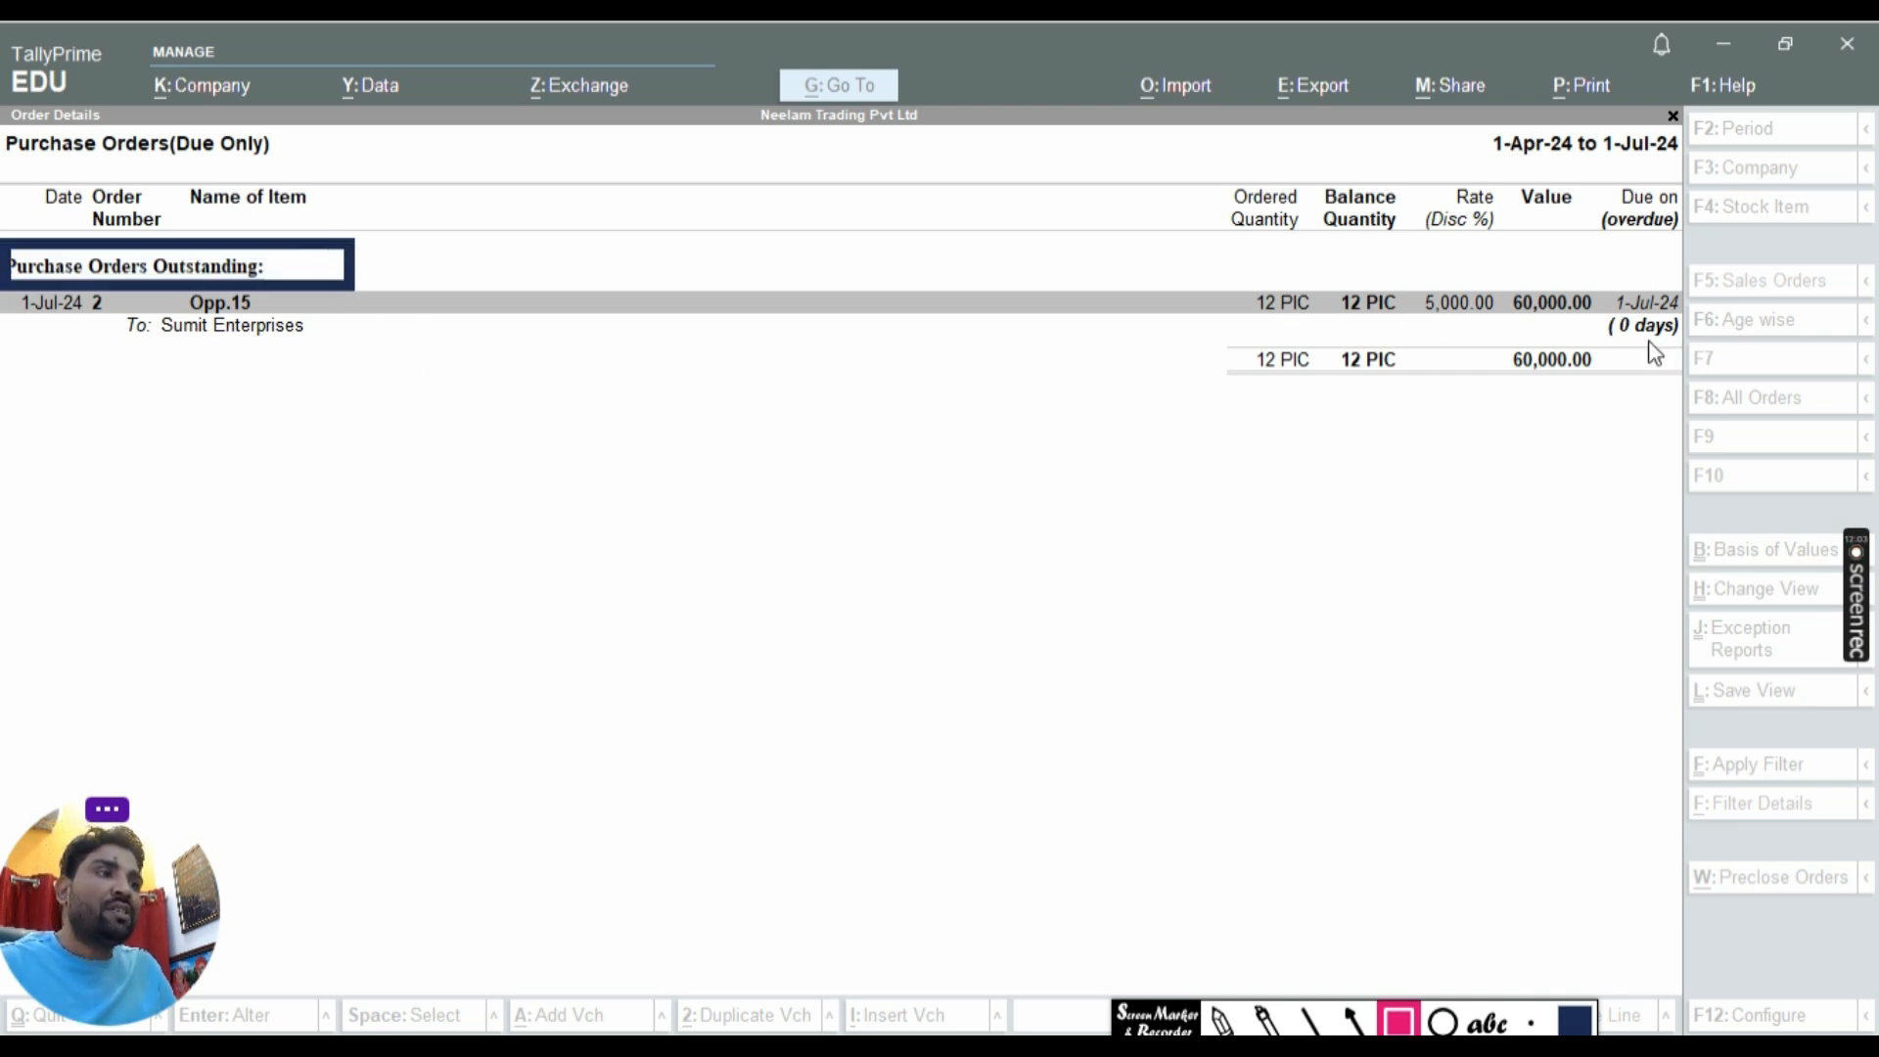
pyautogui.click(1398, 1021)
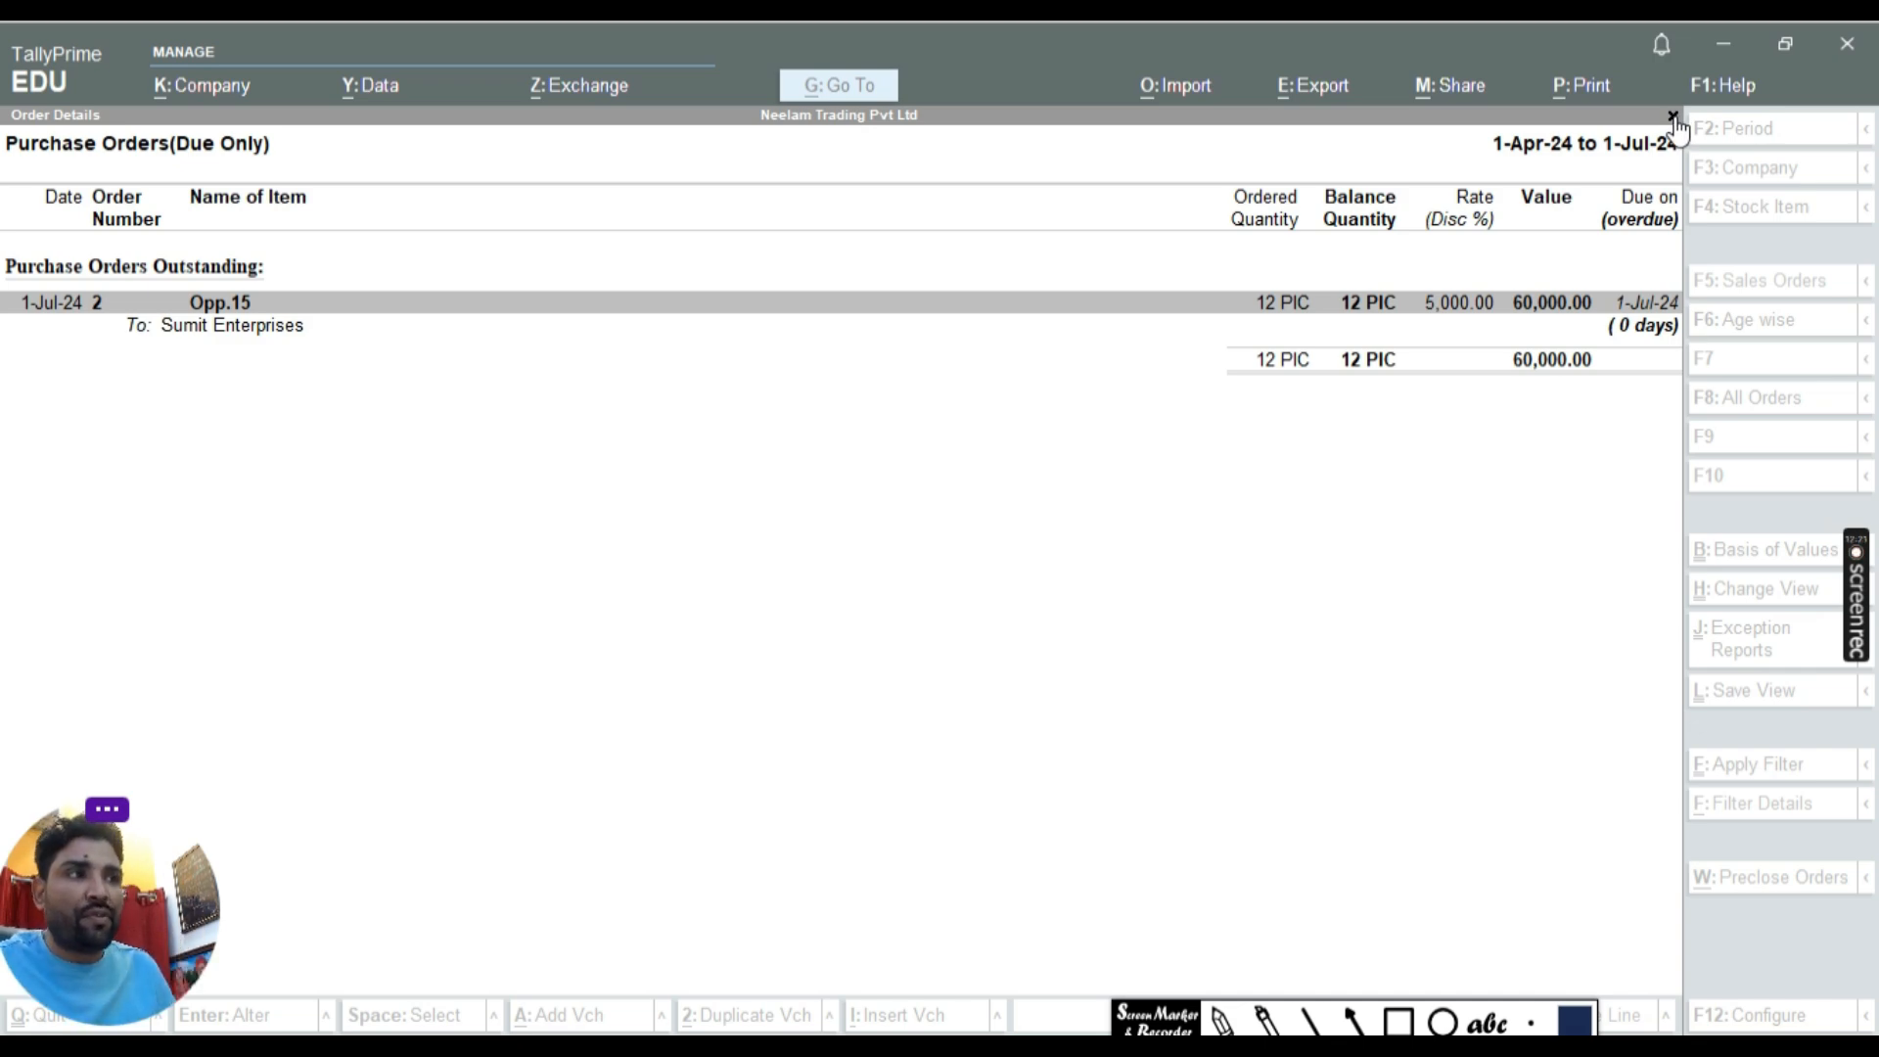
pyautogui.click(1673, 116)
pyautogui.click(1197, 1046)
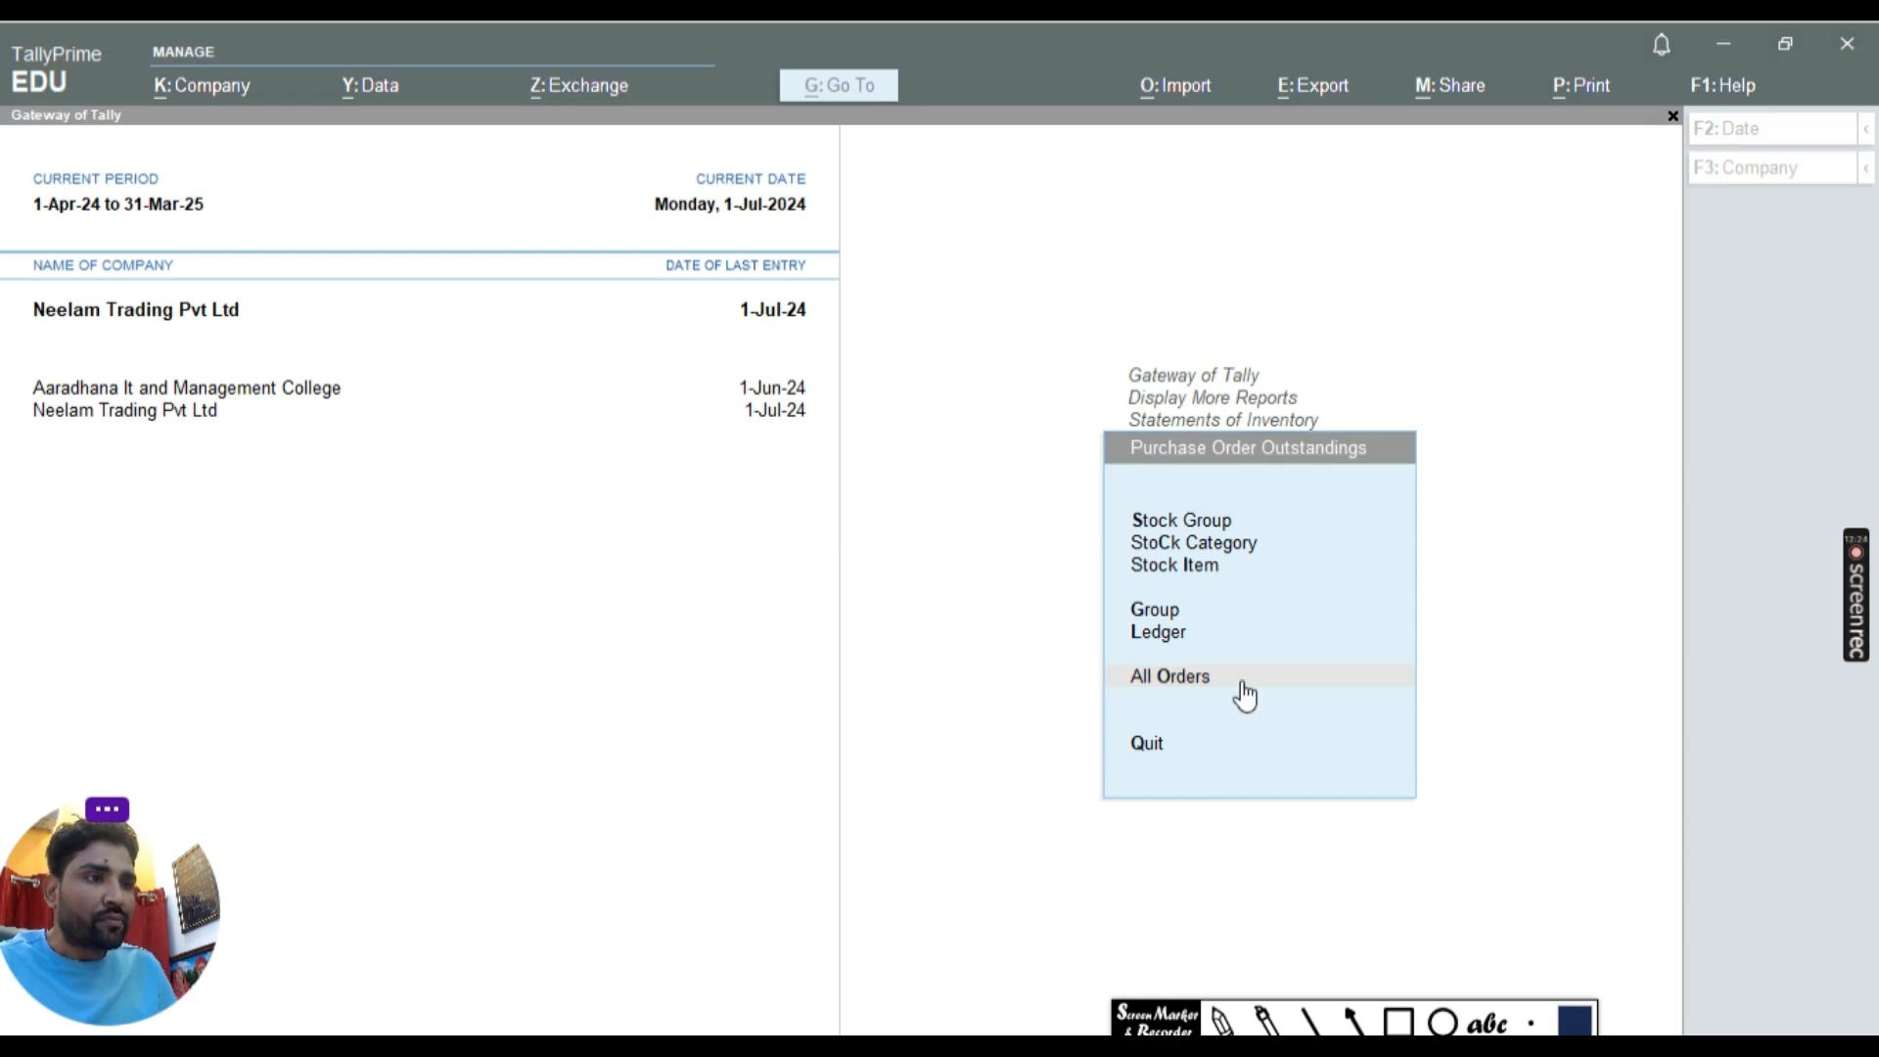
pyautogui.click(1153, 755)
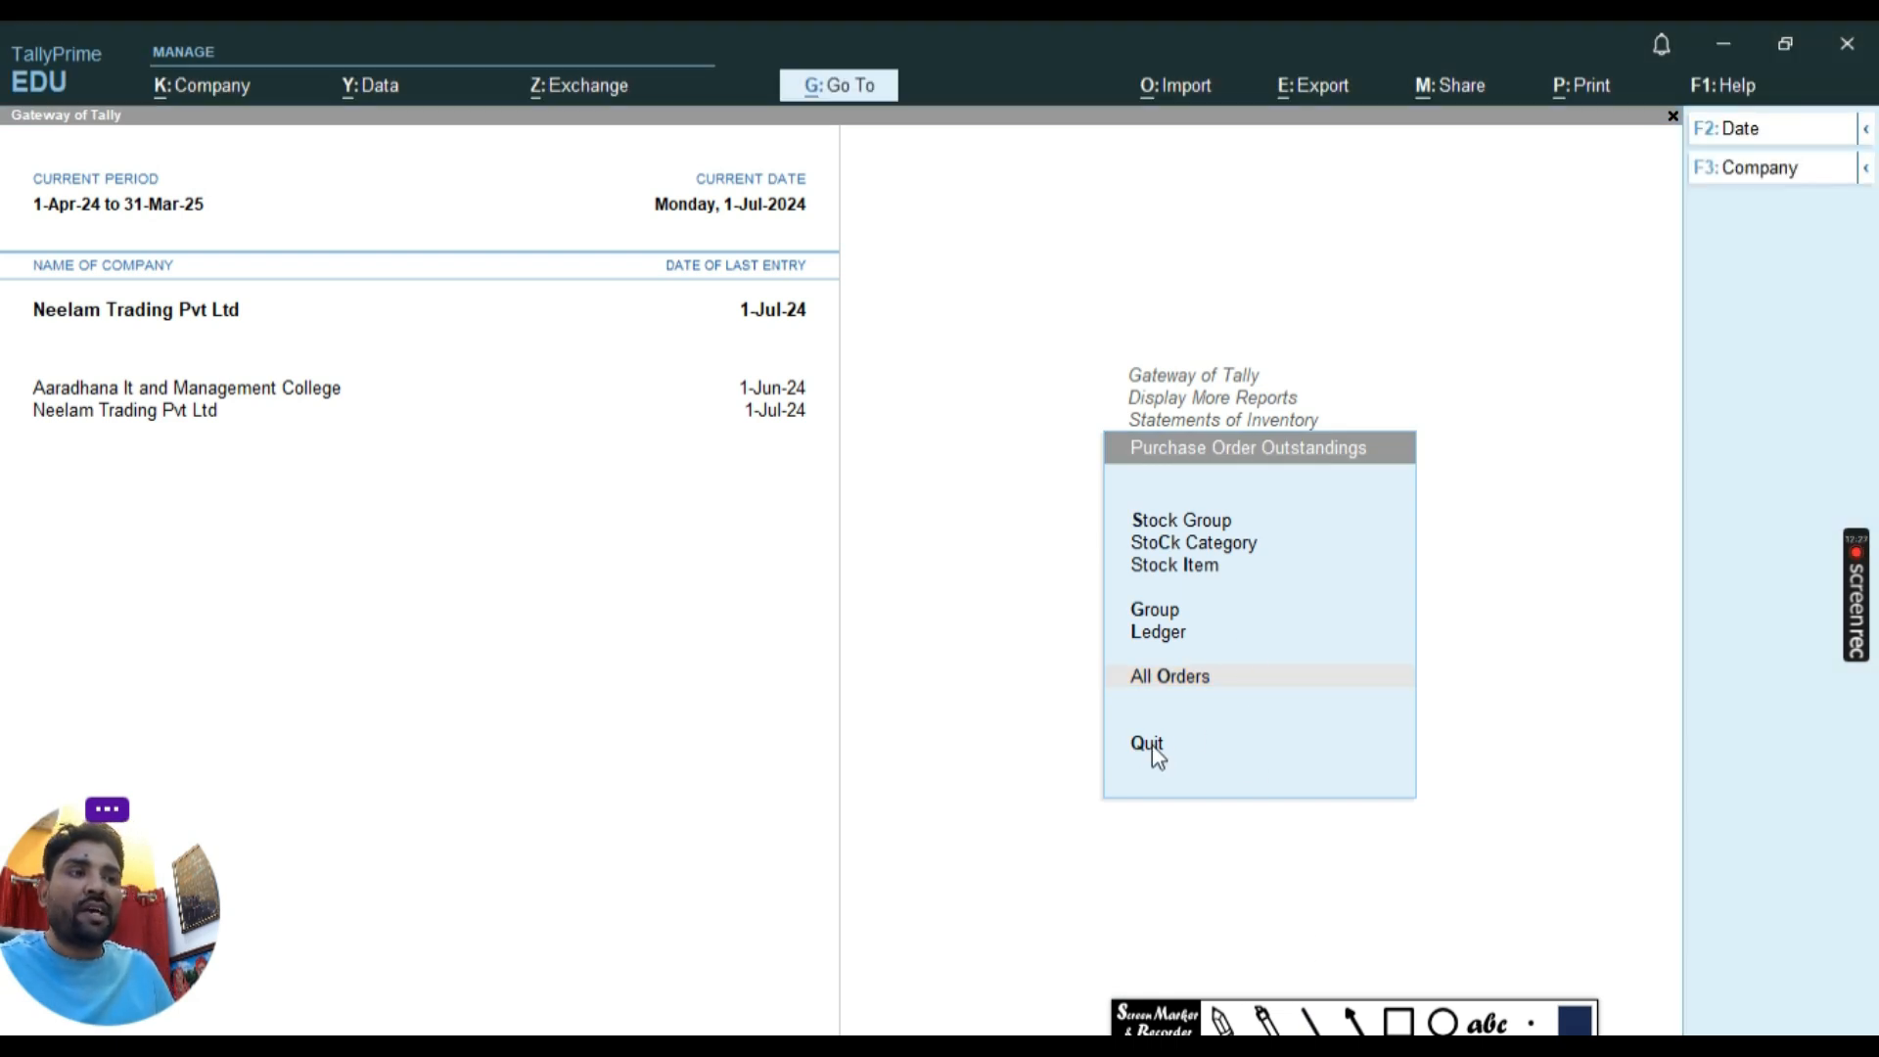
pyautogui.click(1140, 824)
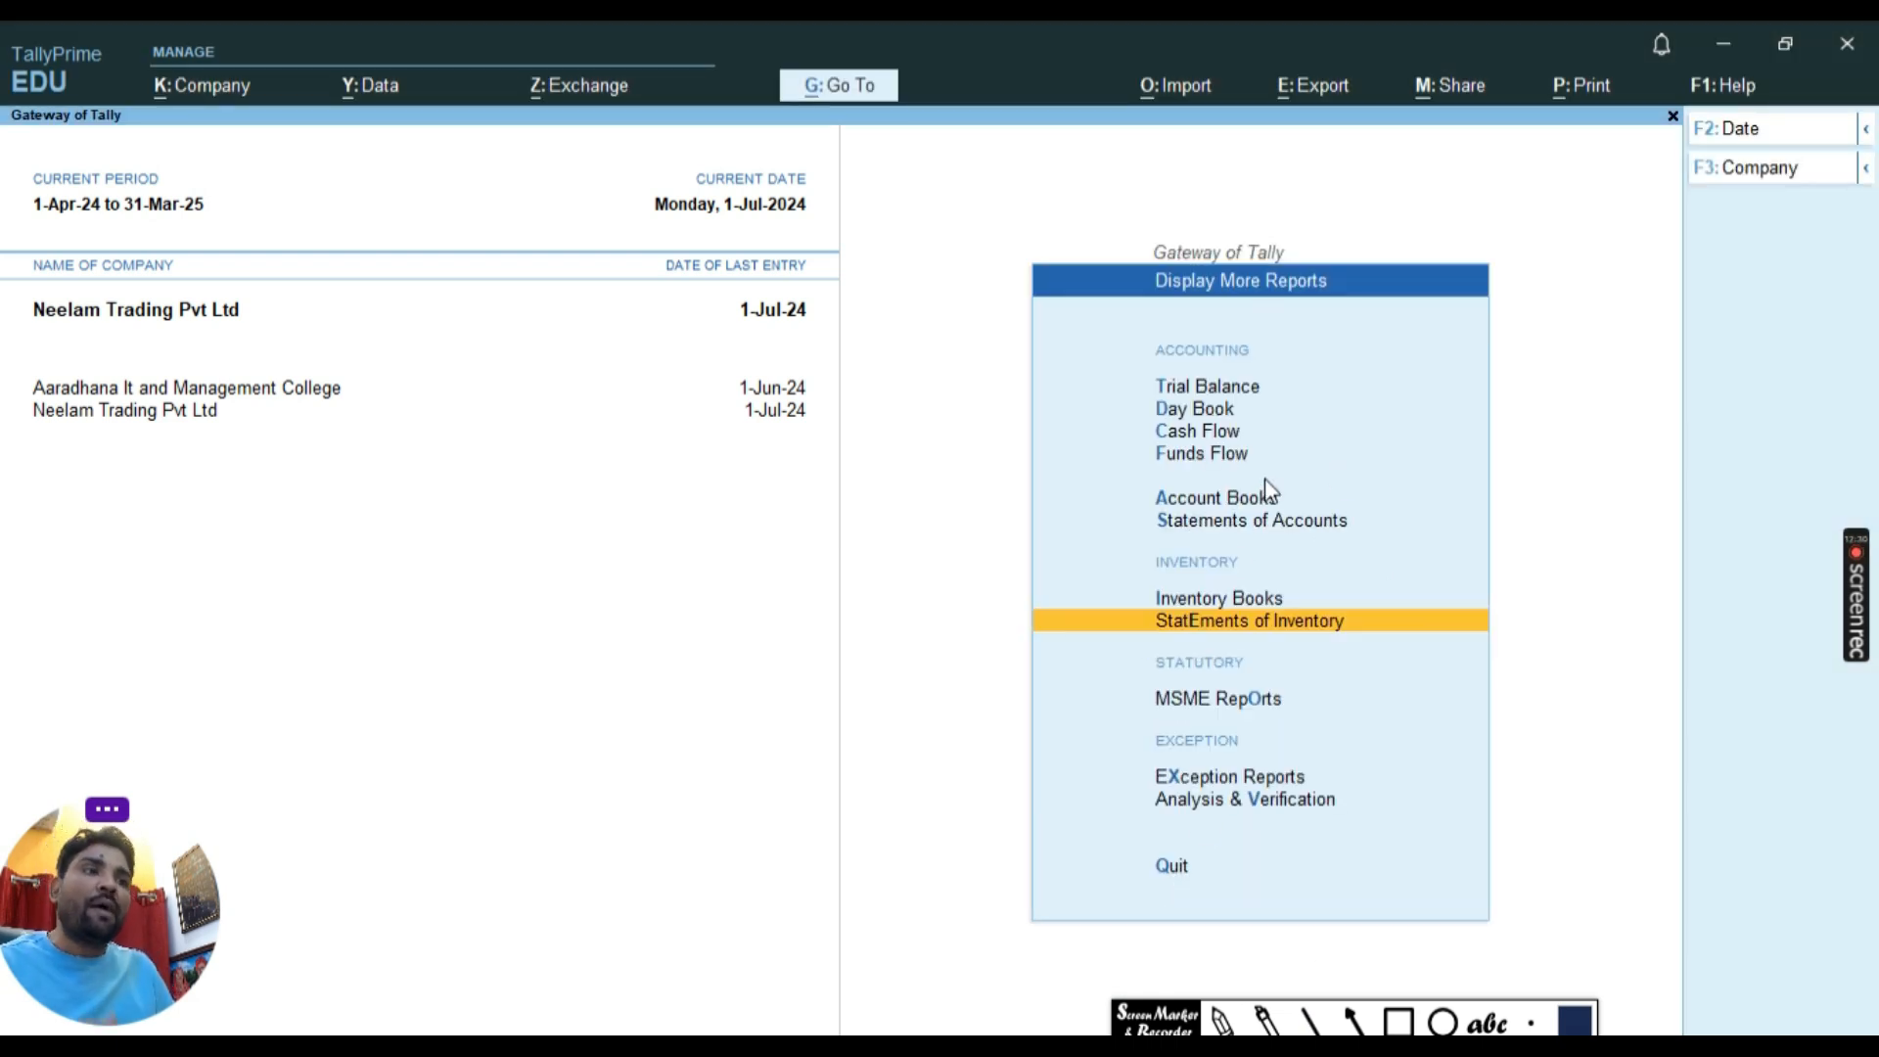
pyautogui.click(1176, 866)
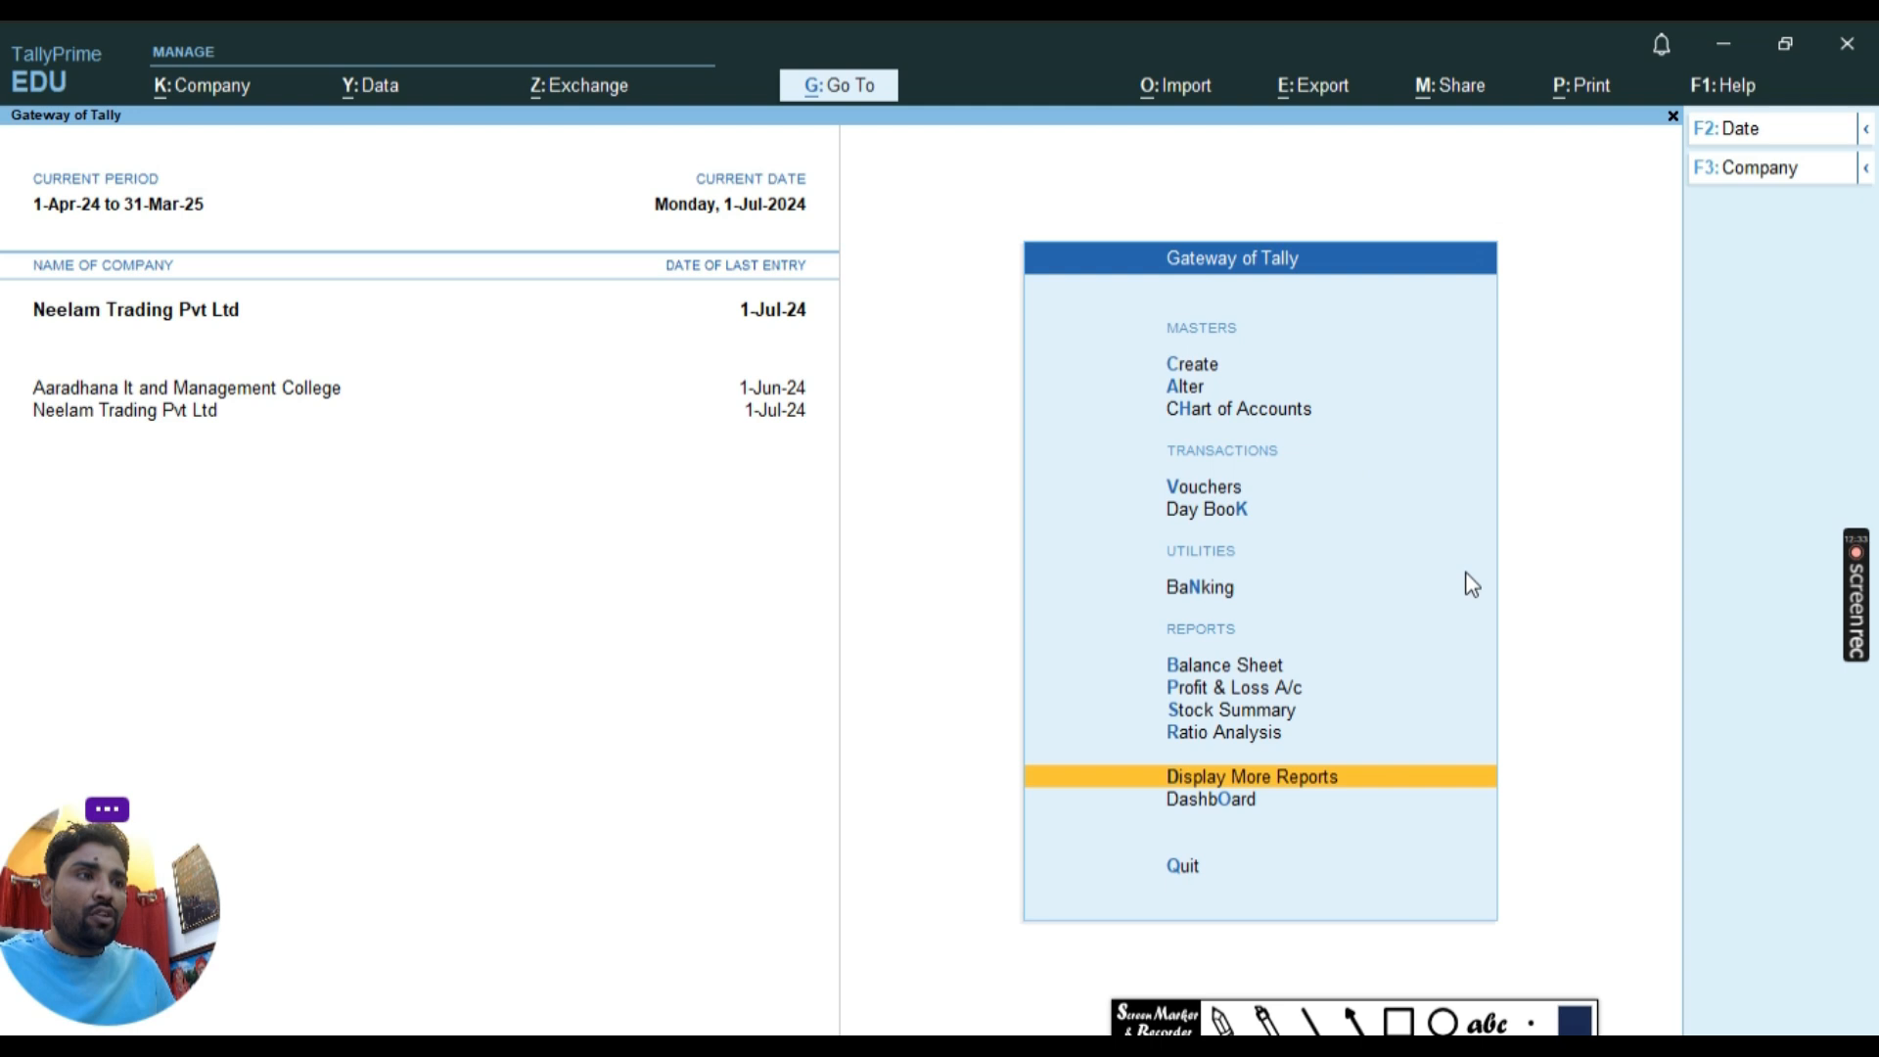
# Start a purchase voucher with supplier invoice number 123 dated 1-Jul-24.
pyautogui.click(1214, 490)
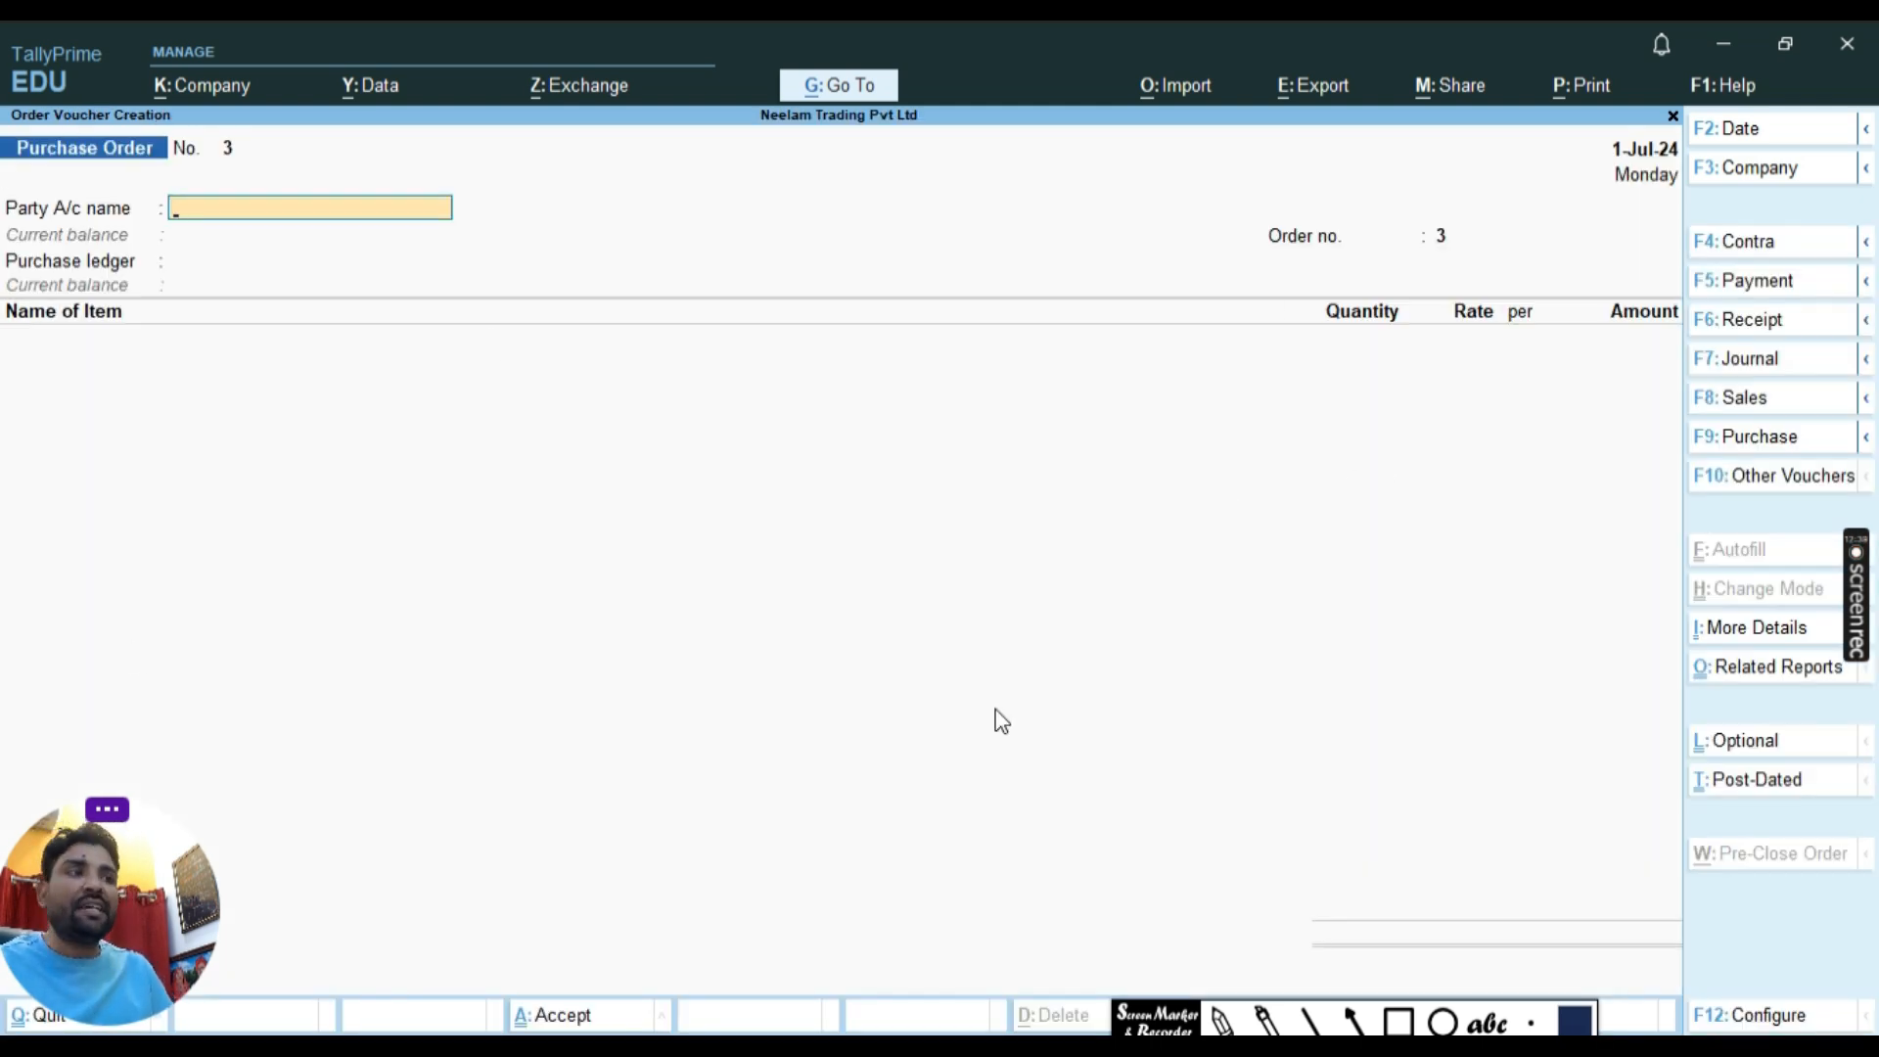
pyautogui.click(1762, 449)
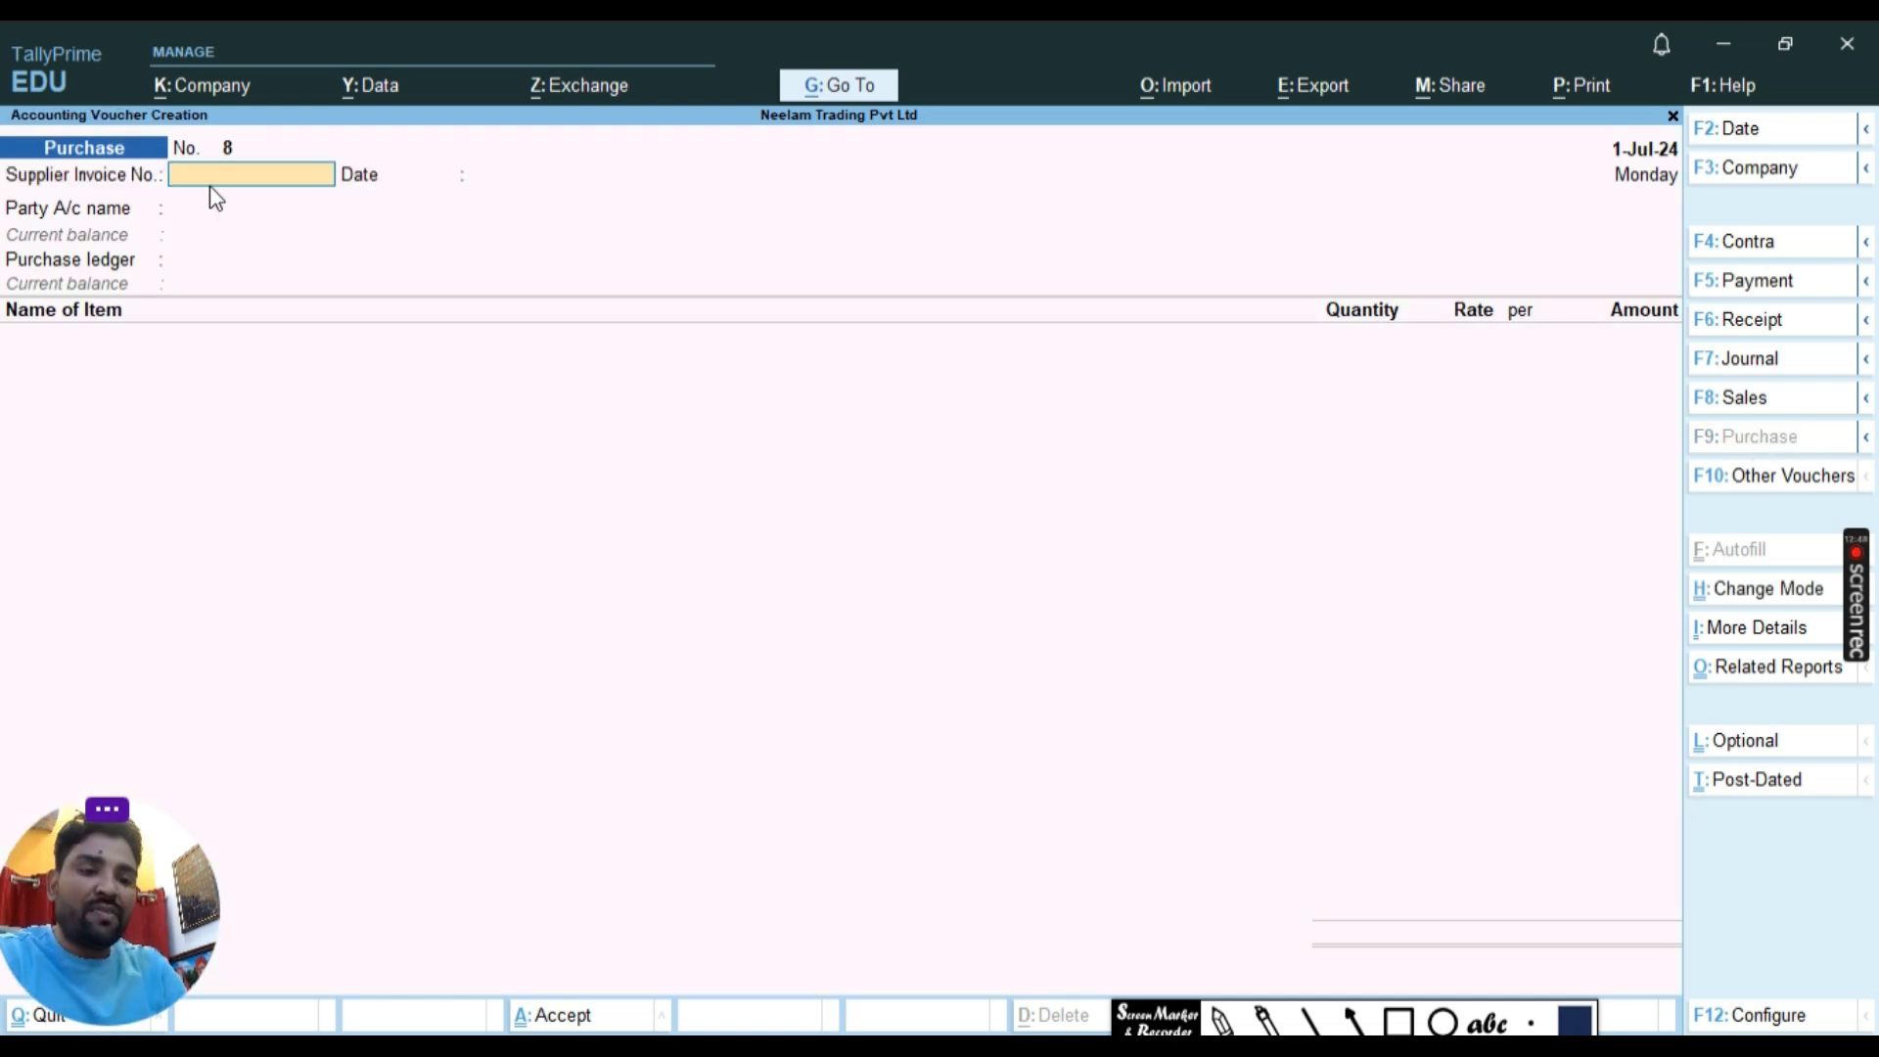
pyautogui.write('123')
pyautogui.press('Return')
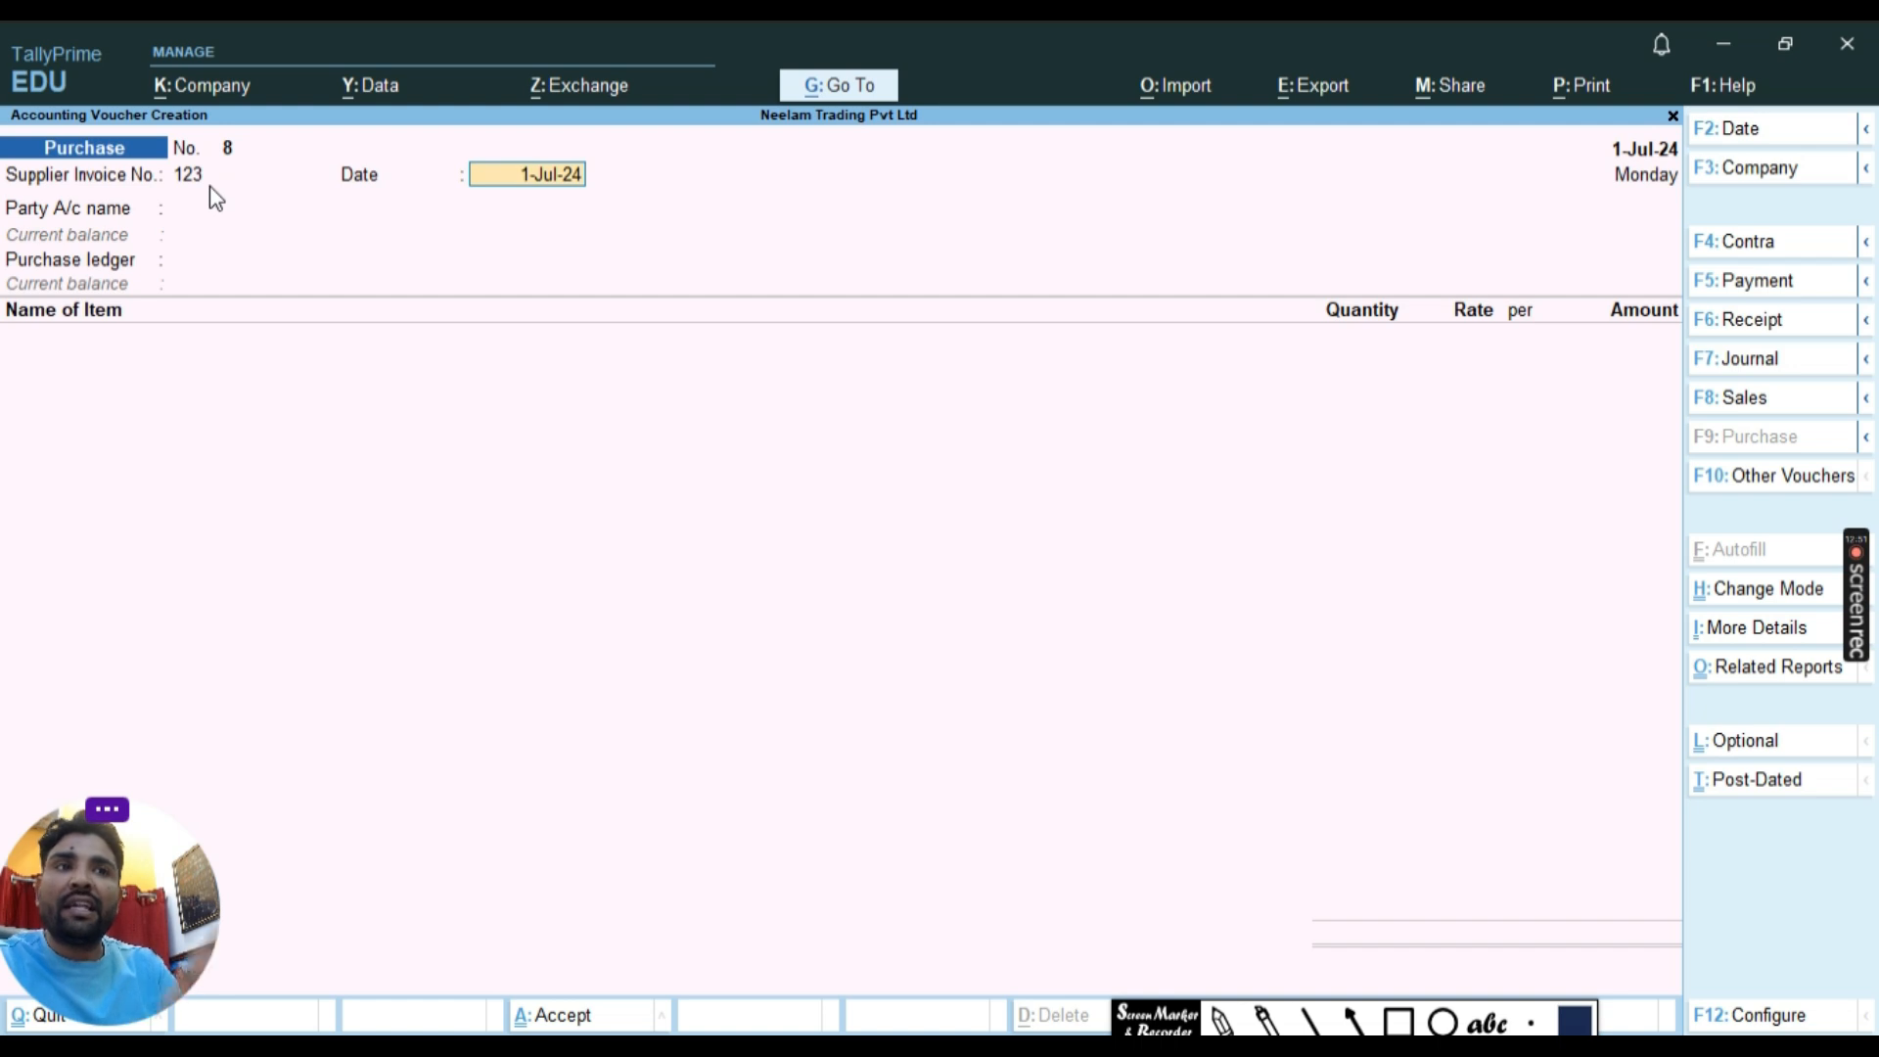
pyautogui.press('Return')
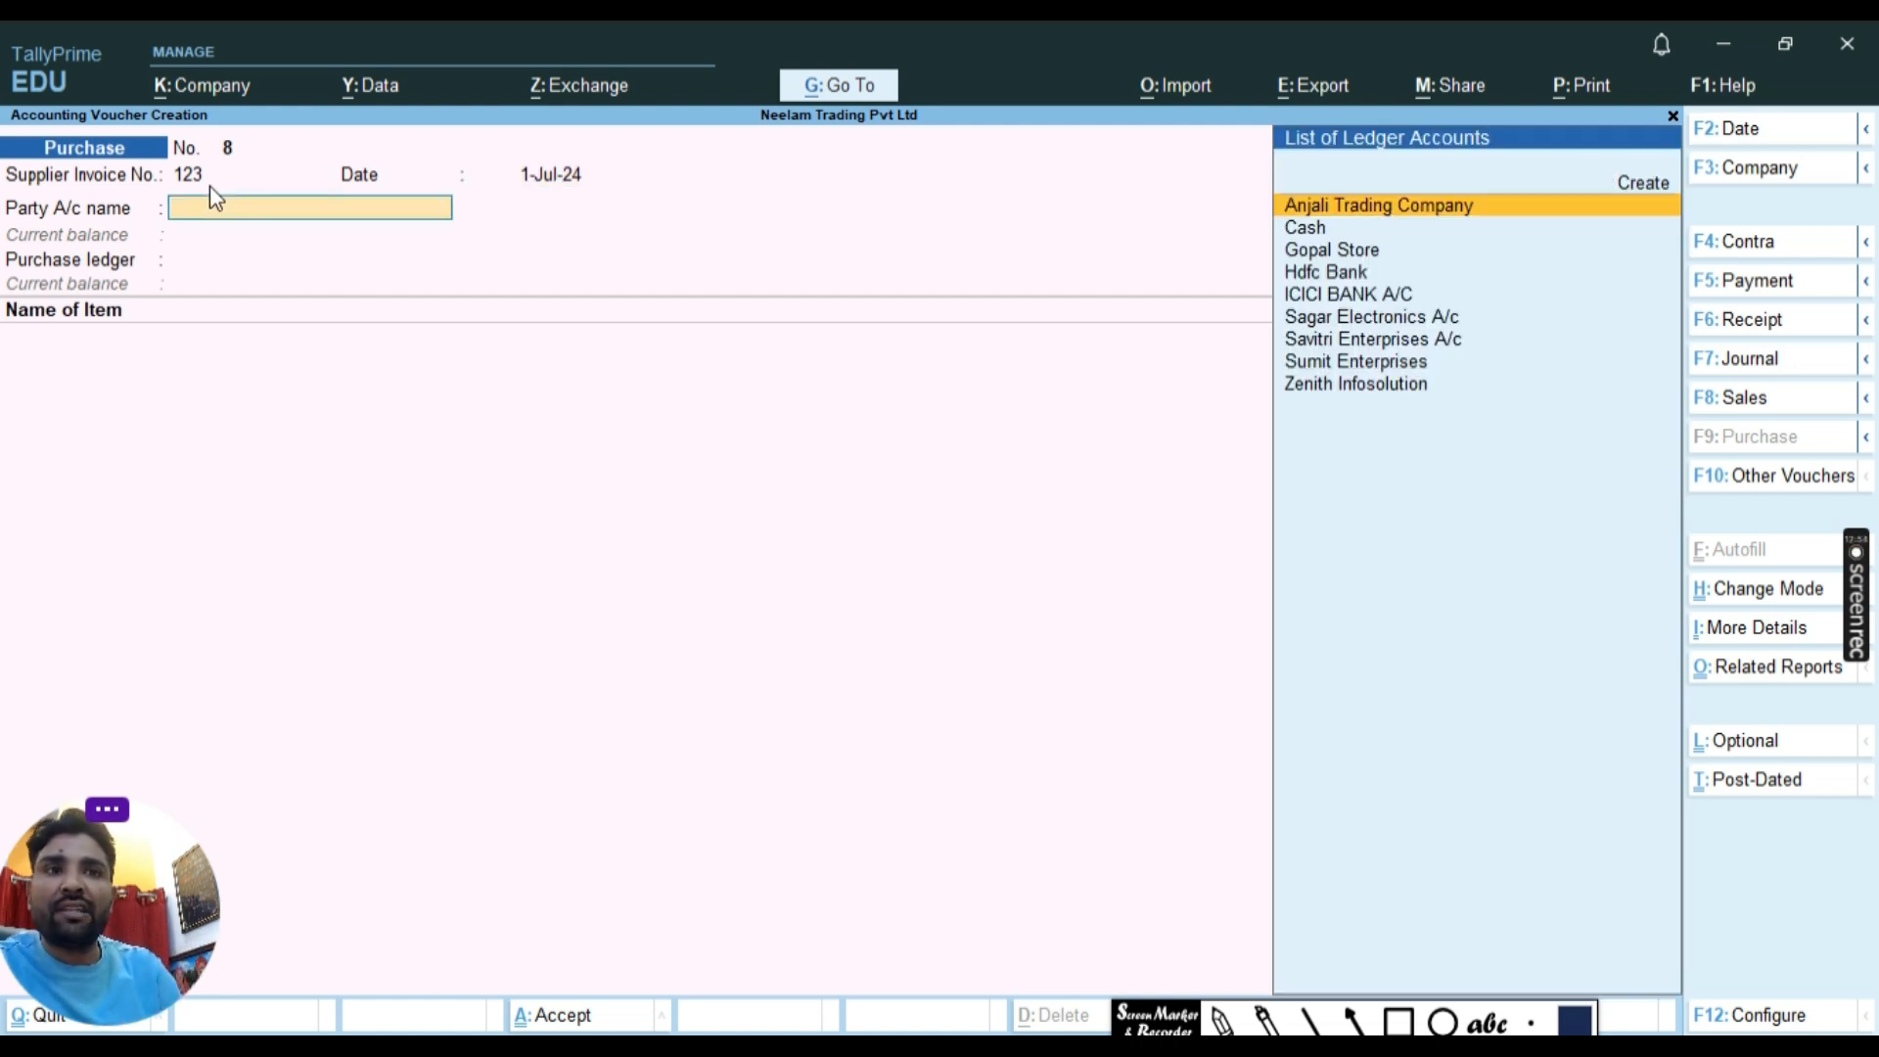
# Choose Sumit Enterprises as the party account of the purchase voucher.
pyautogui.press('Down')
pyautogui.press('Down')
pyautogui.press('Down')
pyautogui.press('Down')
pyautogui.press('Down')
pyautogui.press('Down')
pyautogui.press('Down')
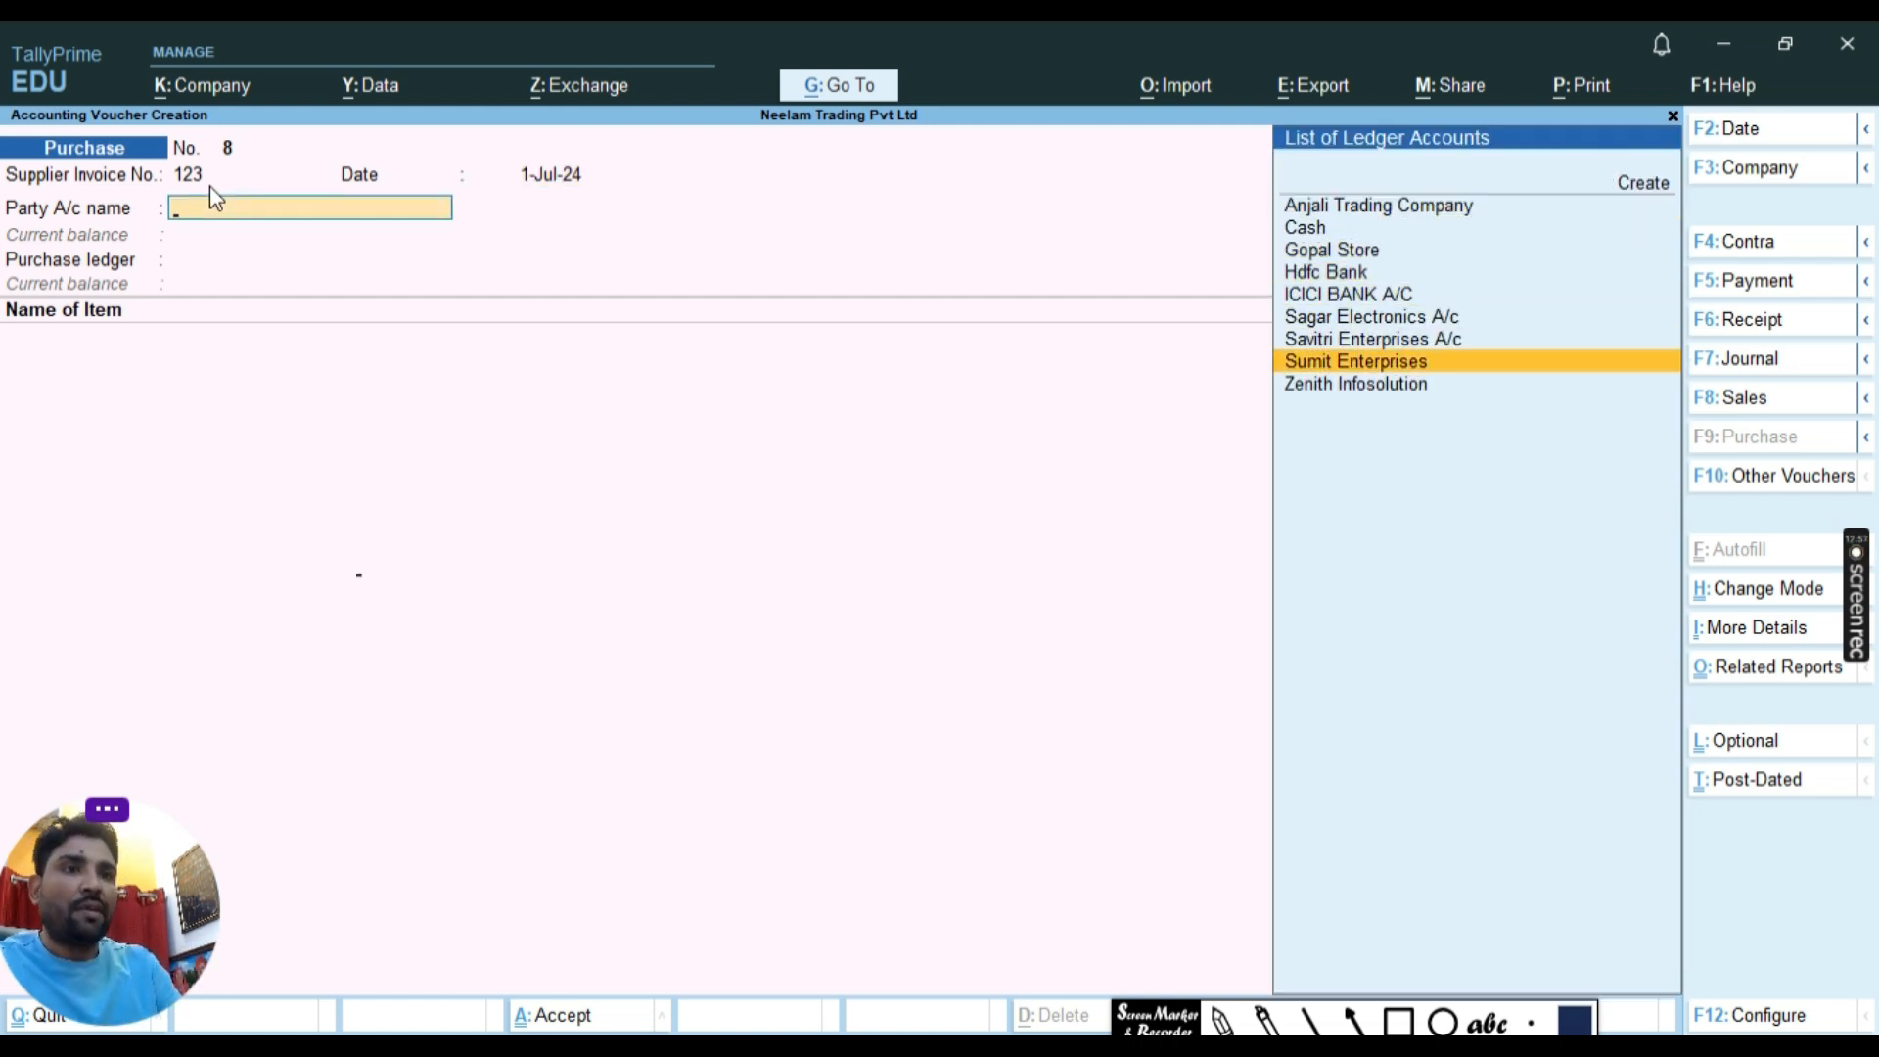
pyautogui.press('Return')
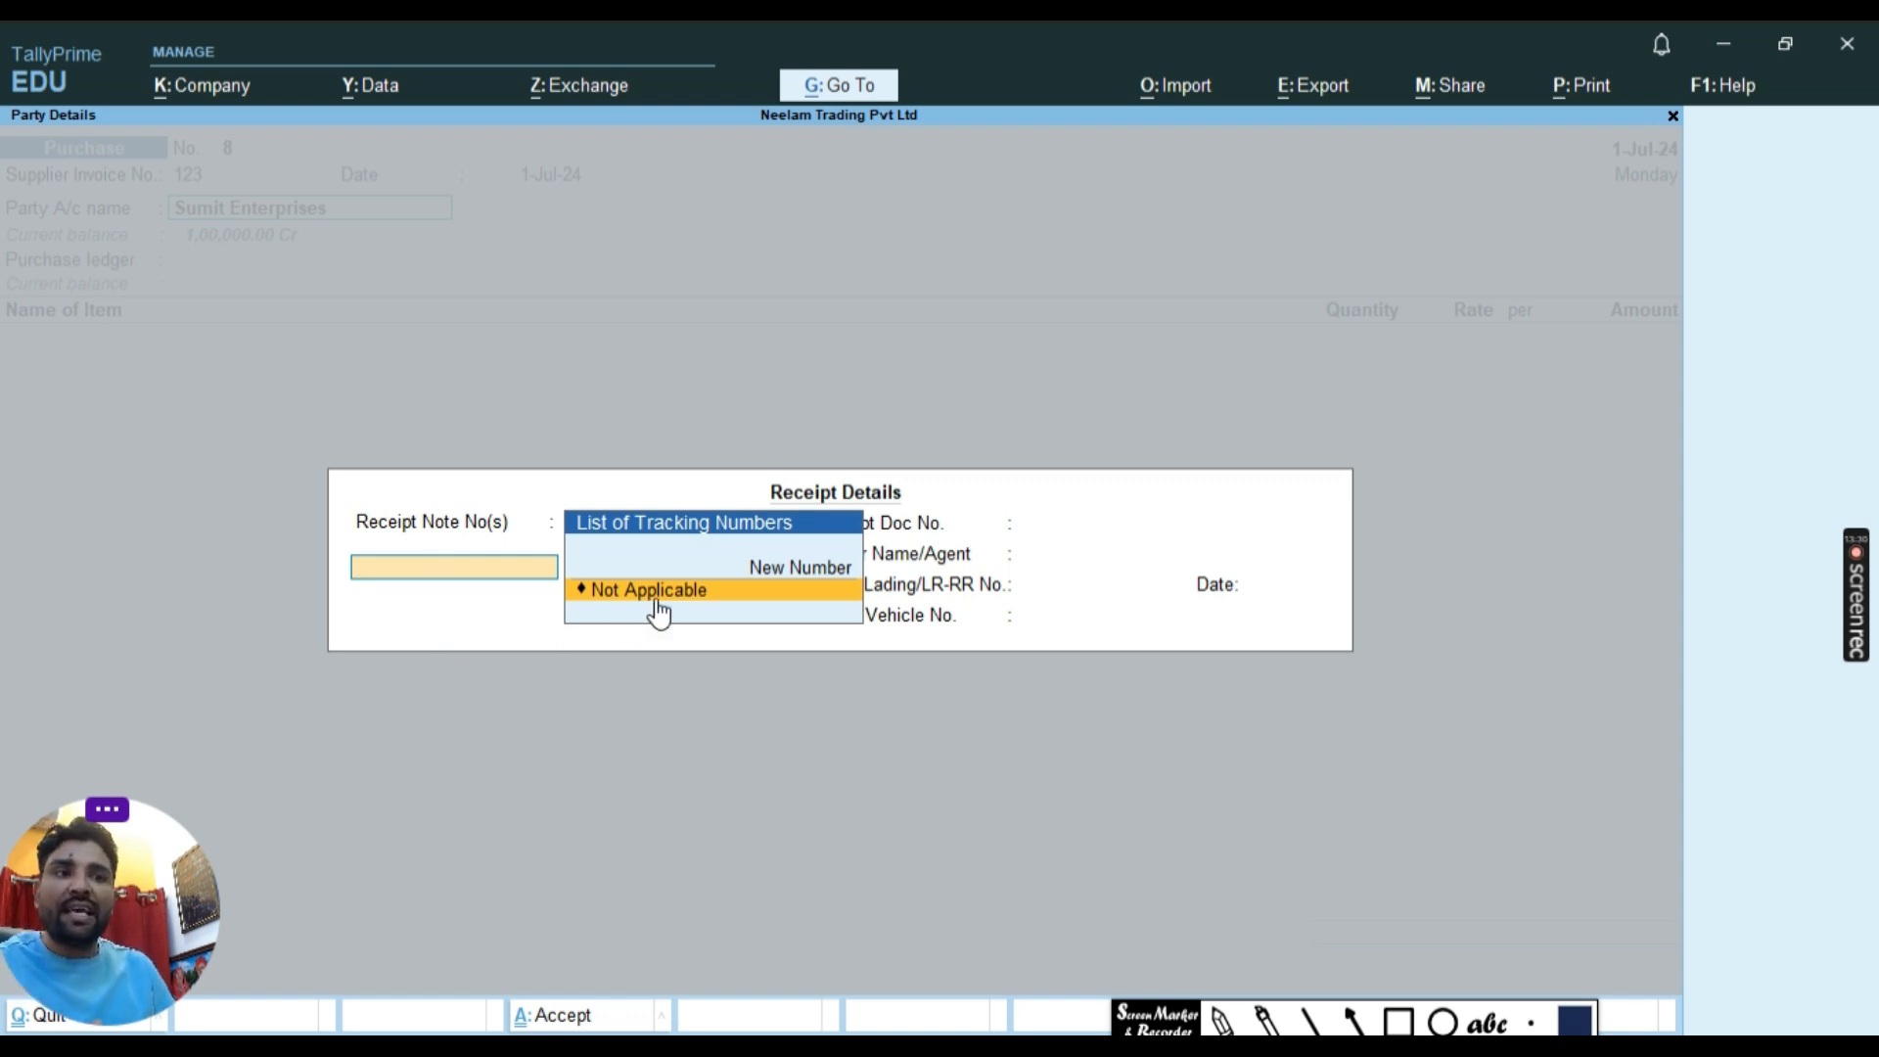
# Set the receipt note to Not Applicable, accept the remaining party details unchanged, and choose Purchase A/c as the purchase ledger.
pyautogui.click(696, 589)
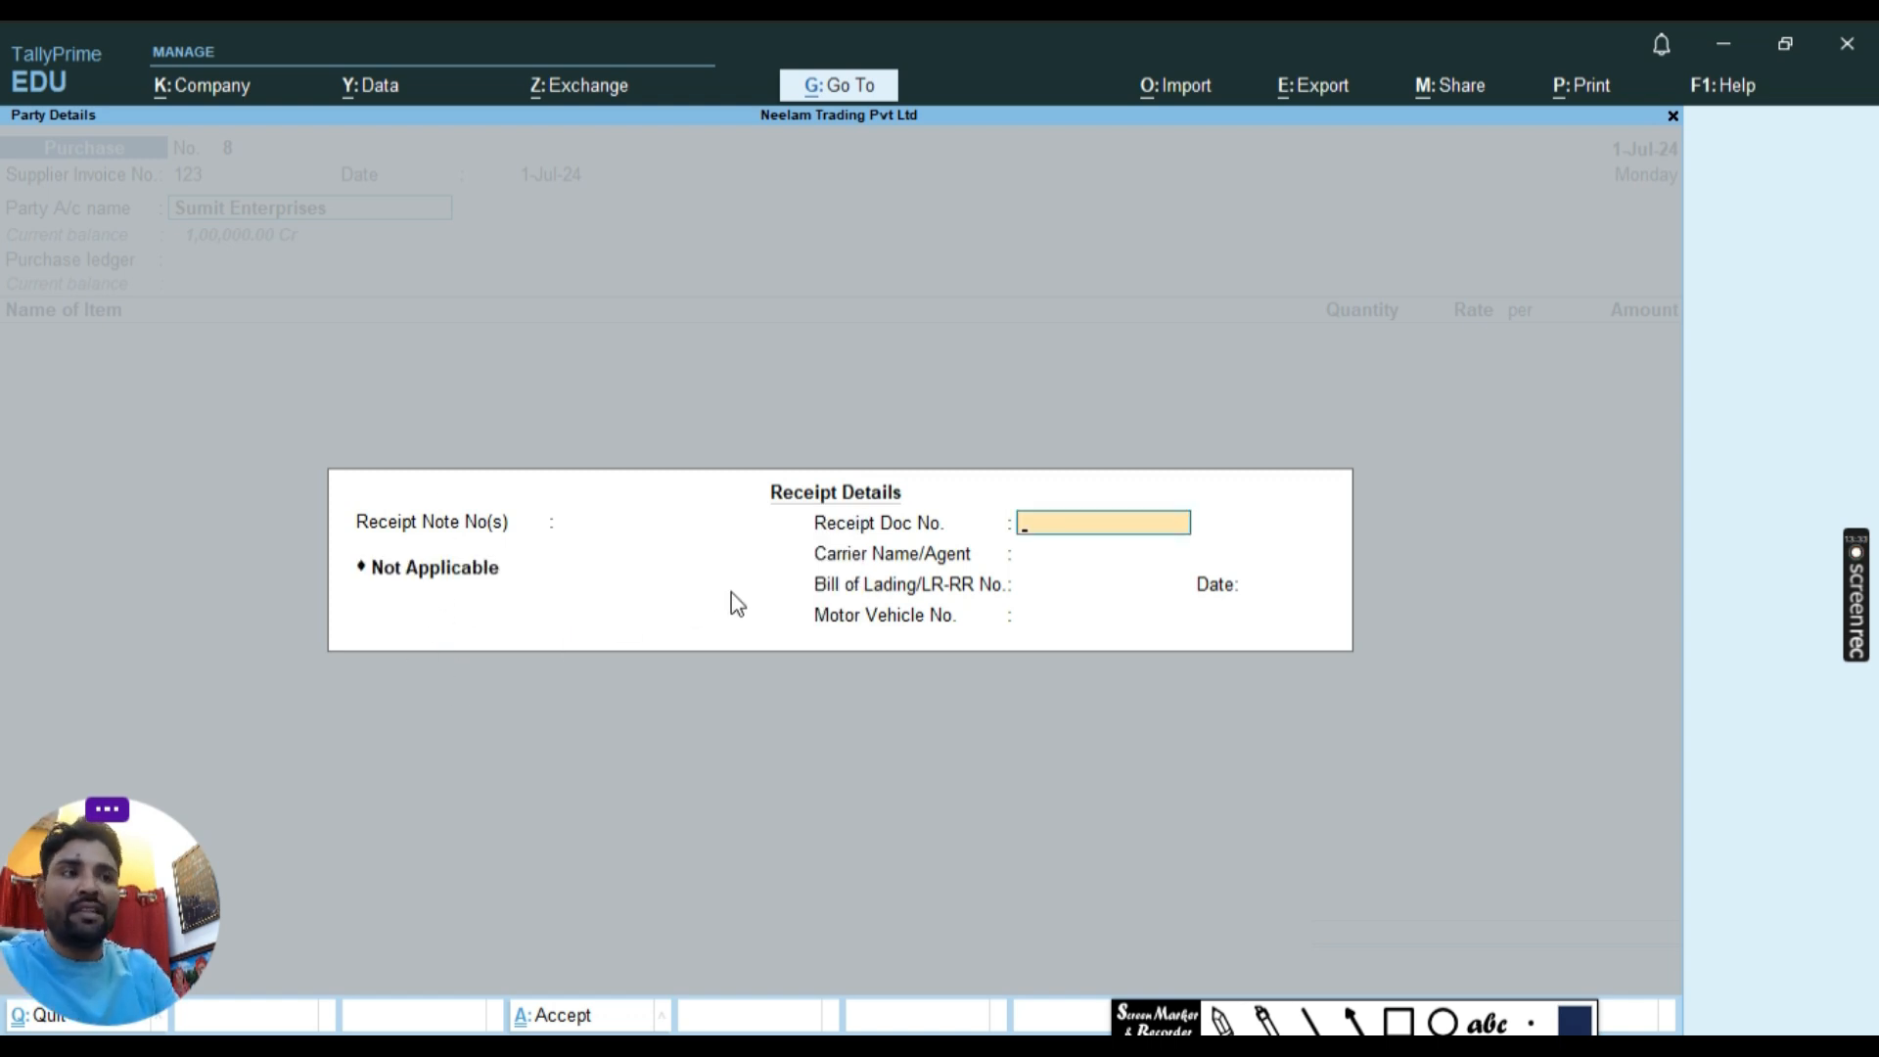
pyautogui.press('Return')
pyautogui.press('Return')
pyautogui.press('Return')
pyautogui.press('Return')
pyautogui.press('Return')
pyautogui.press('Return')
pyautogui.press('Return')
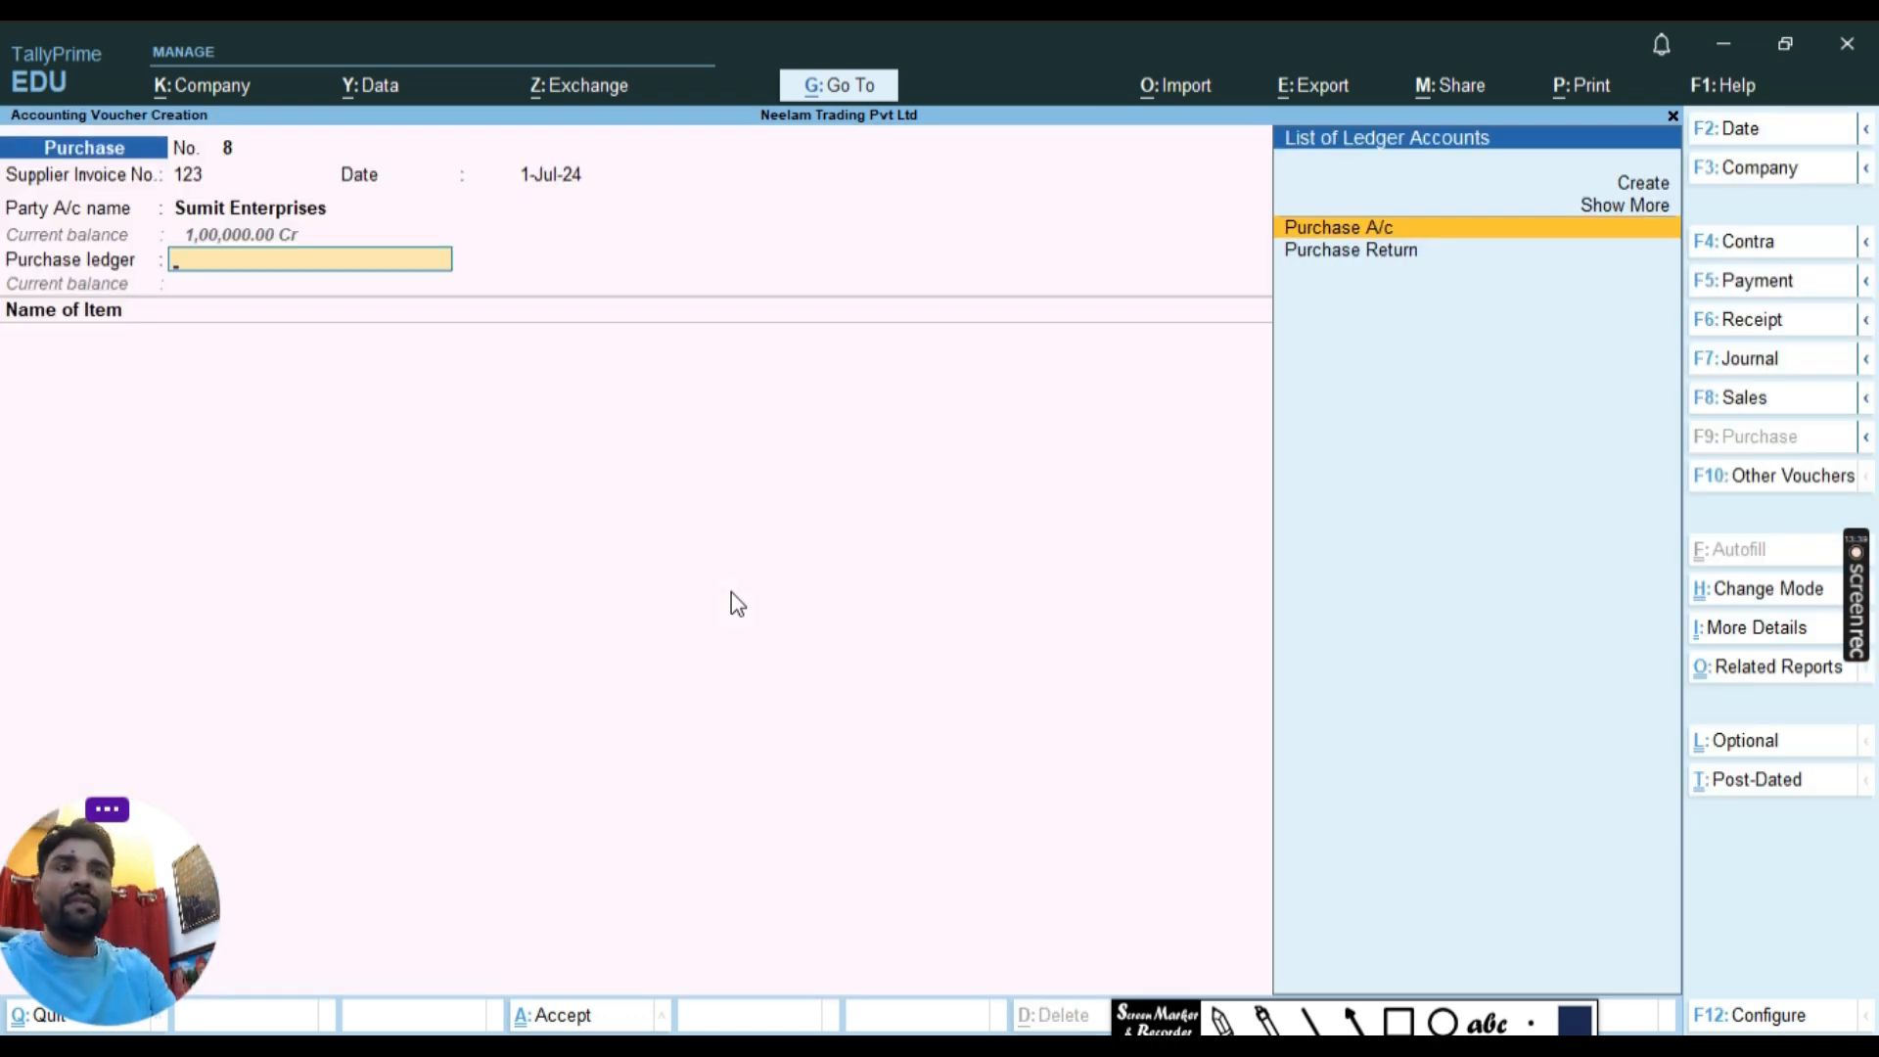
pyautogui.press('Return')
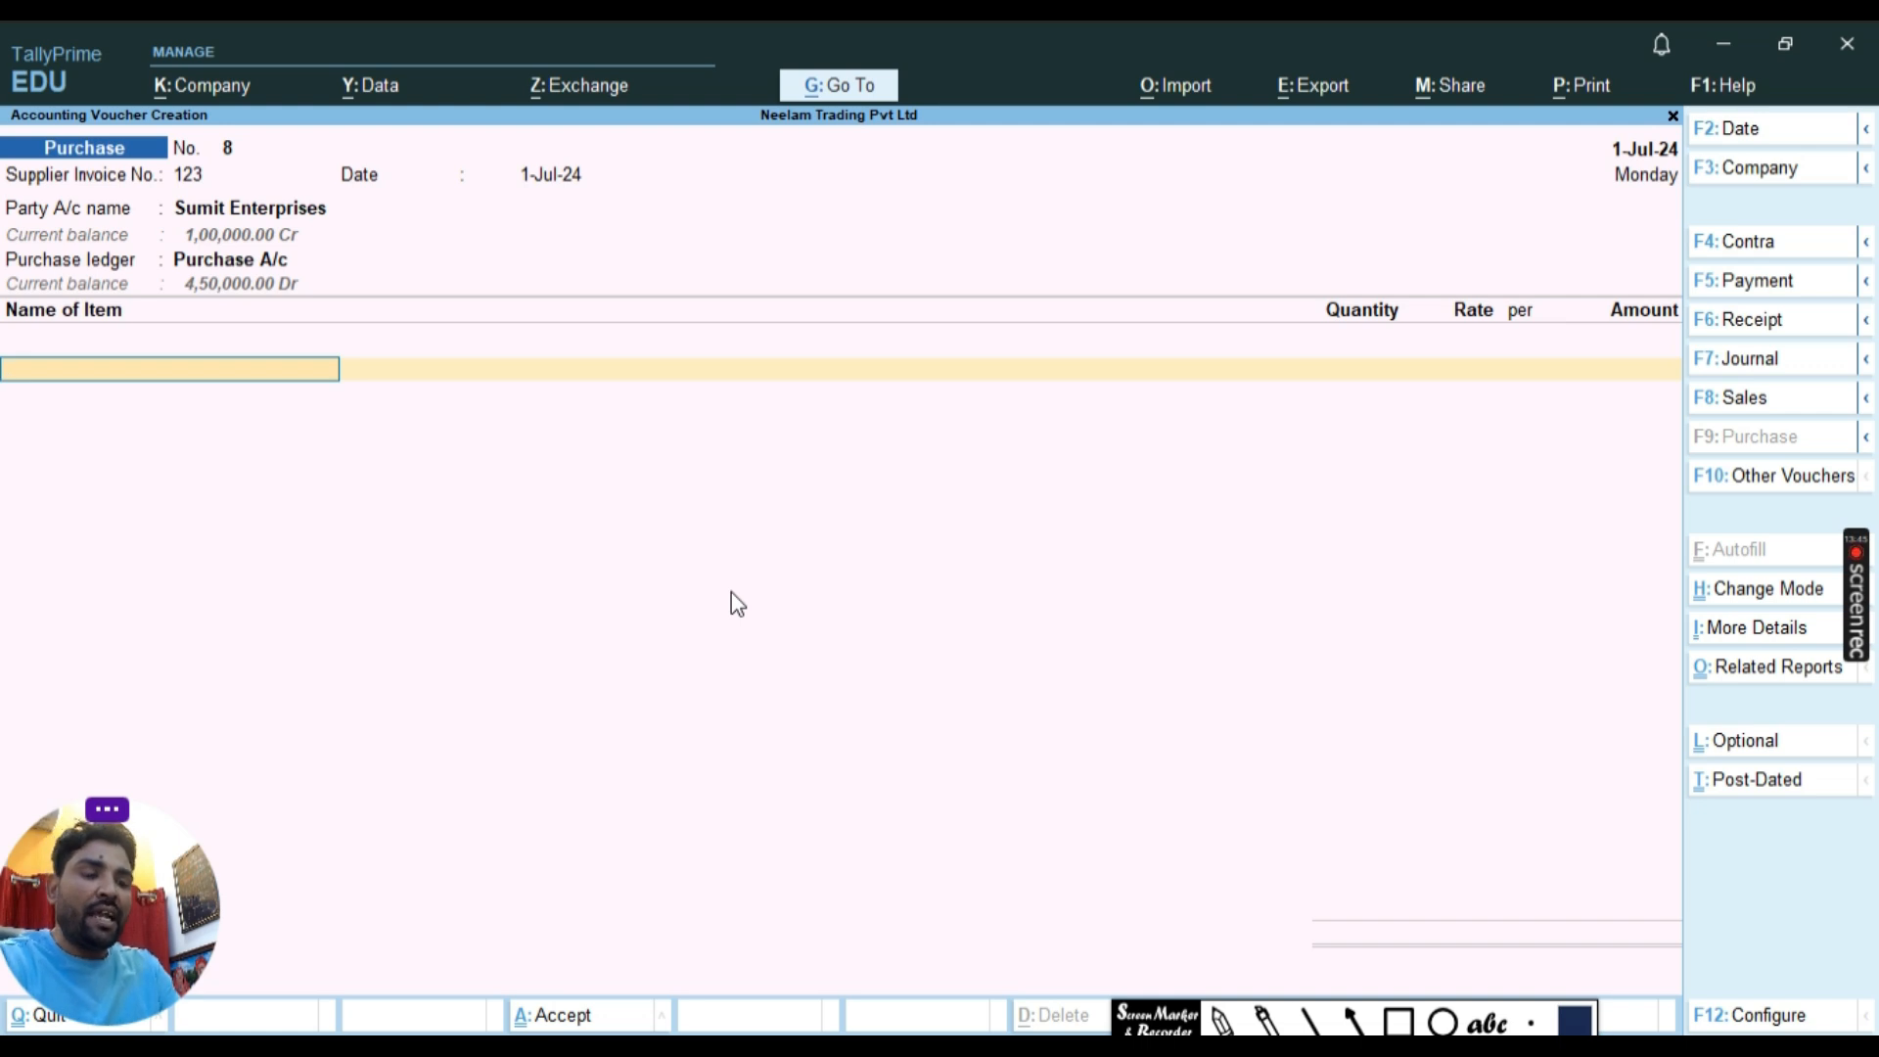
# Add stock item Opp.15 with tracking number Not Applicable and link it to the pending Main Location order of 12 PIC.
pyautogui.write('O')
pyautogui.press('Return')
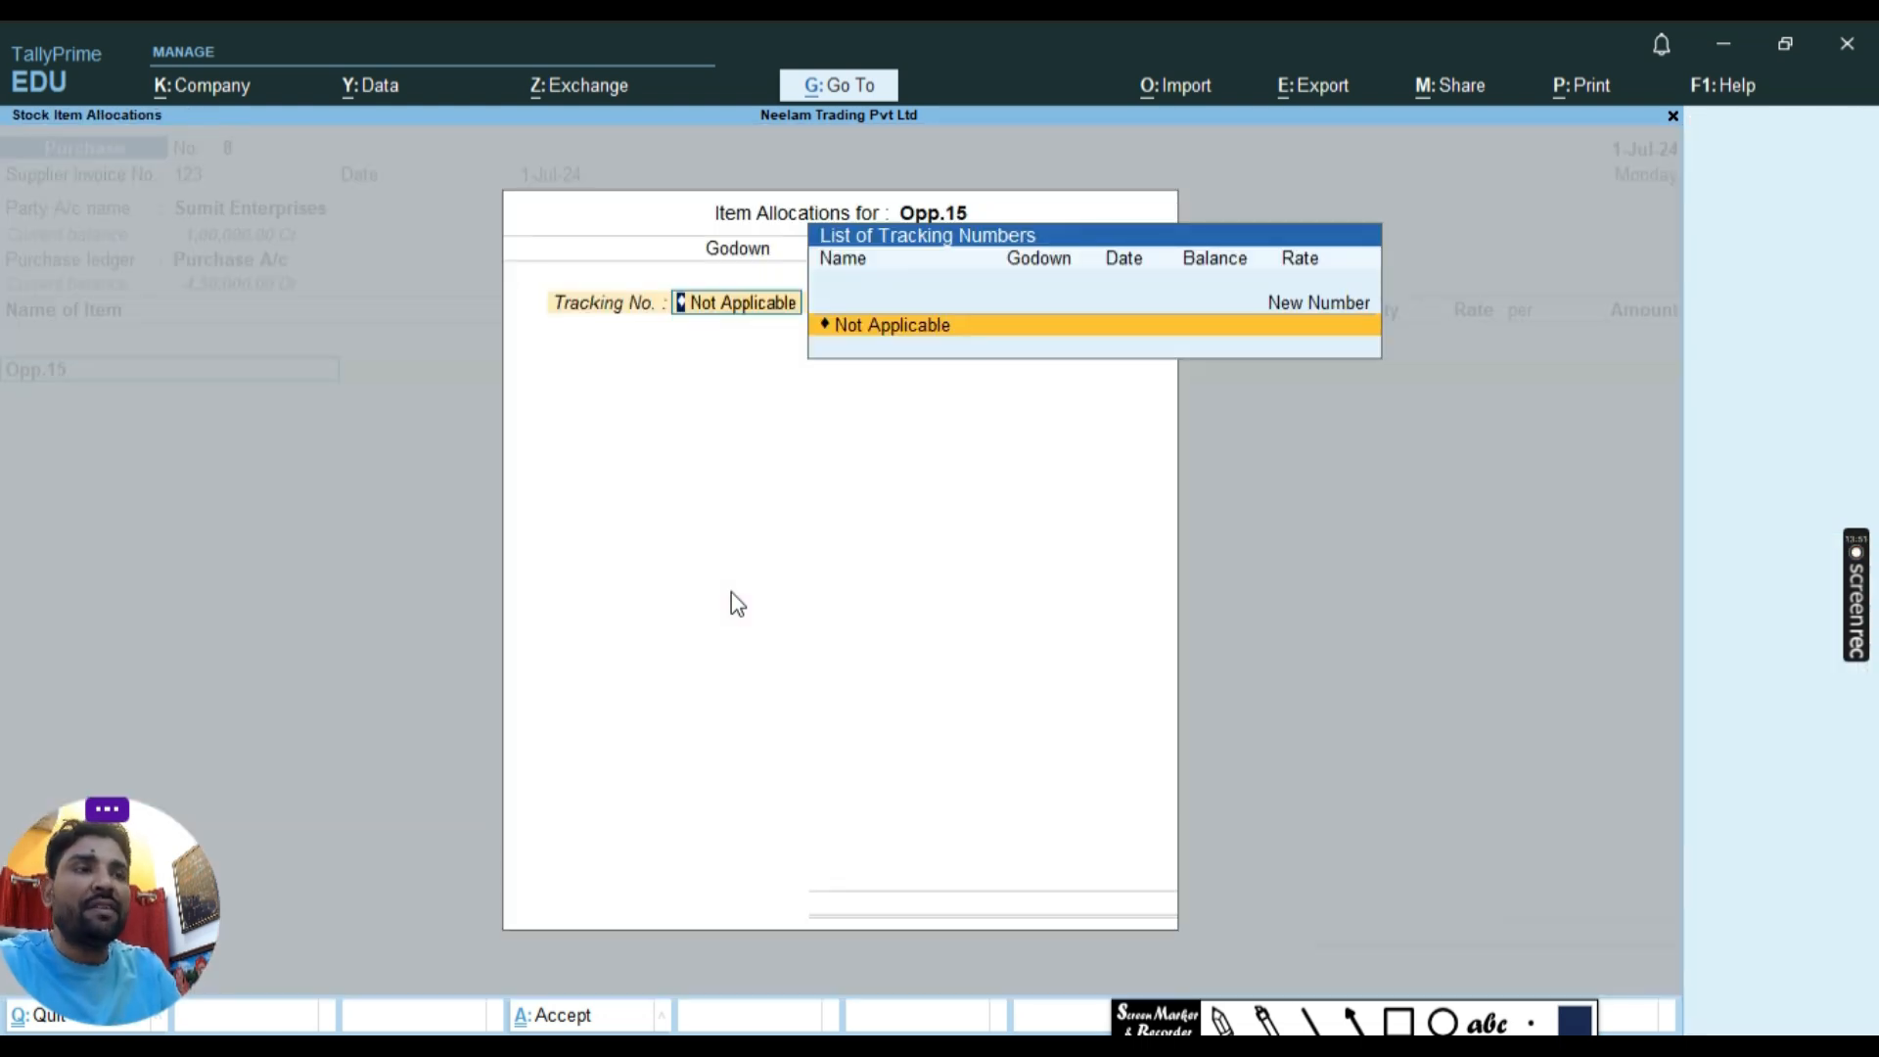
pyautogui.press('Return')
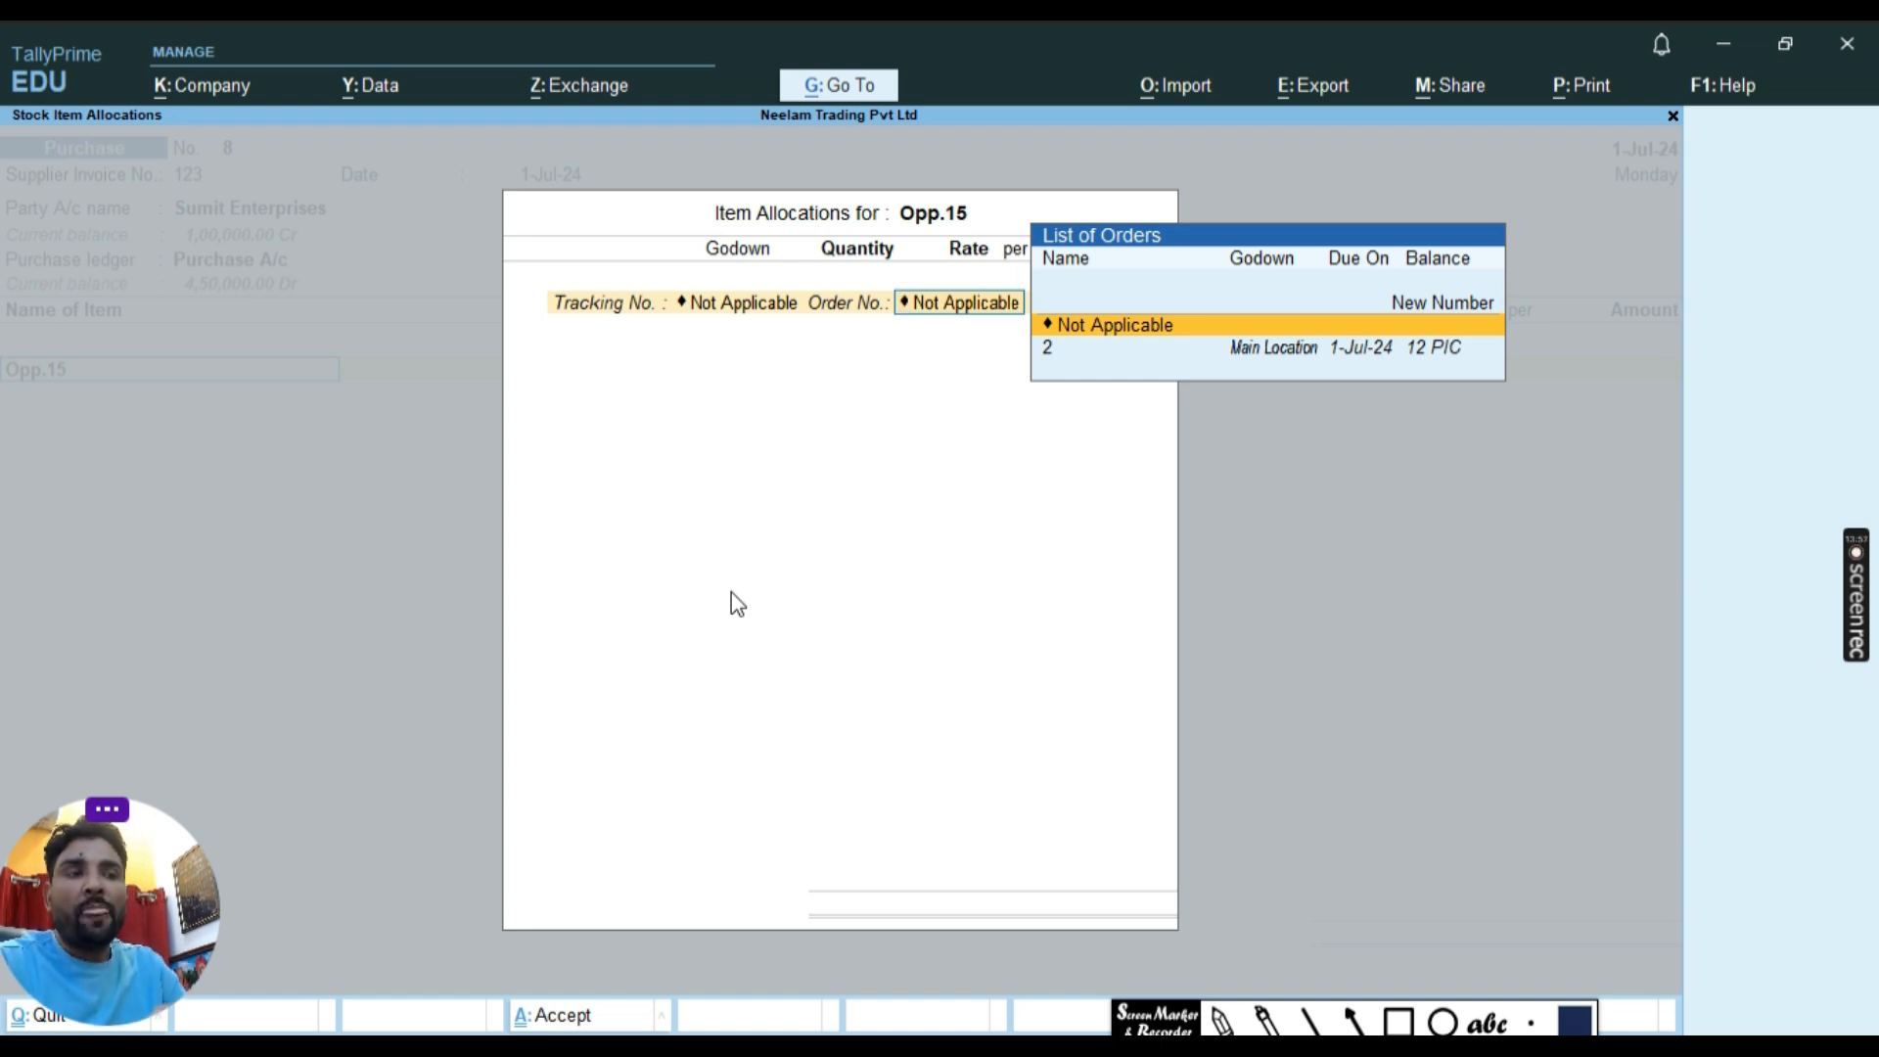
pyautogui.press('Down')
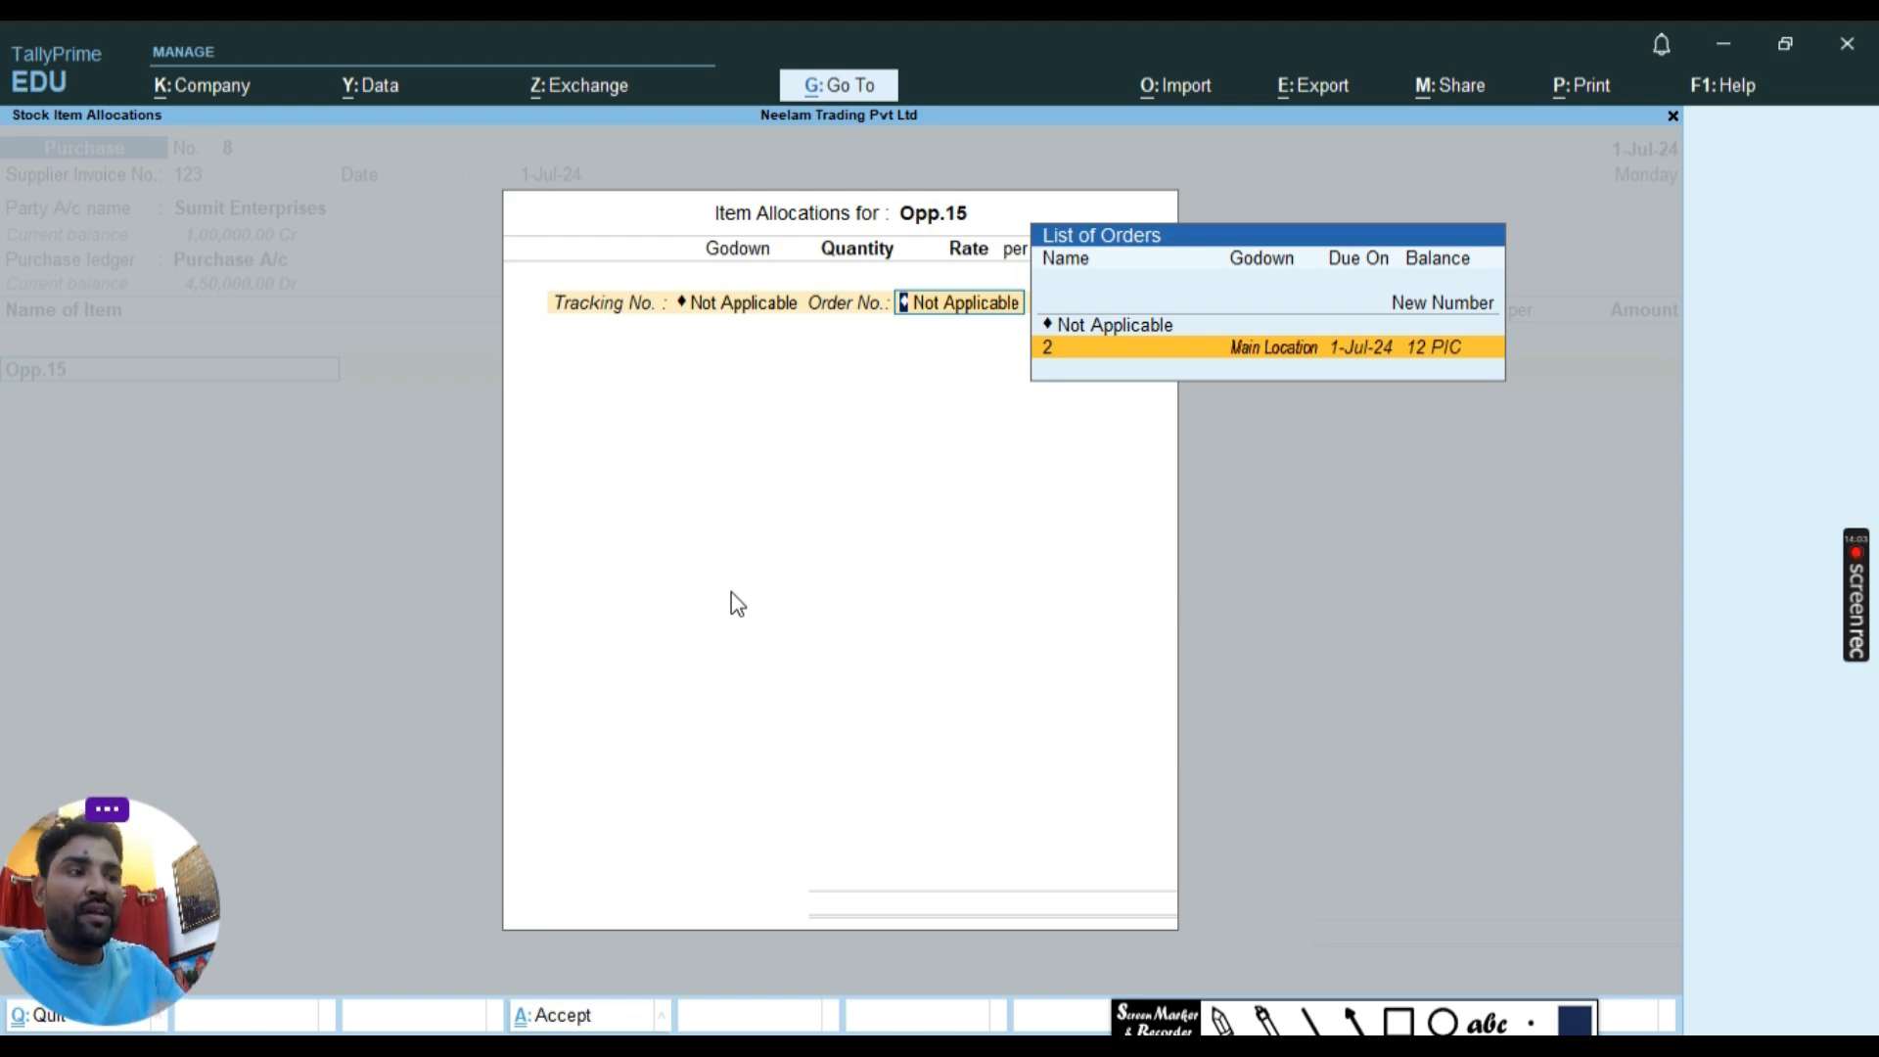
pyautogui.press('Return')
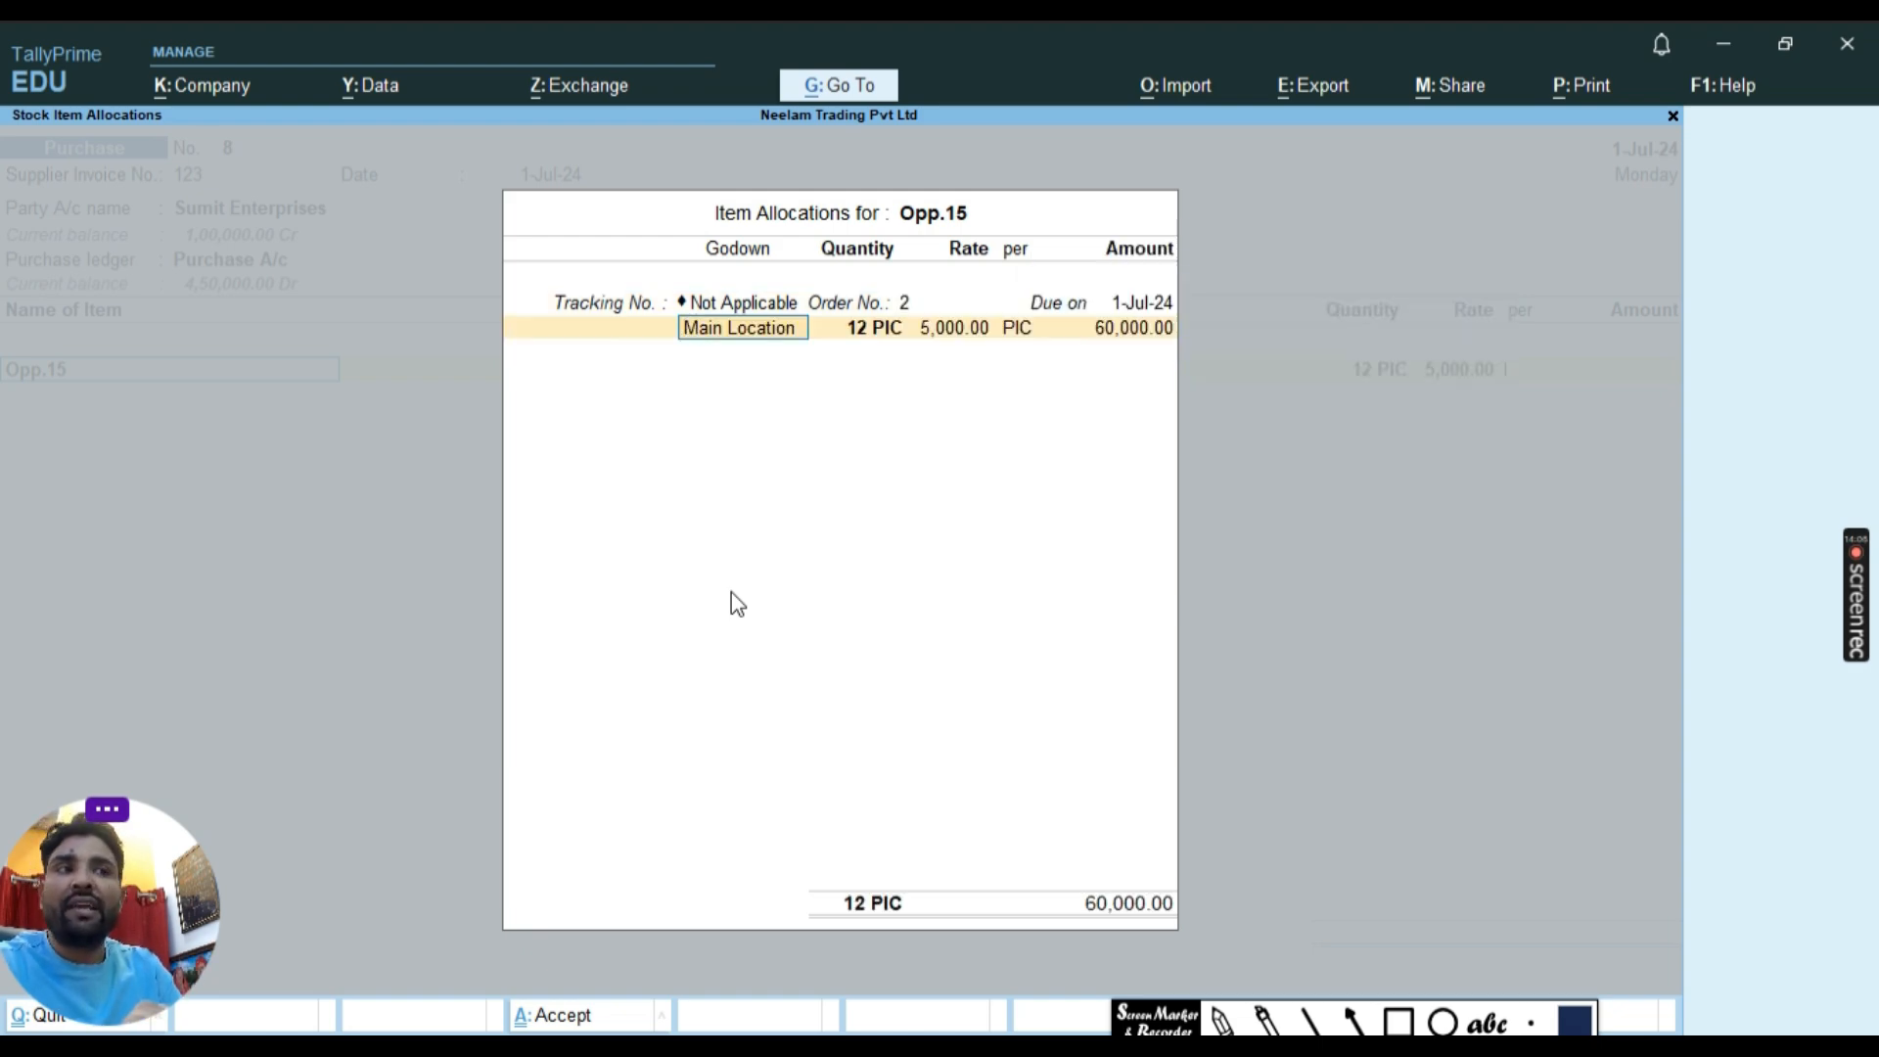
# Accept the Opp.15 allocation of 12 PIC in Main Location at 5,000.00 per PIC, and end the allocation list.
pyautogui.press('Return')
pyautogui.press('Return')
pyautogui.press('Return')
pyautogui.press('Return')
pyautogui.press('Return')
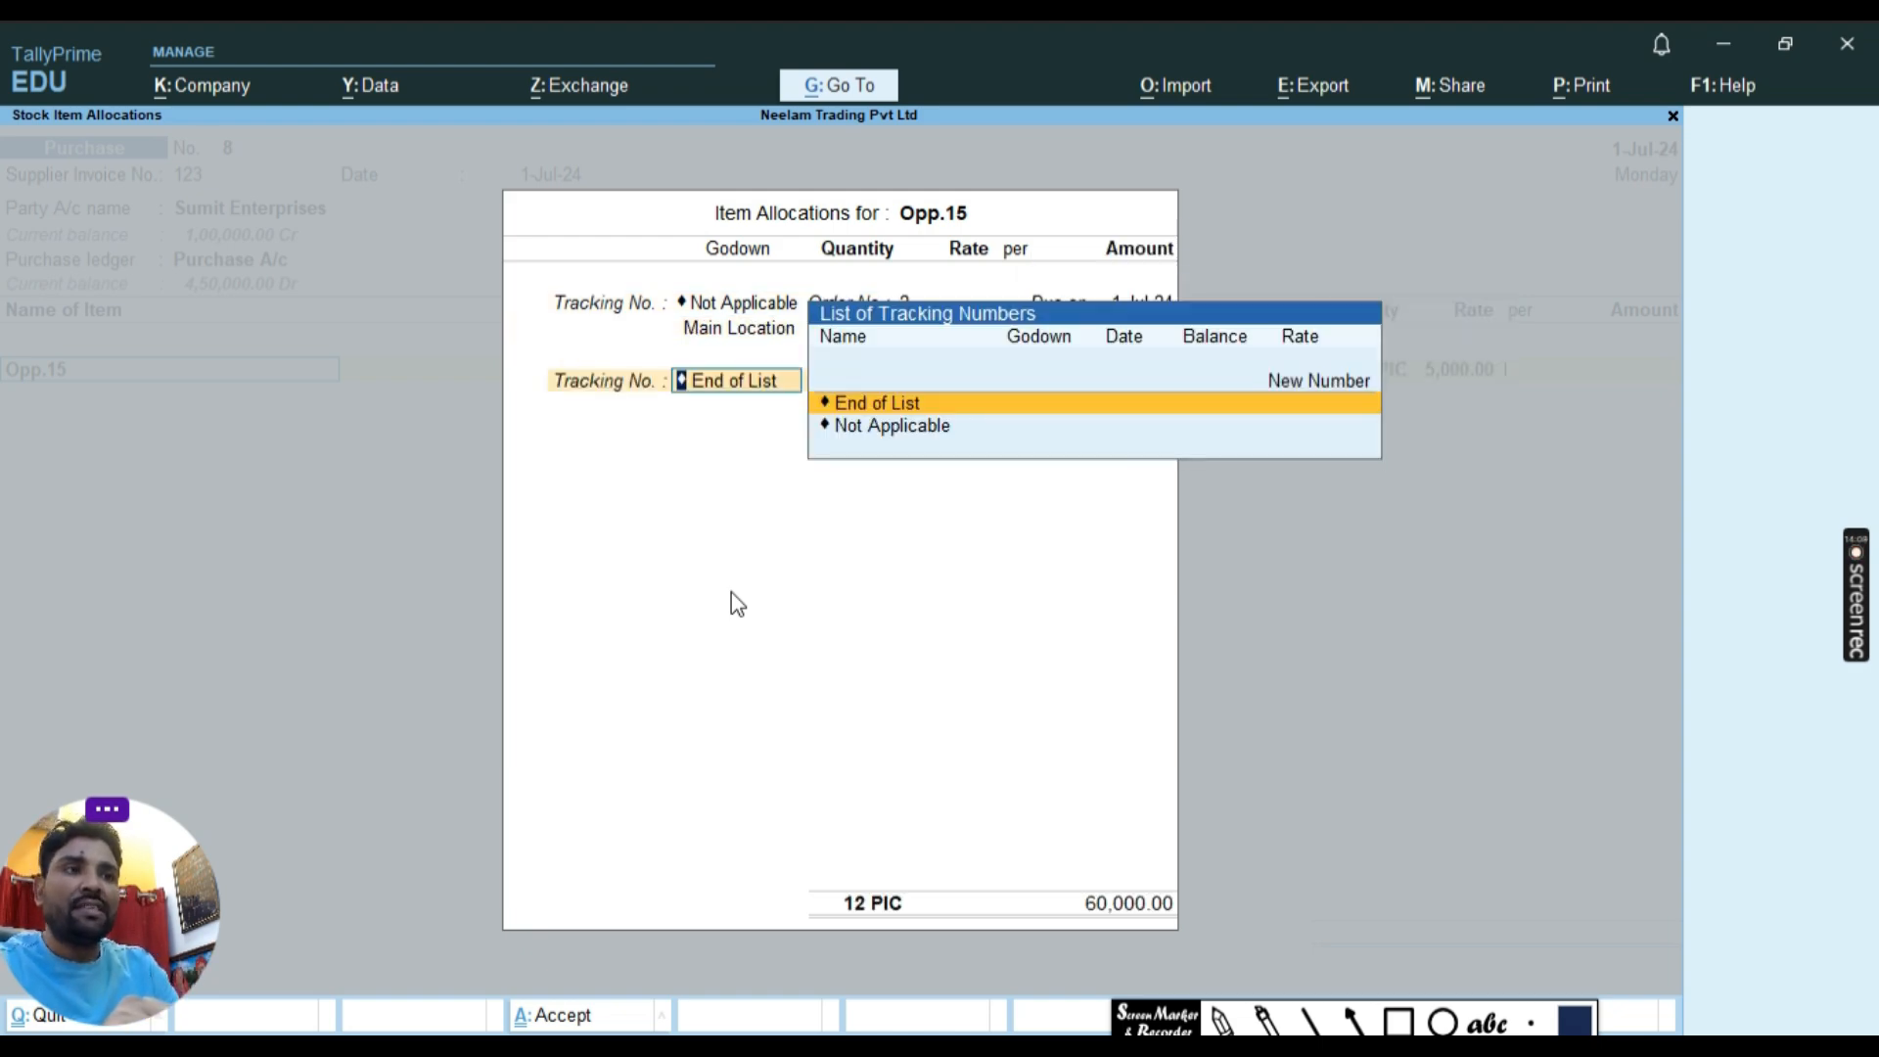
pyautogui.press('Return')
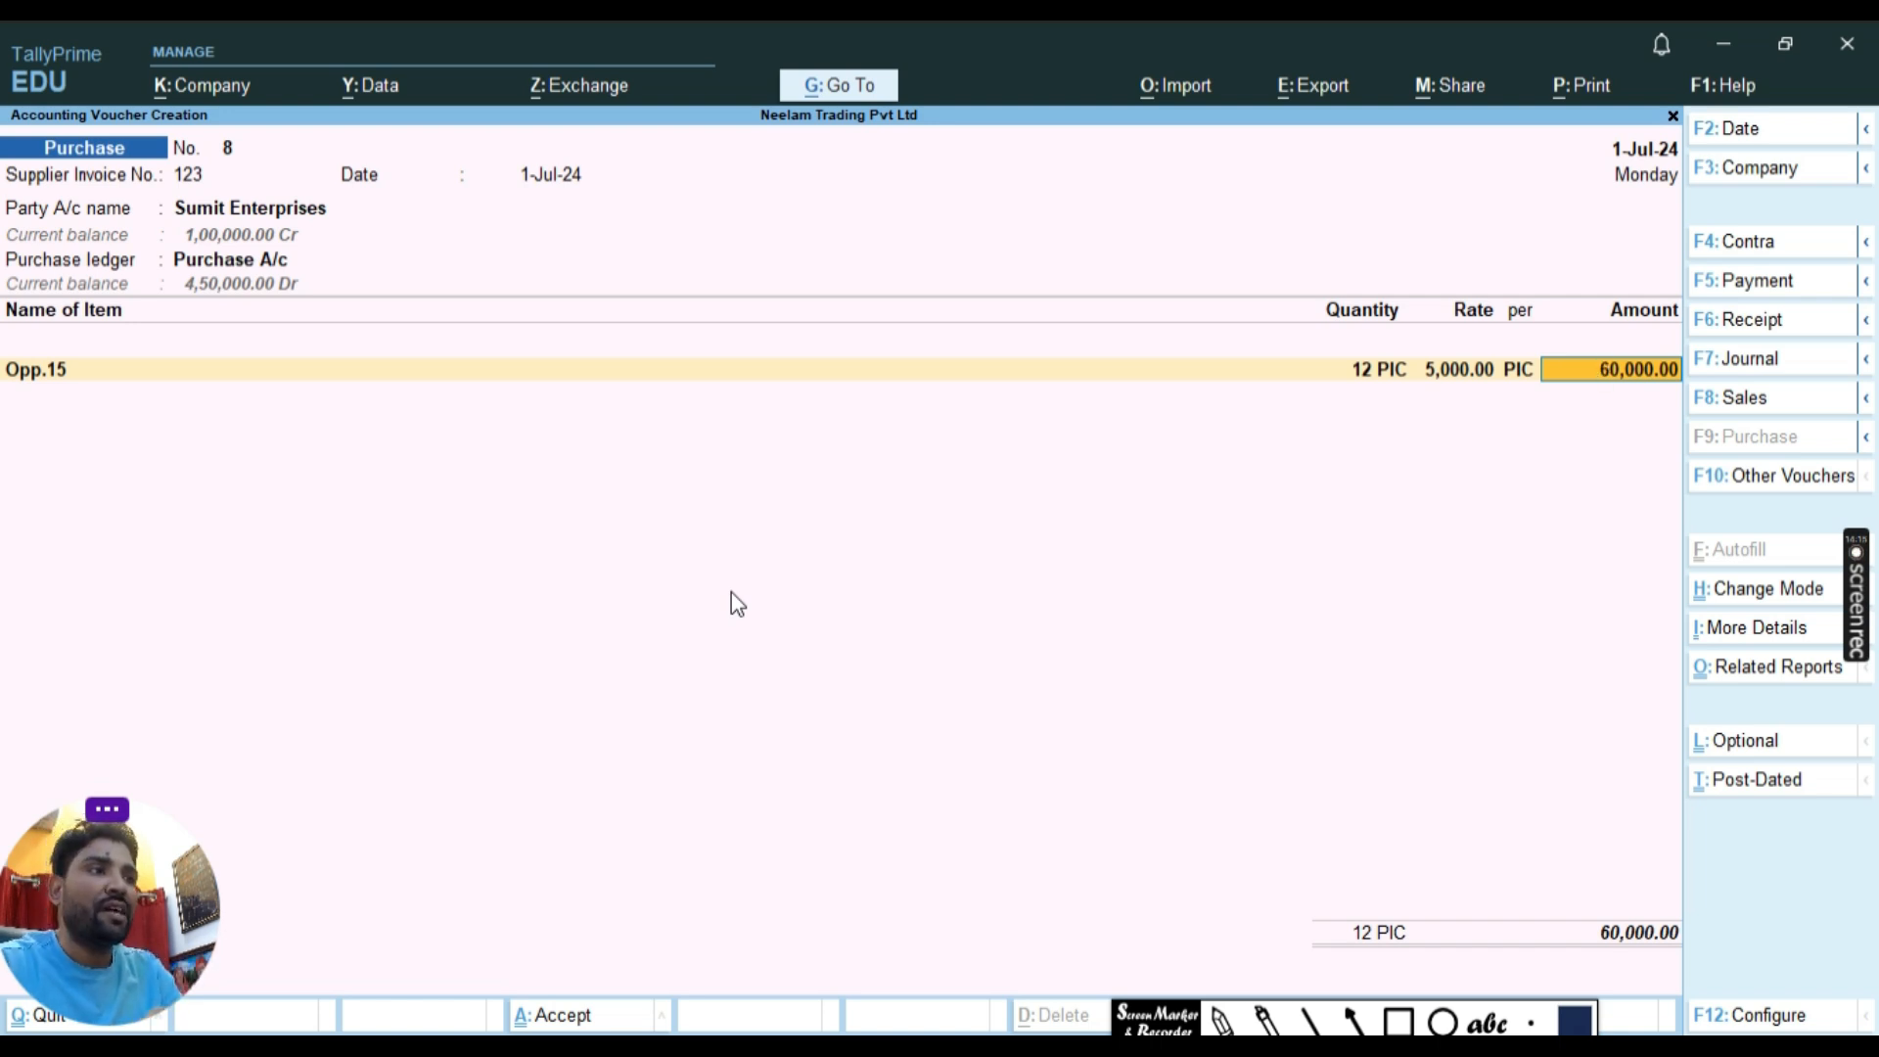
pyautogui.press('Return')
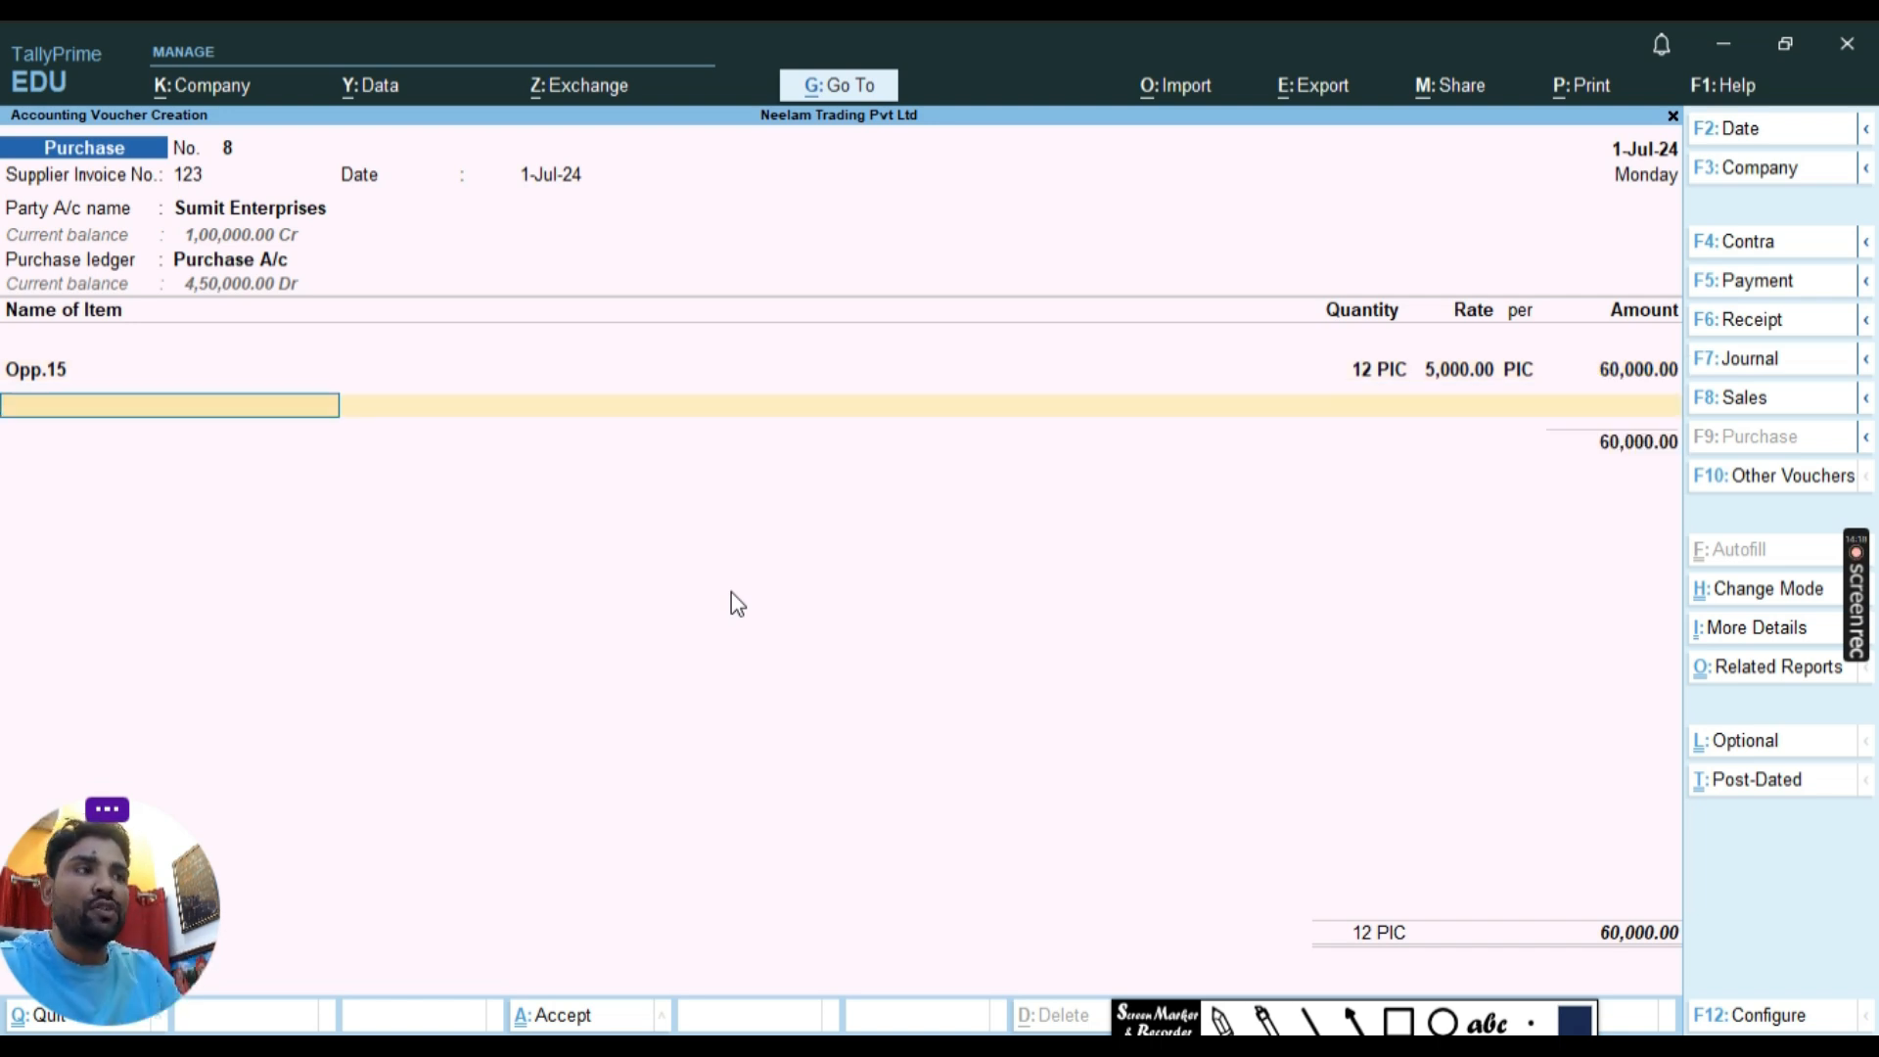
# Allocate the 60,000.00 Cr bill for Sumit Enterprises to New Ref 123 without a due date, and save the purchase voucher.
pyautogui.press('Return')
pyautogui.press('Return')
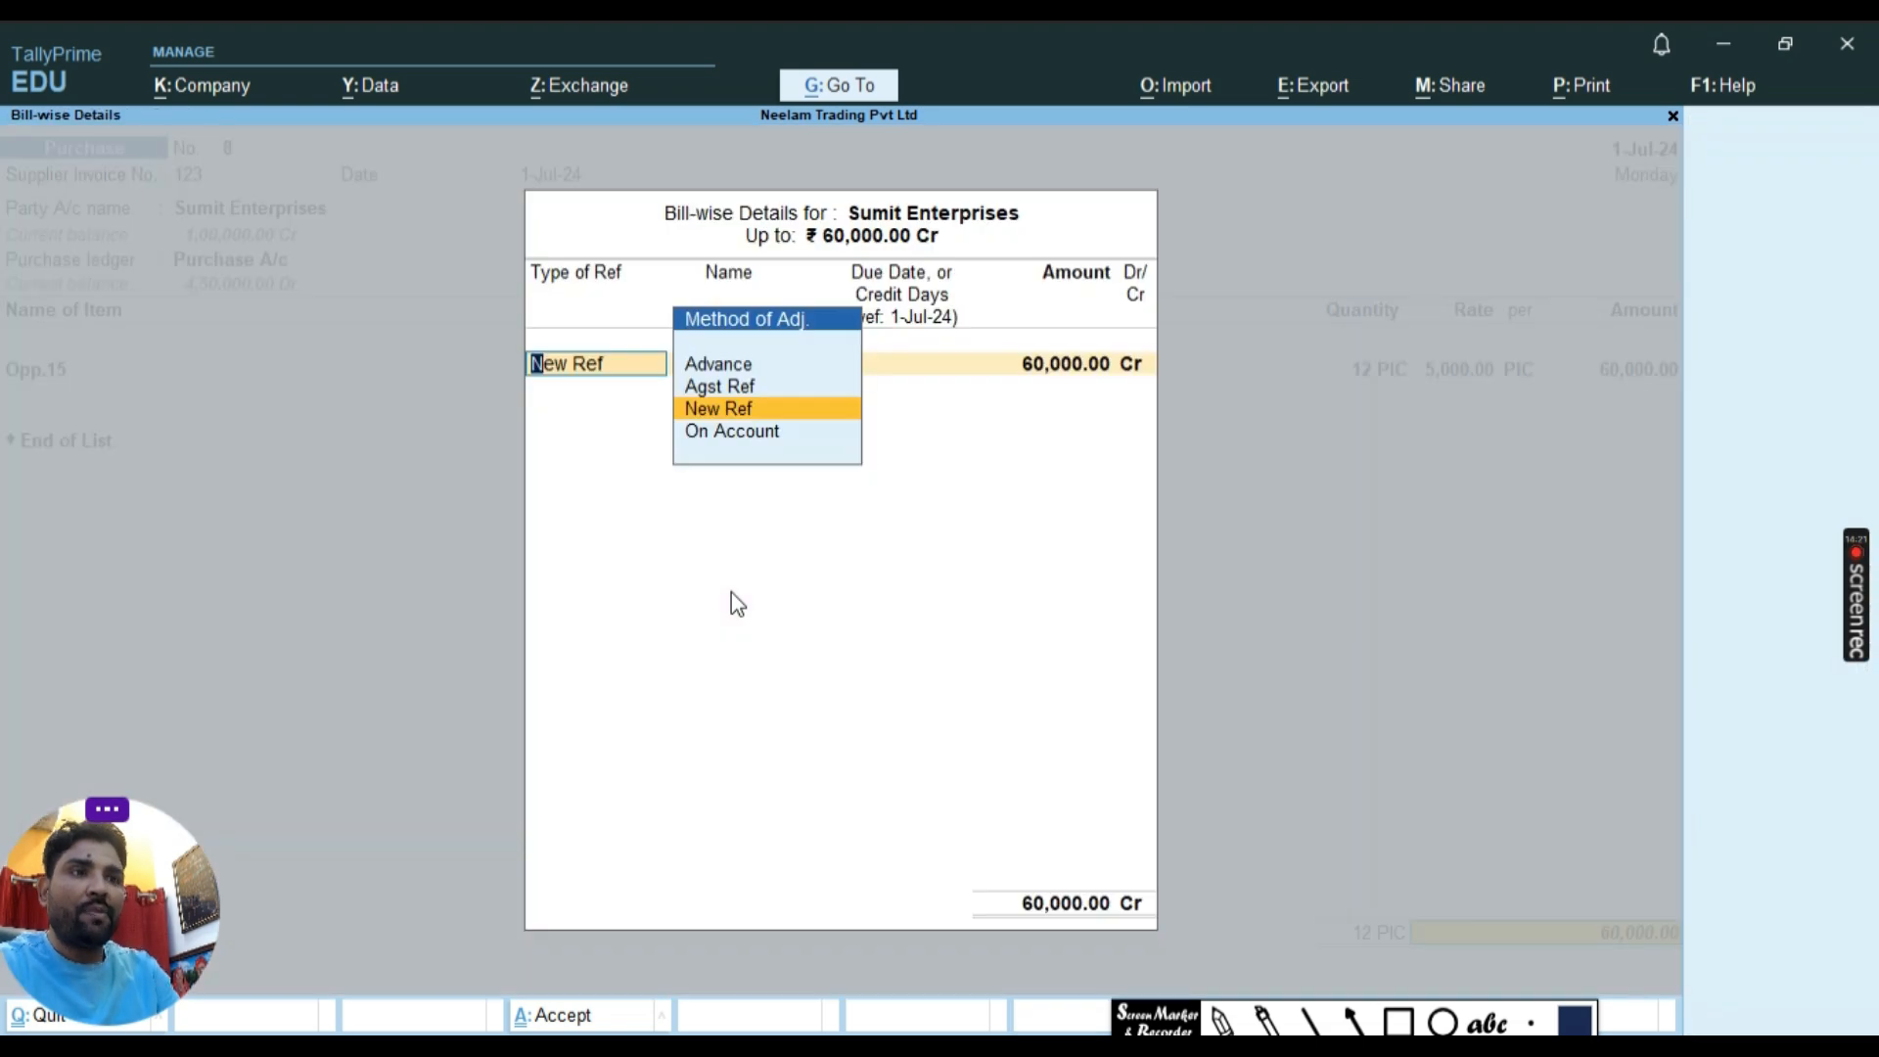
pyautogui.press('Return')
pyautogui.press('Return')
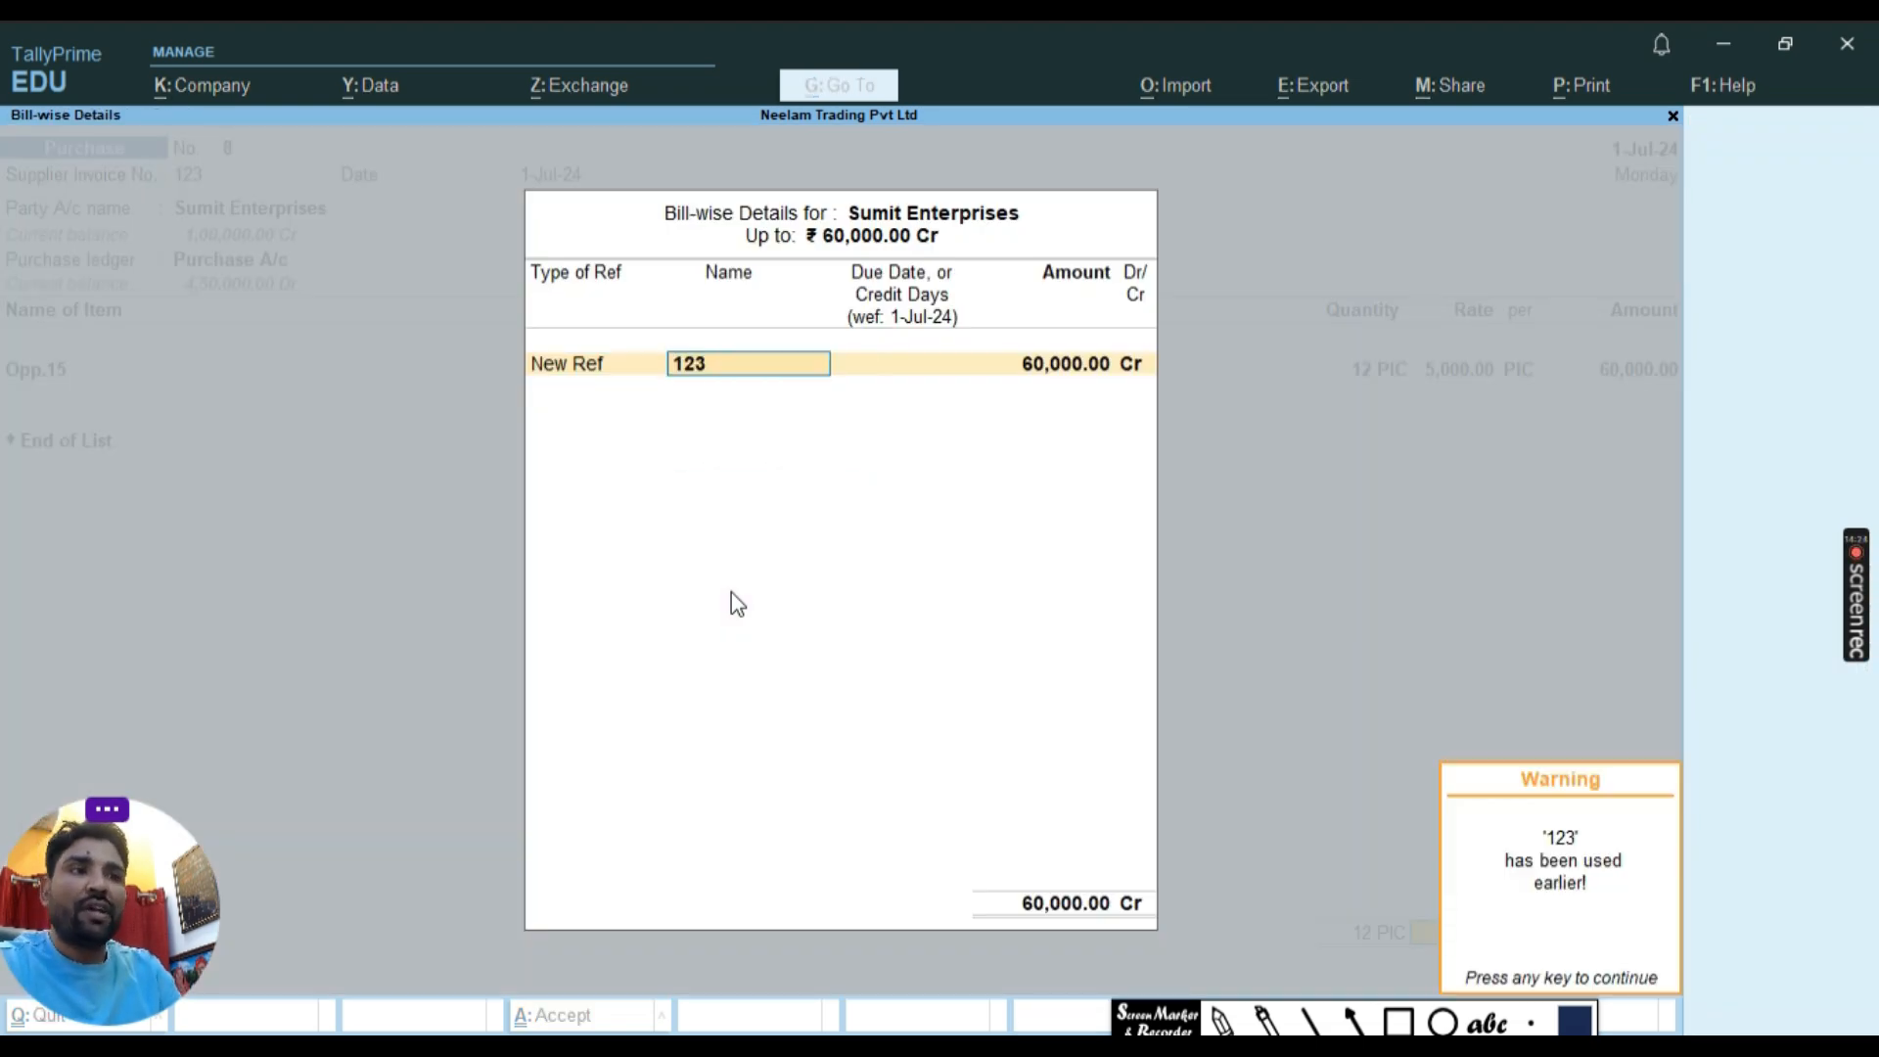
pyautogui.press('Return')
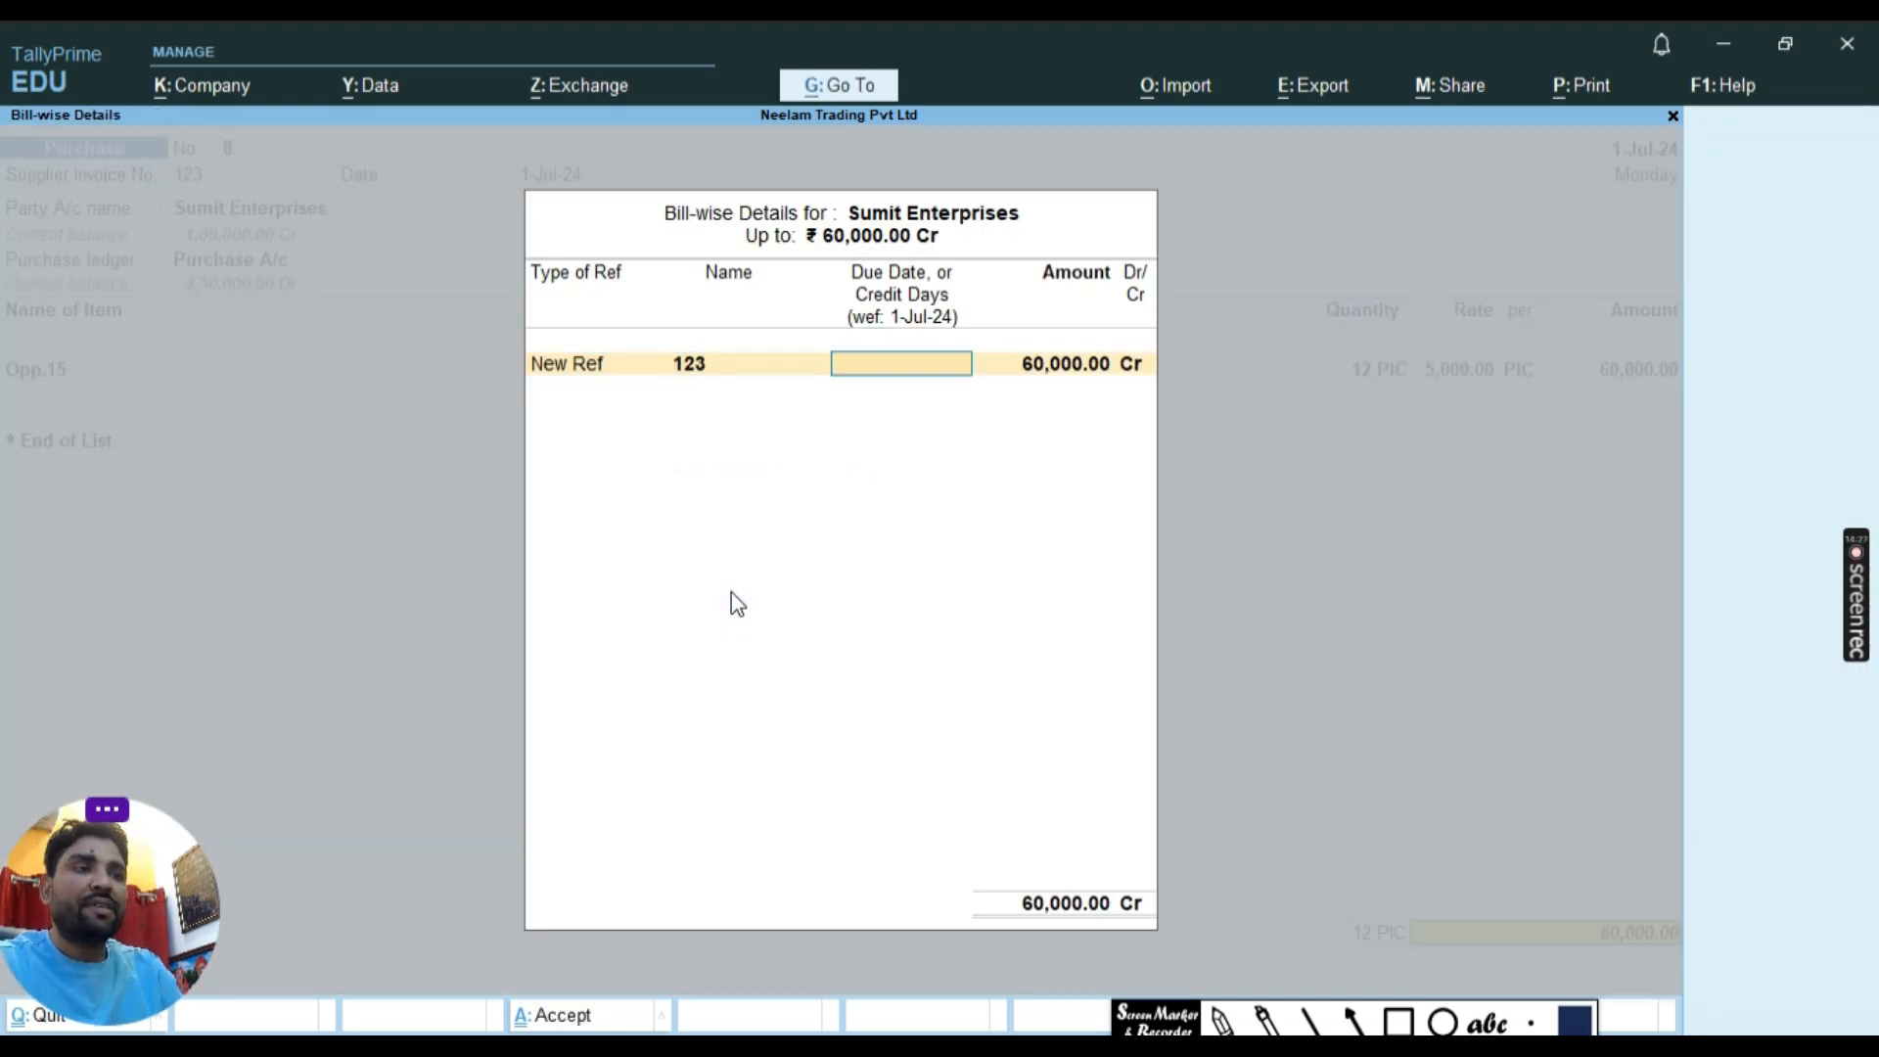
pyautogui.press('Return')
pyautogui.press('Return')
pyautogui.press('Return')
pyautogui.press('Return')
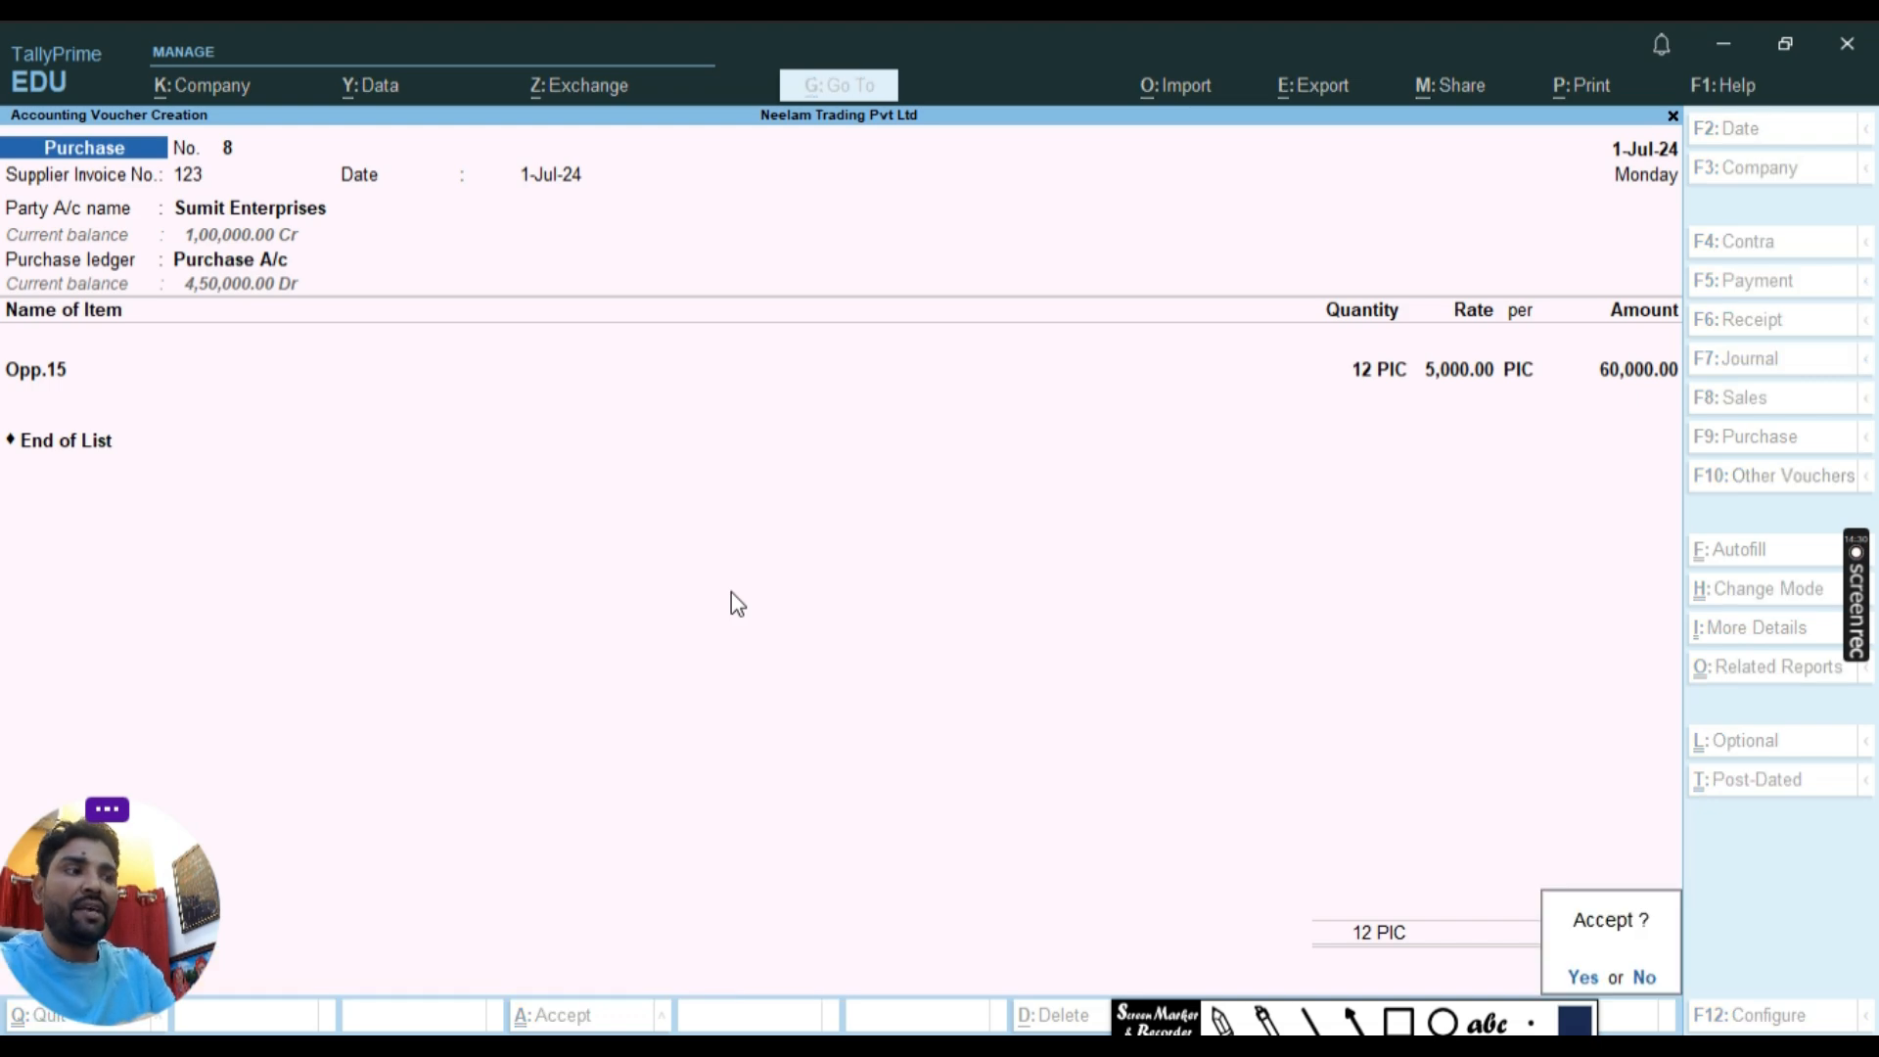
pyautogui.press('Return')
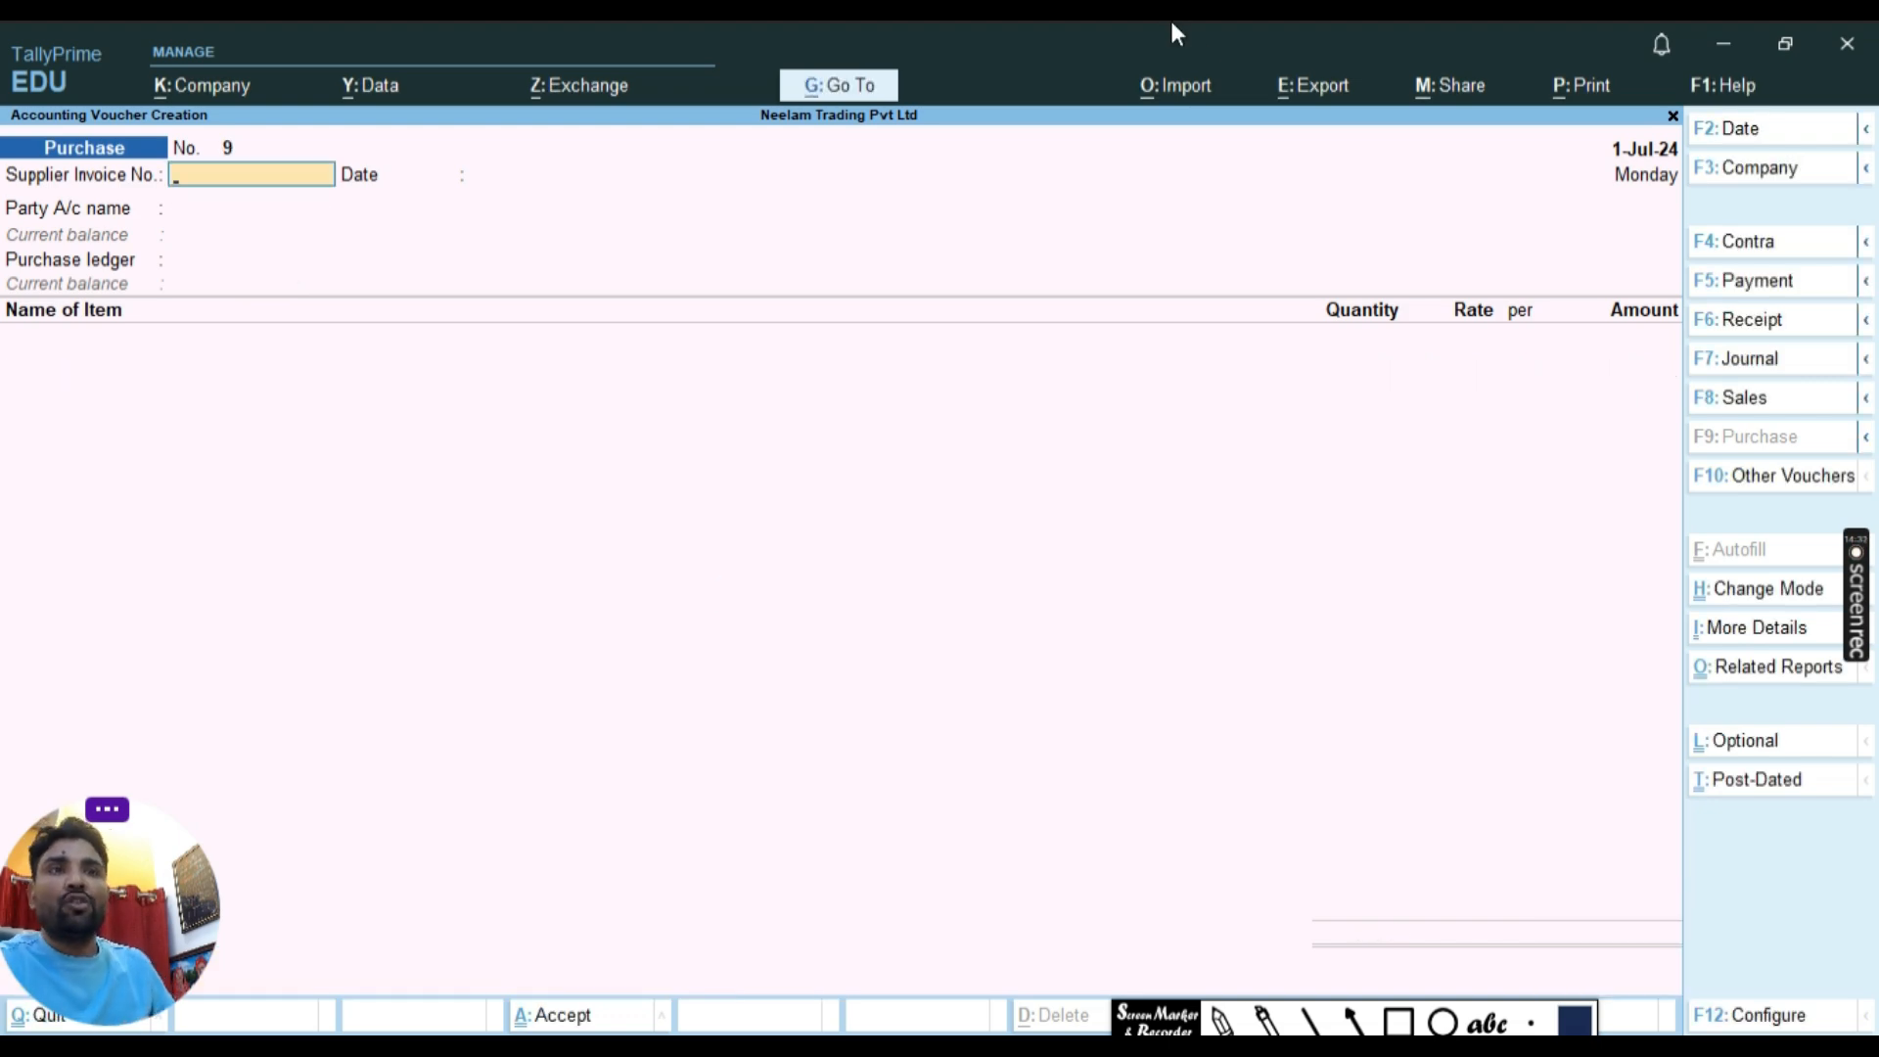
# Leave purchase voucher entry and check the Purchase Order Outstandings report for all orders.
pyautogui.click(1673, 115)
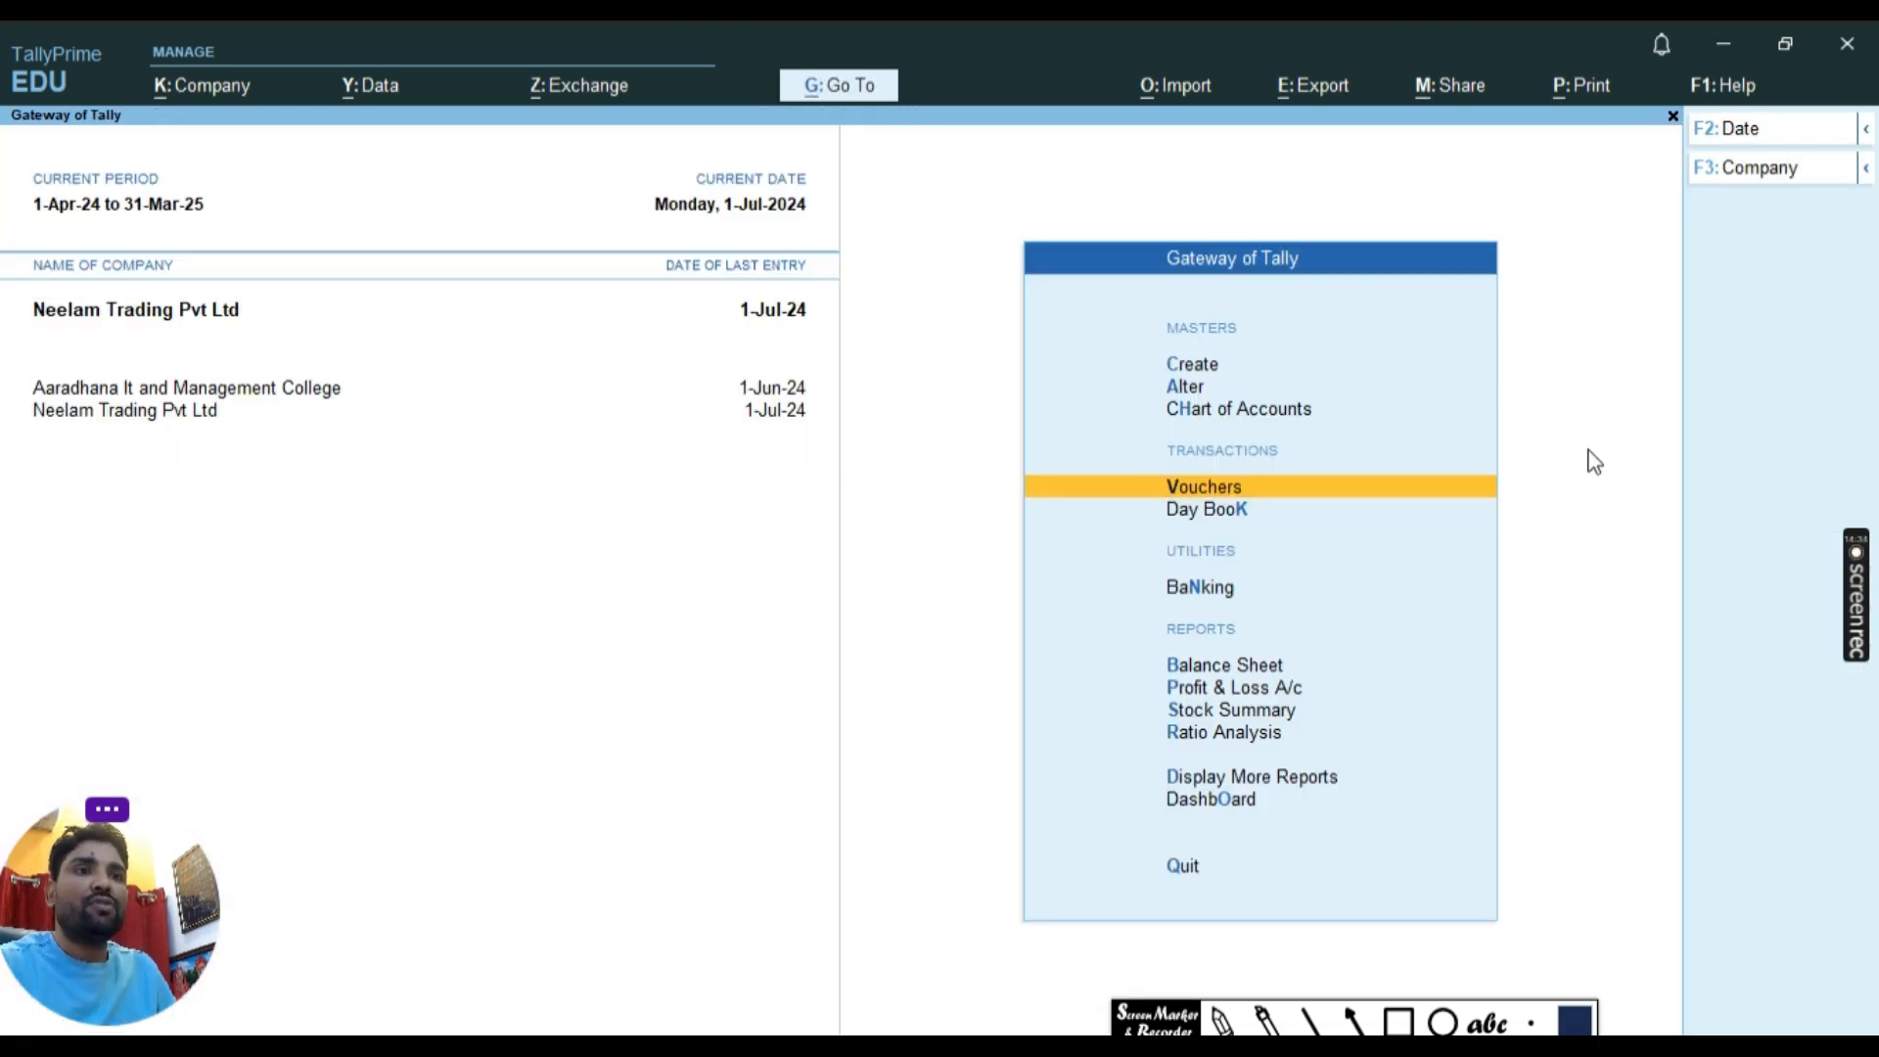
pyautogui.click(1224, 780)
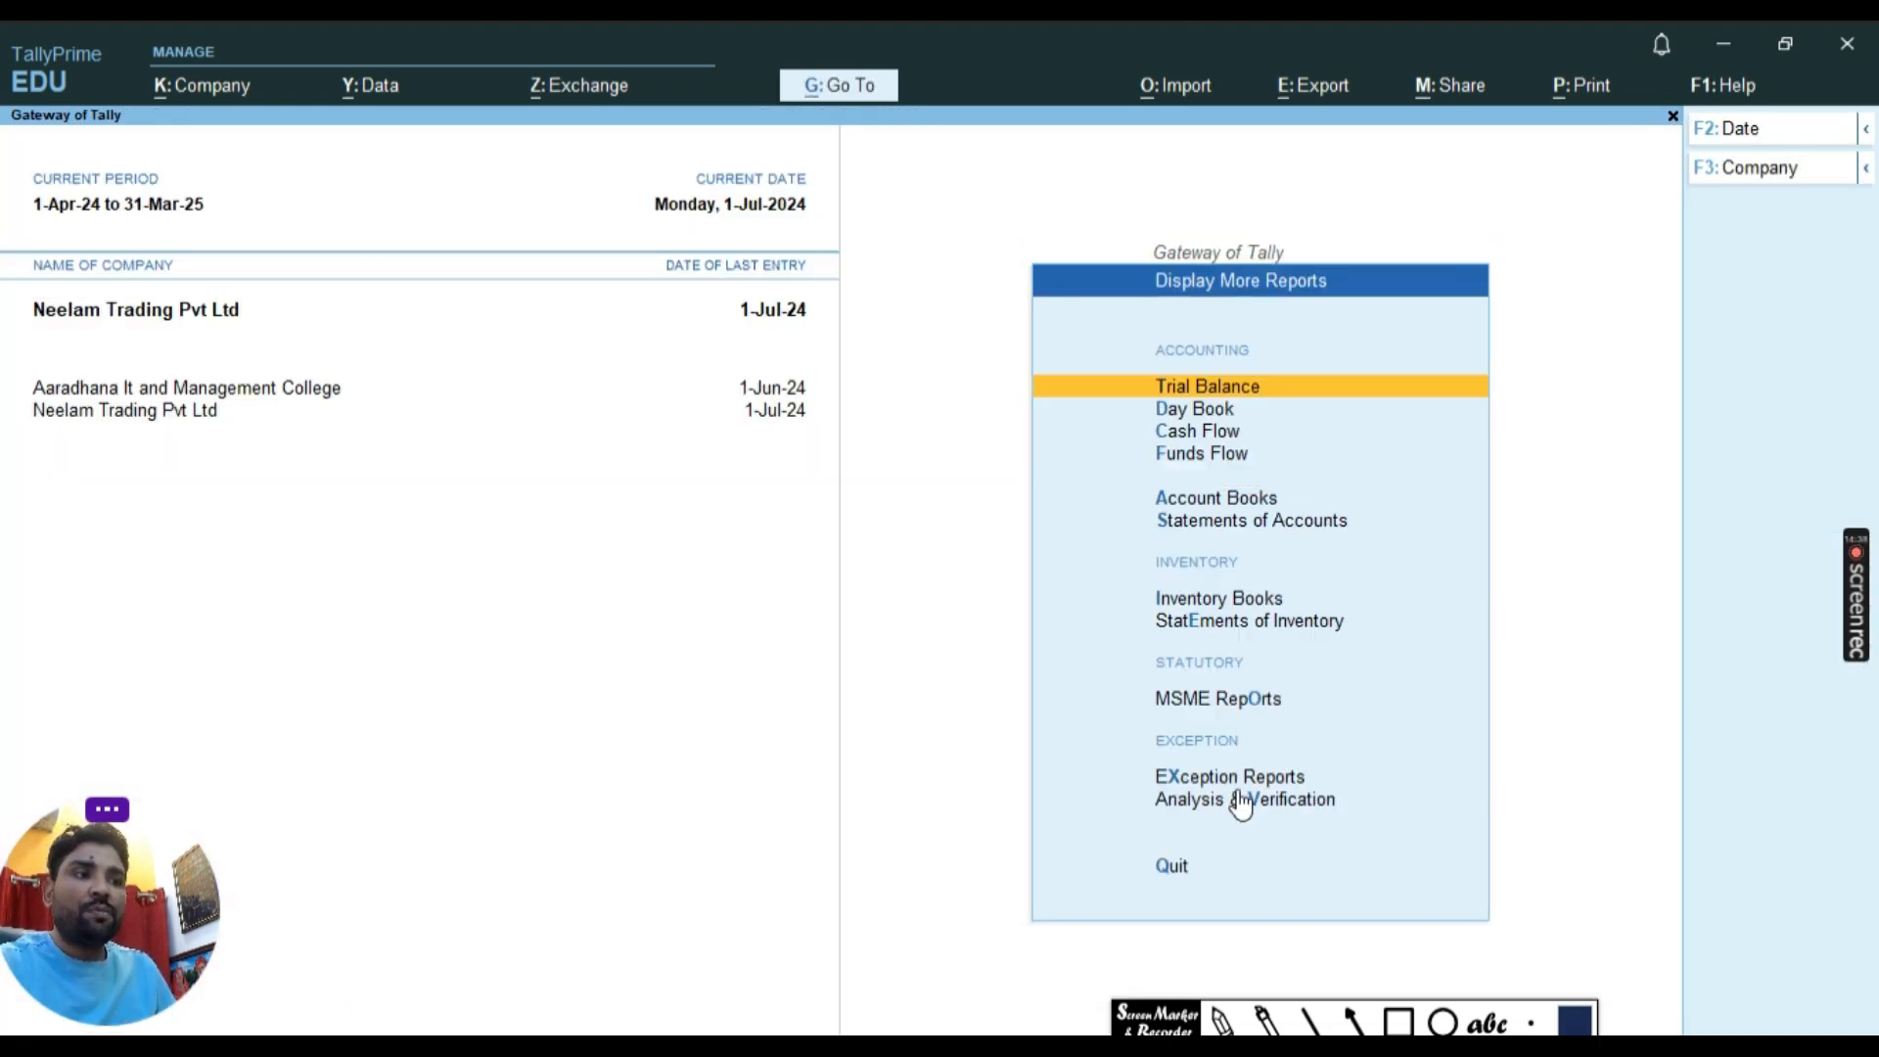
pyautogui.click(1219, 621)
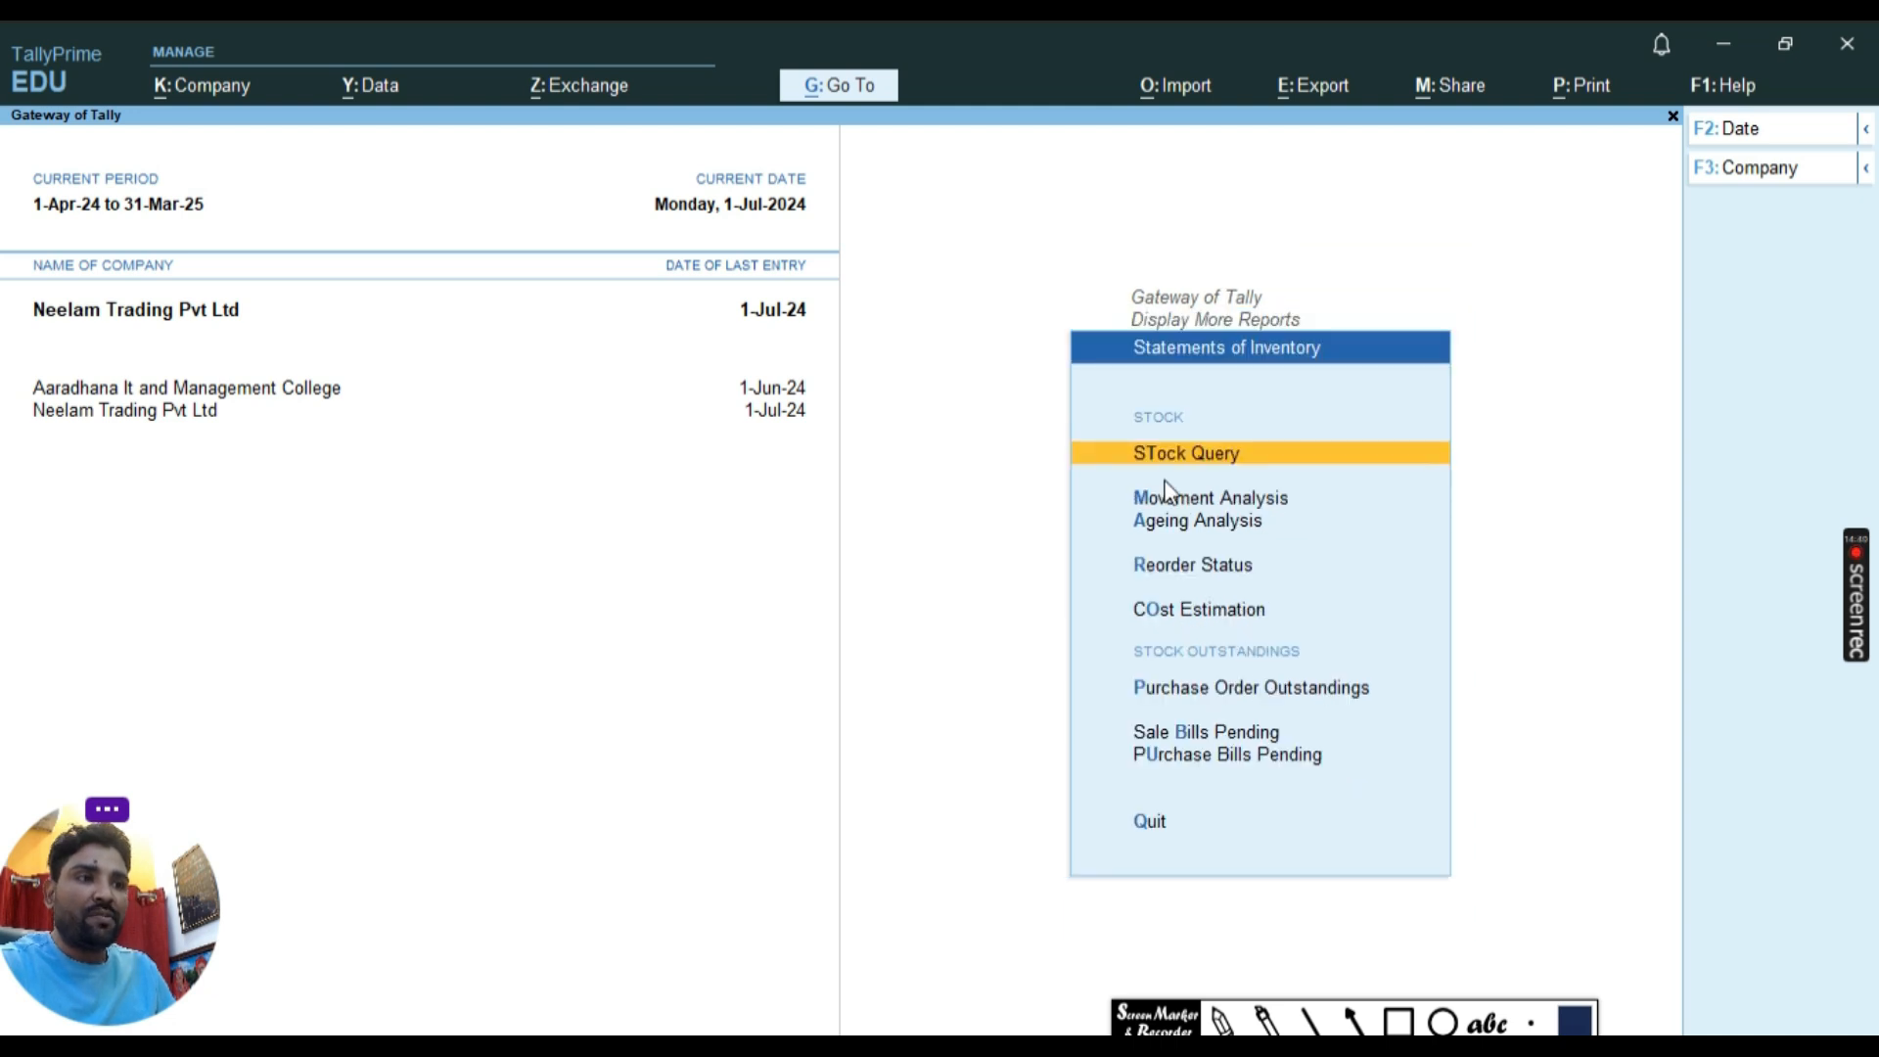
pyautogui.click(1235, 690)
pyautogui.click(1155, 685)
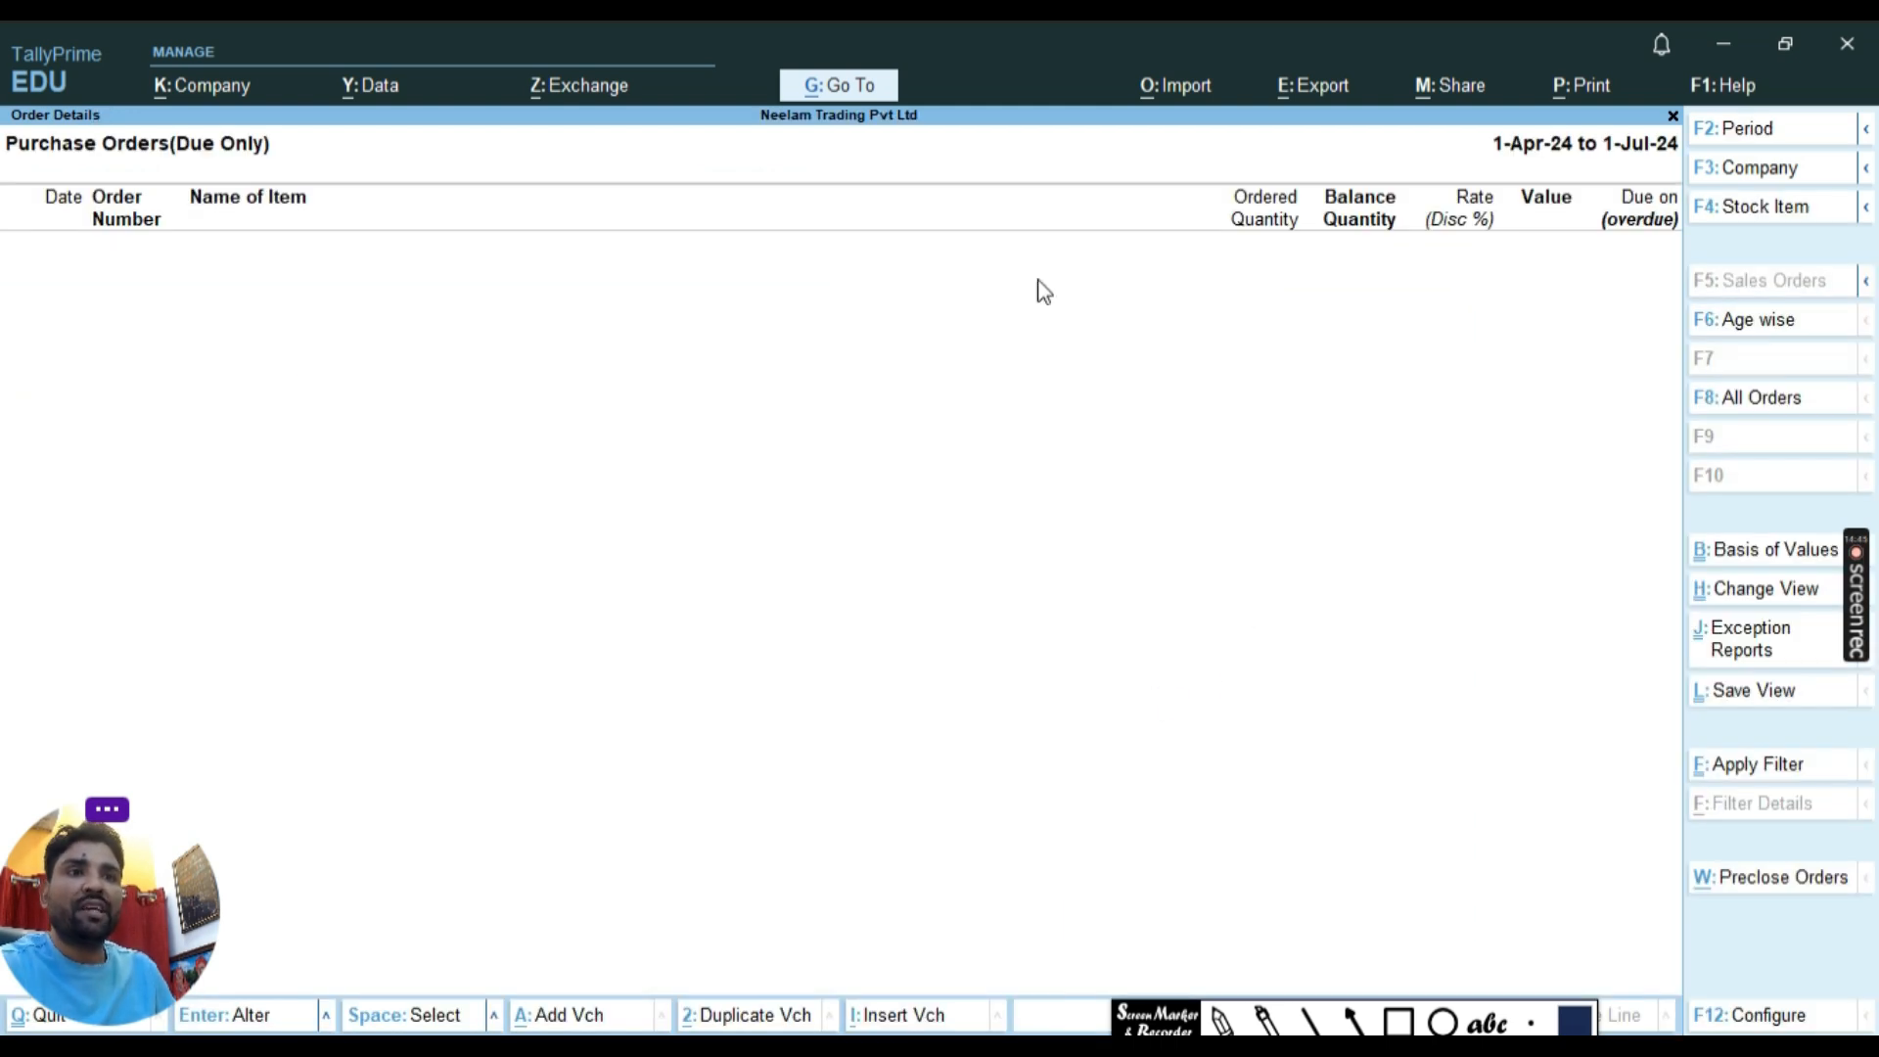
pyautogui.click(1400, 1022)
pyautogui.moveTo(8, 228)
pyautogui.mouseDown()
pyautogui.moveTo(496, 303)
pyautogui.moveTo(1685, 427)
pyautogui.mouseUp()
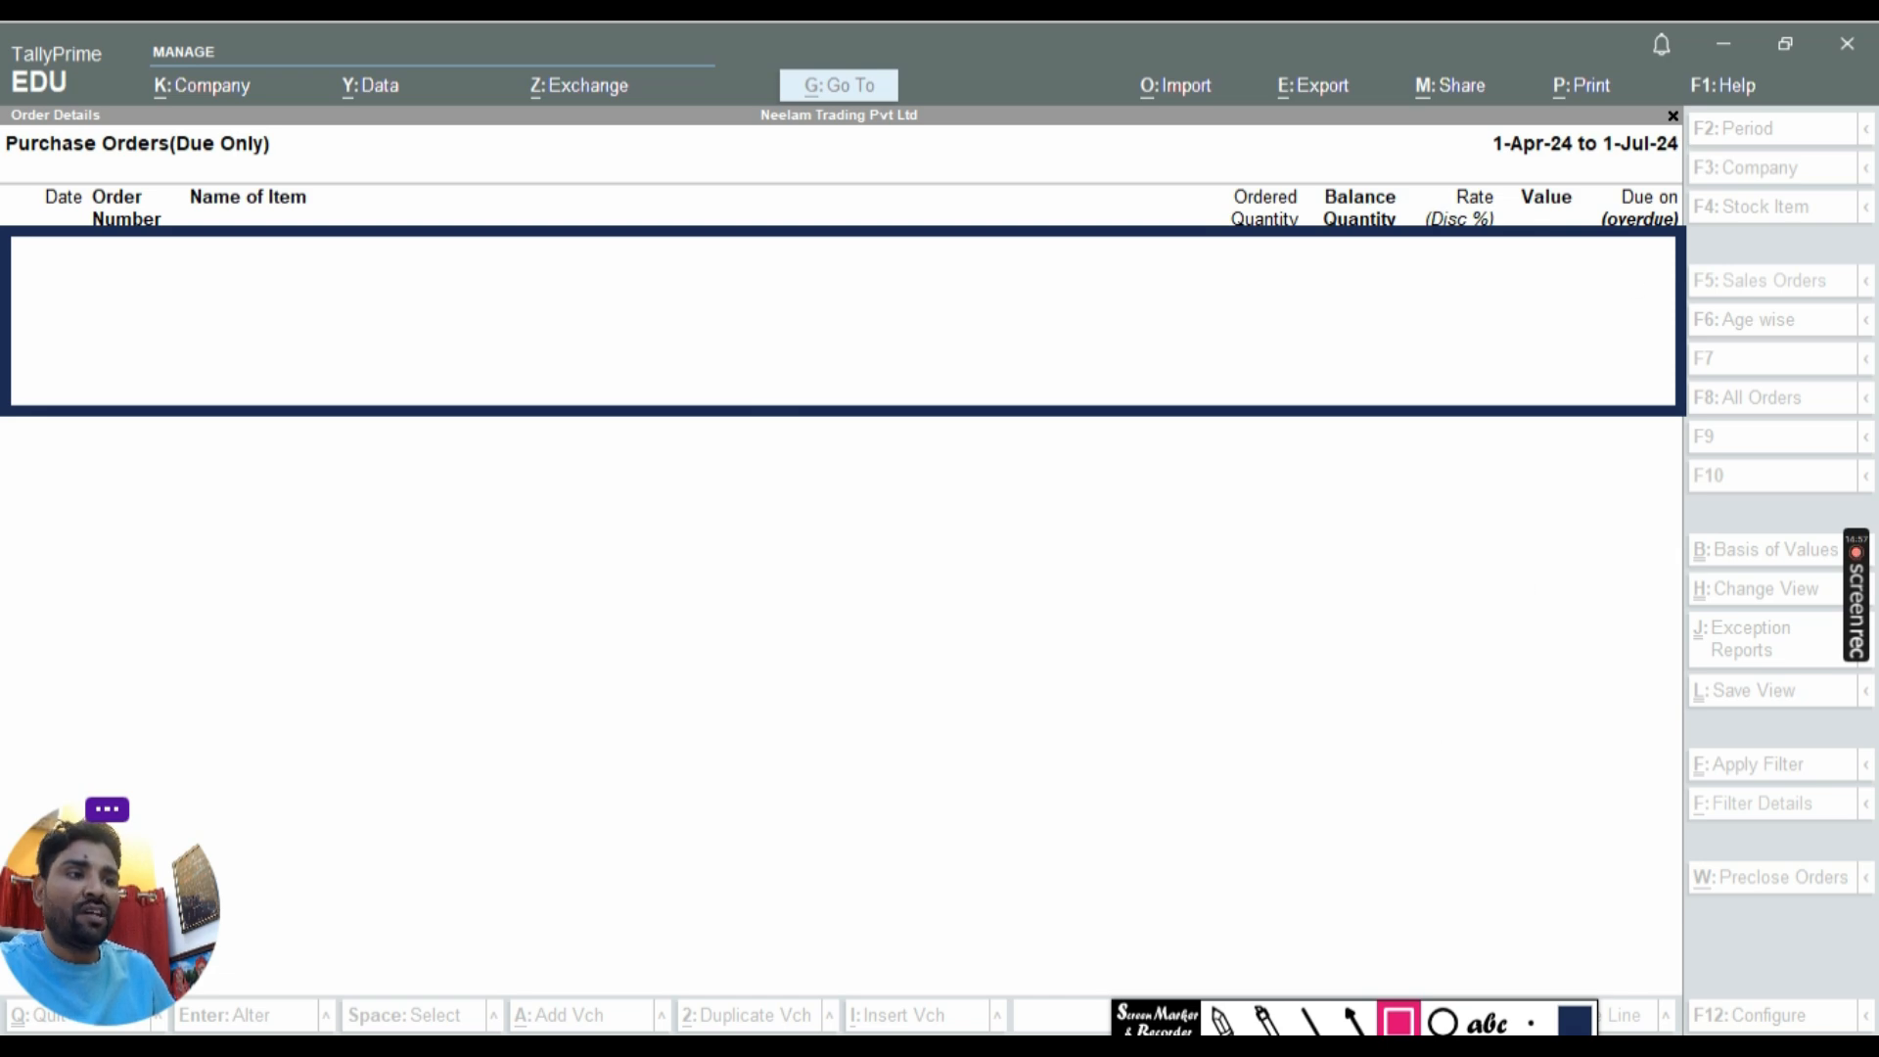
pyautogui.click(1400, 1022)
# Return to the Gateway of Tally and check the closing stock of Opp.15 in the Stock Summary.
pyautogui.click(1674, 117)
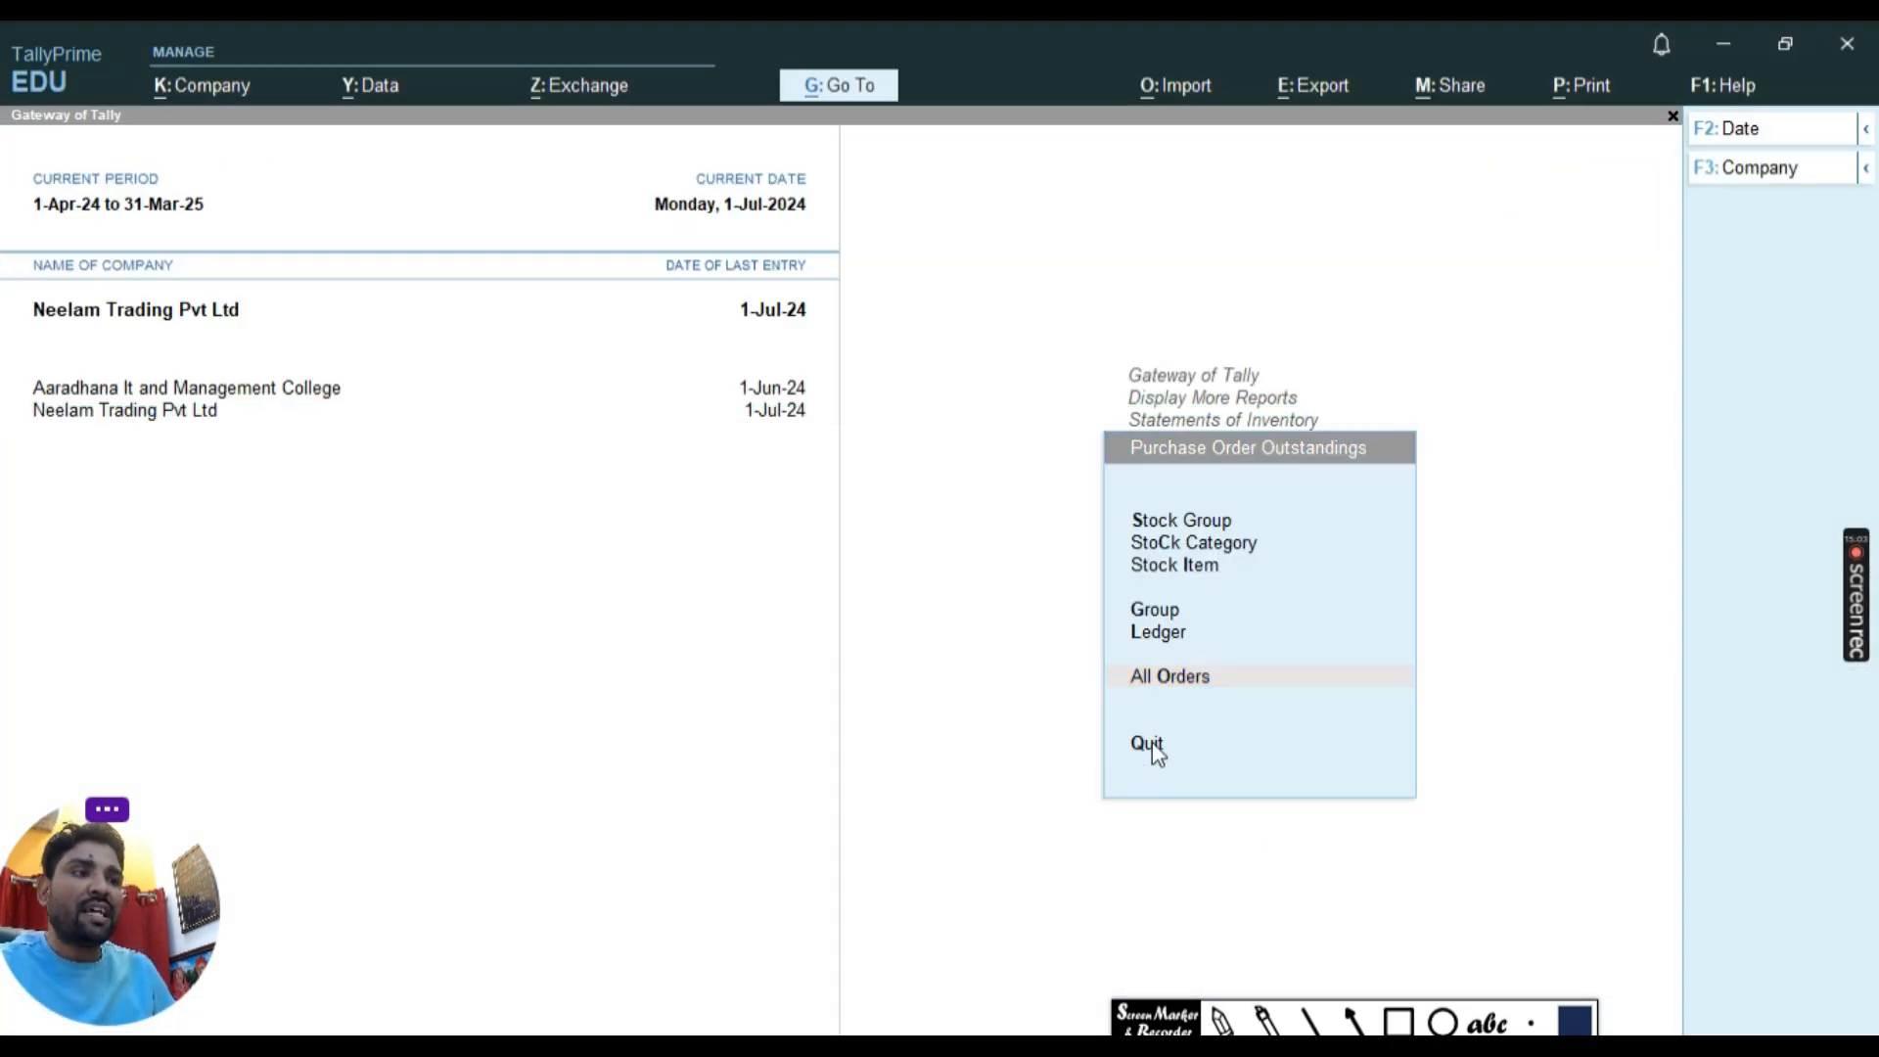
pyautogui.click(1148, 747)
pyautogui.click(1196, 811)
pyautogui.press('Escape')
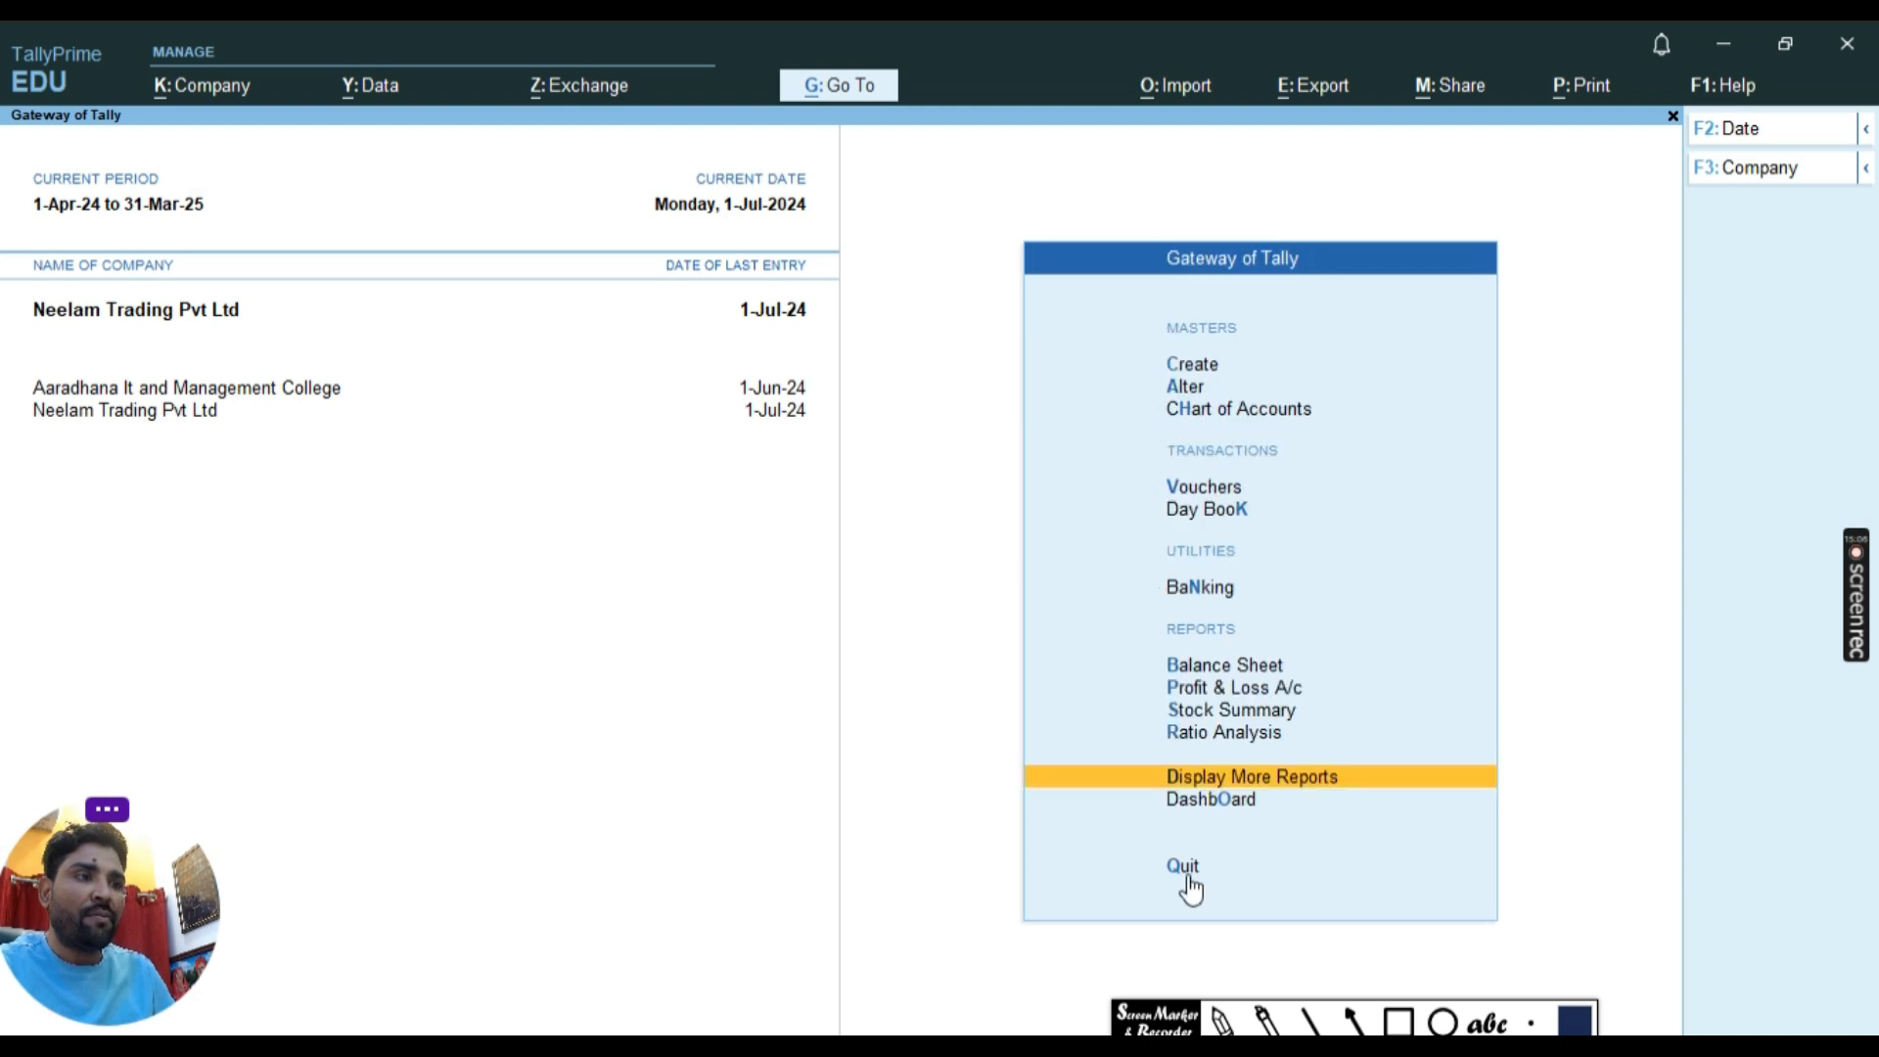
pyautogui.click(1260, 722)
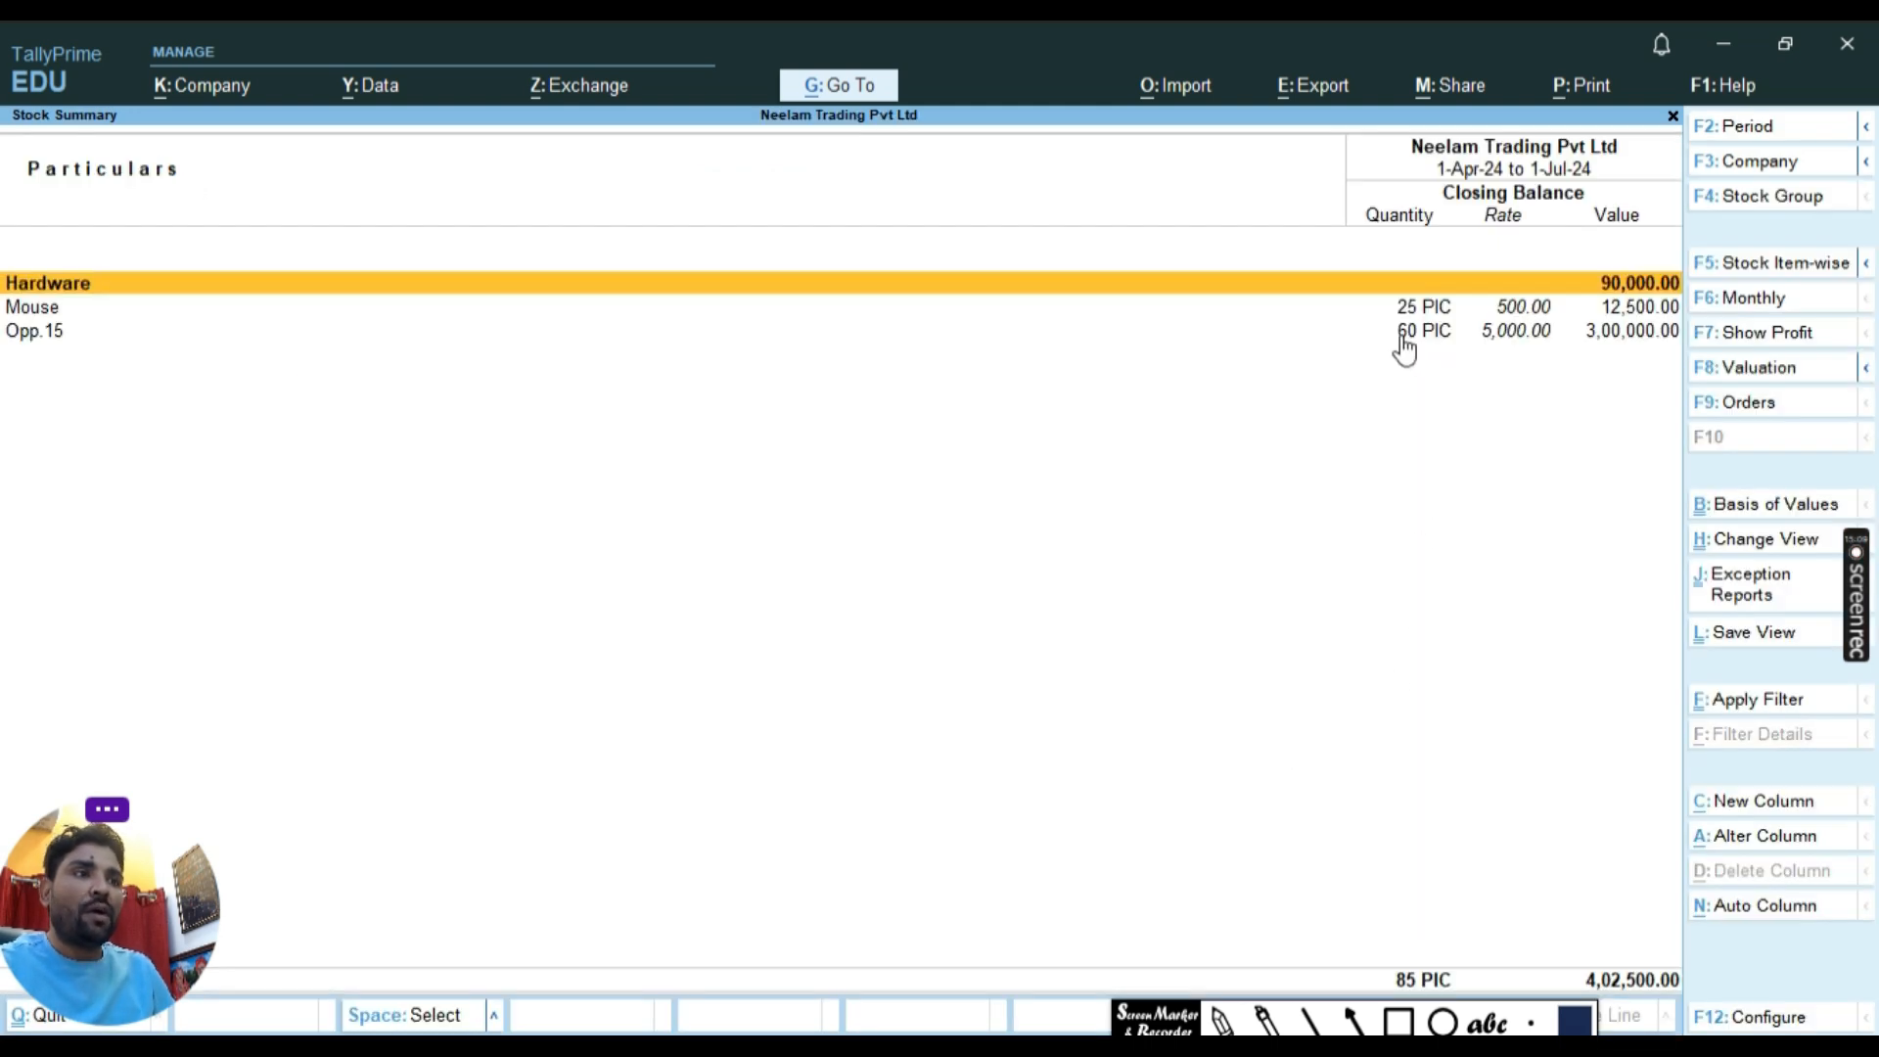
pyautogui.click(1400, 1023)
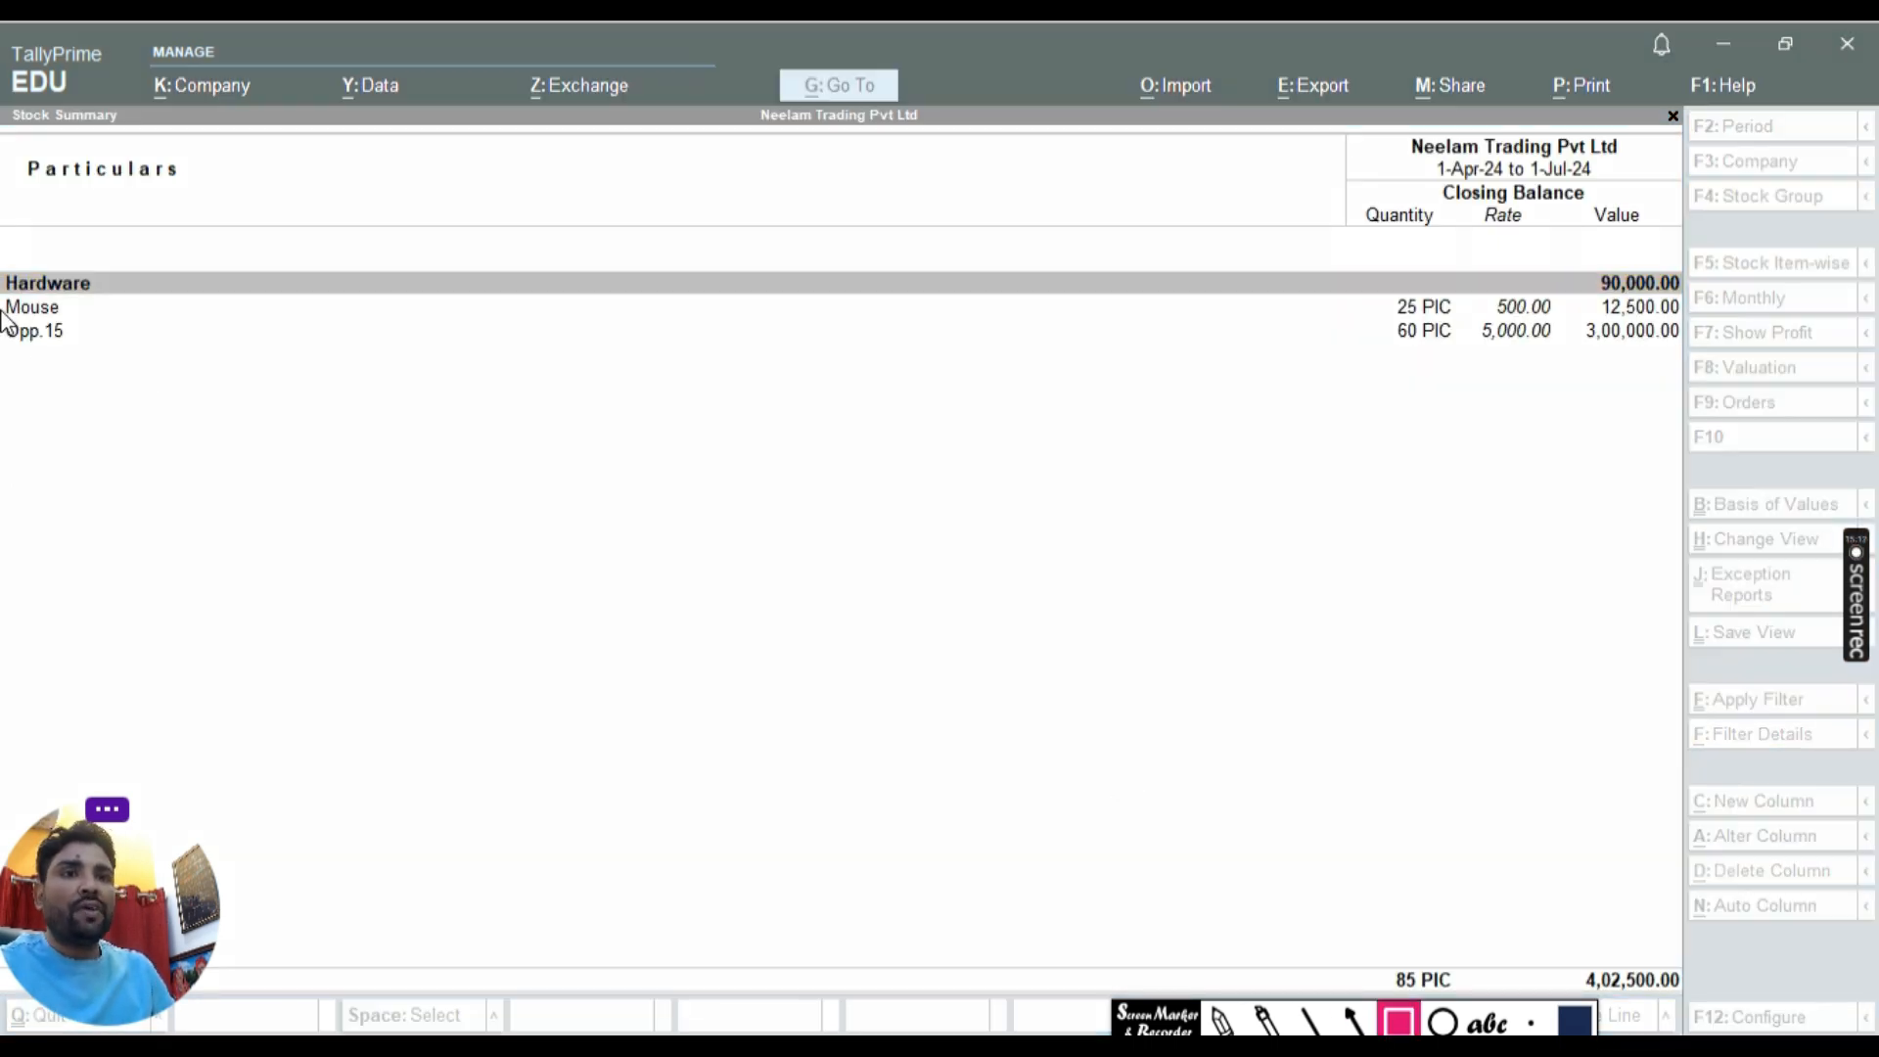
pyautogui.moveTo(8, 315)
pyautogui.mouseDown()
pyautogui.moveTo(1326, 409)
pyautogui.moveTo(1703, 391)
pyautogui.mouseUp()
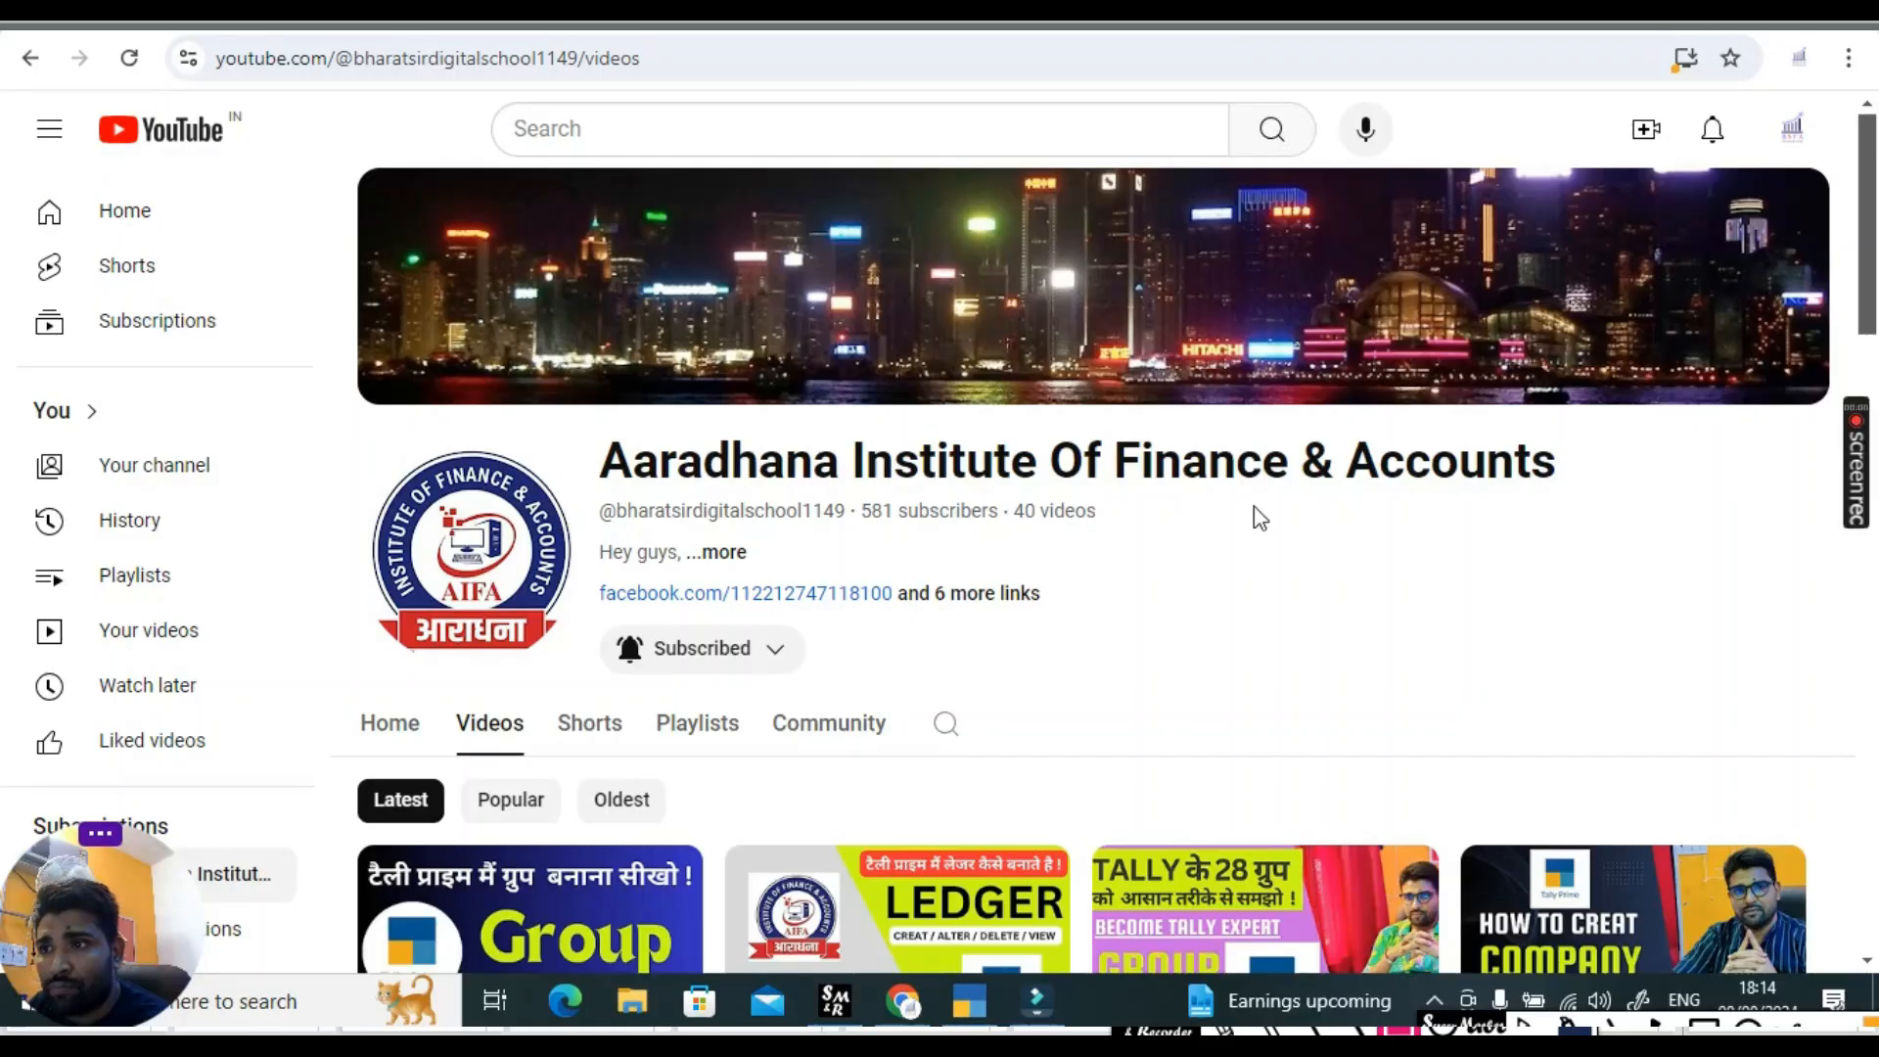
# Browse the uploaded videos of the Aaradhana Institute Of Finance & Accounts channel on YouTube.
pyautogui.scroll(-3, 1259, 391)
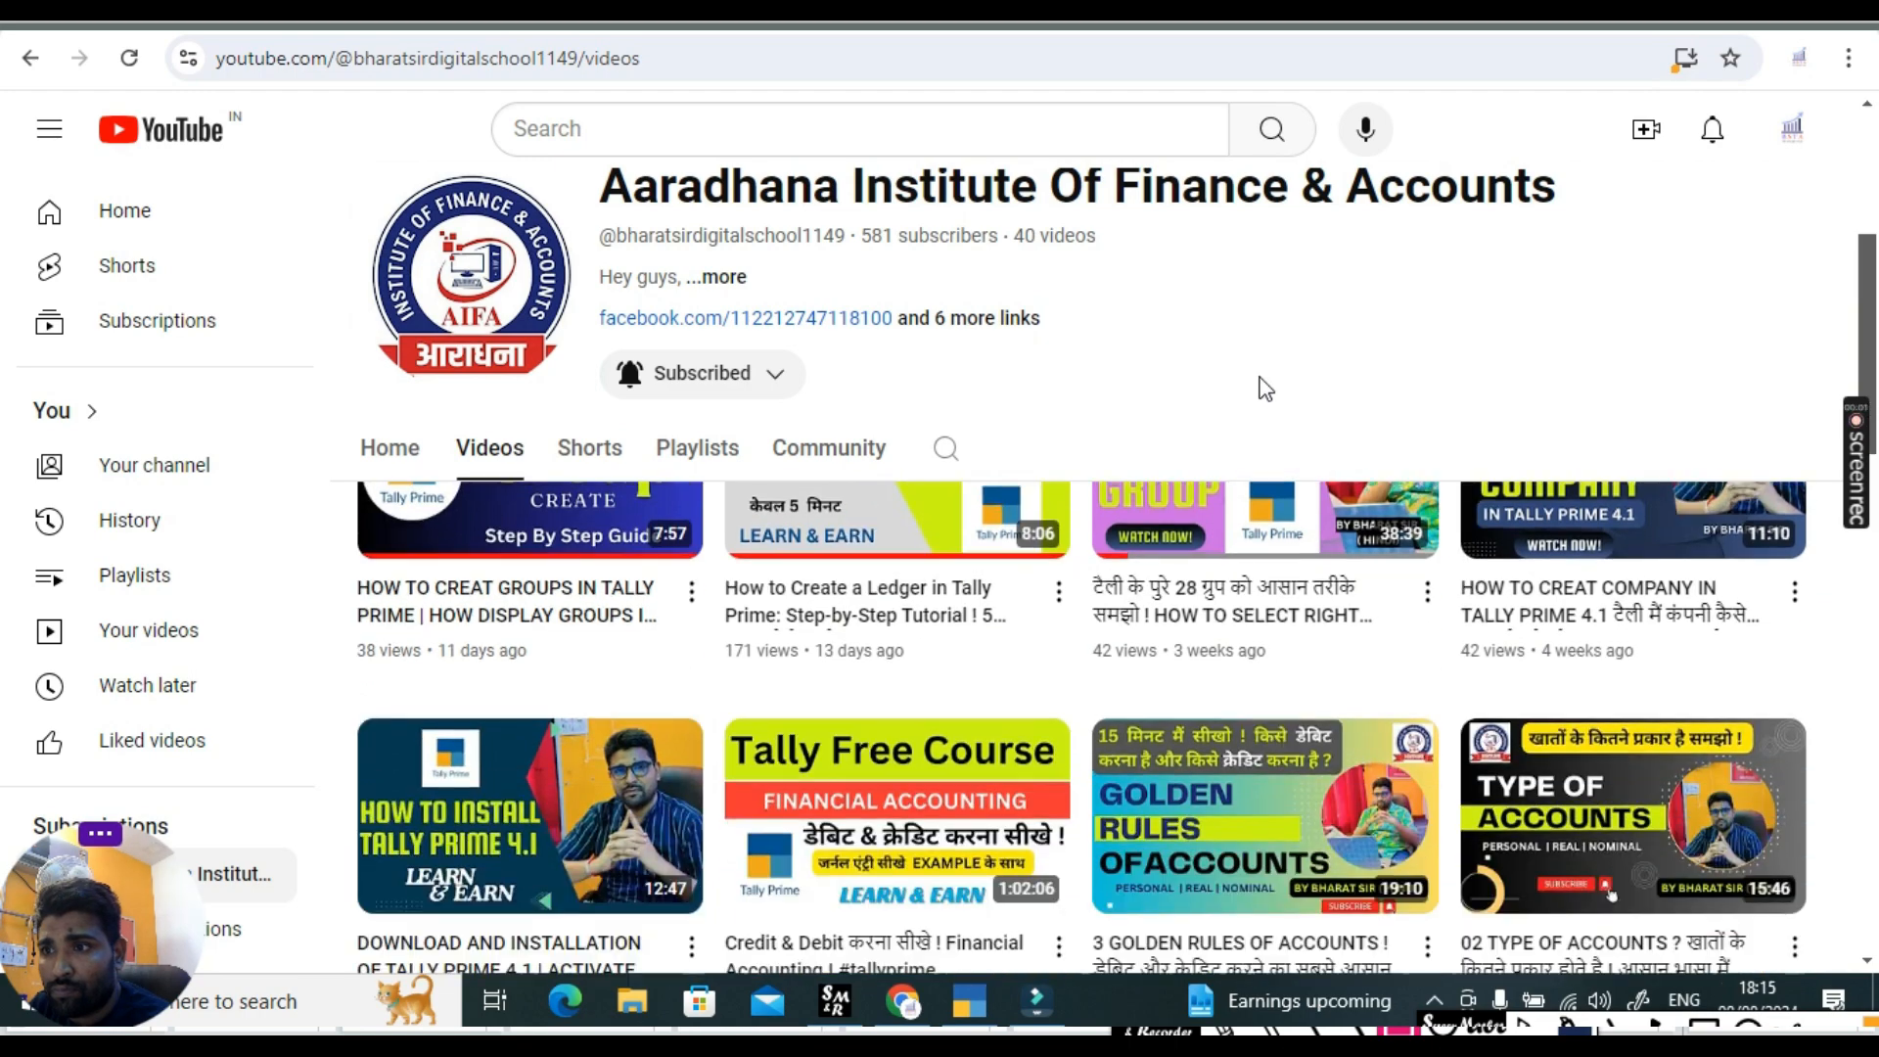
pyautogui.scroll(-5, 1285, 467)
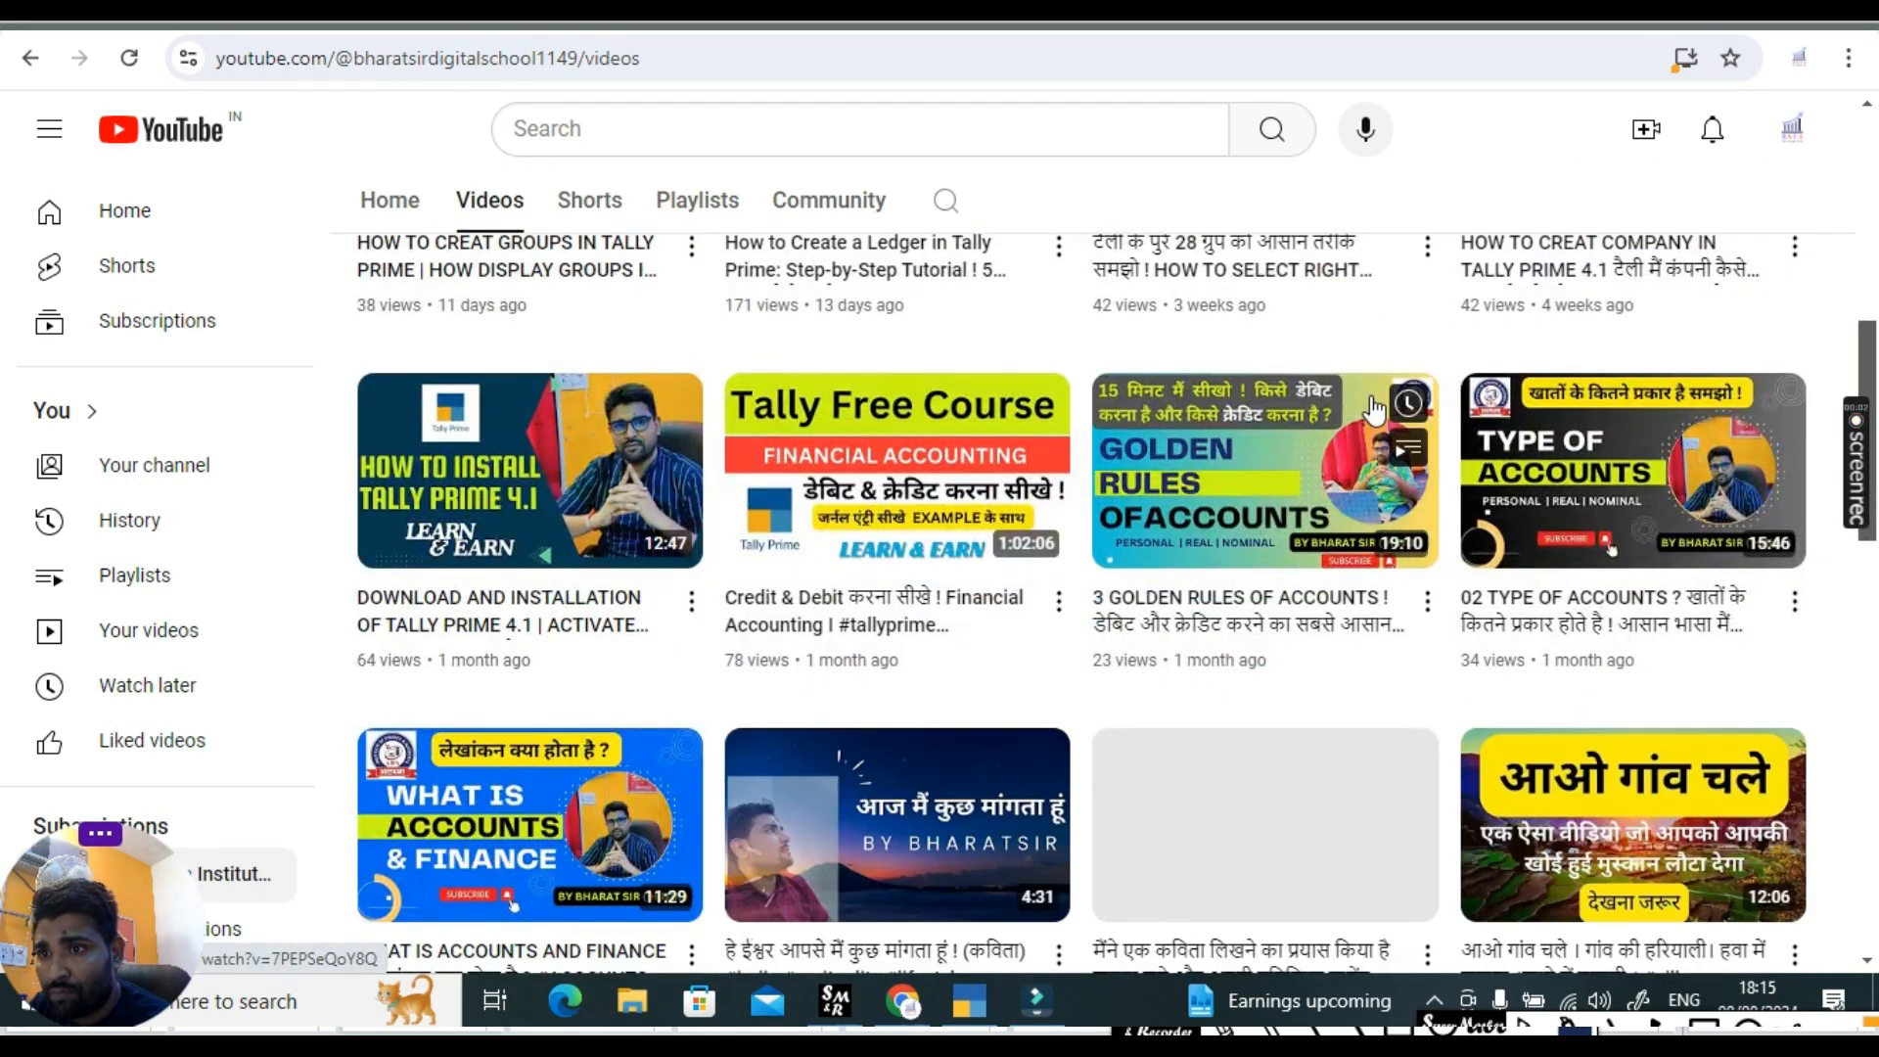
pyautogui.scroll(-5, 1375, 409)
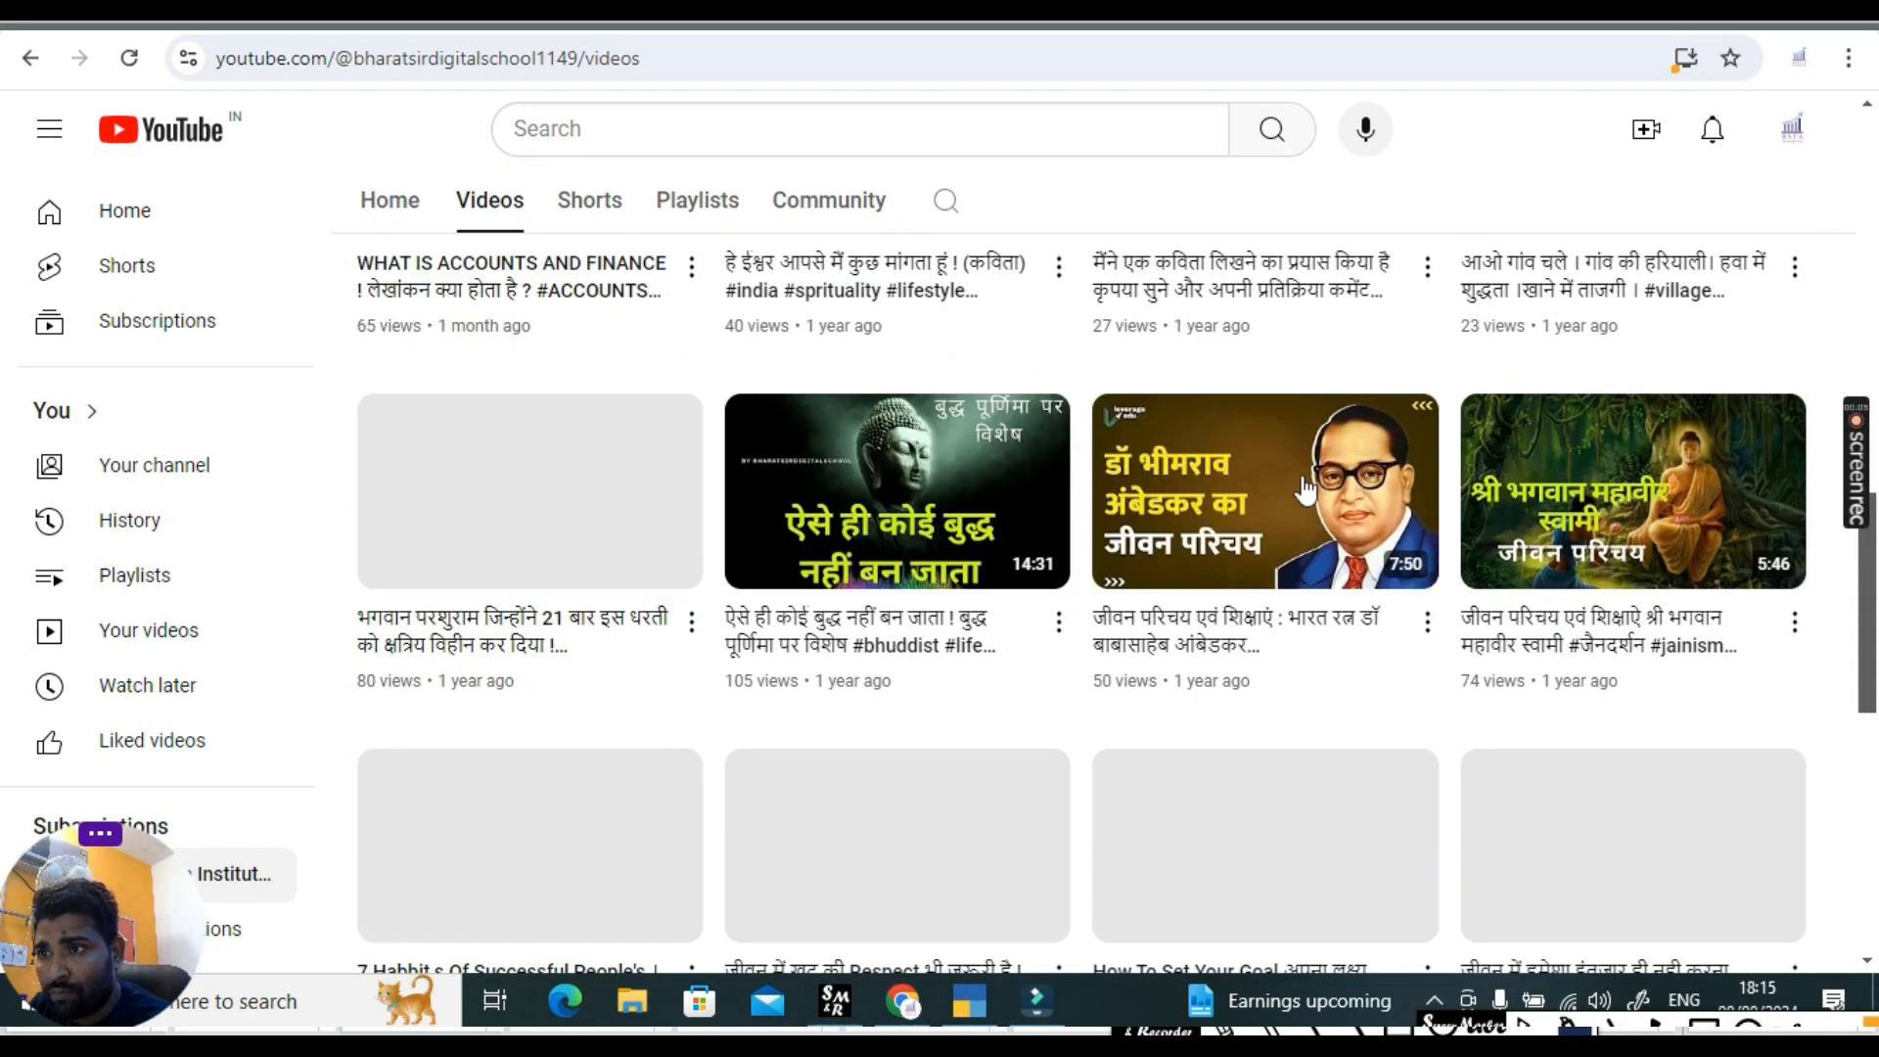
pyautogui.scroll(-4, 1317, 516)
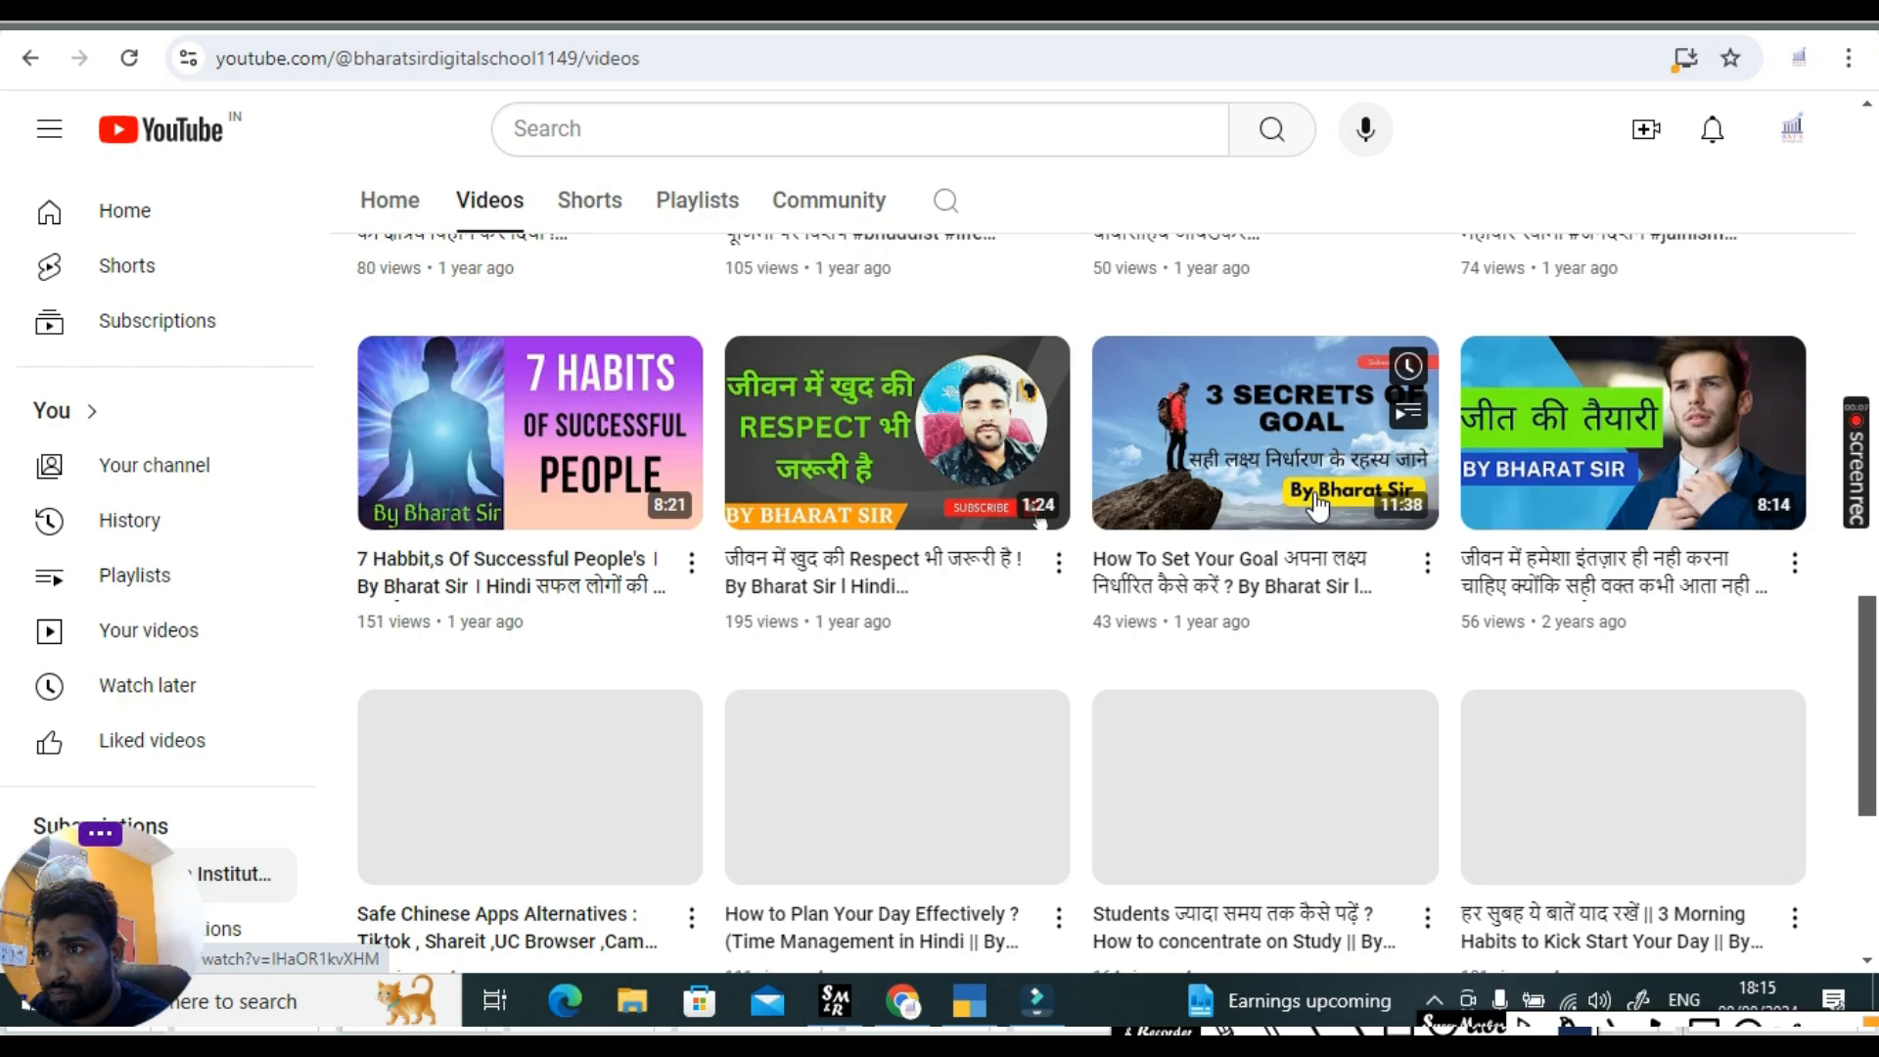
pyautogui.scroll(-3, 1319, 506)
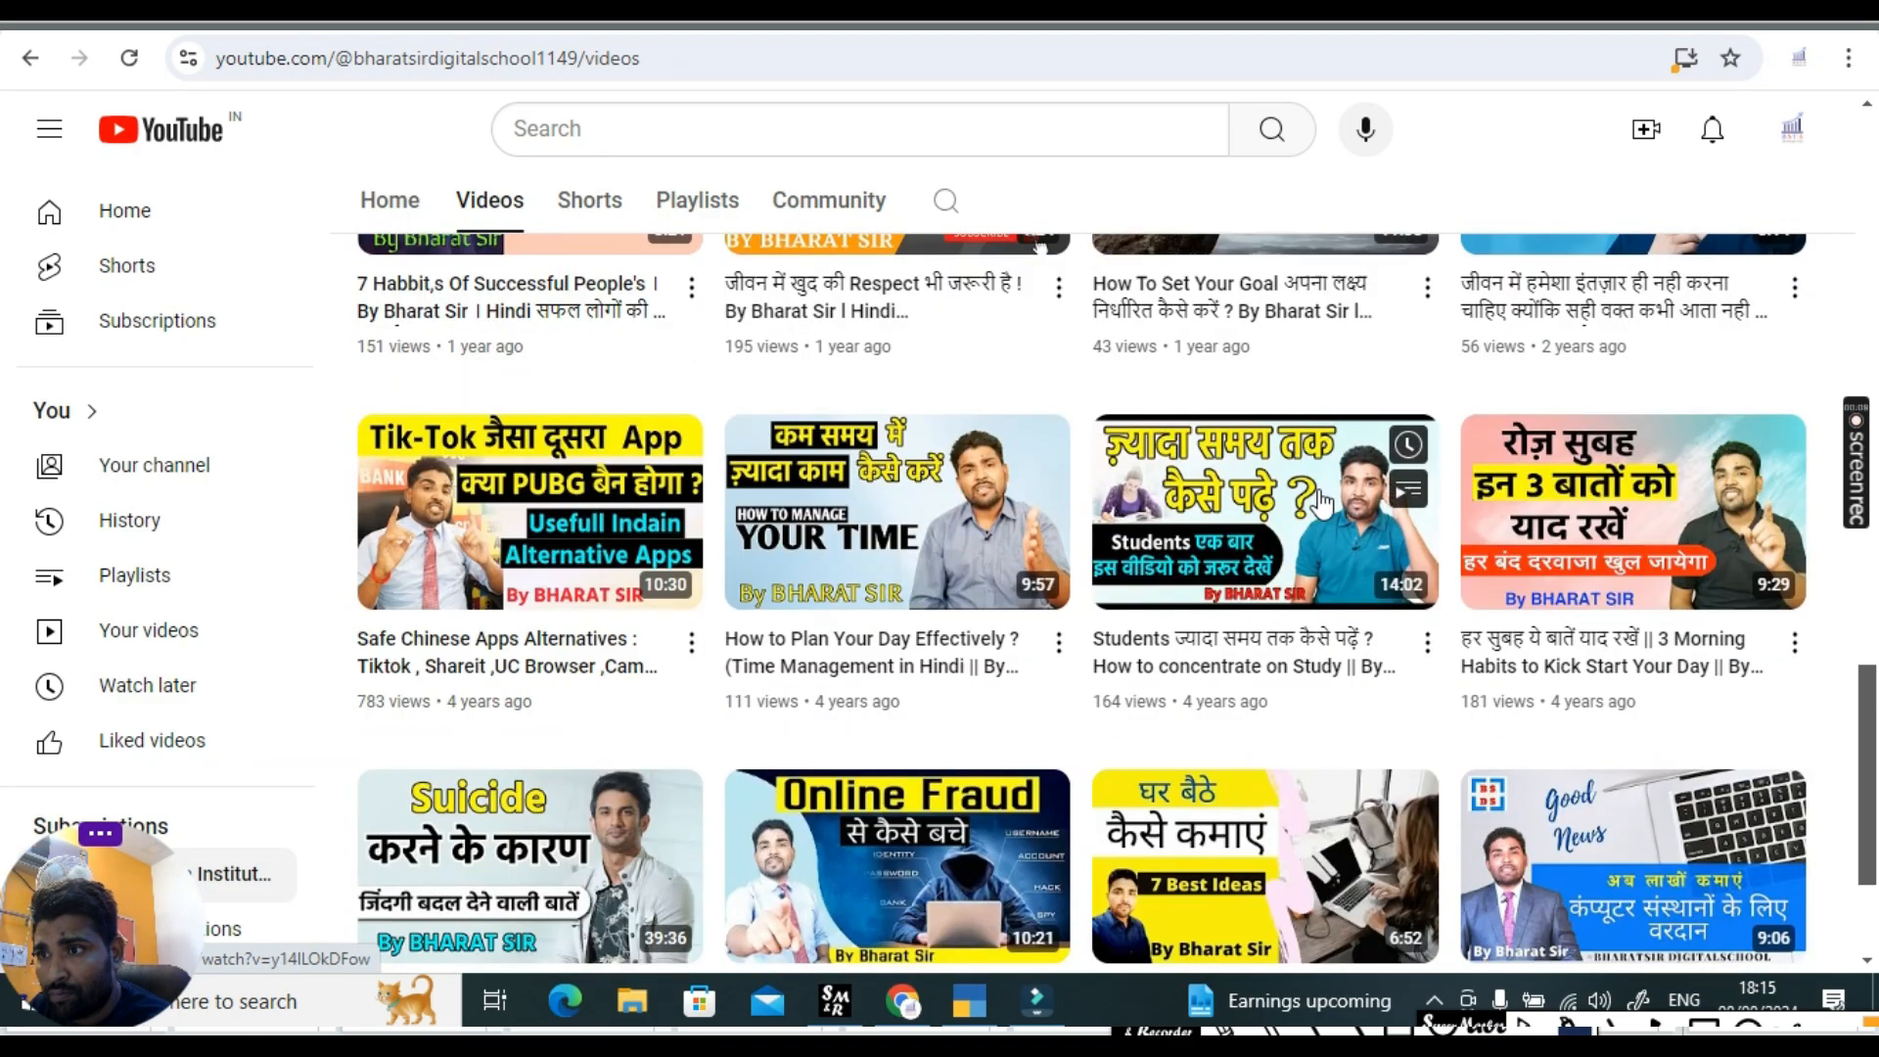
pyautogui.scroll(-3, 1321, 502)
pyautogui.scroll(15, 1321, 502)
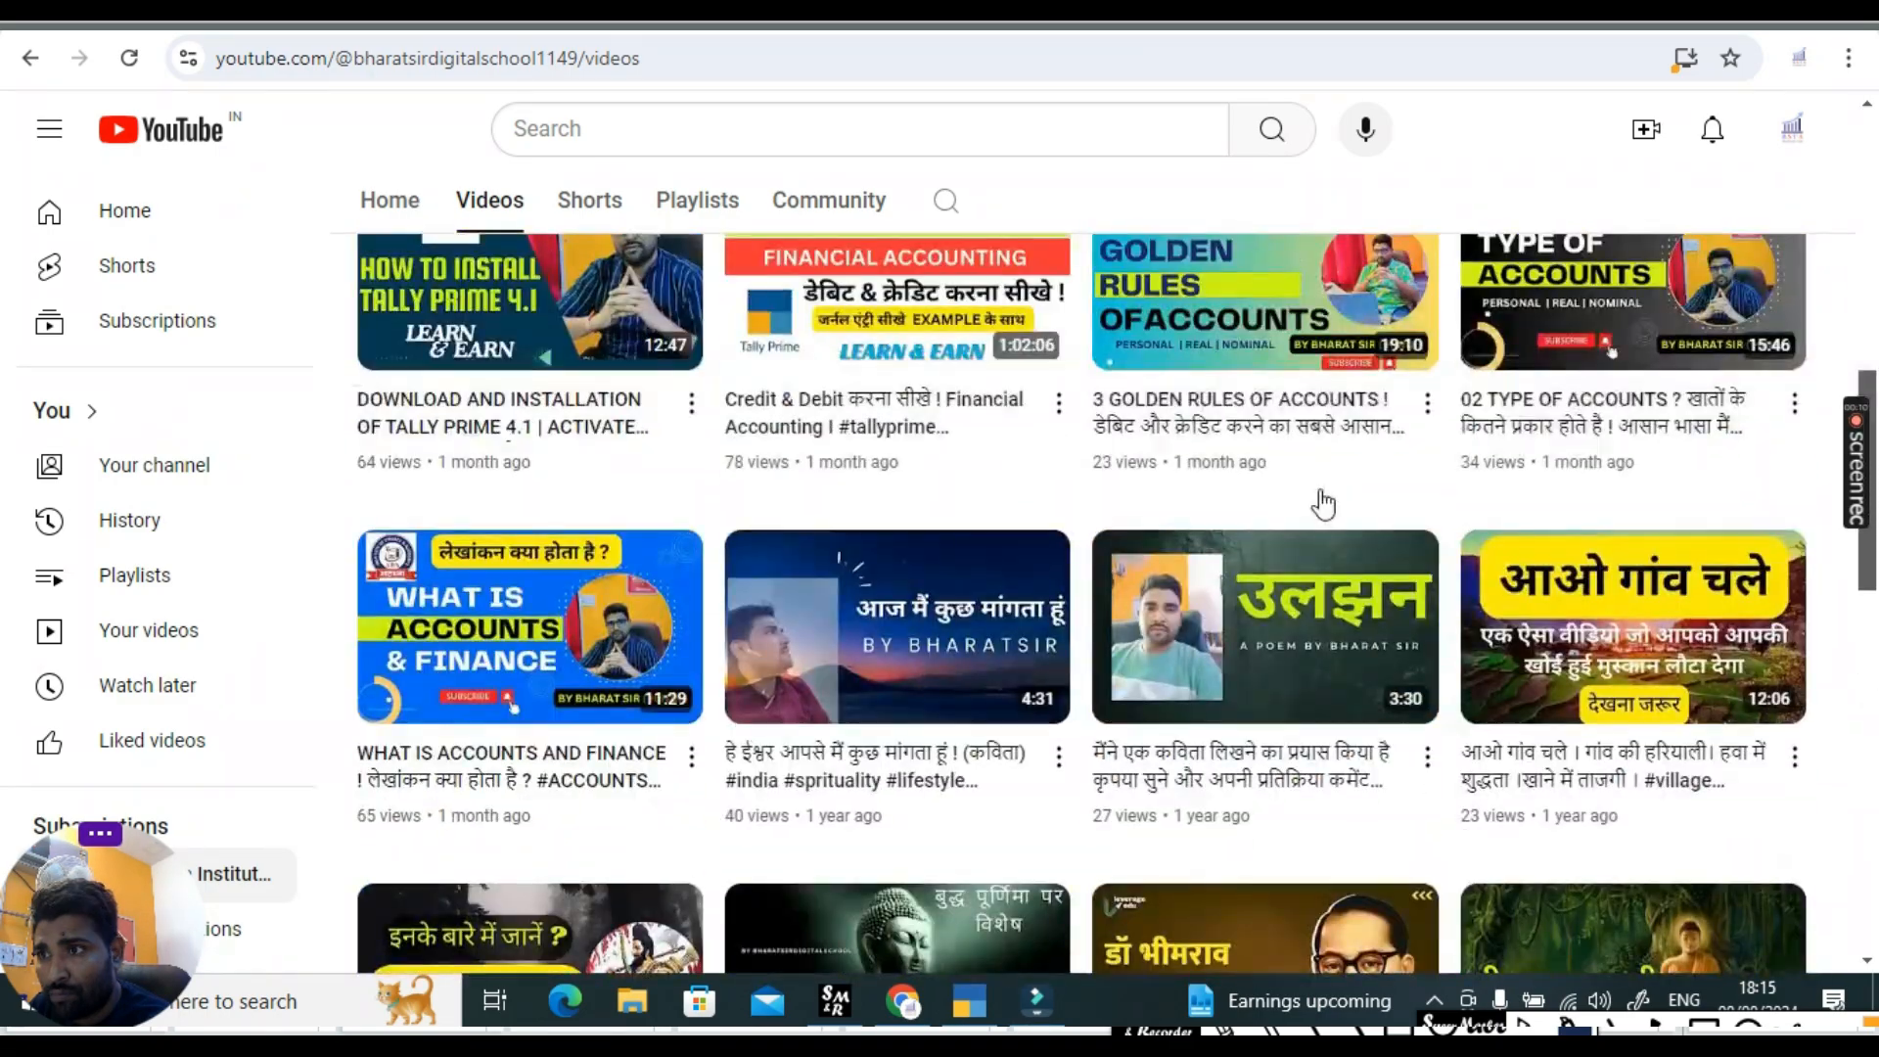
pyautogui.scroll(8, 1323, 503)
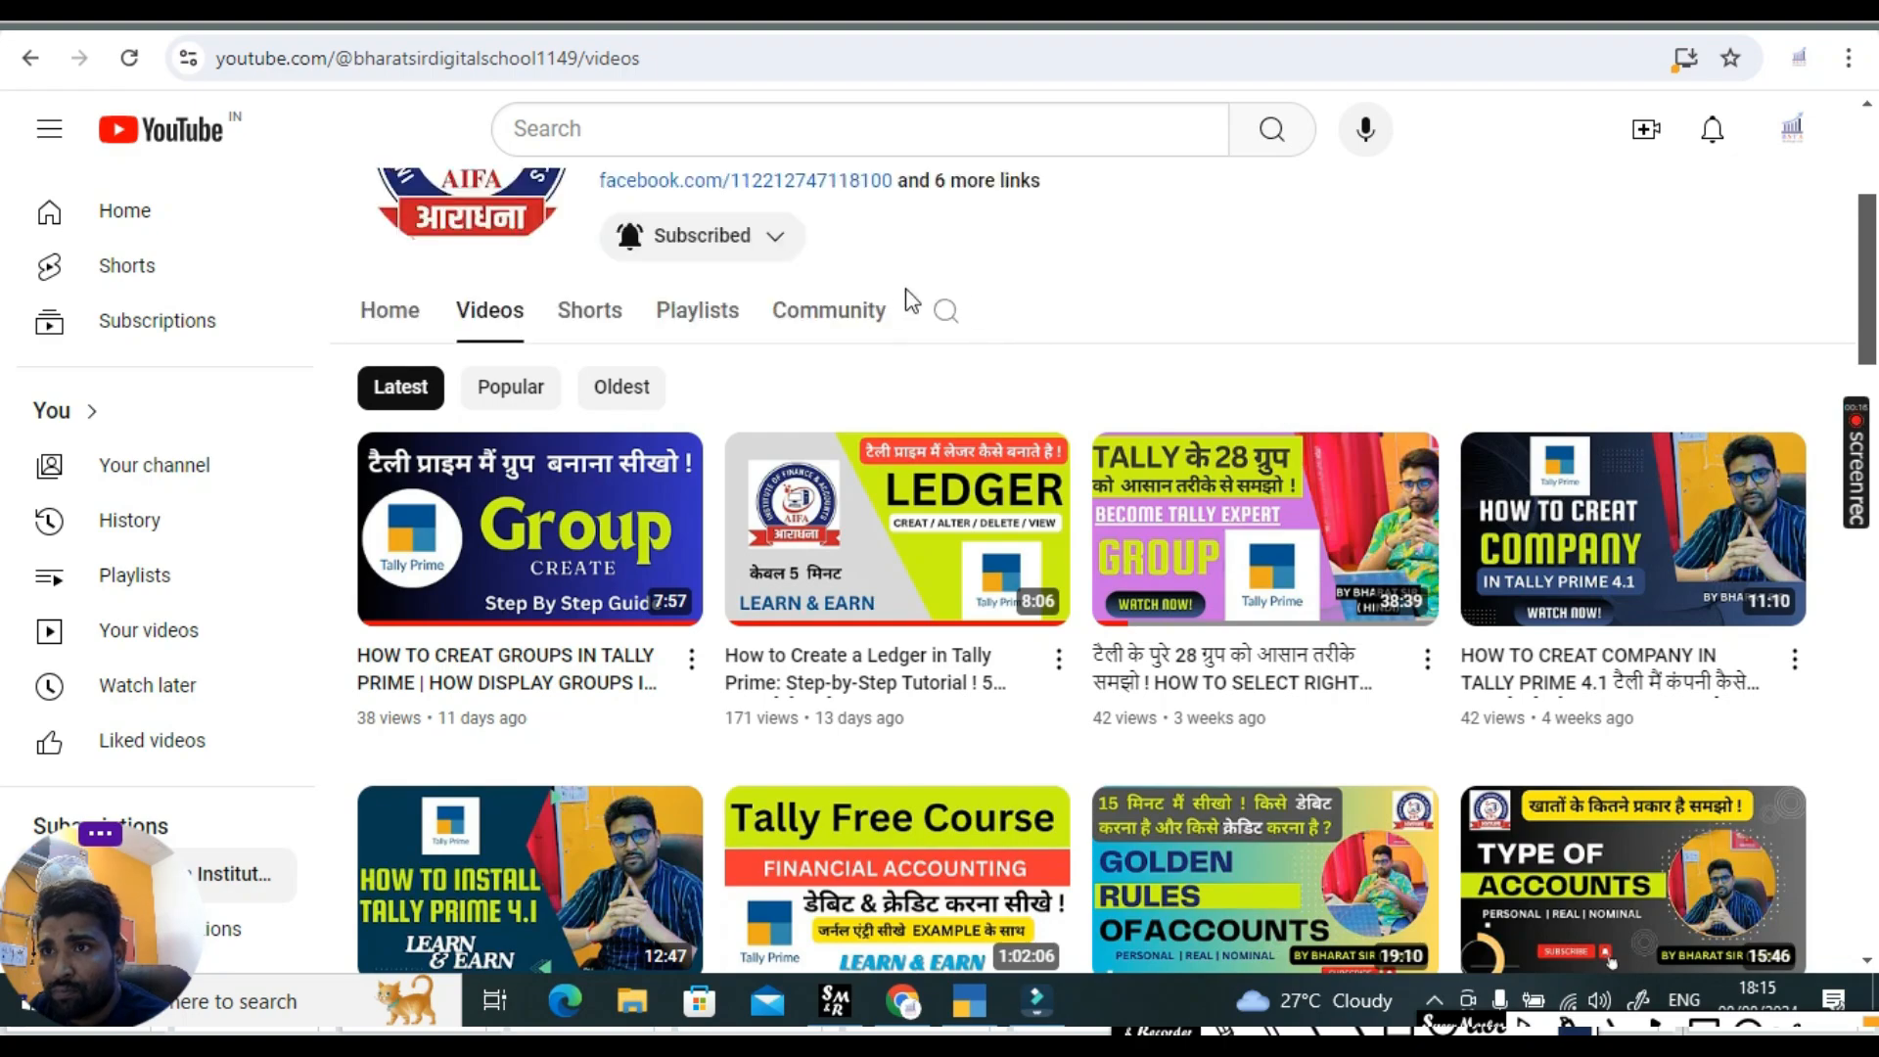
pyautogui.scroll(4, 1321, 376)
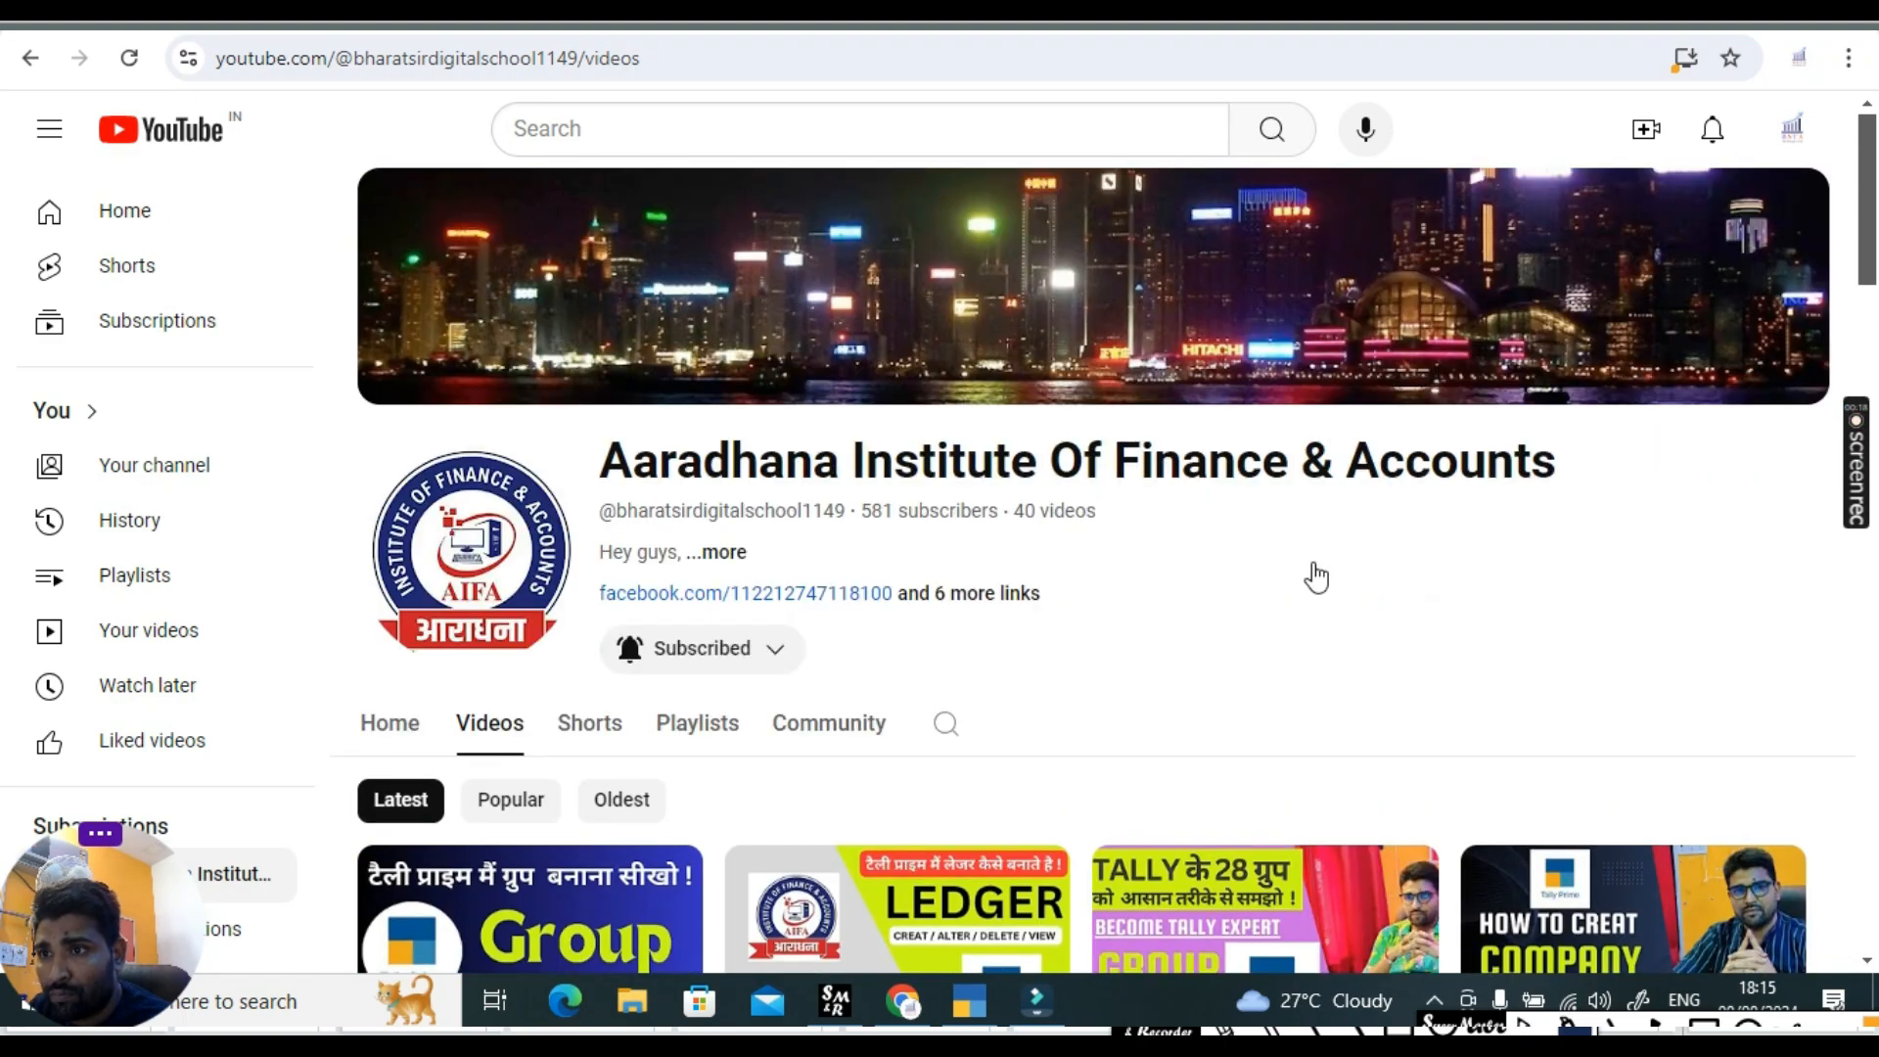
pyautogui.scroll(-5, 1319, 578)
pyautogui.scroll(4, 1322, 578)
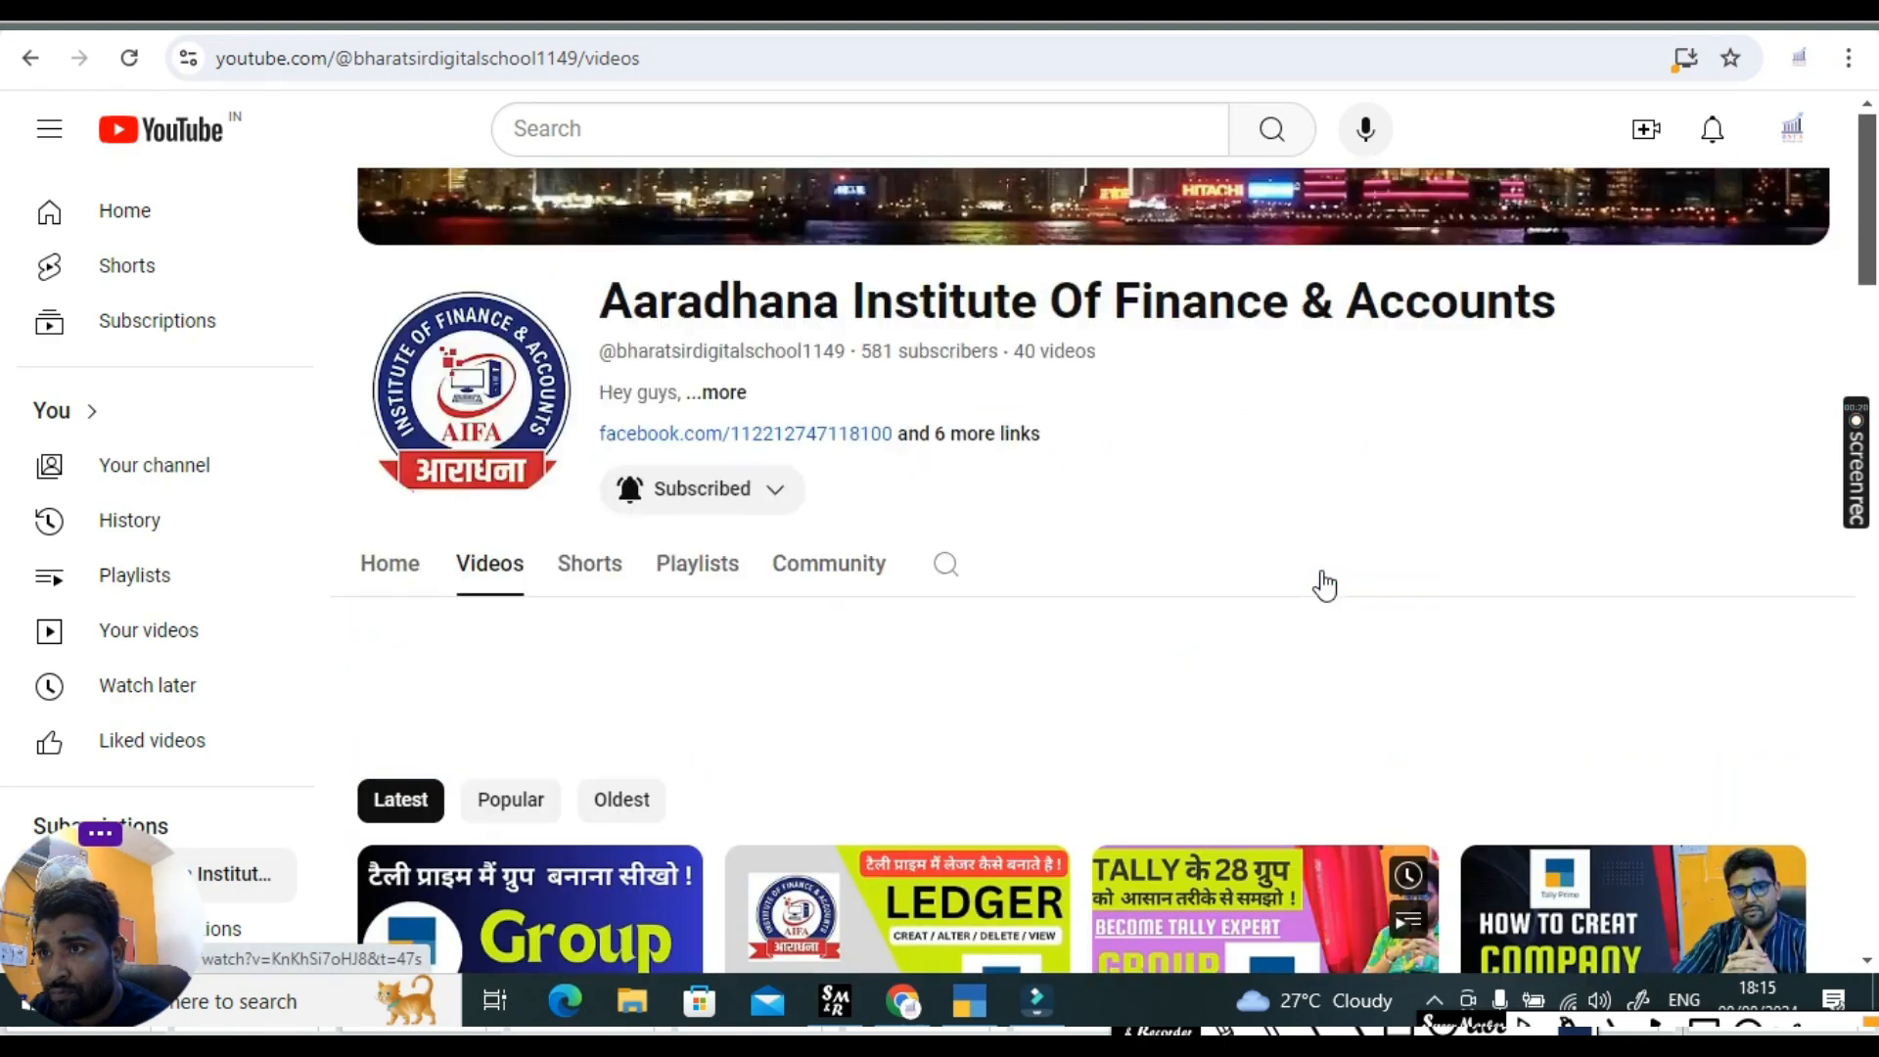
pyautogui.scroll(-4, 1322, 574)
pyautogui.scroll(5, 1327, 562)
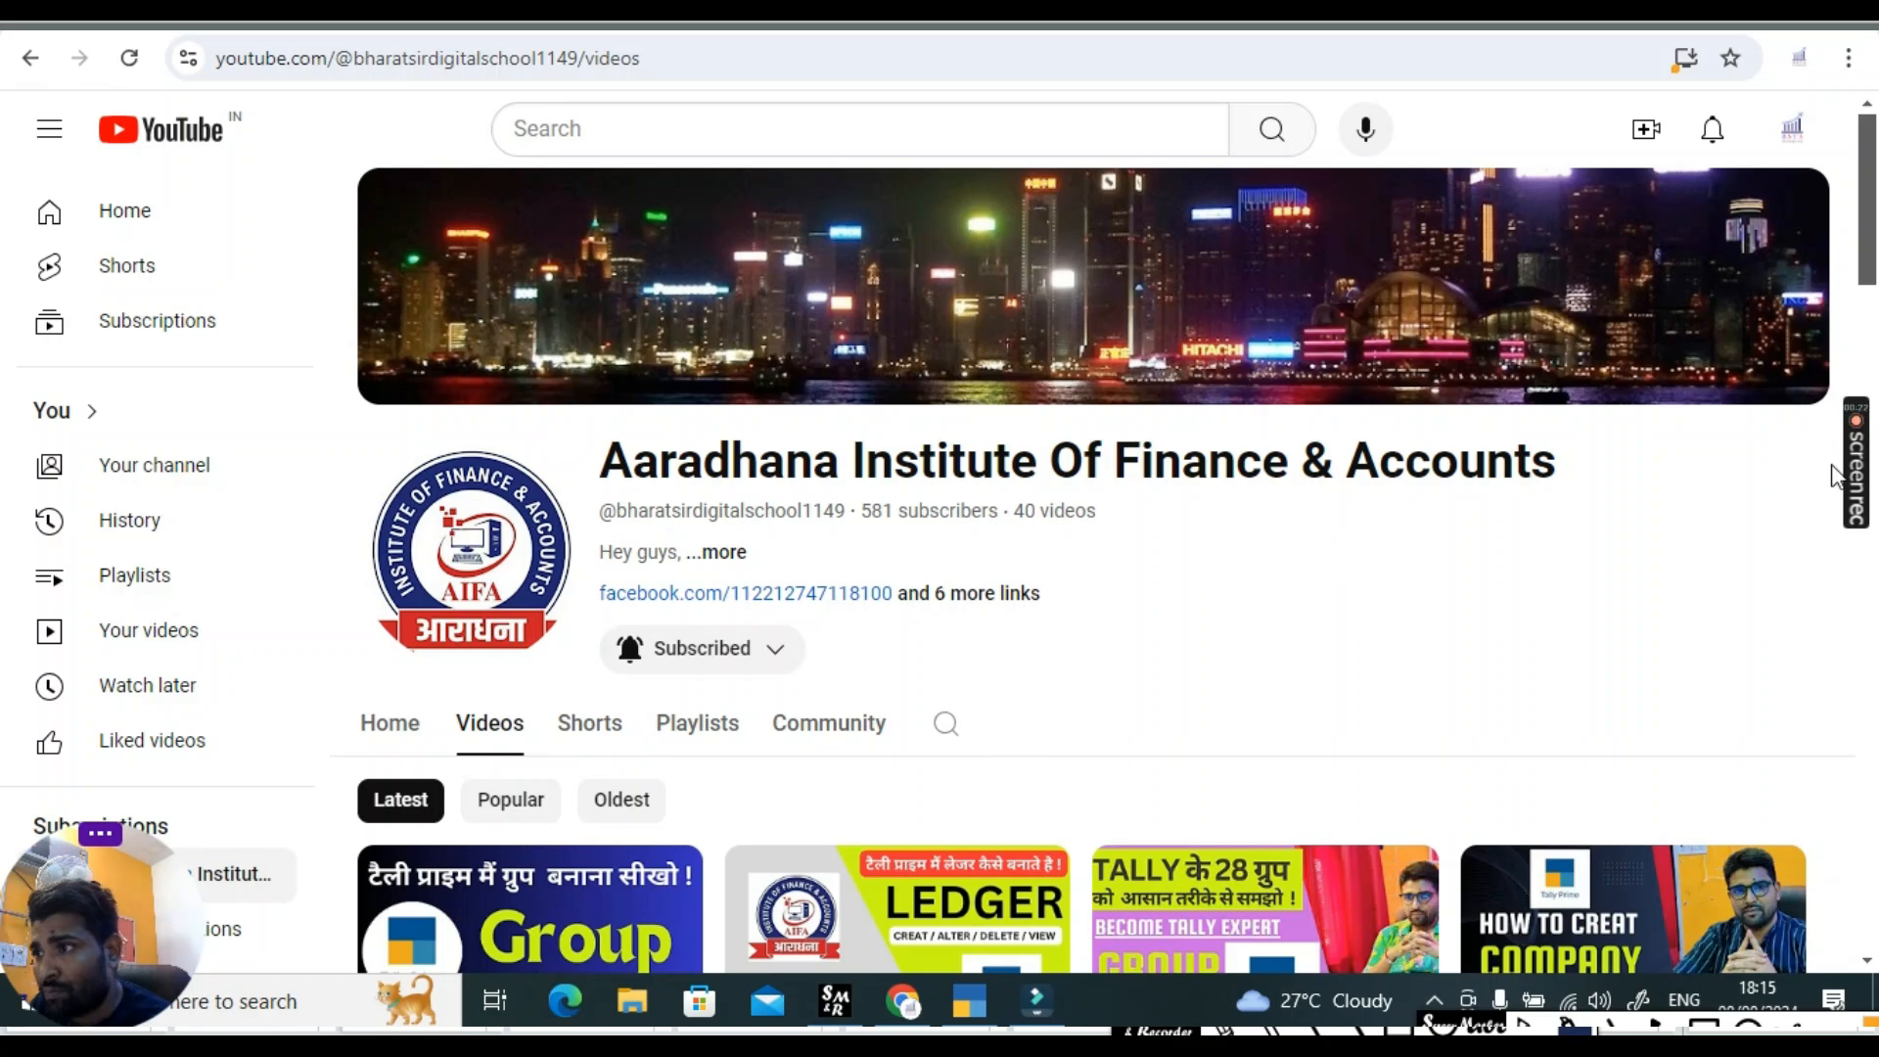